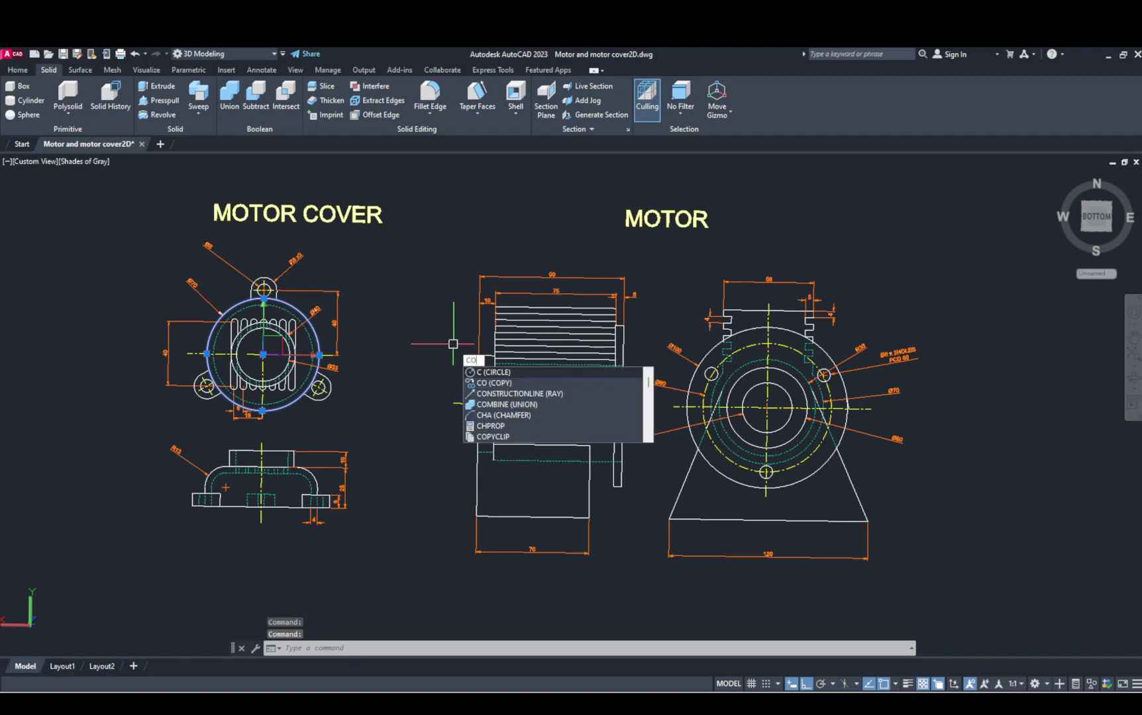
pyautogui.press('Escape')
pyautogui.press('Escape')
pyautogui.scroll(2, 289, 375)
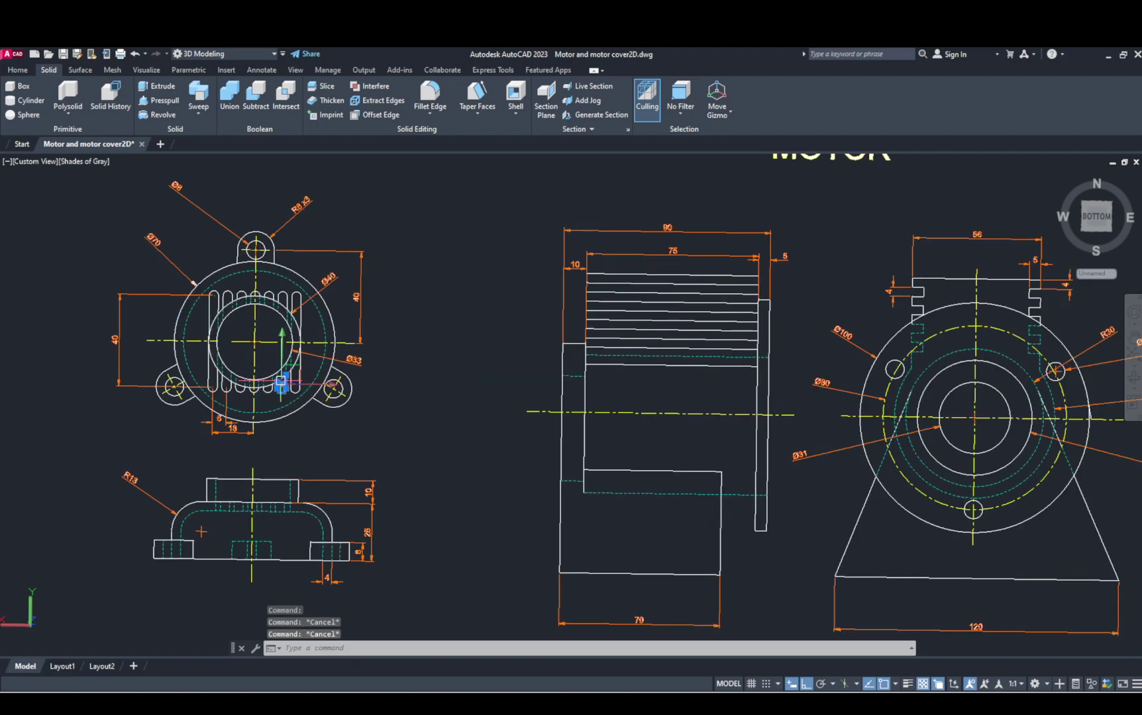
pyautogui.click(282, 386)
pyautogui.press('Escape')
pyautogui.scroll(2, 281, 378)
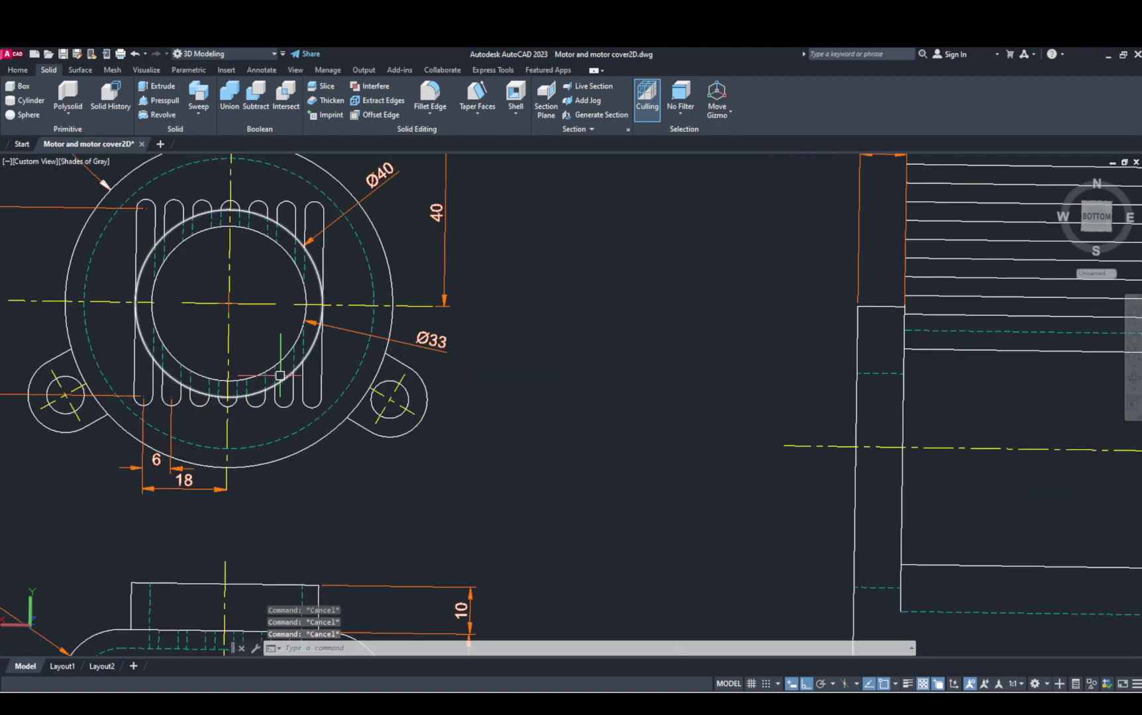
# Step: Copy the Ø33, Ø40 and Ø70 circles of the motor cover from their common centre to the empty area beside the motor drawing
pyautogui.click(271, 386)
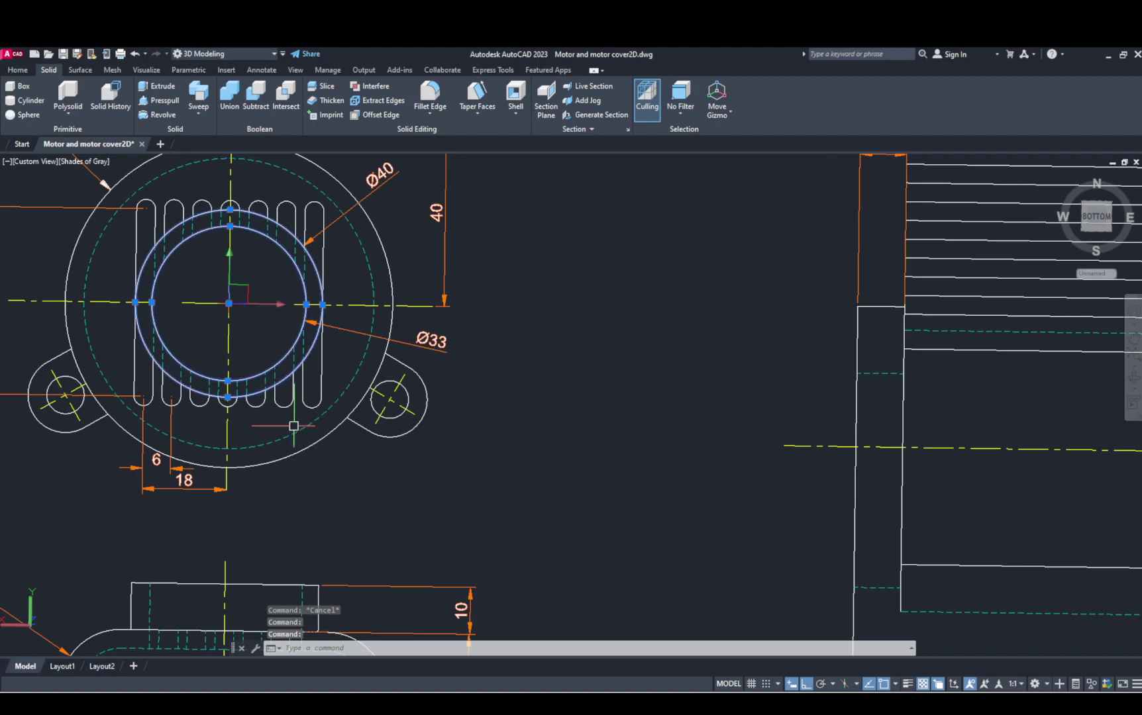
pyautogui.click(313, 449)
pyautogui.write('co')
pyautogui.press('Return')
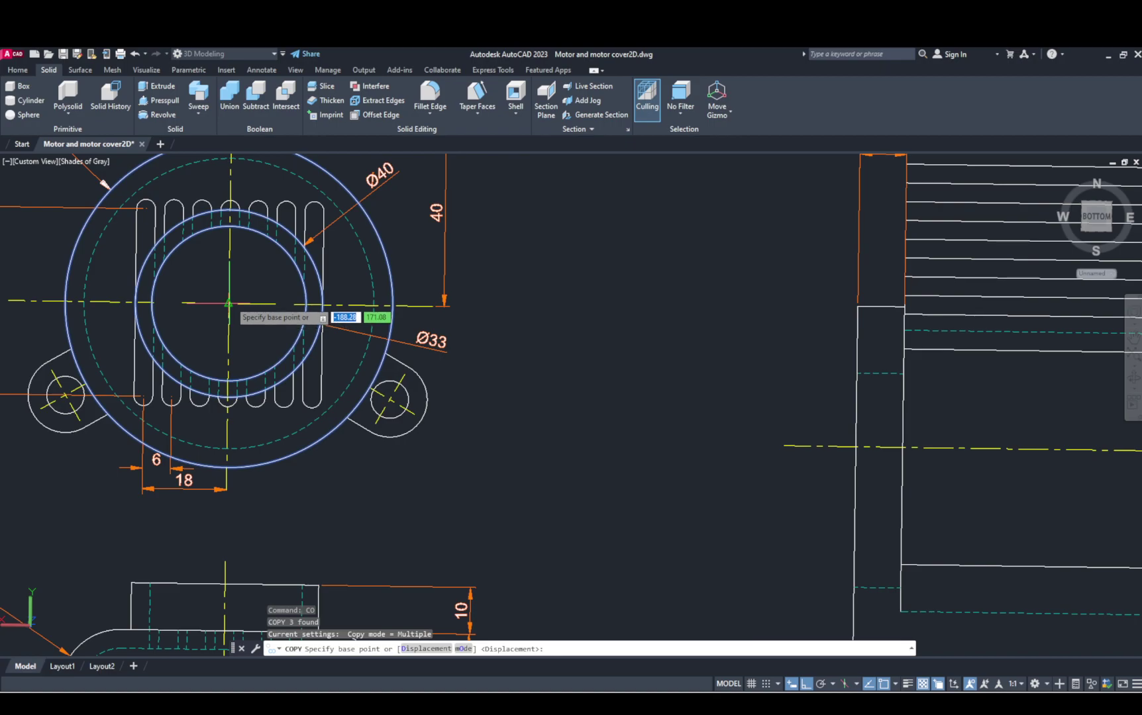
pyautogui.click(227, 303)
pyautogui.scroll(-5, 637, 340)
pyautogui.moveTo(1100, 346); pyautogui.dragTo(660, 405, button='middle')
pyautogui.click(844, 401)
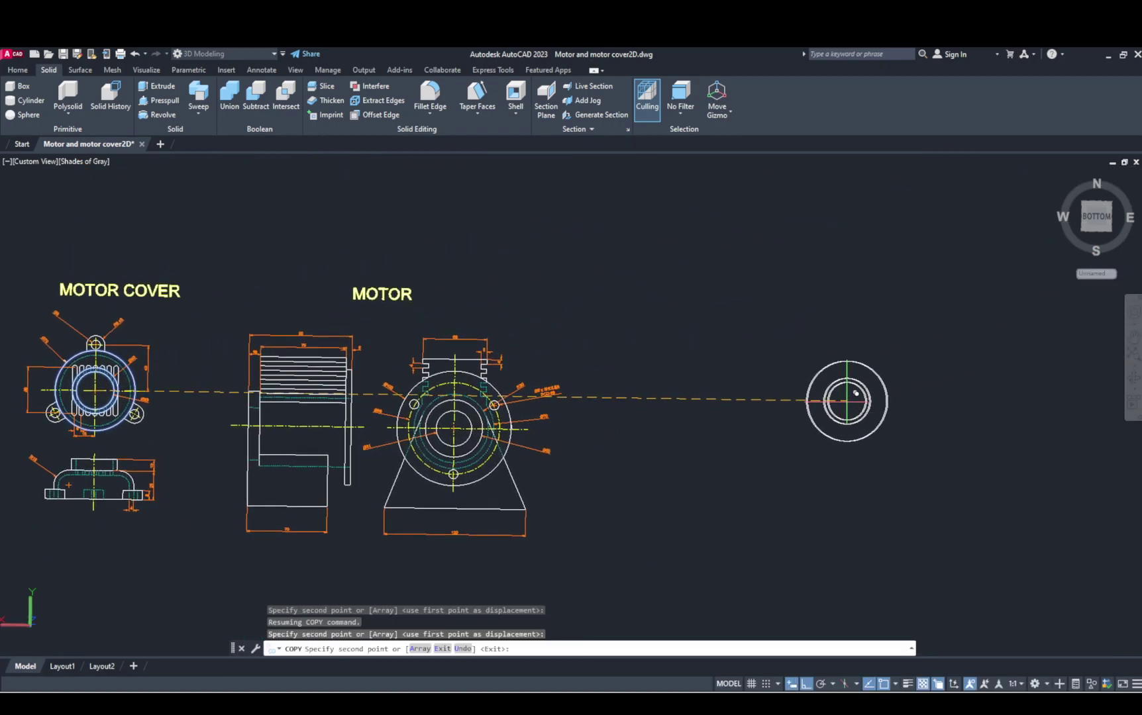
pyautogui.press('Escape')
pyautogui.scroll(2, 891, 419)
pyautogui.scroll(2, 794, 432)
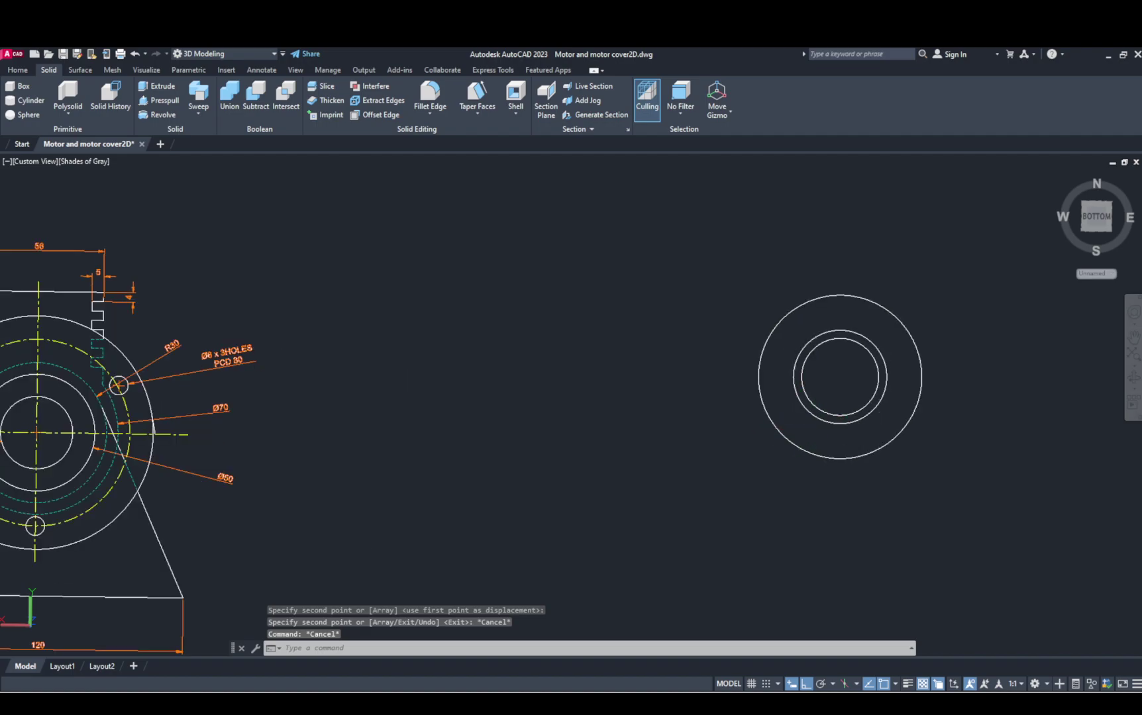
pyautogui.press('Escape')
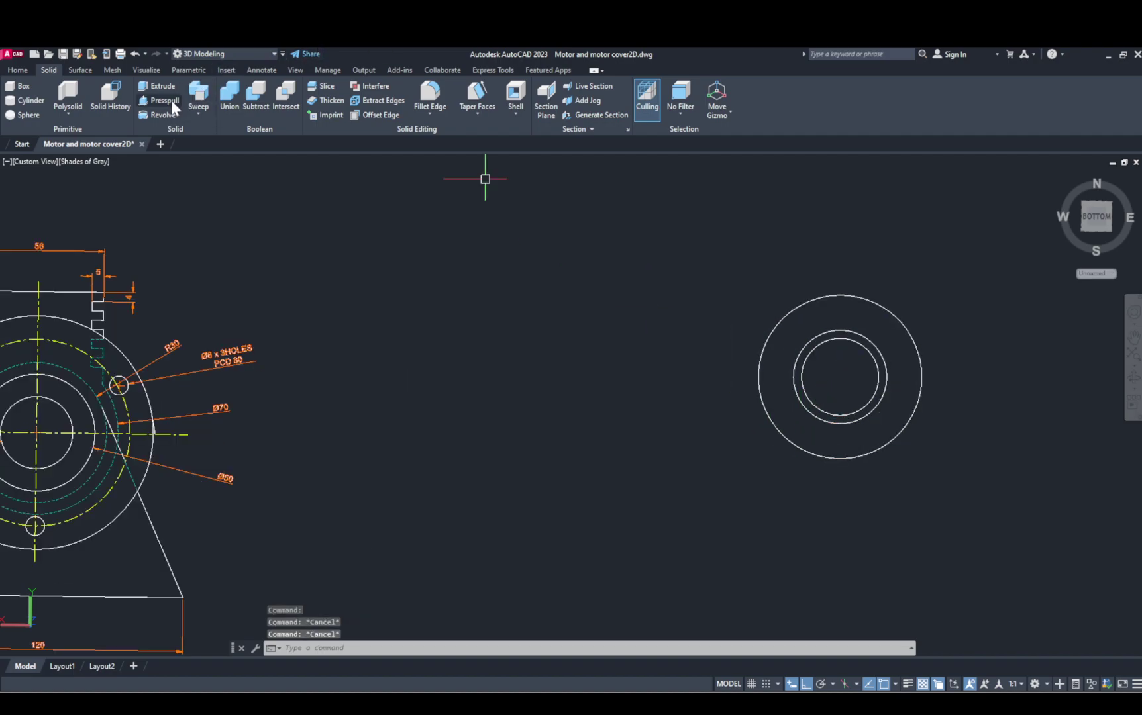
pyautogui.click(155, 102)
pyautogui.click(830, 437)
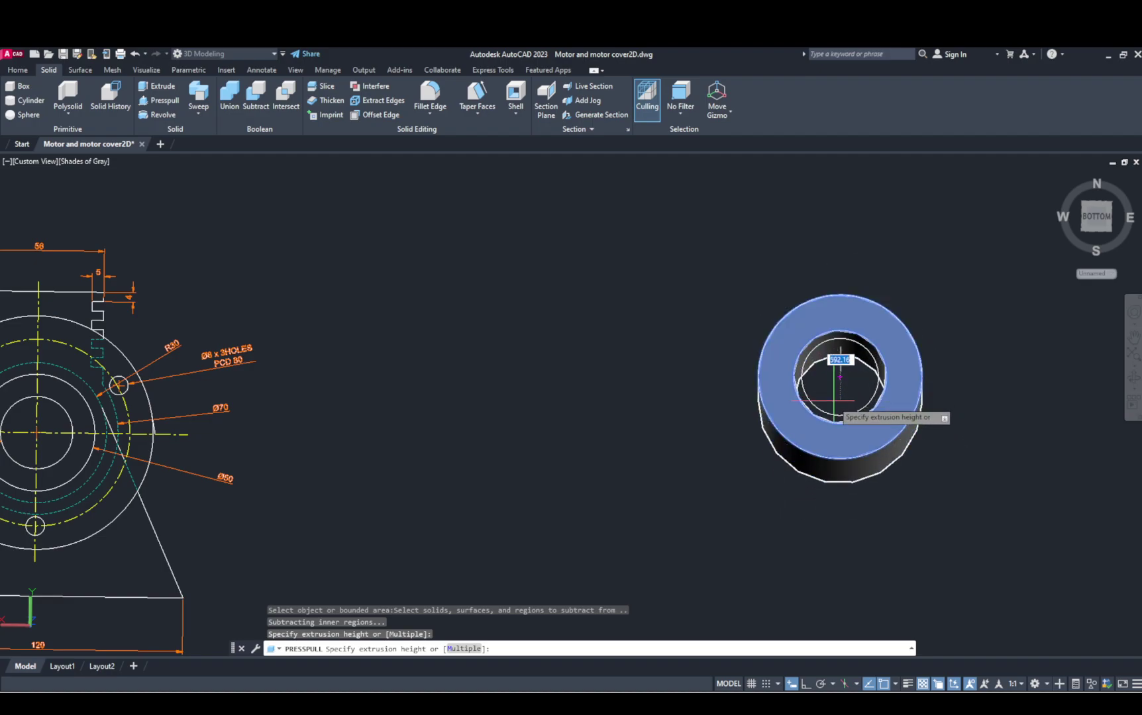
pyautogui.press('Escape')
# Step: Extrude the copied outer circle to a height of 25 as a solid disc
pyautogui.click(18, 70)
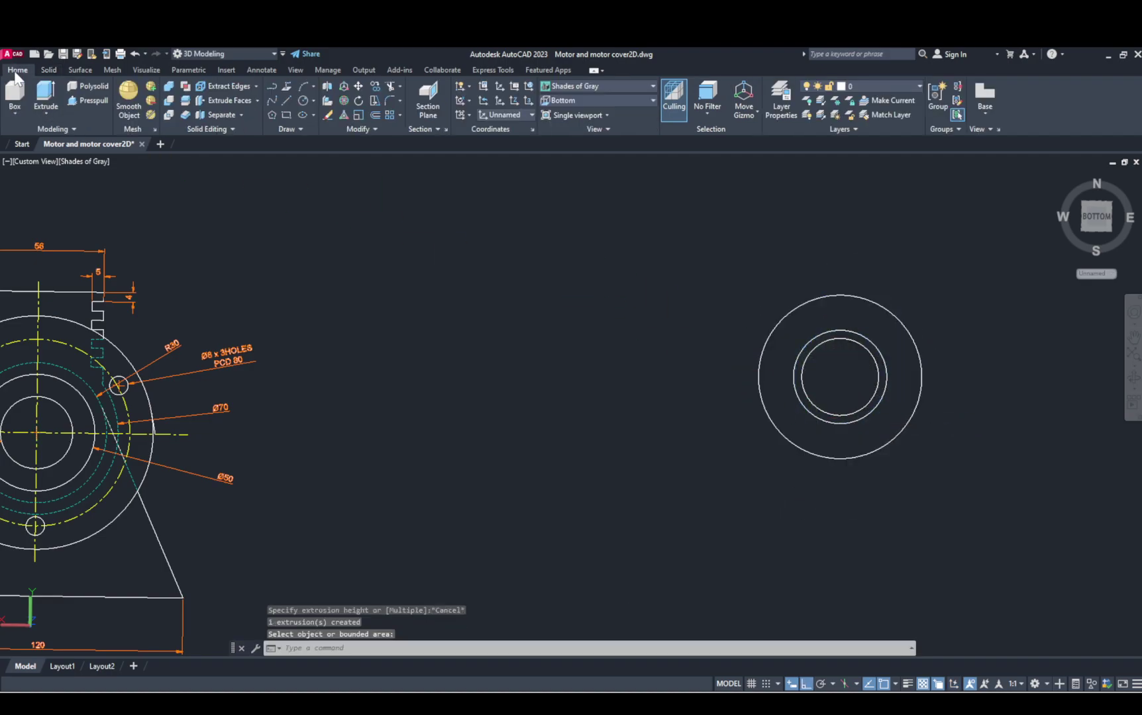
pyautogui.click(46, 96)
pyautogui.click(832, 457)
pyautogui.keyDown('shift'); pyautogui.moveTo(831, 456); pyautogui.dragTo(837, 358, button='middle'); pyautogui.keyUp('shift')
pyautogui.press('Return')
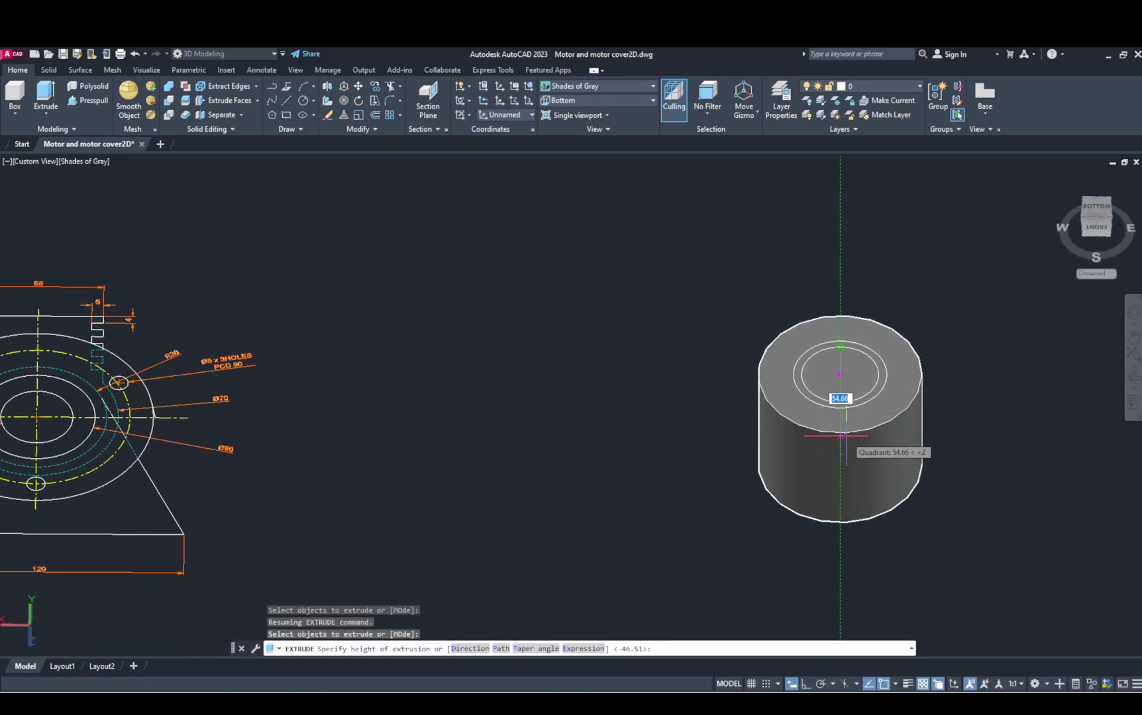
pyautogui.write('25')
pyautogui.press('Return')
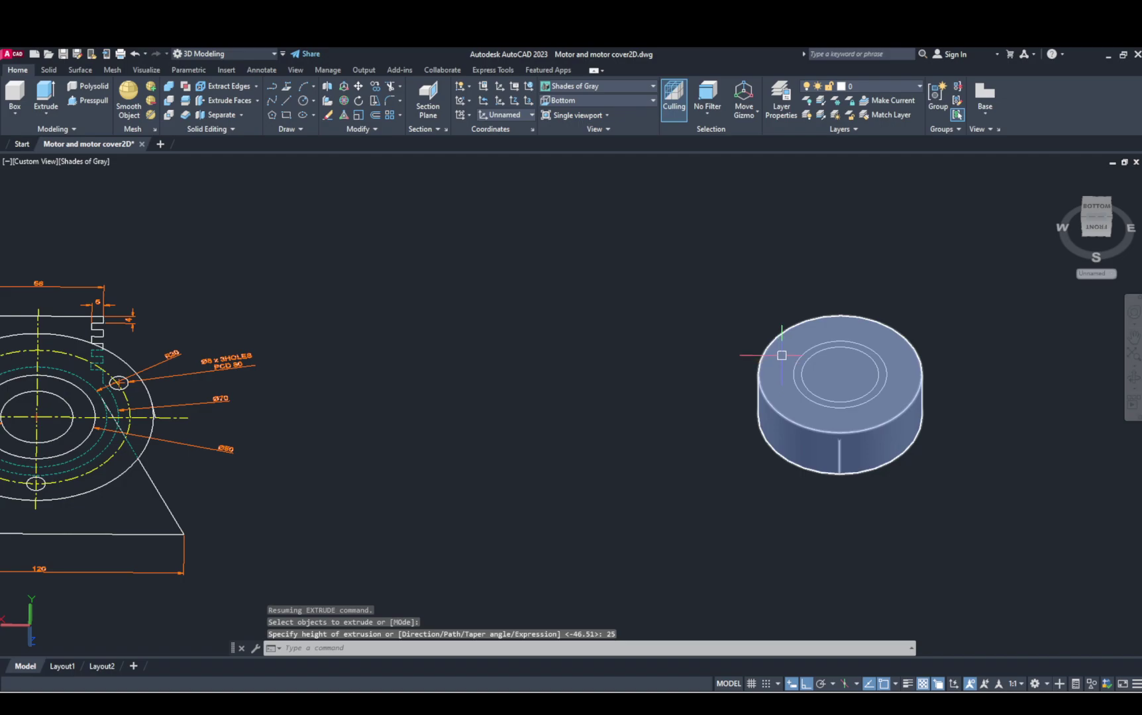
pyautogui.scroll(2, 844, 395)
pyautogui.press('Escape')
pyautogui.press('Escape')
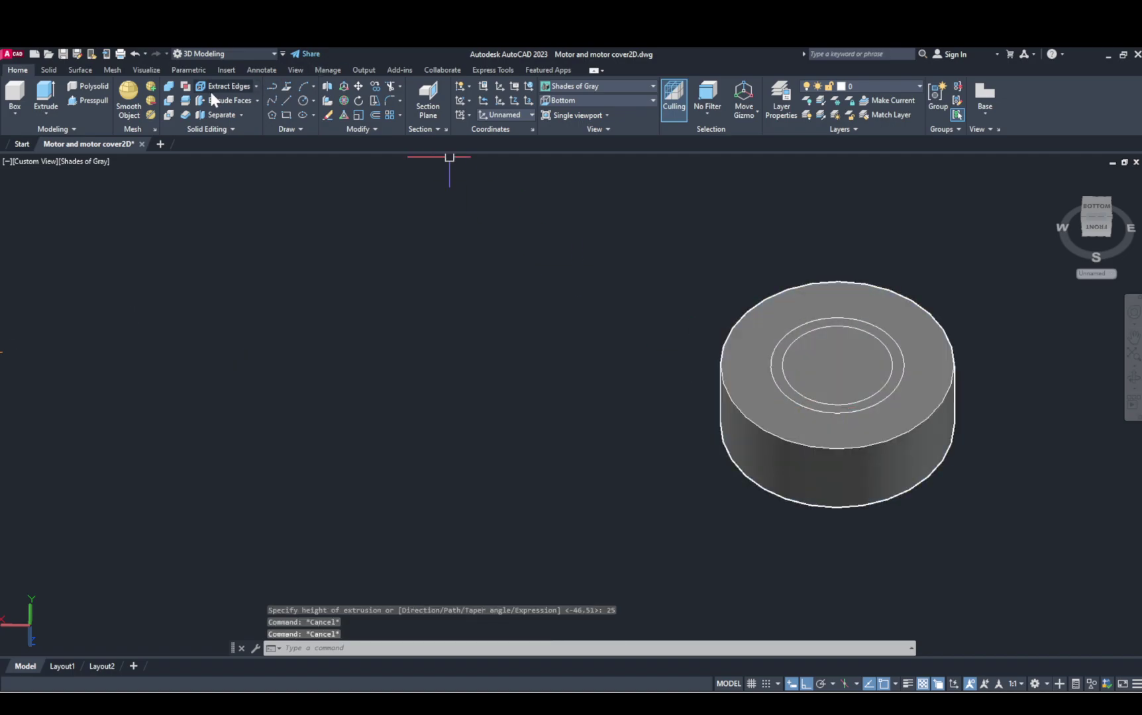
# Step: Fillet the disc's outer edge on the face with the two inner circles, using a radius of 13
pyautogui.click(52, 70)
pyautogui.click(430, 100)
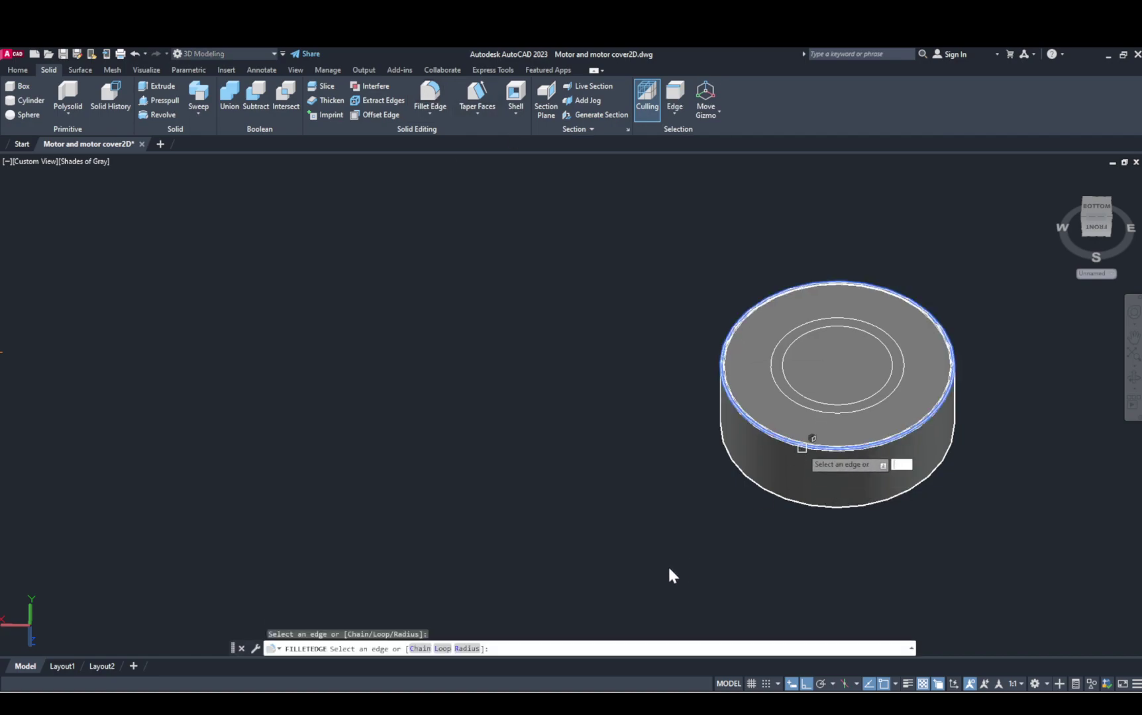
pyautogui.click(467, 648)
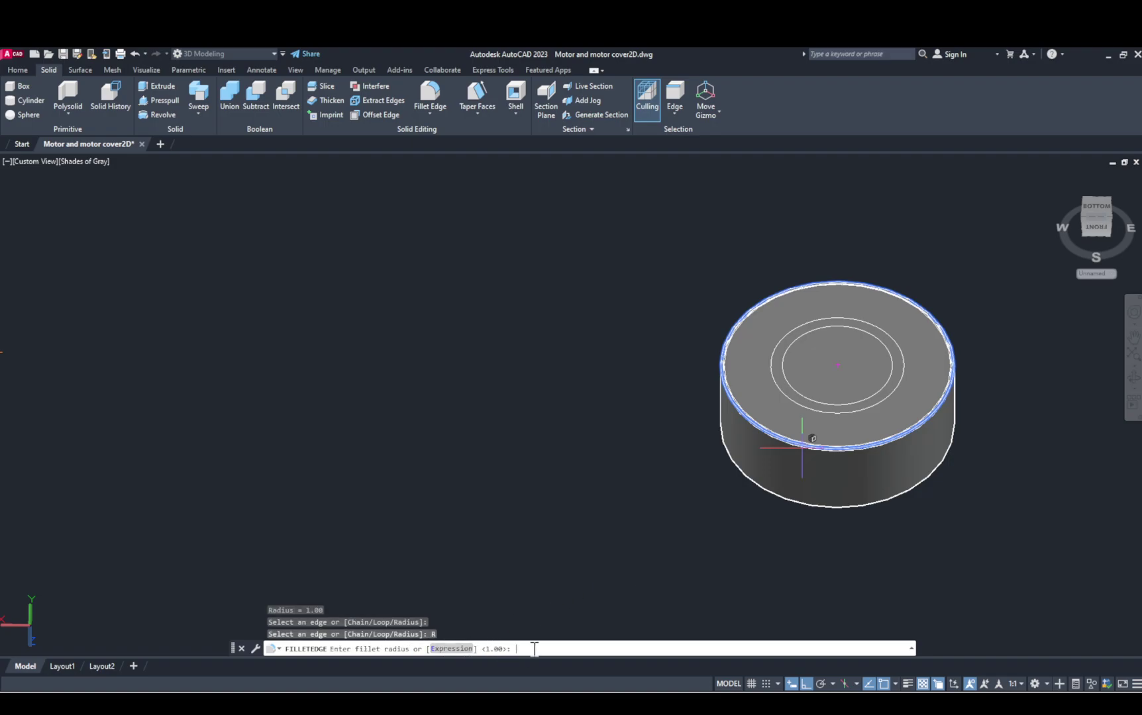
pyautogui.write('13')
pyautogui.press('Return')
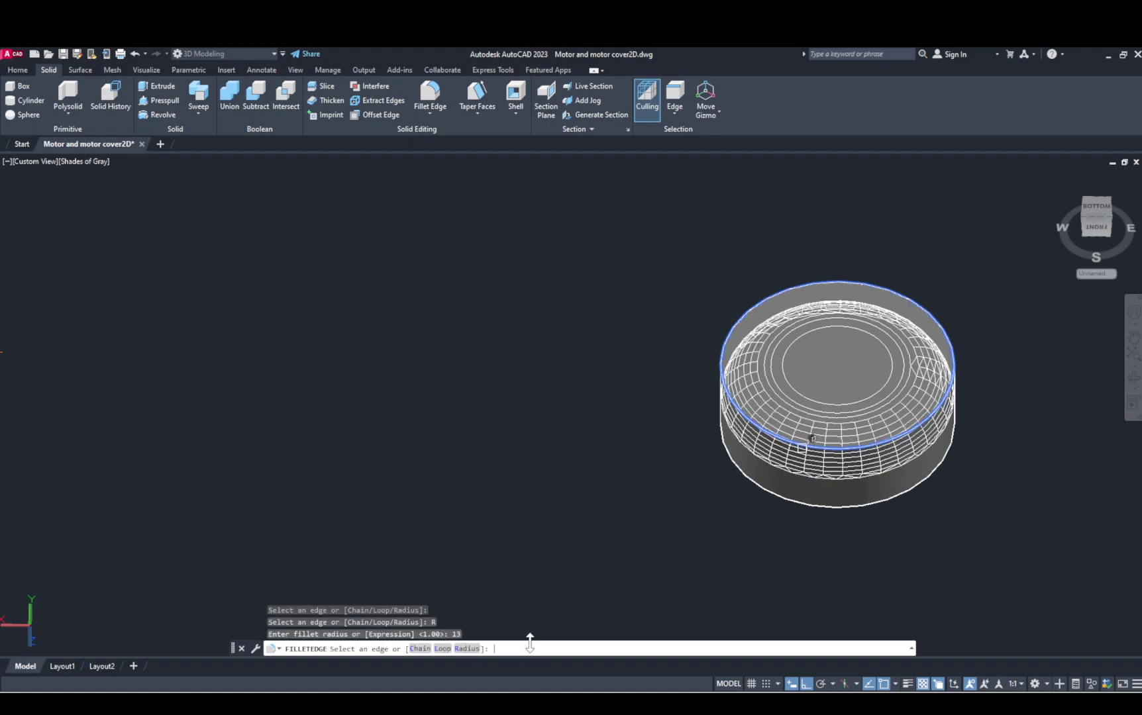
pyautogui.click(801, 448)
pyautogui.press('Return')
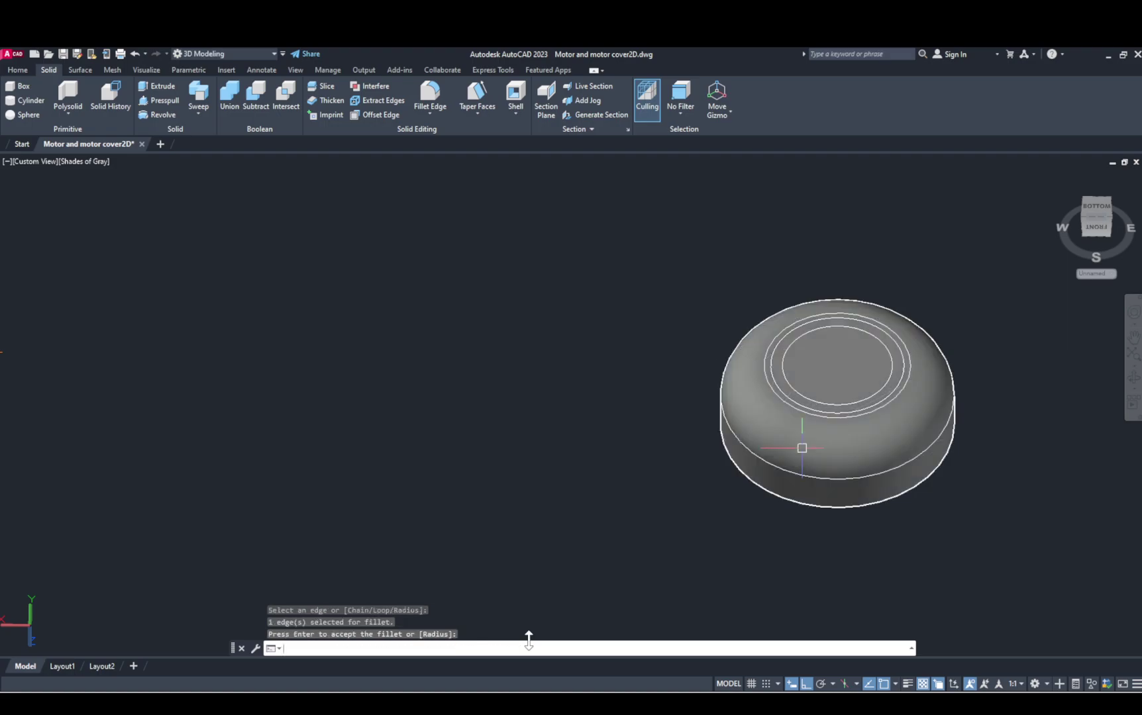
pyautogui.scroll(3, 906, 327)
pyautogui.scroll(-1, 835, 413)
pyautogui.rightClick(843, 404)
pyautogui.press('Escape')
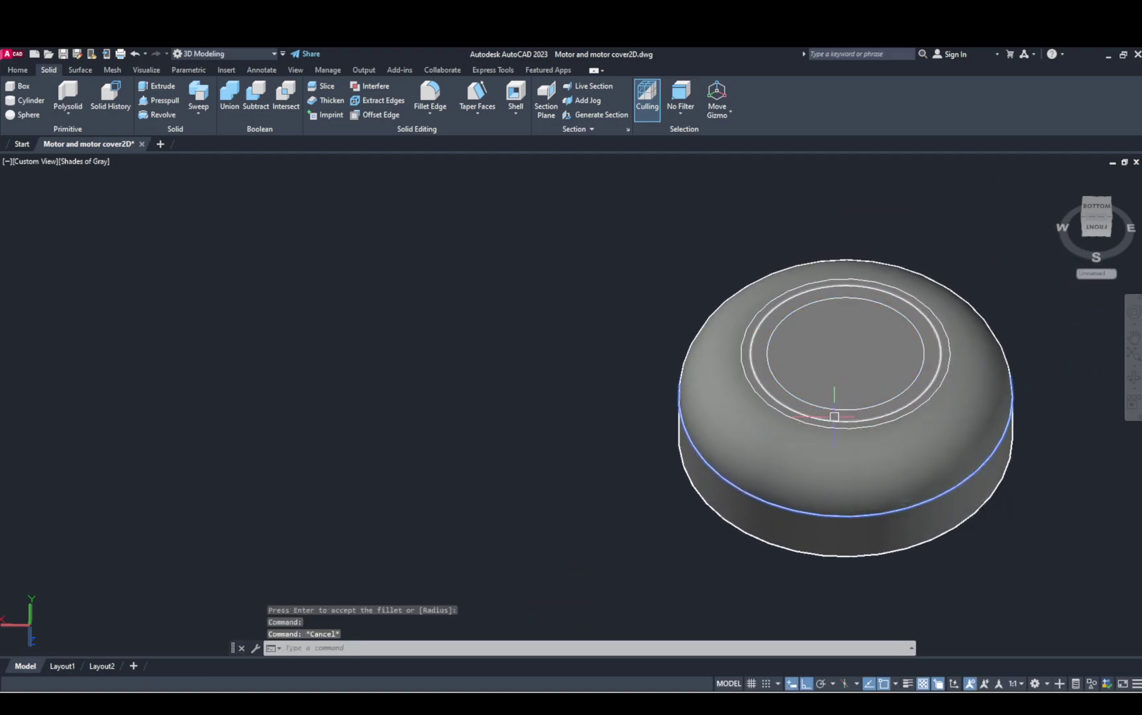
pyautogui.click(837, 417)
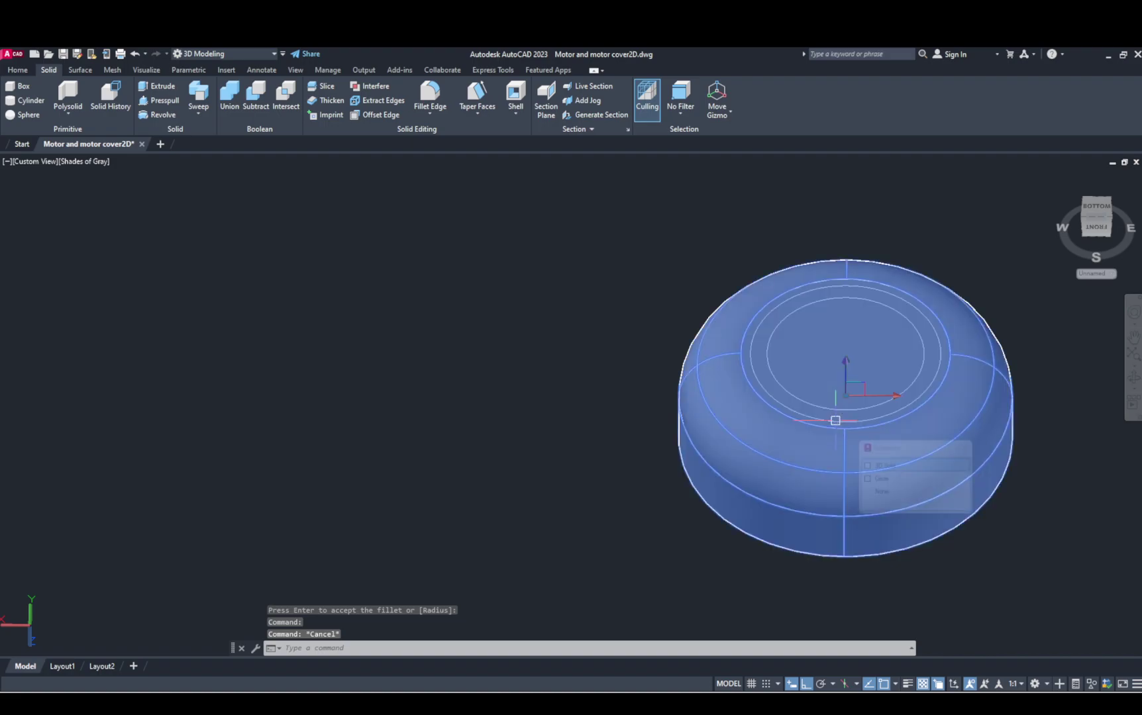
pyautogui.click(904, 467)
pyautogui.press('Escape')
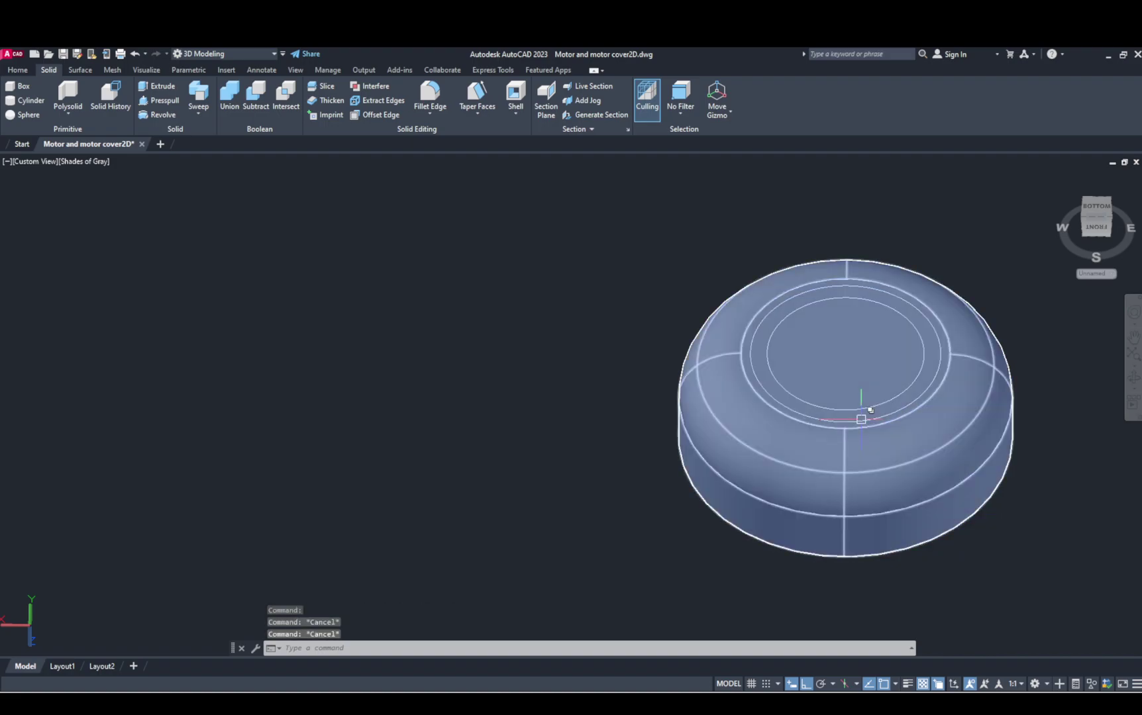
# Step: Presspull the ring between the two inner circles outward by 10 to form the cover's raised collar
pyautogui.click(861, 419)
pyautogui.click(907, 479)
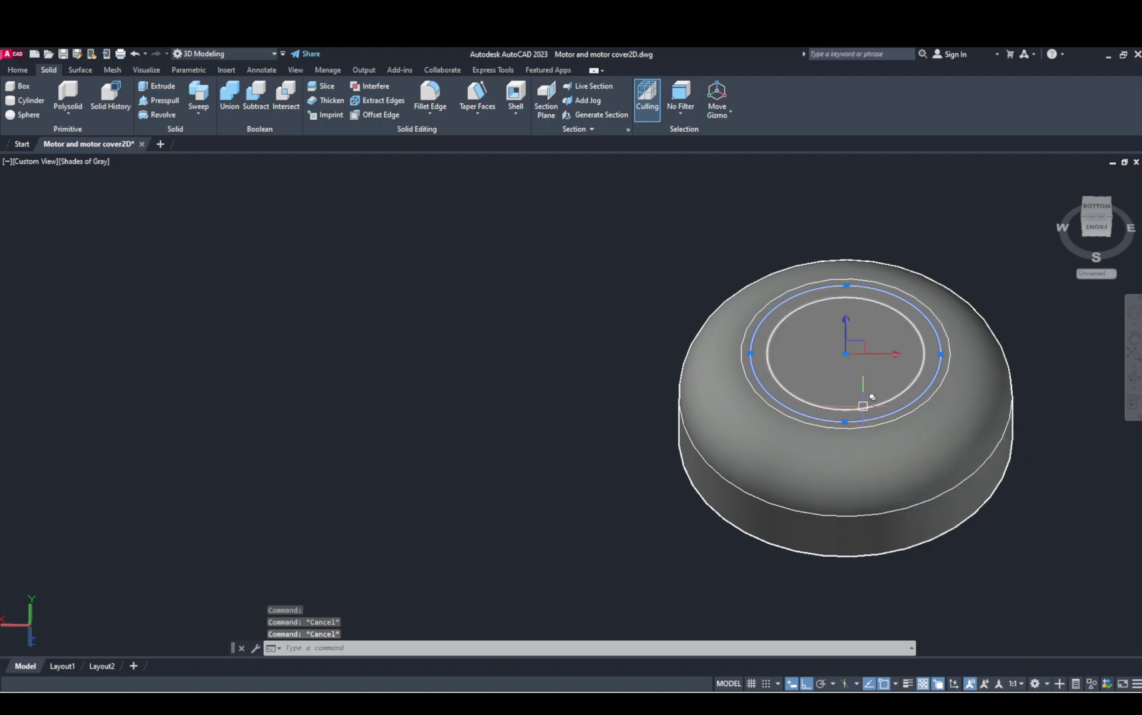
pyautogui.click(863, 407)
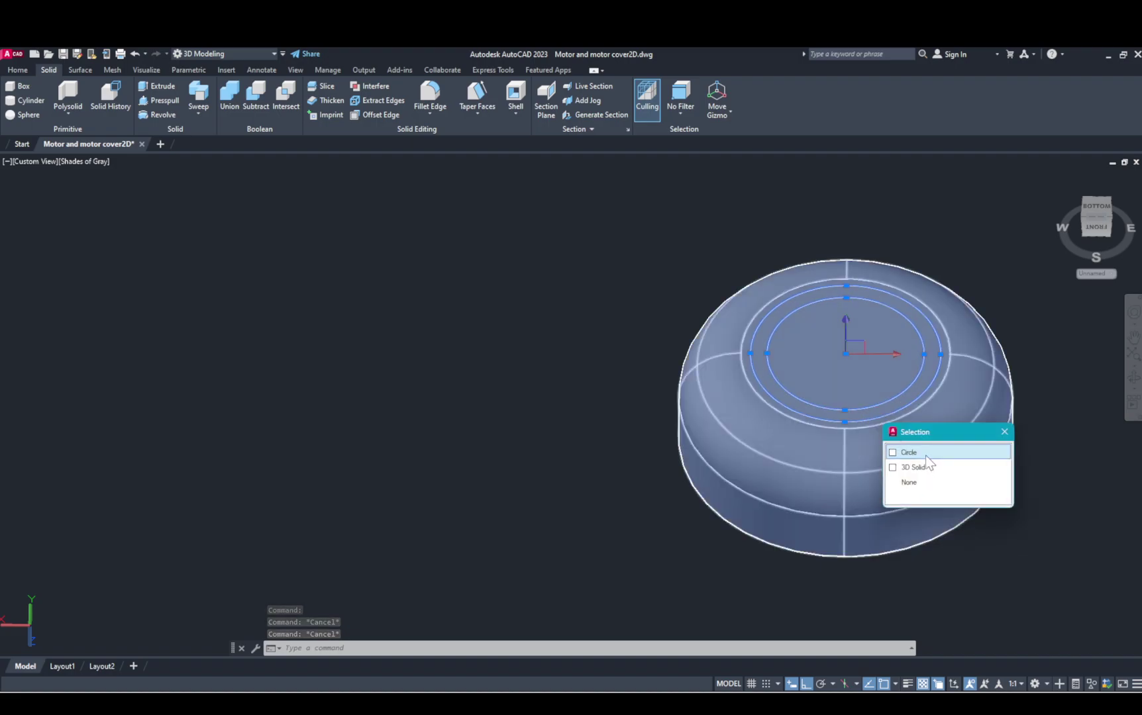
pyautogui.click(924, 453)
pyautogui.click(17, 71)
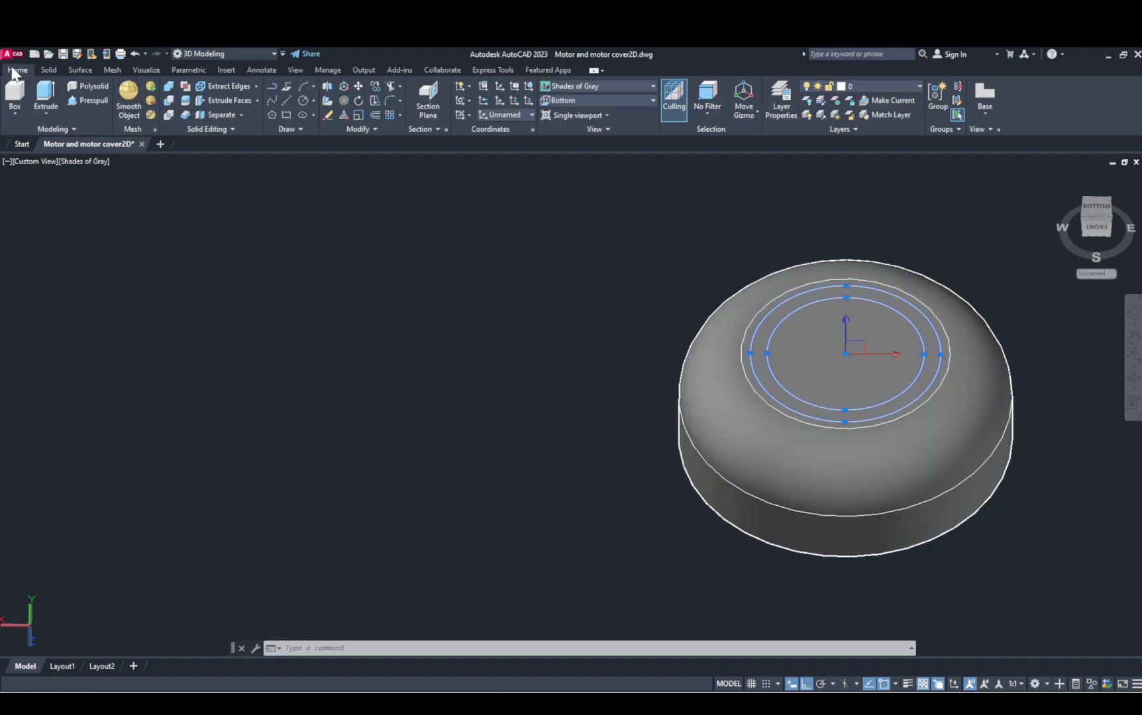
pyautogui.click(87, 100)
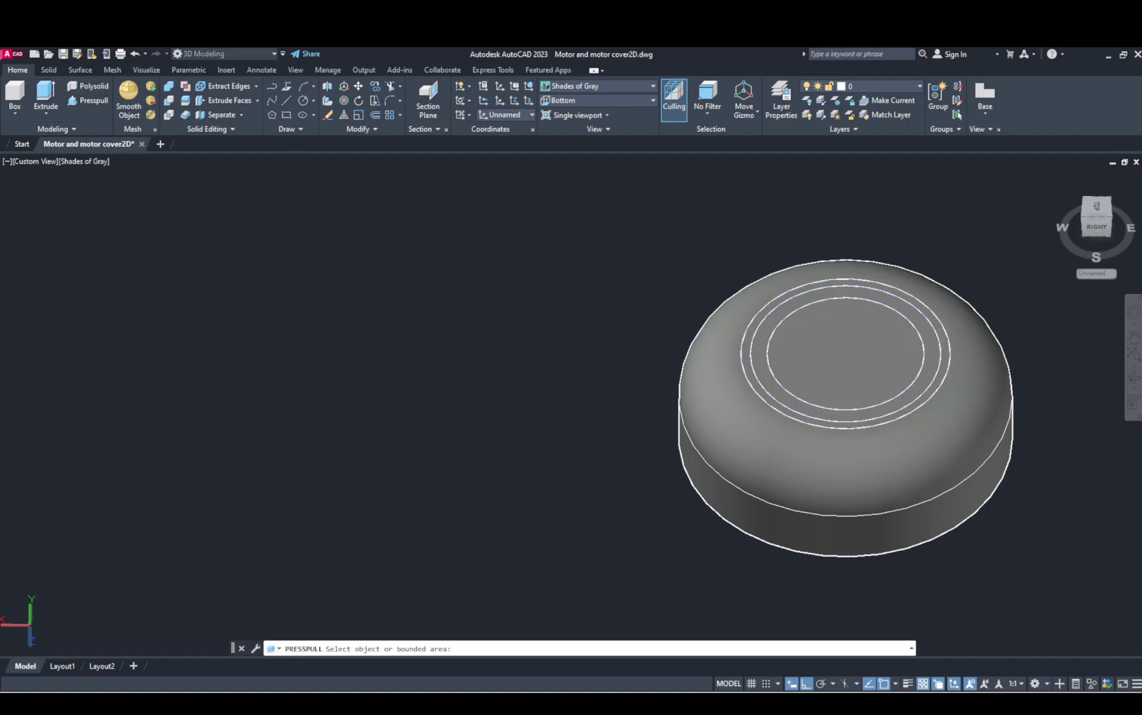
pyautogui.click(803, 405)
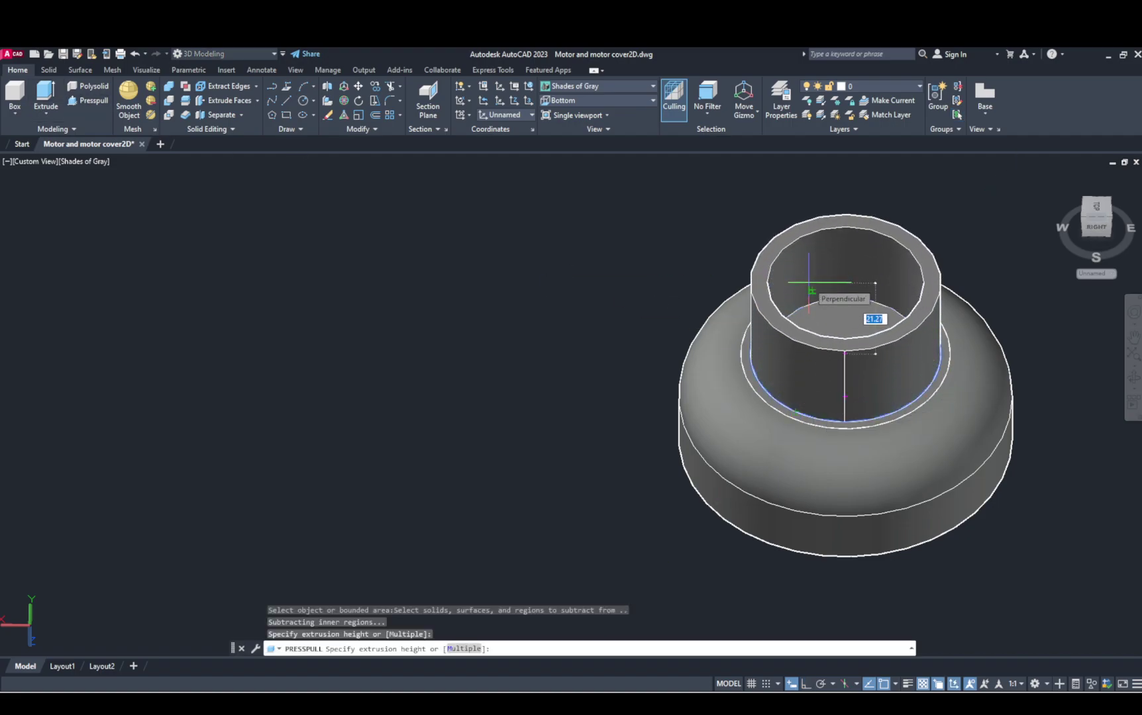
pyautogui.press('Return')
pyautogui.scroll(-1, 887, 337)
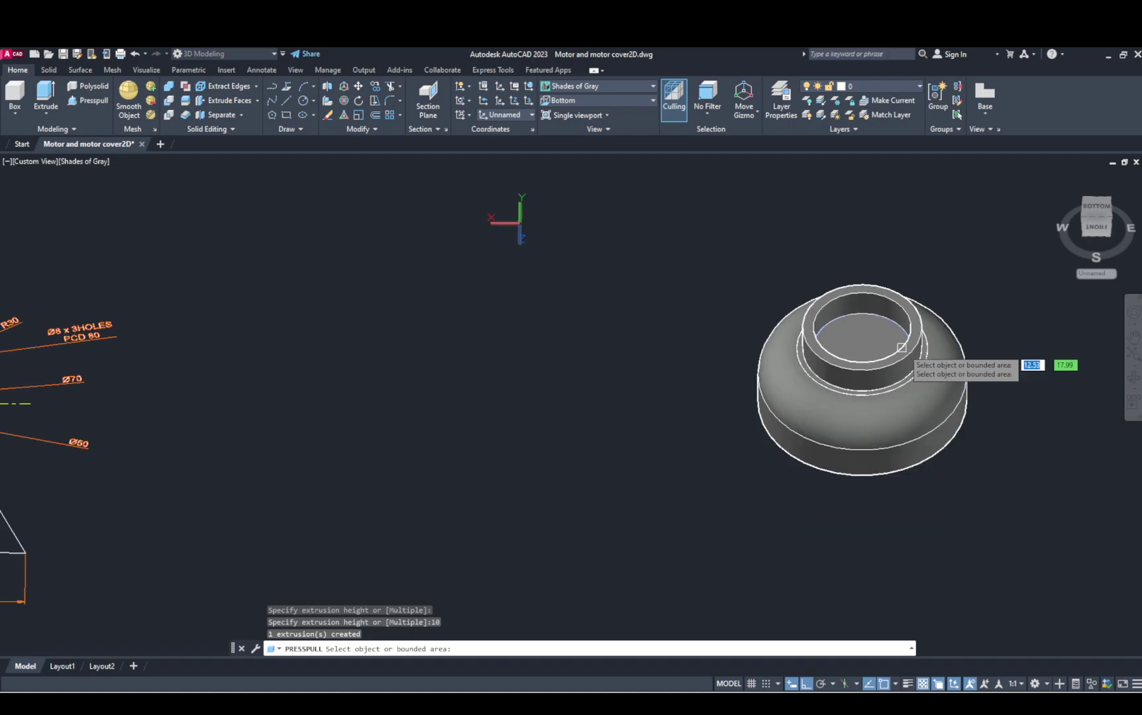
# Step: Shell the cover solid with its flat base face removed so that the underside is open
pyautogui.keyDown('shift'); pyautogui.moveTo(958, 413); pyautogui.dragTo(921, 294, button='middle'); pyautogui.keyUp('shift')
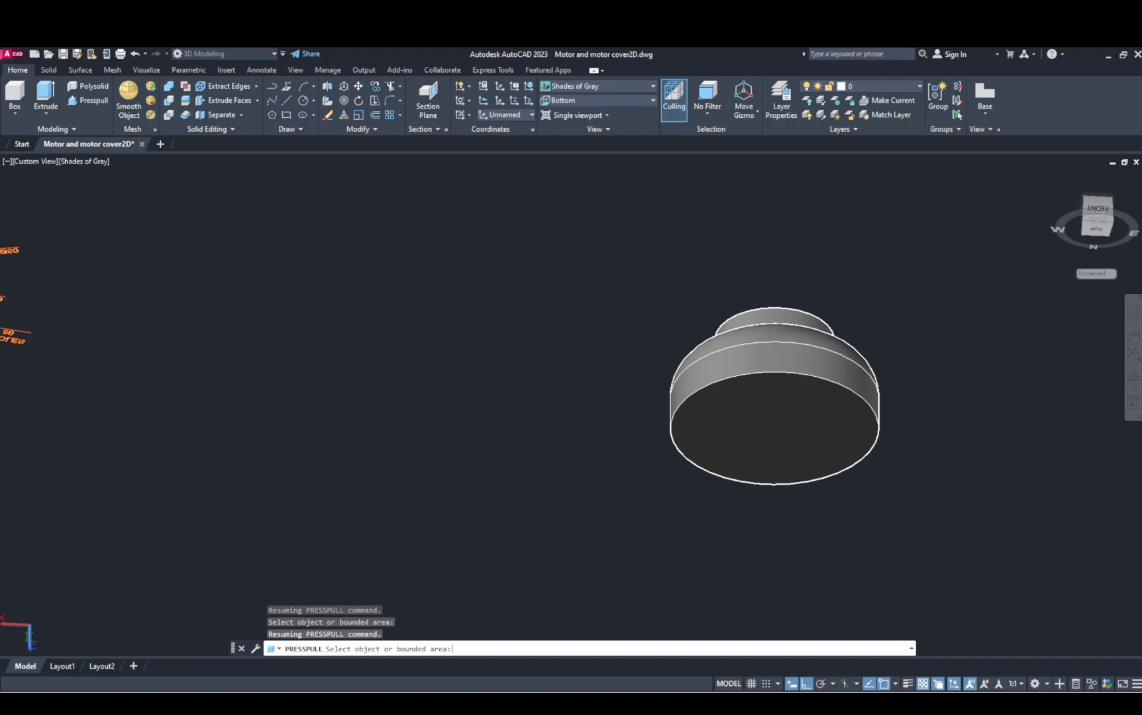
pyautogui.rightClick(854, 296)
pyautogui.click(834, 260)
pyautogui.moveTo(834, 259)
pyautogui.keyDown('shift'); pyautogui.mouseDown(button='middle')
pyautogui.moveTo(813, 432)
pyautogui.moveTo(828, 255)
pyautogui.mouseUp(button='middle'); pyautogui.keyUp('shift')
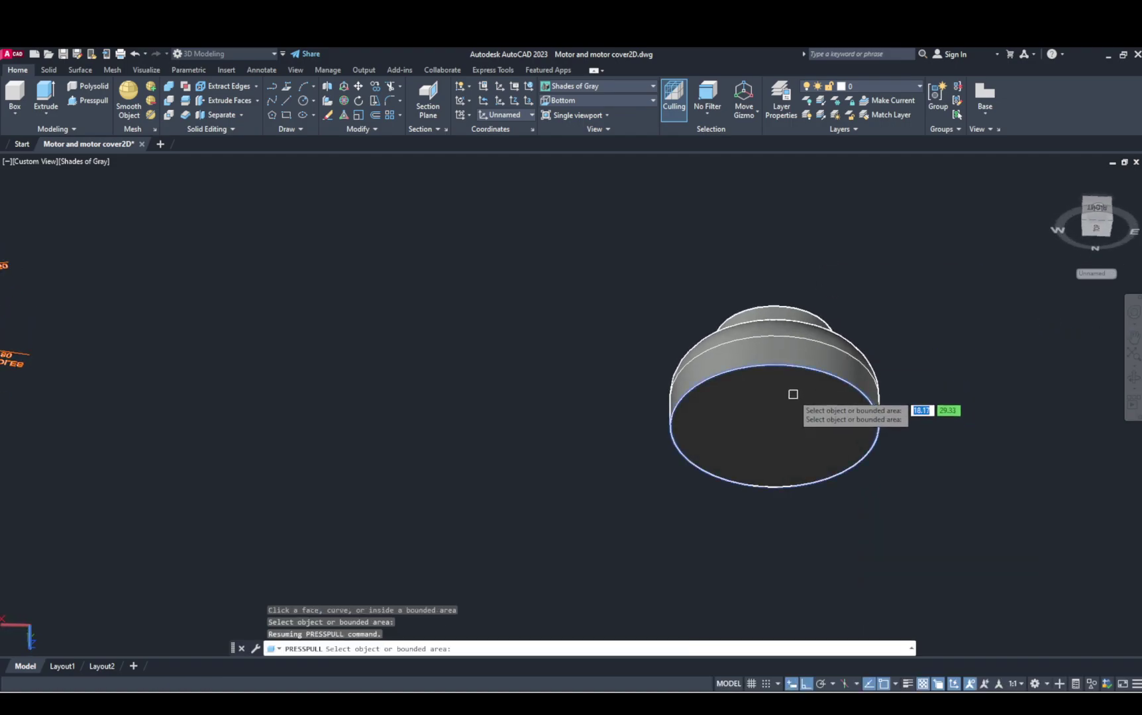
pyautogui.press('Escape')
pyautogui.click(807, 320)
pyautogui.press('Escape')
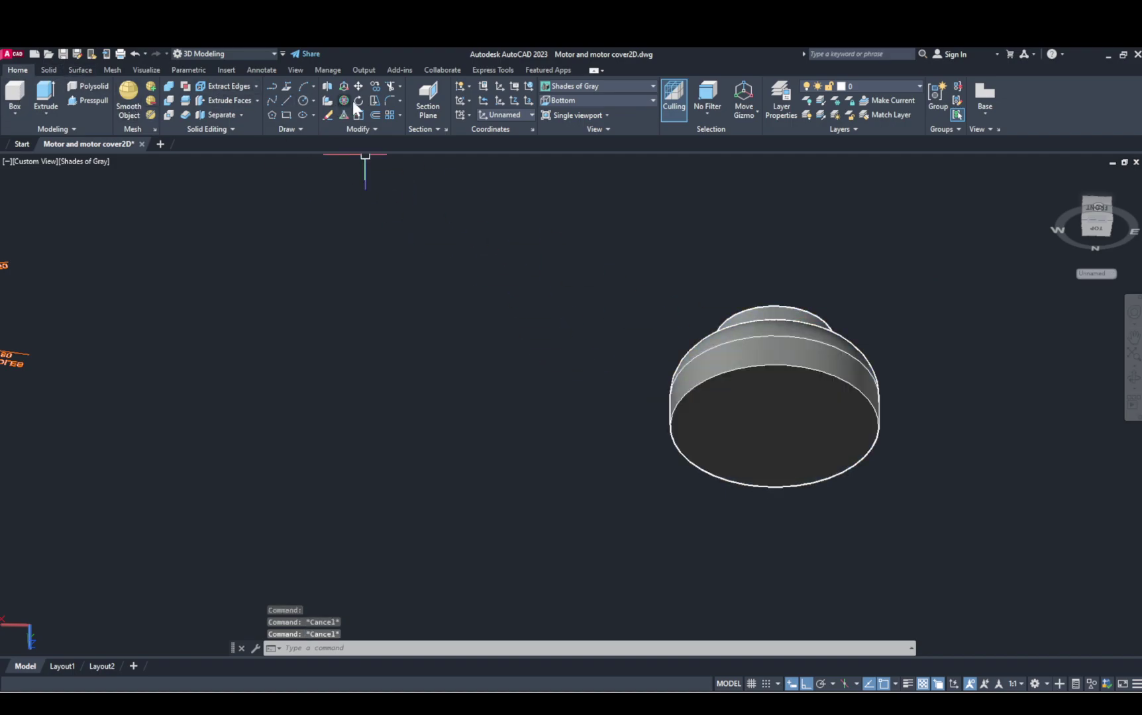
pyautogui.click(49, 69)
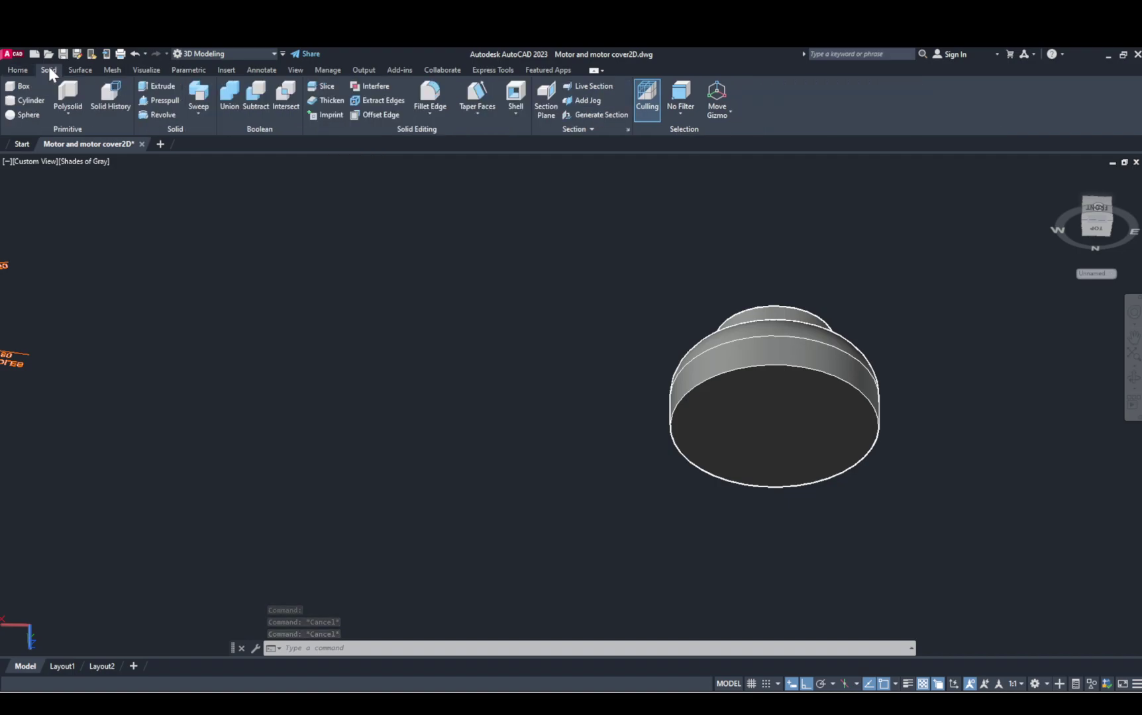
pyautogui.click(515, 96)
pyautogui.click(790, 454)
pyautogui.click(780, 435)
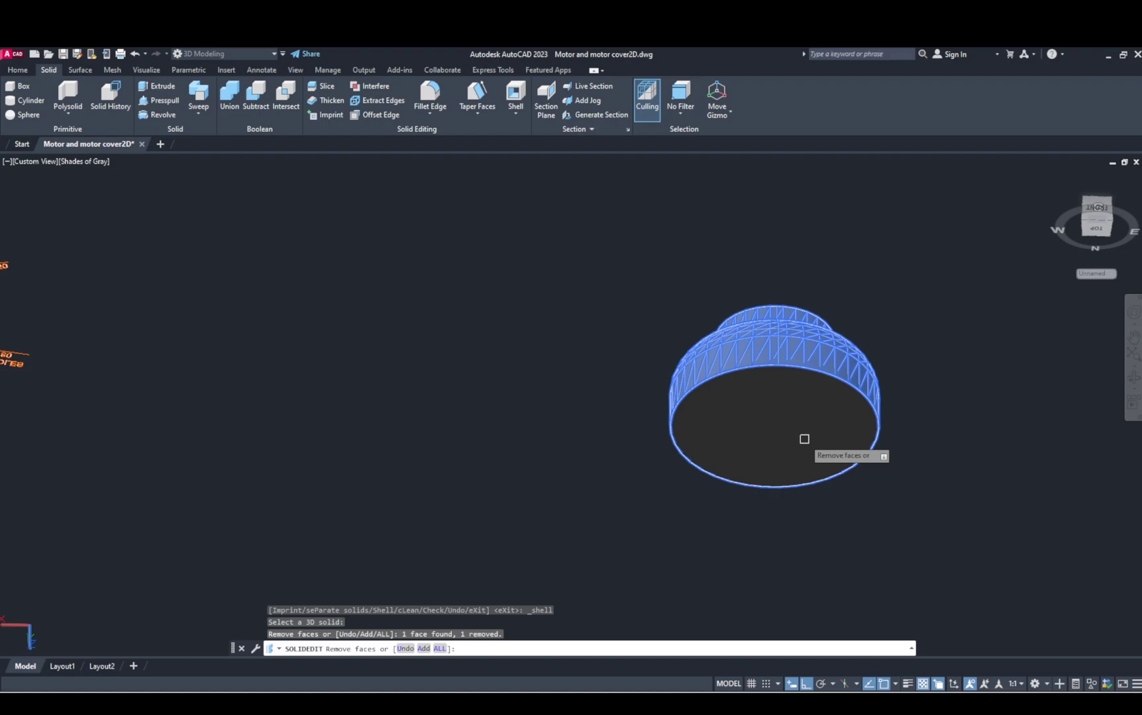
pyautogui.press('Return')
pyautogui.press('Return')
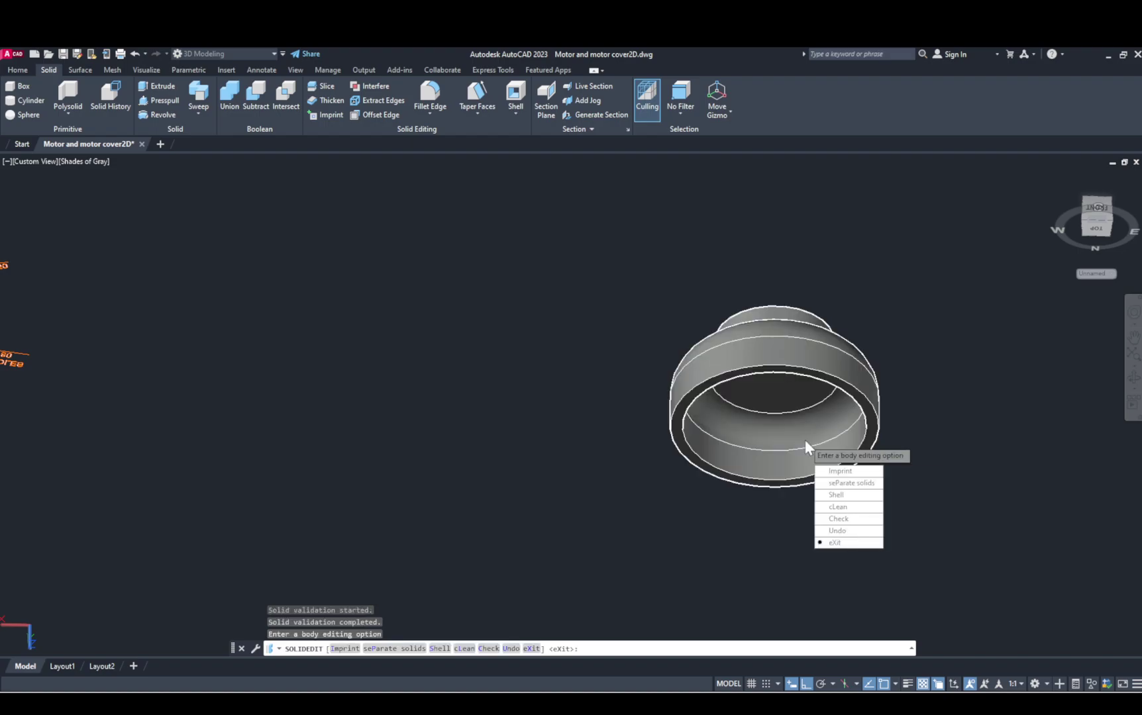
pyautogui.click(839, 545)
pyautogui.click(842, 520)
# Step: Examine the shelled cover from the collar side and the 2D motor cover and motor drawings
pyautogui.moveTo(805, 438); pyautogui.dragTo(660, 393, button='middle')
pyautogui.keyDown('shift'); pyautogui.moveTo(736, 319); pyautogui.dragTo(698, 480, button='middle'); pyautogui.keyUp('shift')
pyautogui.scroll(-3, 416, 381)
pyautogui.scroll(2, 314, 364)
pyautogui.moveTo(321, 368); pyautogui.dragTo(602, 436, button='middle')
pyautogui.scroll(2, 280, 355)
pyautogui.moveTo(283, 344); pyautogui.dragTo(504, 395, button='middle')
pyautogui.scroll(-5, 492, 380)
pyautogui.scroll(3, 498, 355)
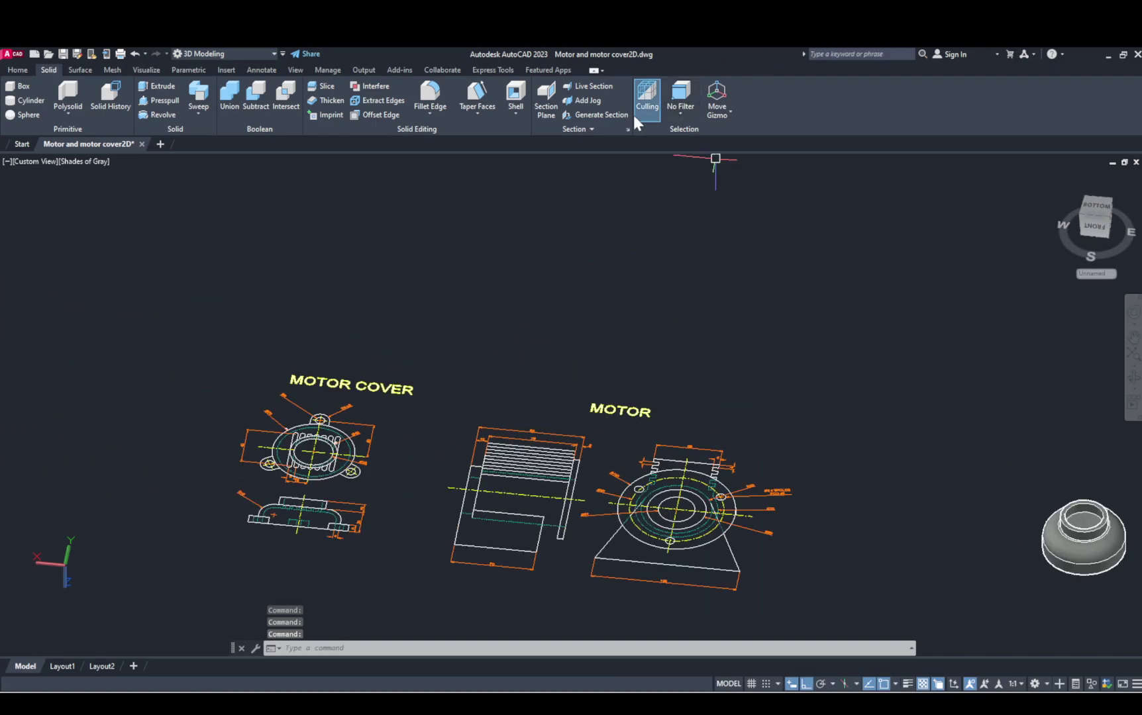
# Step: Turn off the dimension, center line, hidden line and Defpoints layers
pyautogui.click(25, 70)
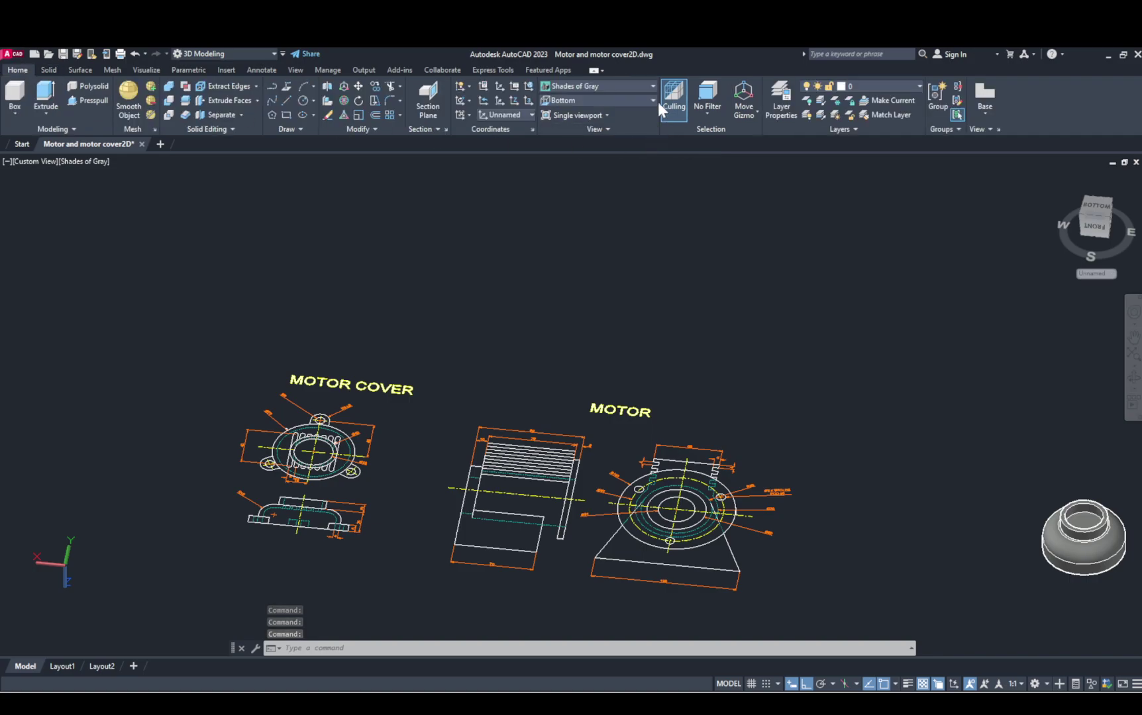
pyautogui.click(864, 86)
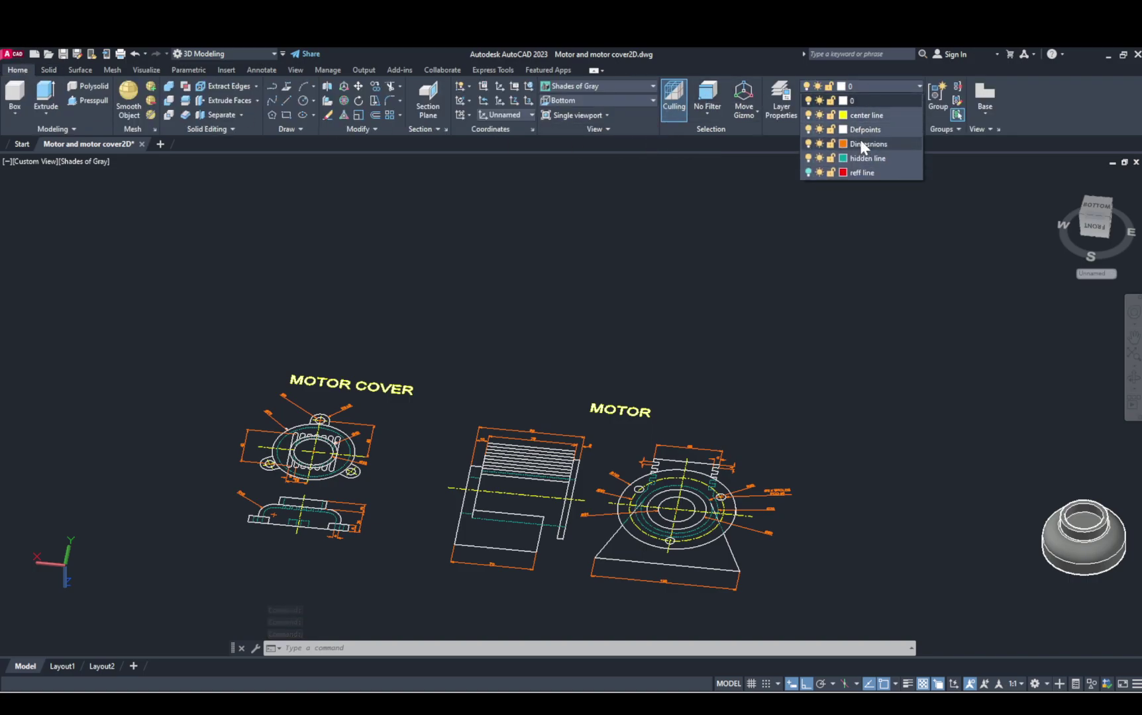
pyautogui.click(808, 144)
pyautogui.click(808, 115)
pyautogui.click(808, 130)
pyautogui.click(667, 192)
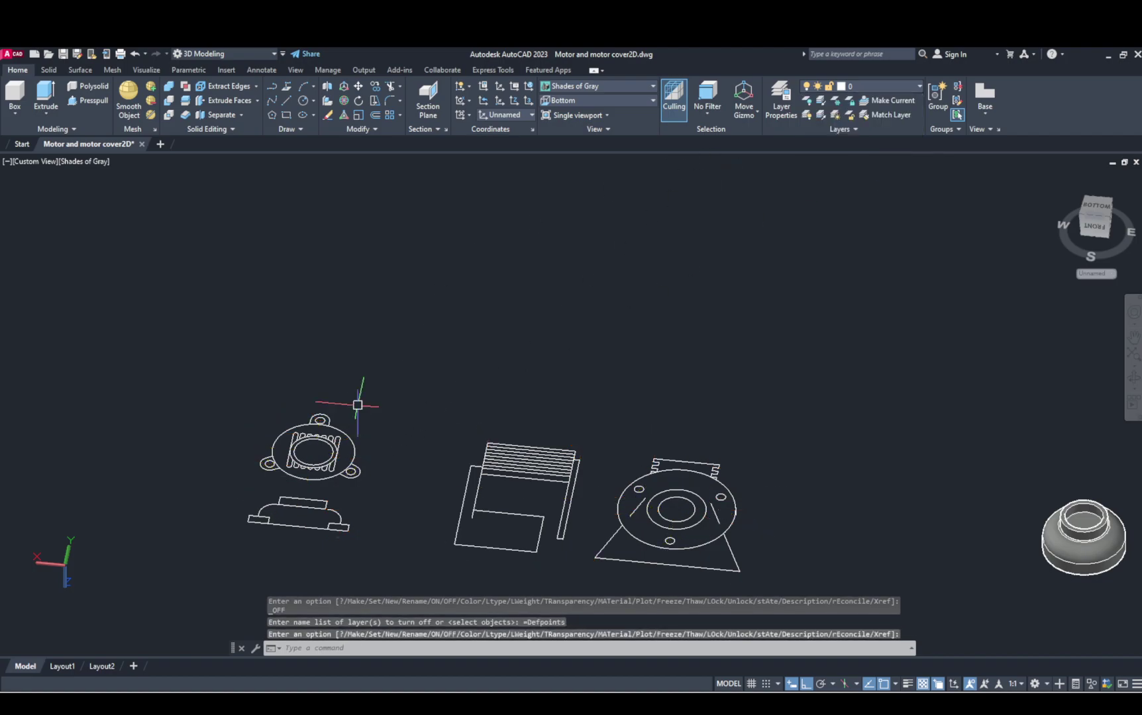
# Step: Copy the motor cover's full front view with slots and lugs onto the 3D cover, using its circle centre as base point
pyautogui.click(353, 461)
pyautogui.press('Escape')
pyautogui.scroll(2, 370, 421)
pyautogui.press('Escape')
pyautogui.moveTo(370, 424); pyautogui.dragTo(685, 373, button='middle')
pyautogui.scroll(3, 661, 420)
pyautogui.click(604, 451)
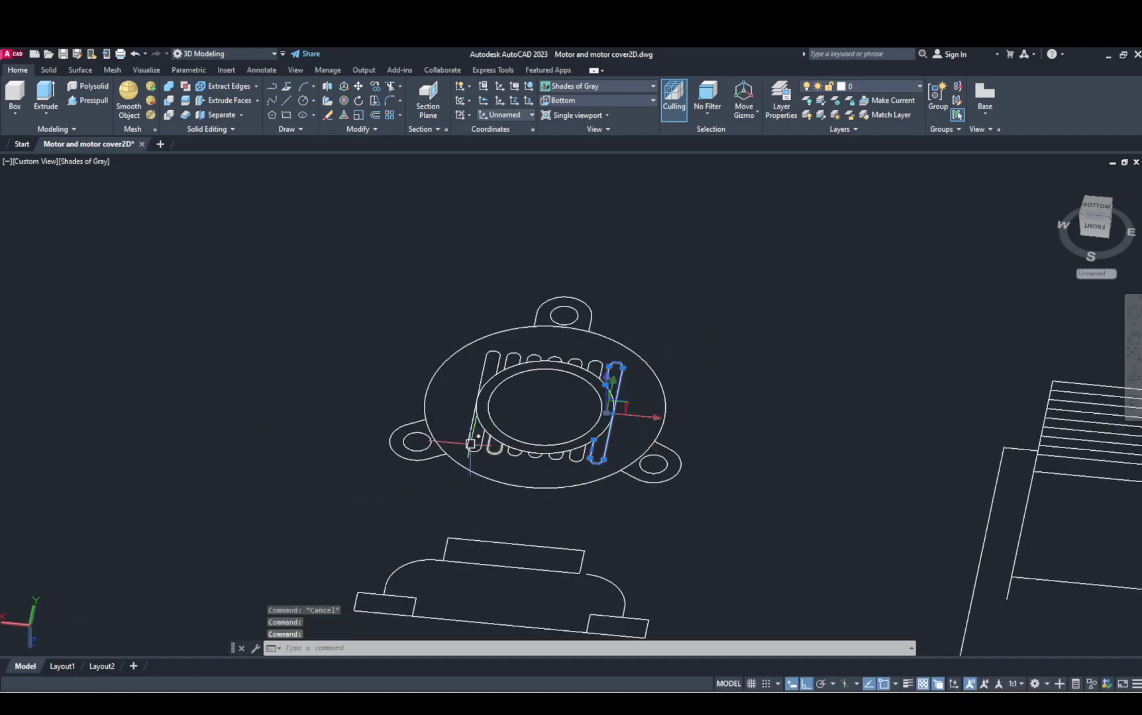
pyautogui.click(545, 471)
pyautogui.click(502, 452)
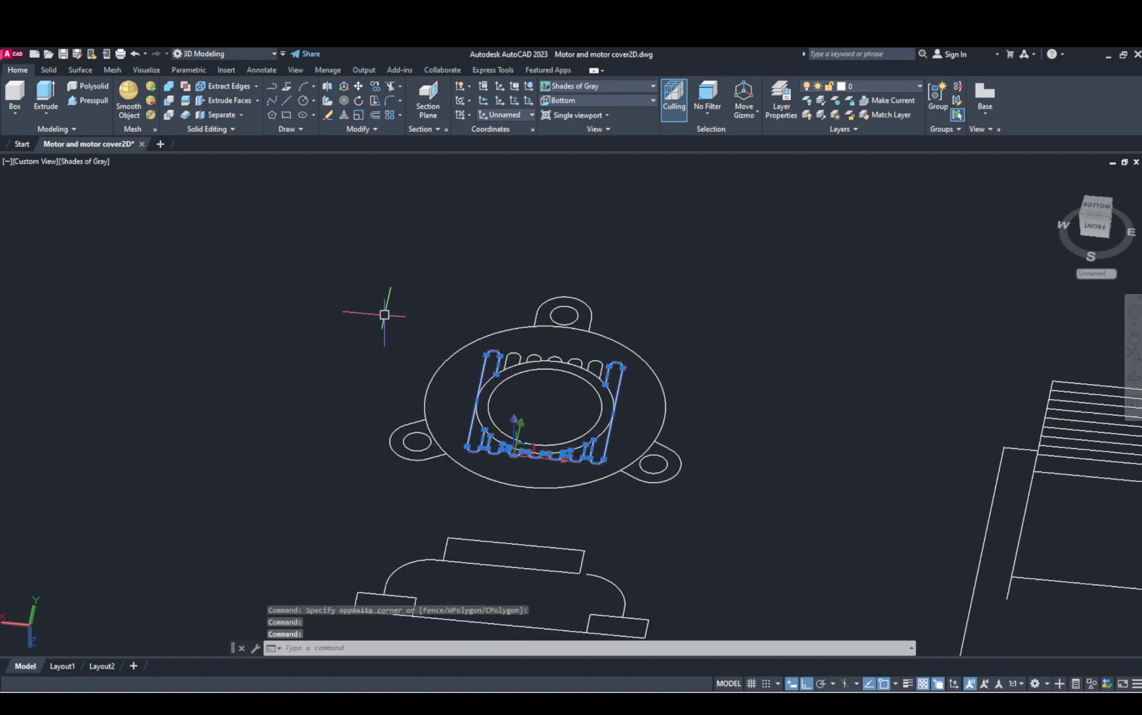
pyautogui.click(380, 248)
pyautogui.click(741, 538)
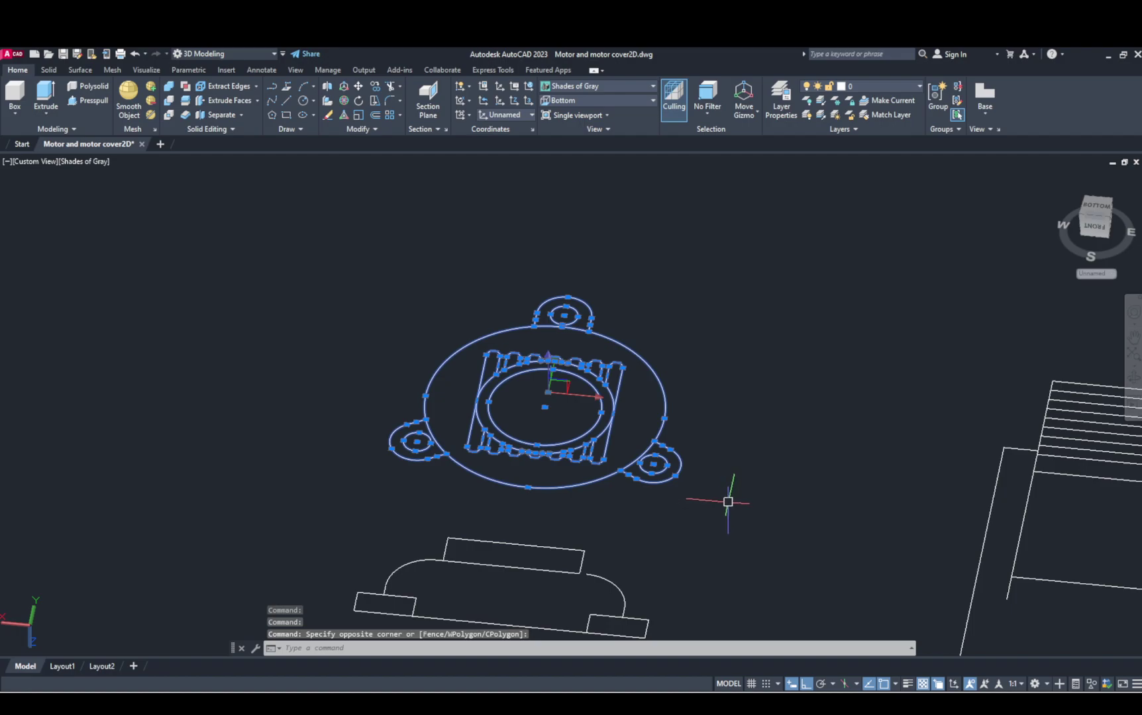
pyautogui.write('co')
pyautogui.press('Return')
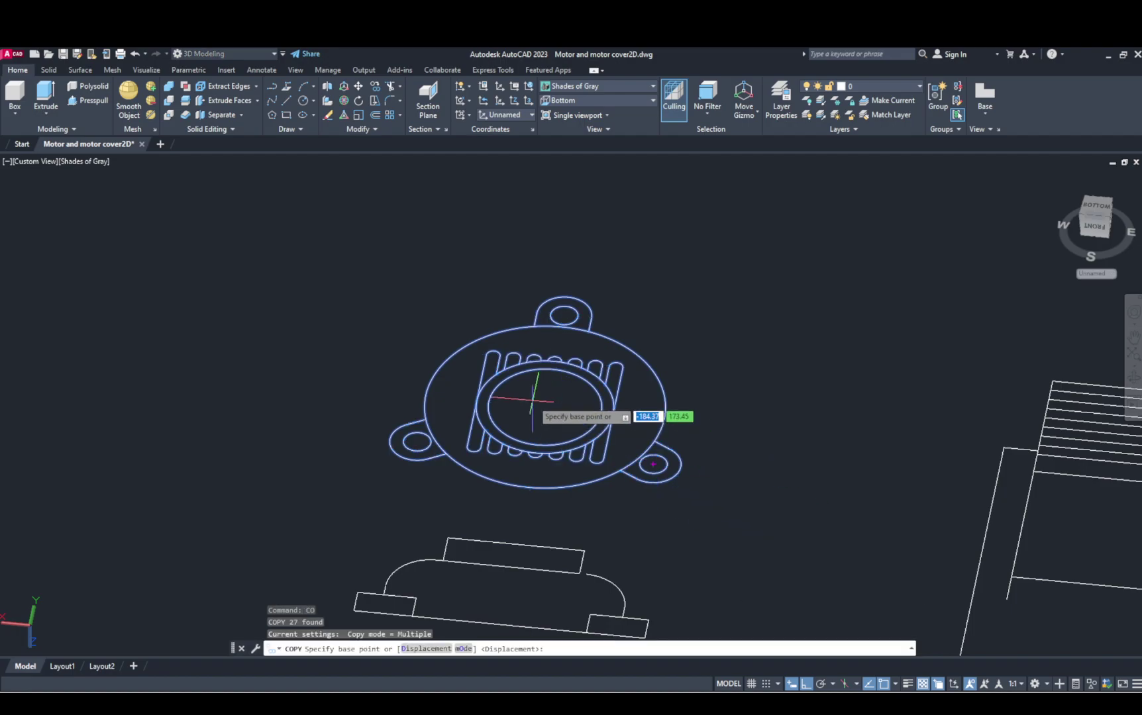
pyautogui.click(544, 406)
pyautogui.scroll(-4, 712, 405)
pyautogui.moveTo(770, 390); pyautogui.dragTo(525, 416, button='middle')
pyautogui.scroll(2, 852, 455)
pyautogui.scroll(5, 718, 467)
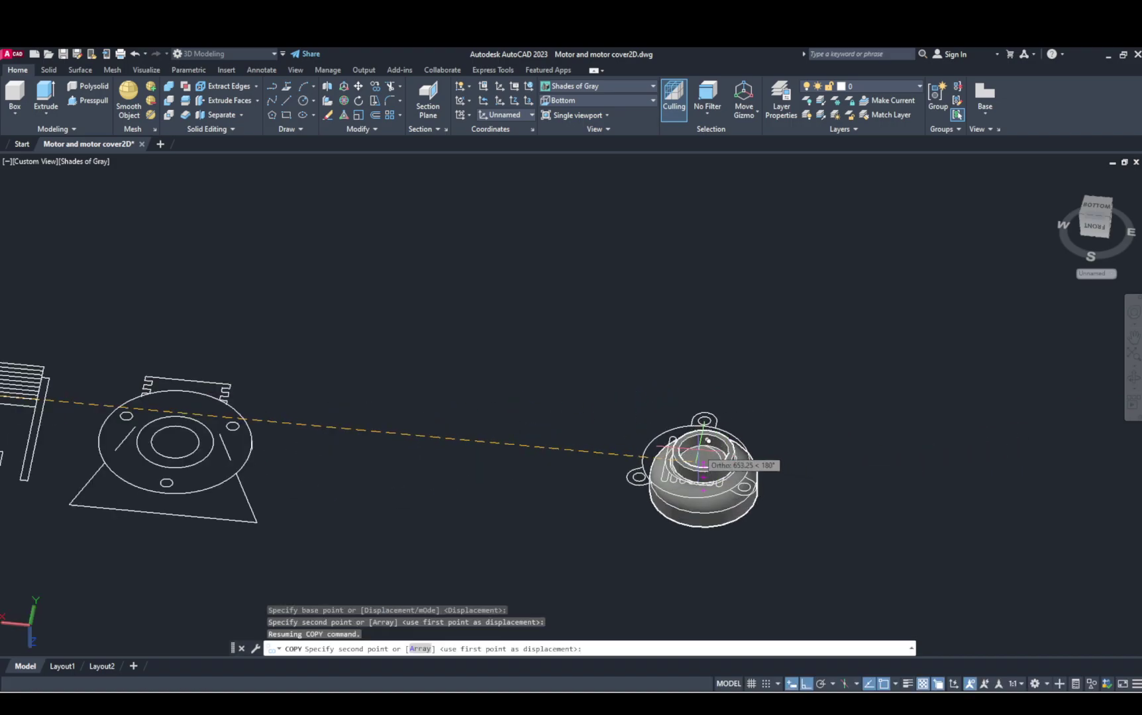
pyautogui.click(718, 467)
pyautogui.press('Escape')
pyautogui.press('Escape')
# Step: Presspull the first three slot ends on the near side of the collar down through the cover body
pyautogui.scroll(3, 804, 454)
pyautogui.keyDown('shift'); pyautogui.moveTo(805, 455); pyautogui.dragTo(781, 486); pyautogui.keyUp('shift')
pyautogui.click(580, 503)
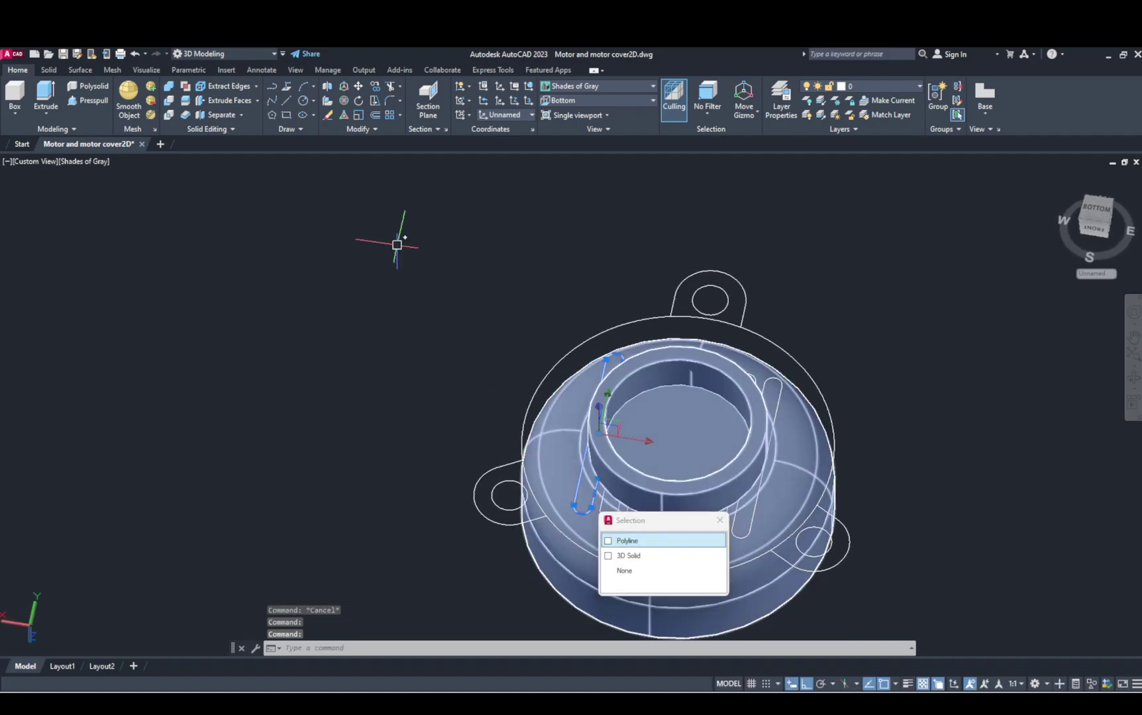
pyautogui.press('Escape')
pyautogui.click(101, 101)
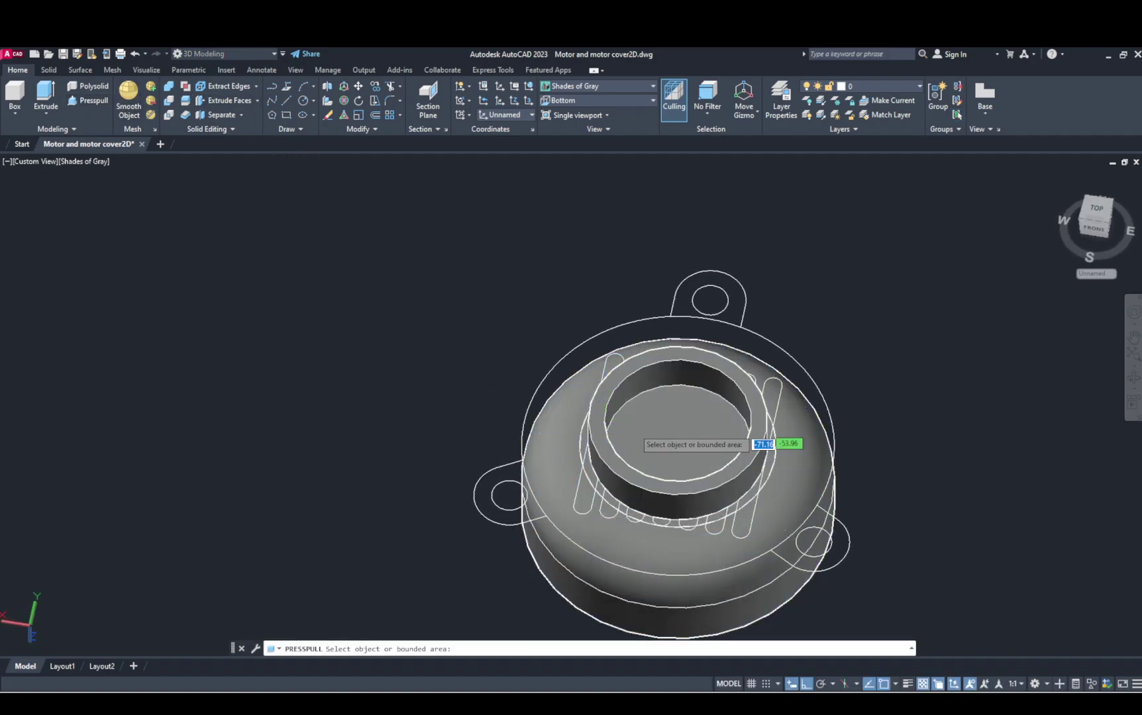
pyautogui.click(597, 495)
pyautogui.scroll(1, 603, 579)
pyautogui.moveTo(604, 579); pyautogui.dragTo(597, 406, button='middle')
pyautogui.click(573, 507)
pyautogui.click(602, 328)
pyautogui.click(623, 497)
pyautogui.click(631, 334)
pyautogui.click(635, 467)
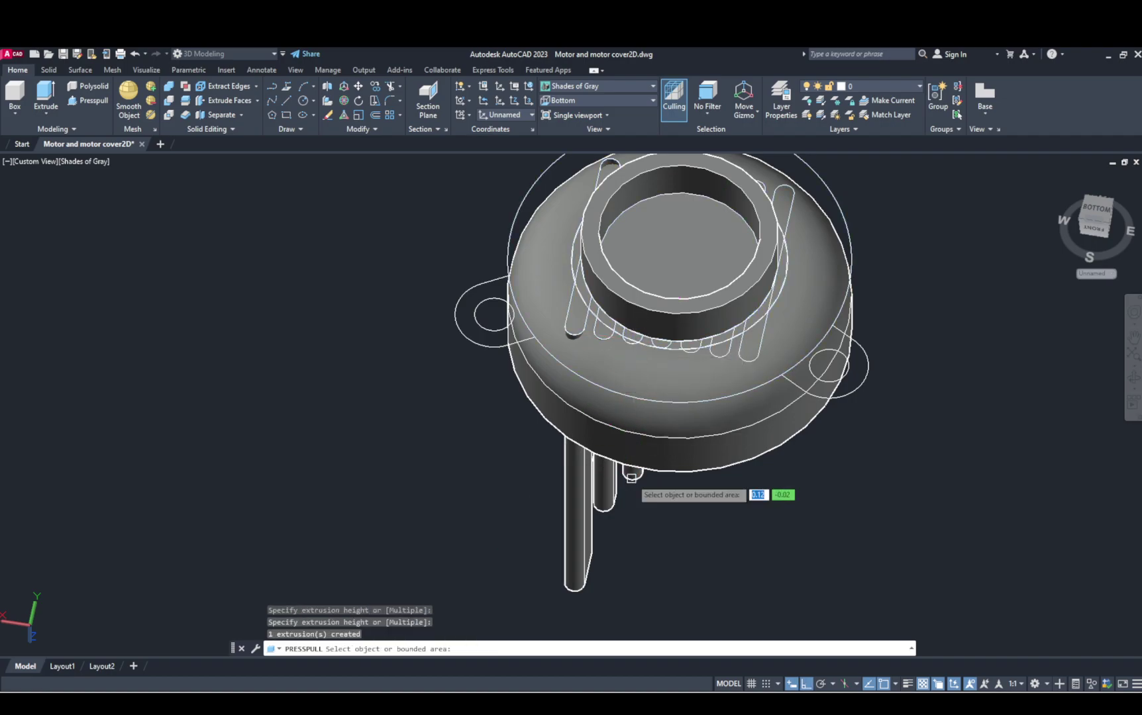
# Step: Presspull the fourth slot end down through the cover and the fifth slot end by 55
pyautogui.scroll(2, 667, 345)
pyautogui.click(667, 345)
pyautogui.moveTo(696, 614); pyautogui.dragTo(678, 463, button='middle')
pyautogui.click(669, 516)
pyautogui.click(714, 194)
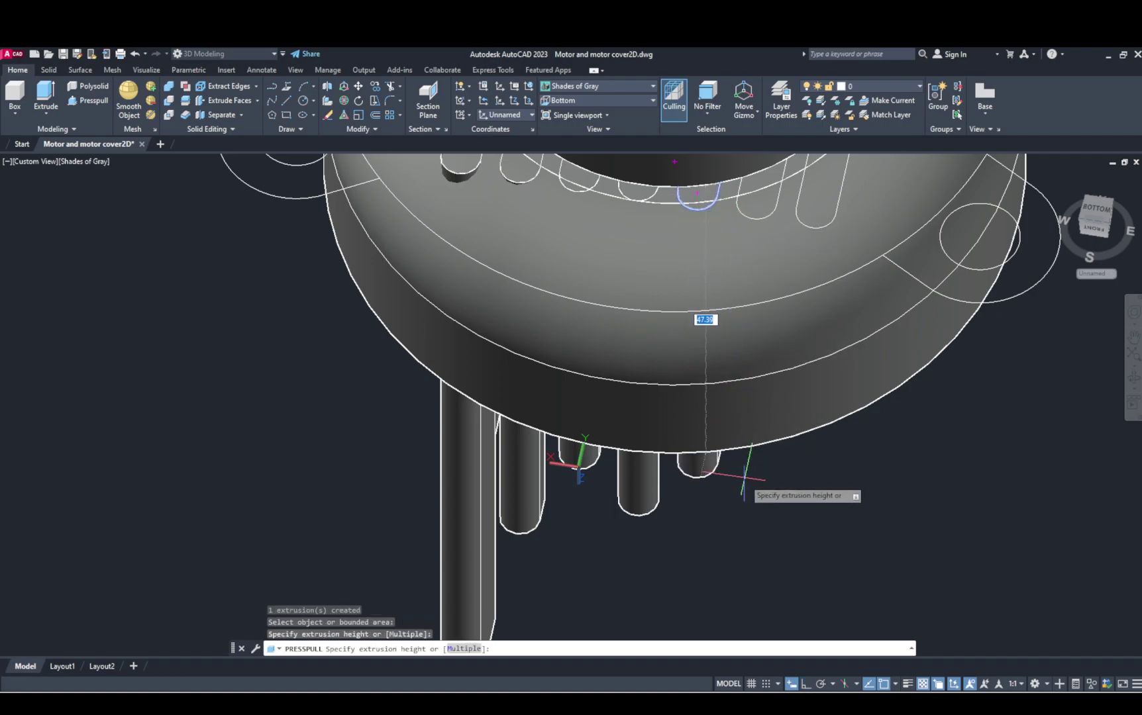
pyautogui.write('5')
pyautogui.press('Return')
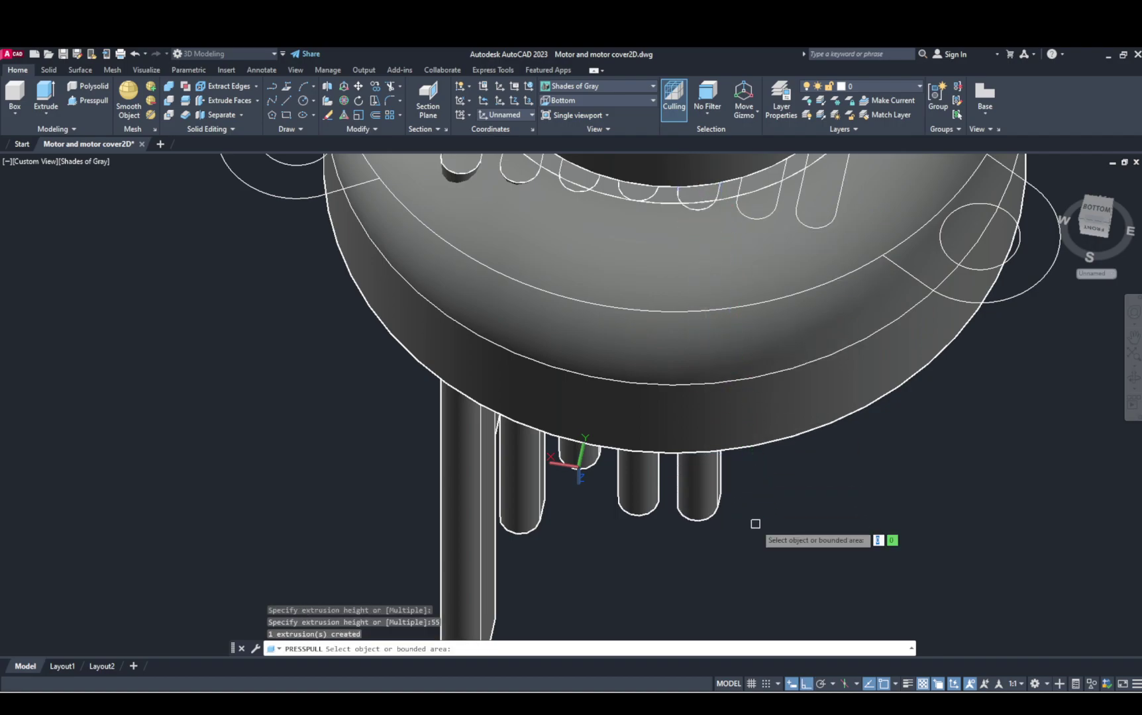
# Step: Presspull the sixth slot end on the near side down through the cover
pyautogui.click(760, 189)
pyautogui.click(761, 202)
pyautogui.click(762, 202)
pyautogui.click(799, 544)
pyautogui.press('Return')
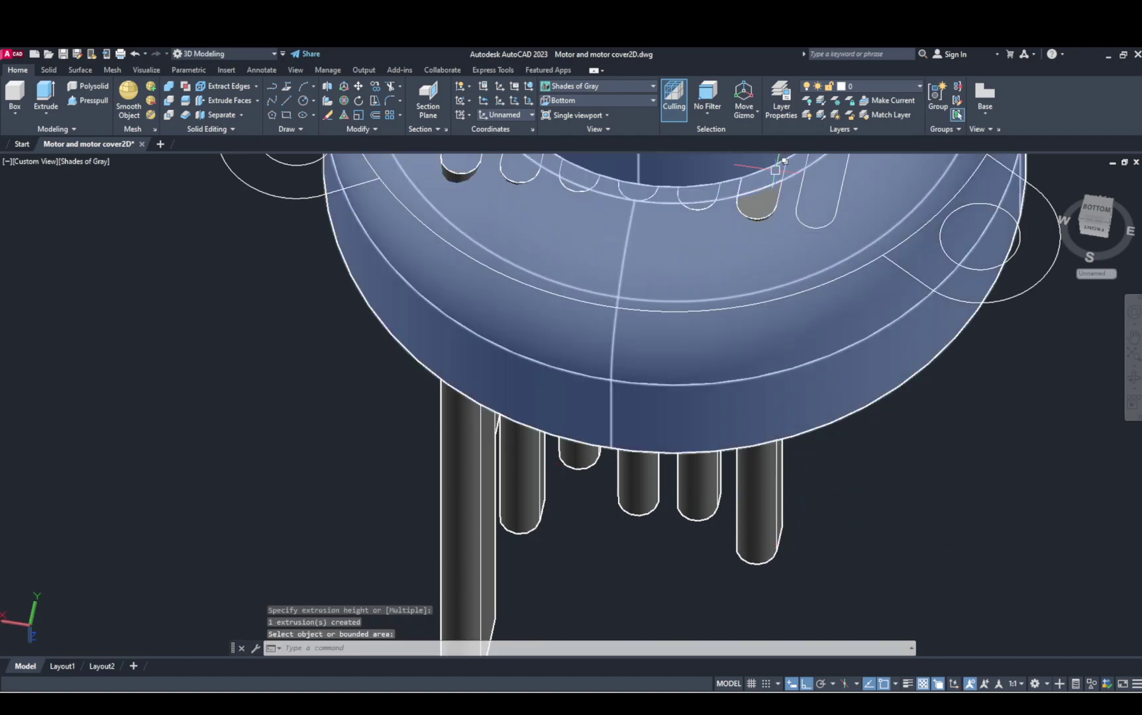
pyautogui.click(776, 174)
pyautogui.press('Escape')
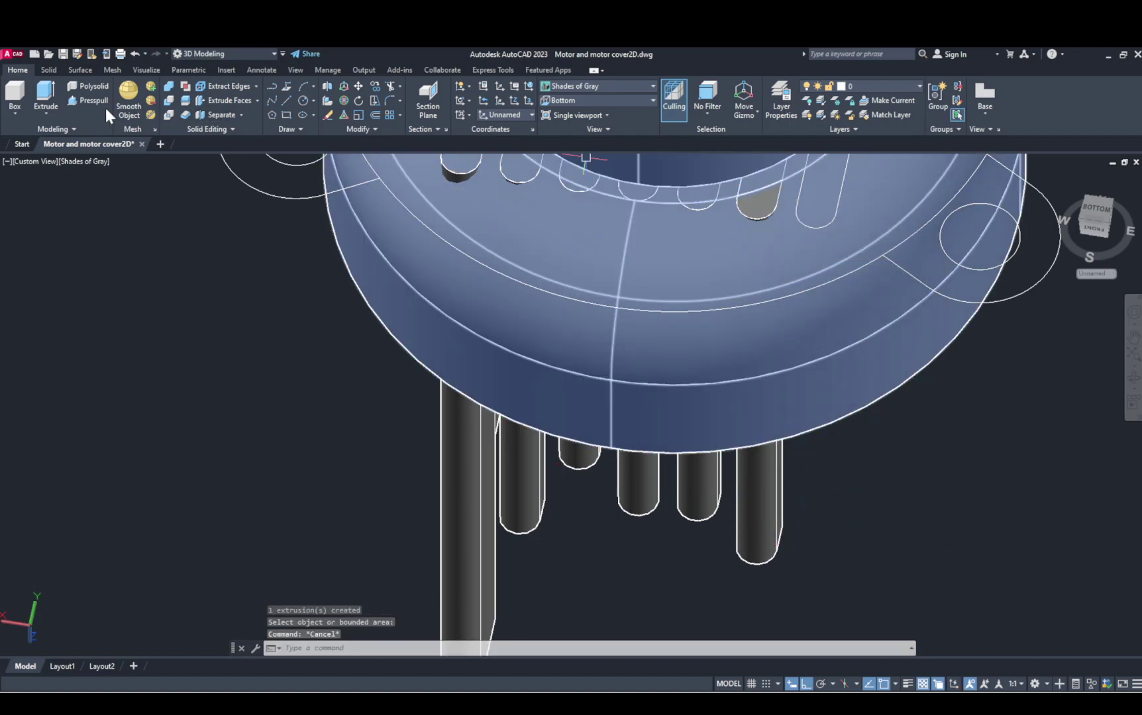
# Step: Presspull the rest of the sixth slot and both areas of the outermost seventh slot down through the cover
pyautogui.click(93, 101)
pyautogui.click(766, 179)
pyautogui.click(900, 518)
pyautogui.click(898, 517)
pyautogui.click(831, 196)
pyautogui.click(901, 563)
pyautogui.moveTo(878, 241); pyautogui.dragTo(837, 401, button='middle')
pyautogui.click(826, 293)
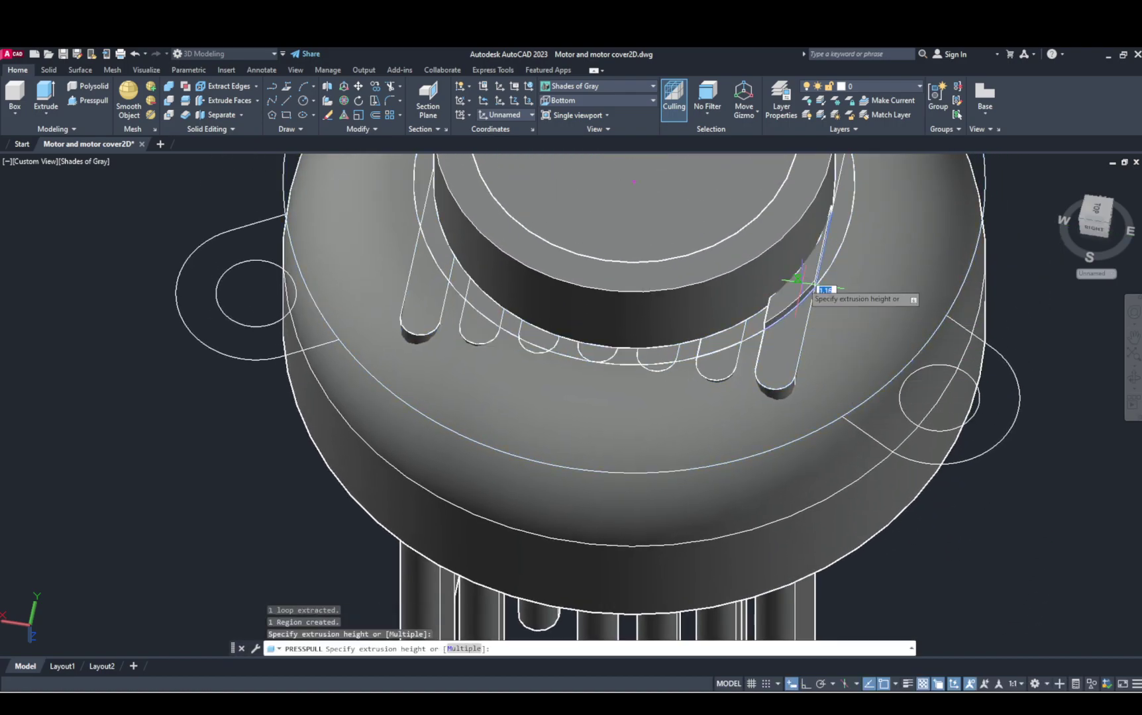
pyautogui.click(947, 562)
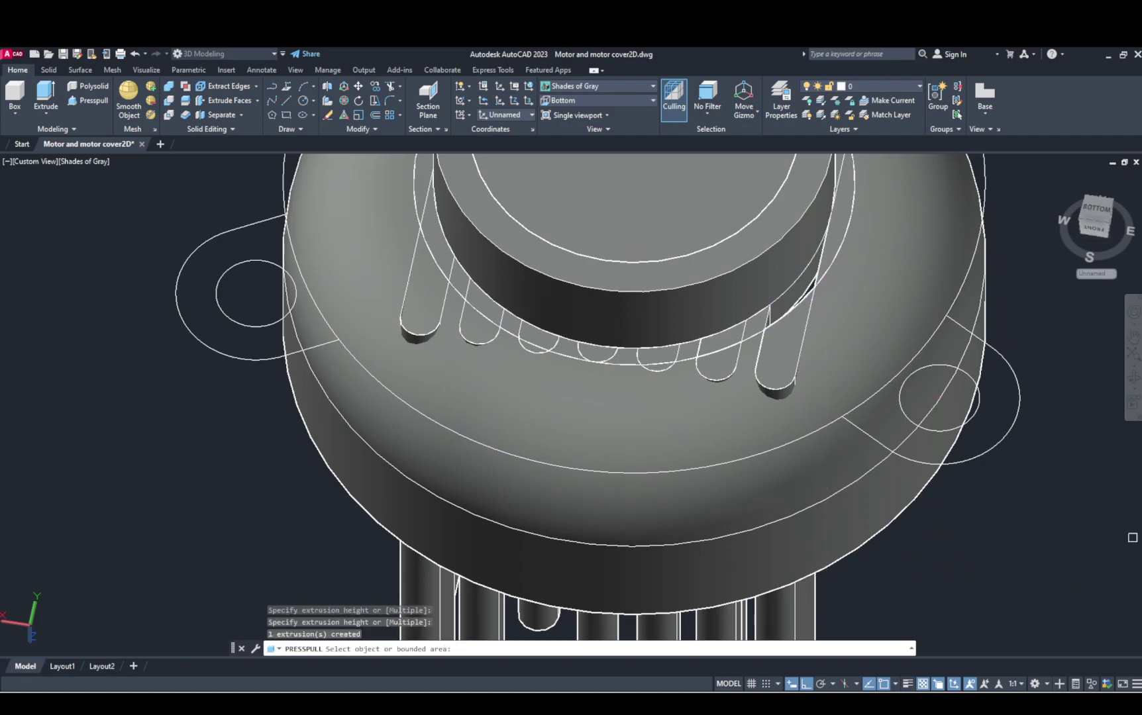
# Step: Presspull the areas of the outermost slot and its neighbour on the opposite side of the collar down through the cover
pyautogui.scroll(-3, 827, 238)
pyautogui.keyDown('shift'); pyautogui.moveTo(900, 257); pyautogui.dragTo(926, 438, button='middle'); pyautogui.keyUp('shift')
pyautogui.click(905, 405)
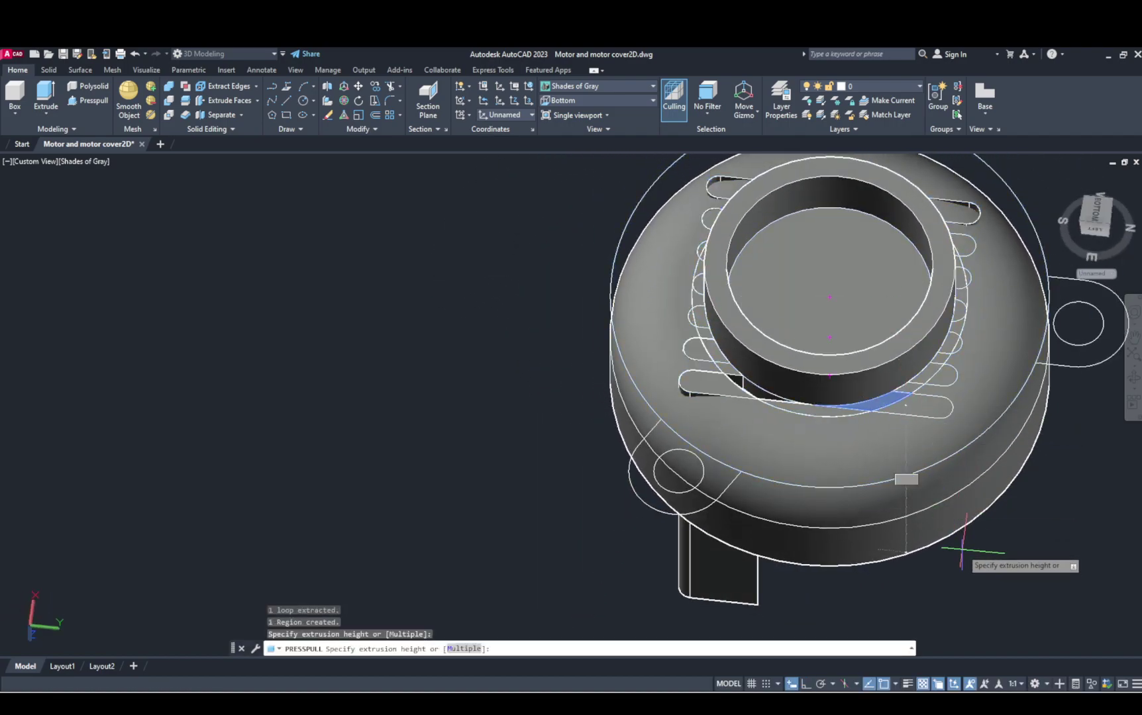
pyautogui.click(975, 578)
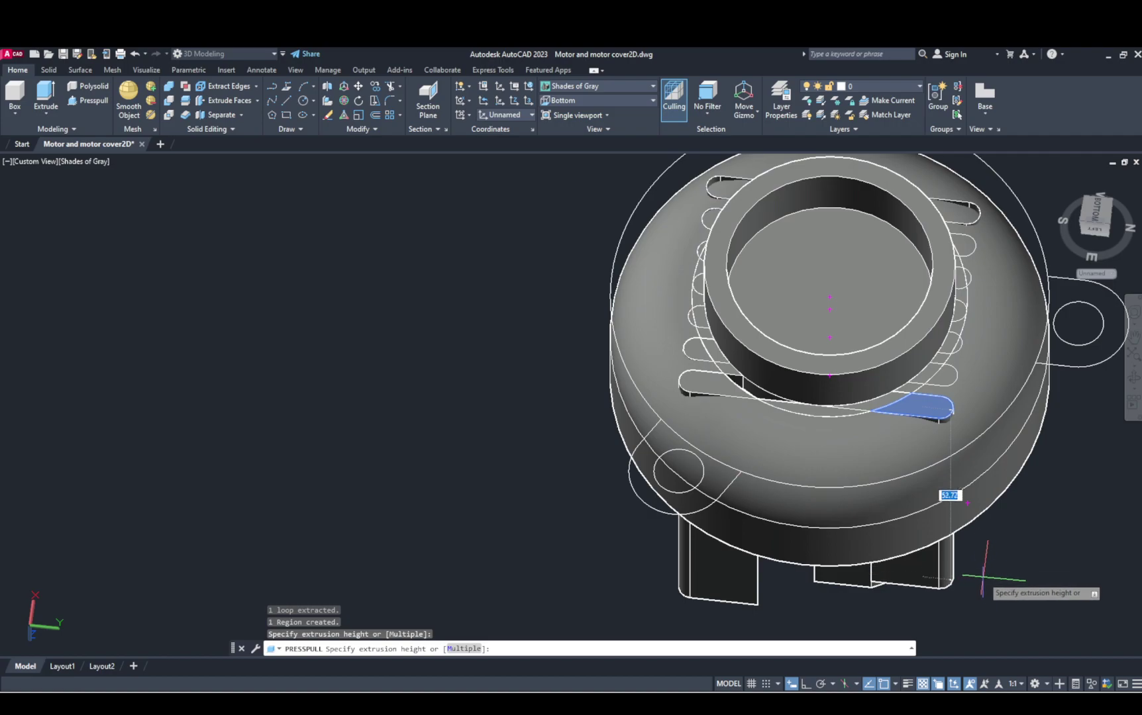
pyautogui.click(936, 372)
pyautogui.click(1042, 579)
pyautogui.click(946, 375)
pyautogui.click(1036, 543)
# Step: Presspull the third and fourth slot ends on the opposite side of the collar down through the cover
pyautogui.click(949, 343)
pyautogui.click(1048, 535)
pyautogui.scroll(2, 968, 349)
pyautogui.click(952, 345)
pyautogui.click(988, 575)
pyautogui.click(965, 296)
pyautogui.click(1088, 596)
# Step: Presspull both areas of the fifth slot end on the opposite side down through the cover
pyautogui.moveTo(1072, 518); pyautogui.dragTo(833, 433, button='middle')
pyautogui.scroll(1, 925, 498)
pyautogui.click(821, 408)
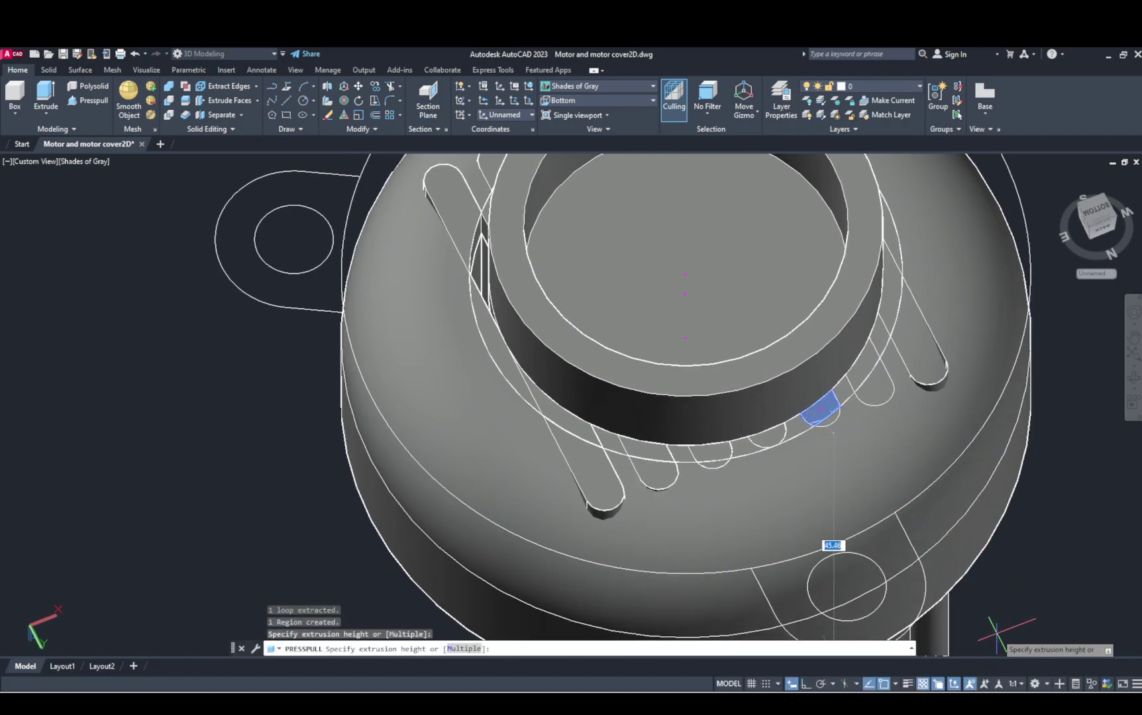
pyautogui.click(833, 543)
pyautogui.scroll(1, 871, 419)
pyautogui.moveTo(872, 419); pyautogui.dragTo(848, 266, button='middle')
pyautogui.click(823, 242)
pyautogui.click(873, 557)
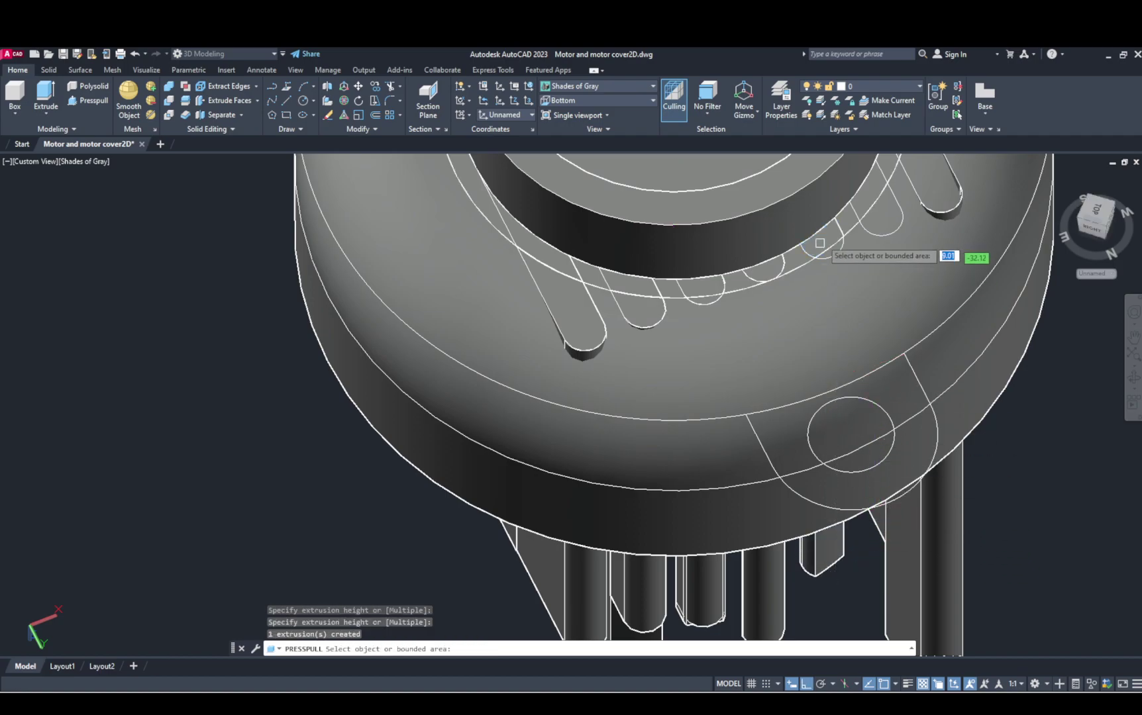
pyautogui.click(873, 540)
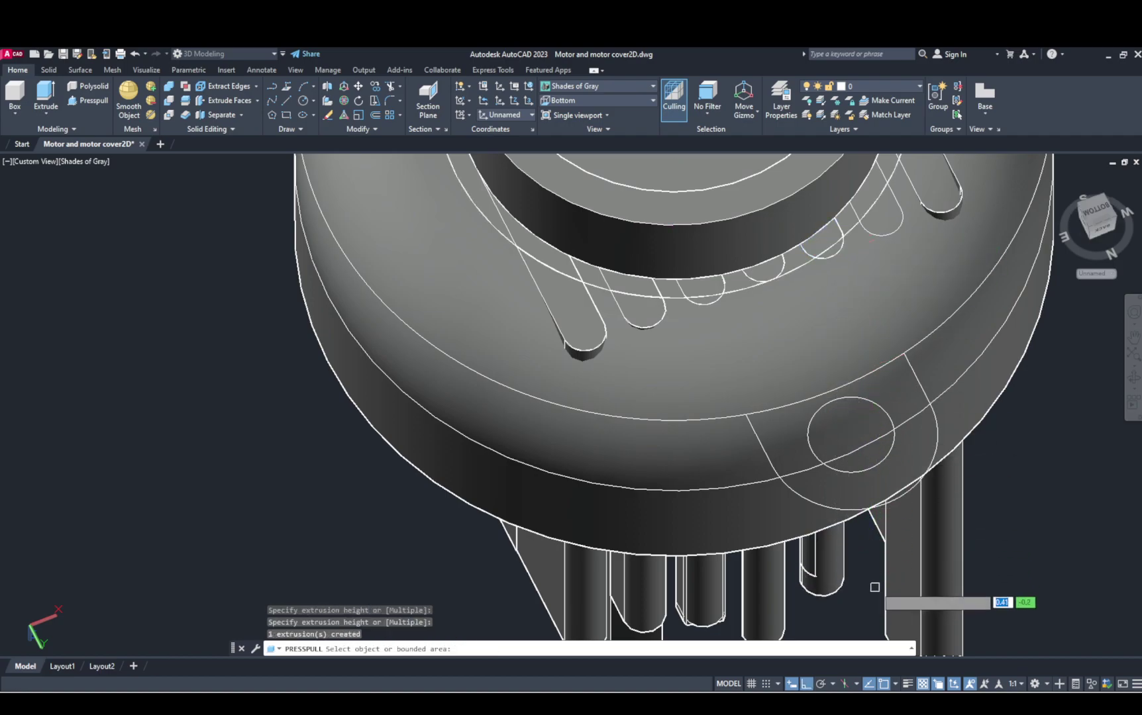
# Step: Presspull the last two slot ends on the opposite side of the collar down through the cover
pyautogui.click(869, 195)
pyautogui.click(975, 547)
pyautogui.click(890, 203)
pyautogui.click(975, 506)
pyautogui.click(938, 185)
pyautogui.click(1002, 466)
pyautogui.scroll(-5, 1014, 455)
pyautogui.keyDown('shift'); pyautogui.moveTo(1014, 456); pyautogui.dragTo(1032, 408, button='middle'); pyautogui.keyUp('shift')
pyautogui.press('Escape')
pyautogui.press('Escape')
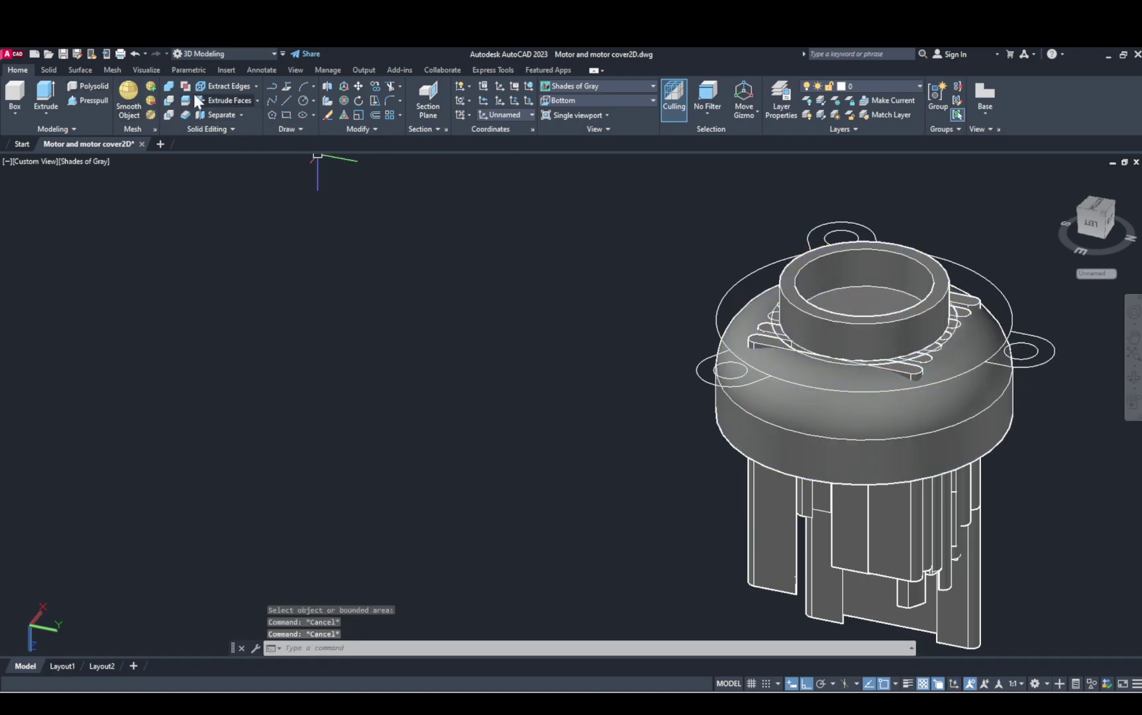
# Step: Subtract all the slot extrusions hanging below the base from the cover solid
pyautogui.click(170, 100)
pyautogui.click(861, 406)
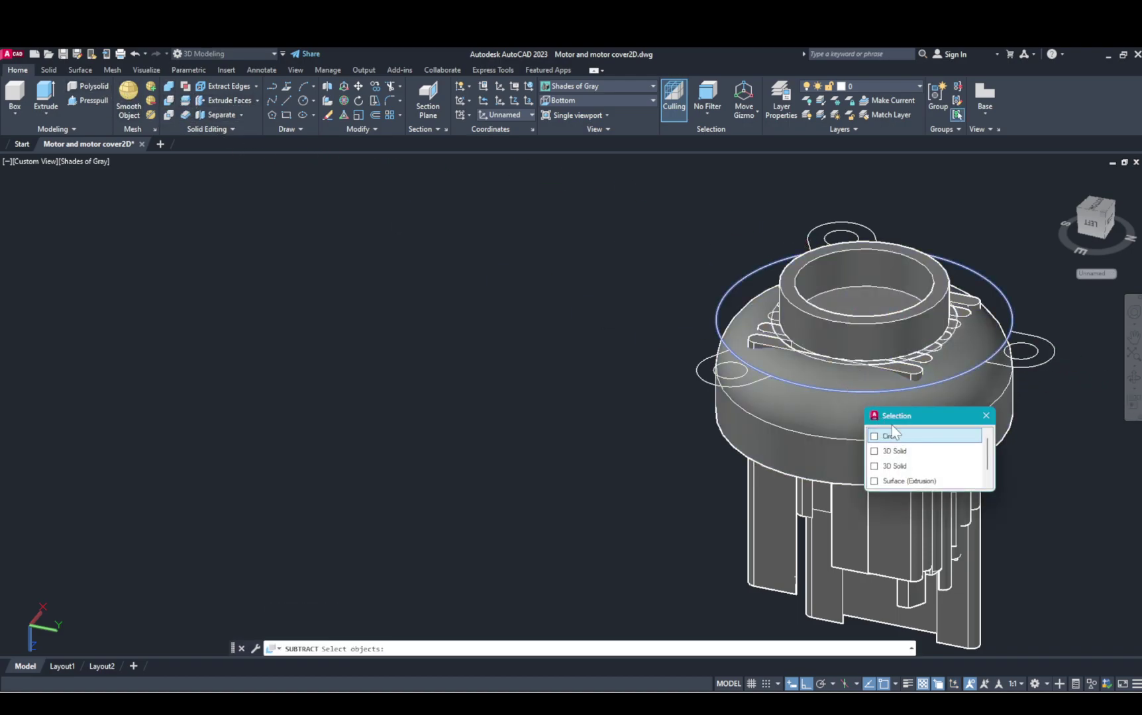
pyautogui.click(905, 453)
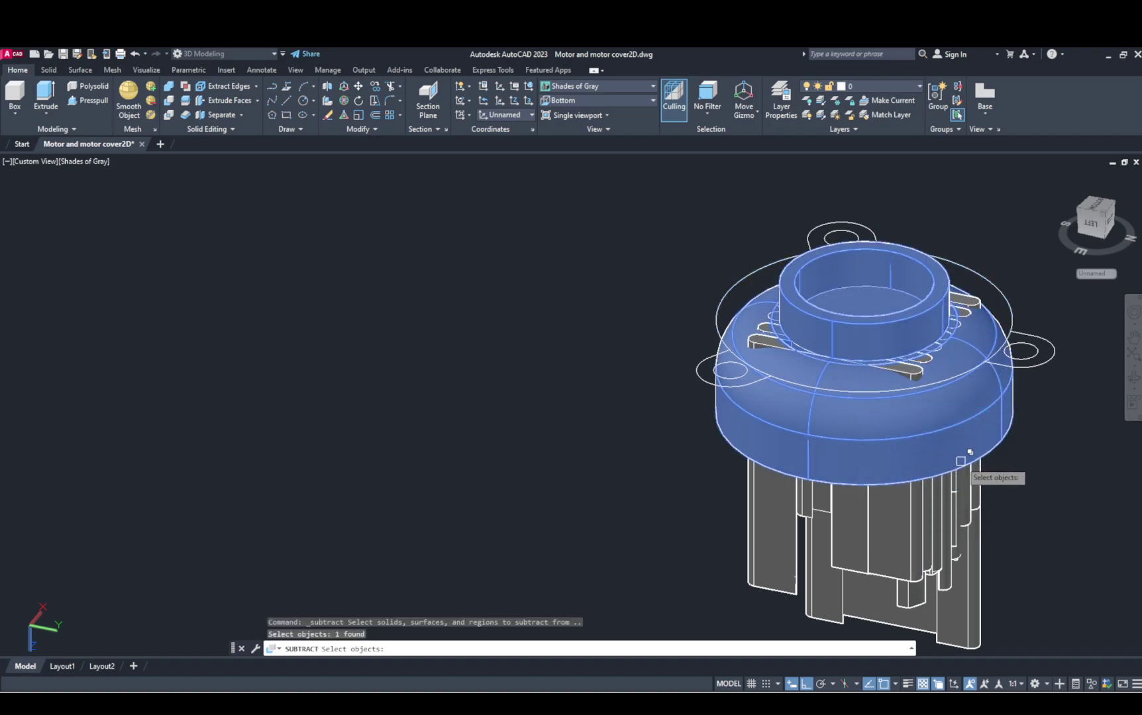
pyautogui.press('Return')
pyautogui.click(1012, 473)
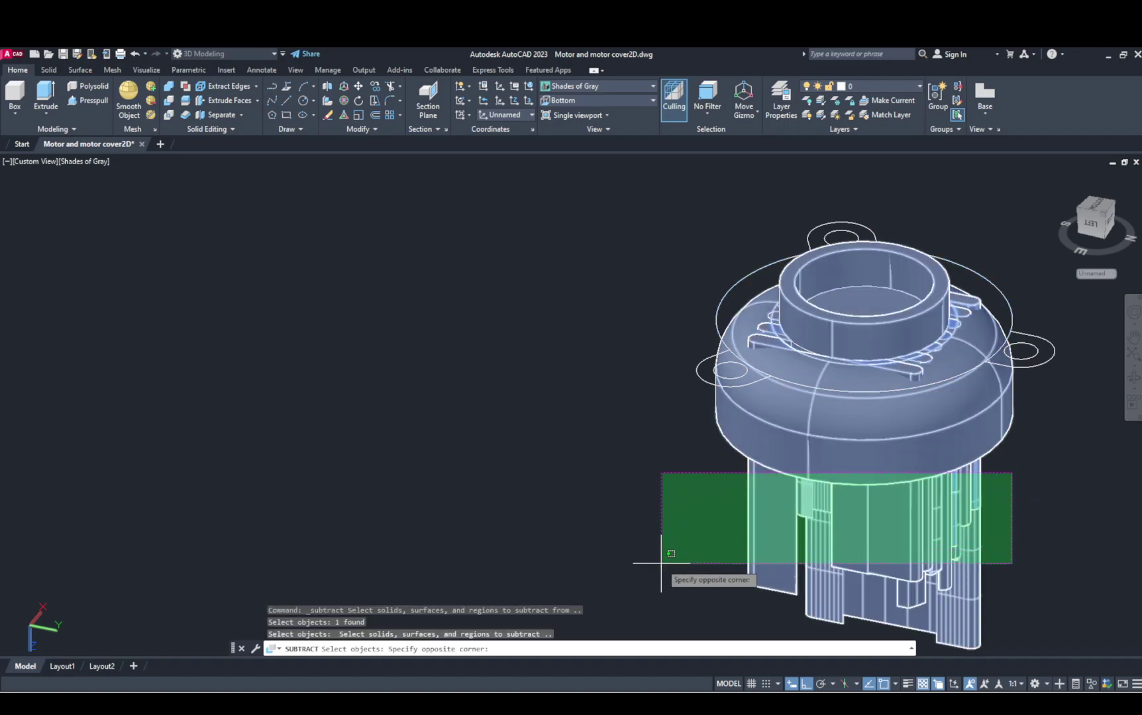
pyautogui.click(661, 564)
pyautogui.press('Return')
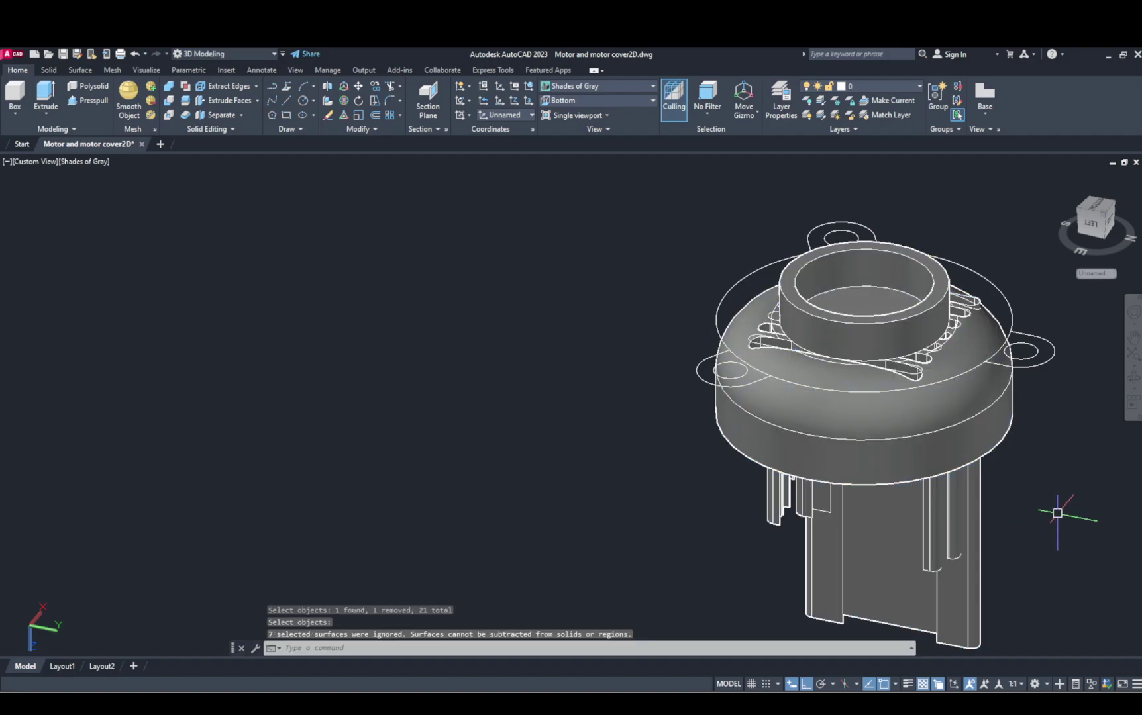
pyautogui.press('Return')
pyautogui.click(1021, 517)
pyautogui.click(673, 554)
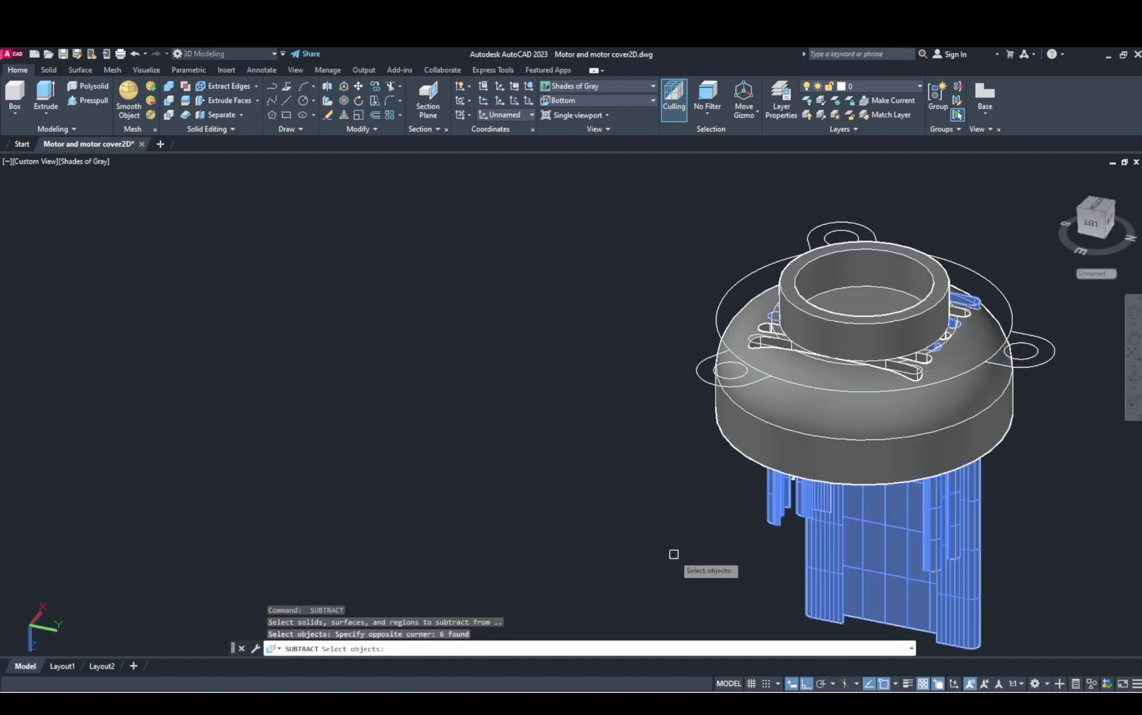
pyautogui.click(979, 512)
pyautogui.click(962, 518)
pyautogui.press('Escape')
pyautogui.press('Escape')
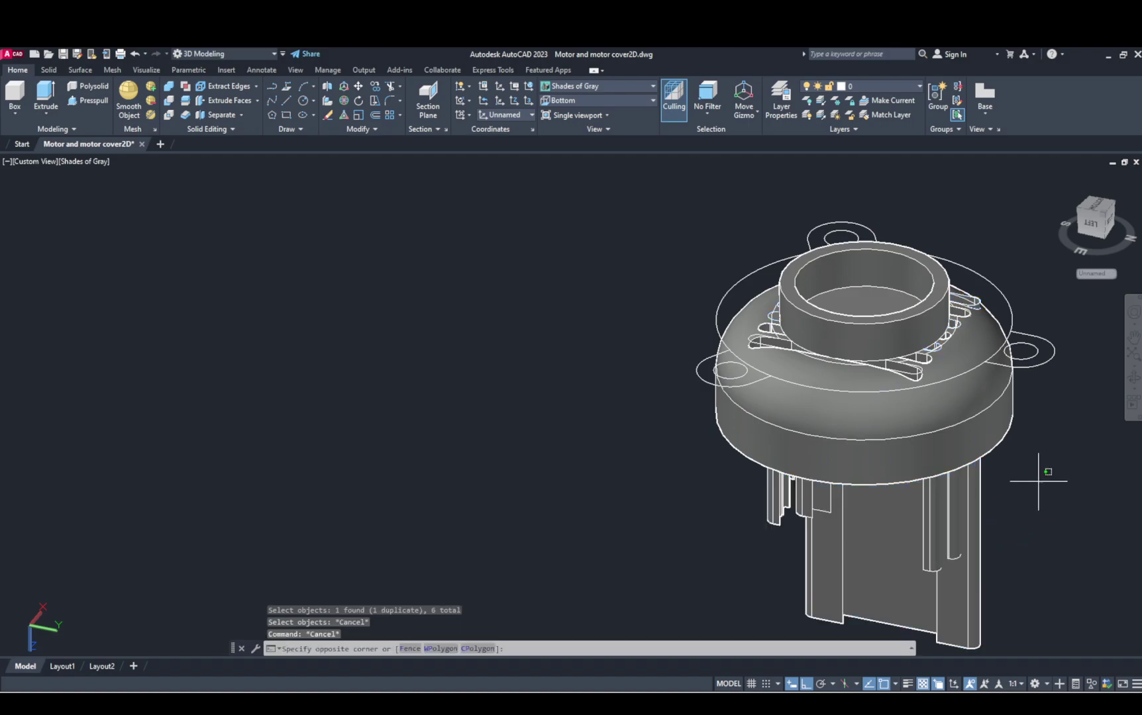
pyautogui.click(657, 540)
pyautogui.write('su')
pyautogui.press('Return')
pyautogui.click(869, 445)
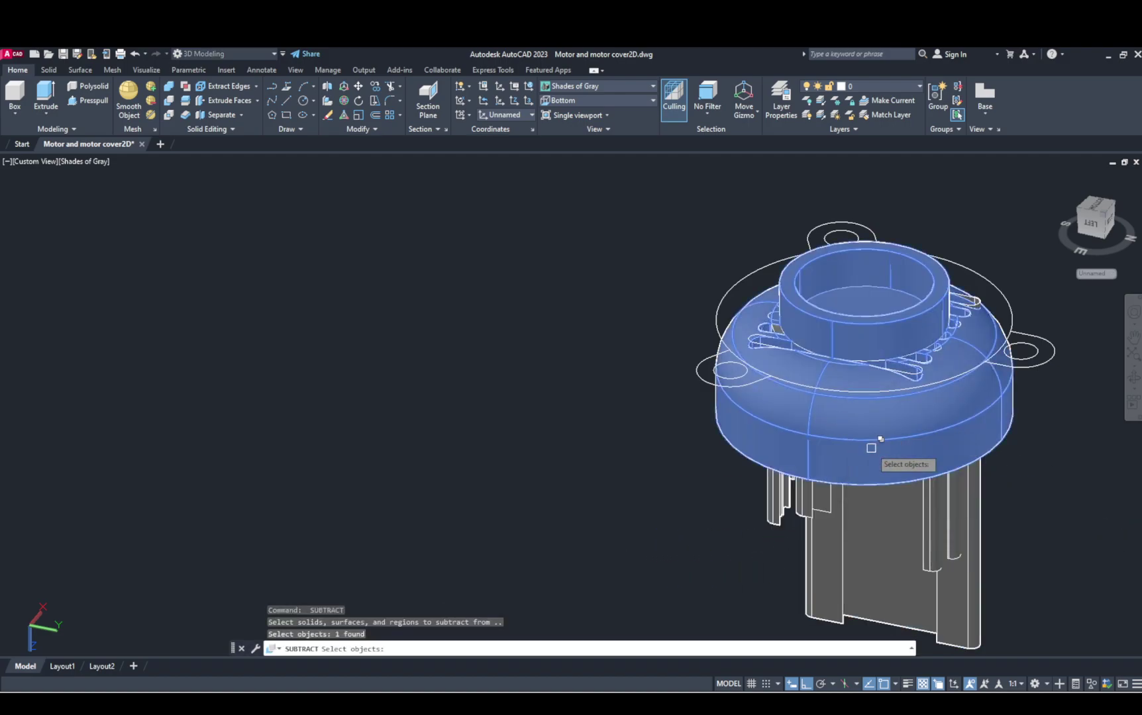
pyautogui.press('Escape')
# Step: Delete the leftover slot extrusion surfaces below the cover
pyautogui.moveTo(964, 472); pyautogui.dragTo(917, 259, button='middle')
pyautogui.click(956, 389)
pyautogui.click(594, 486)
pyautogui.press('Delete')
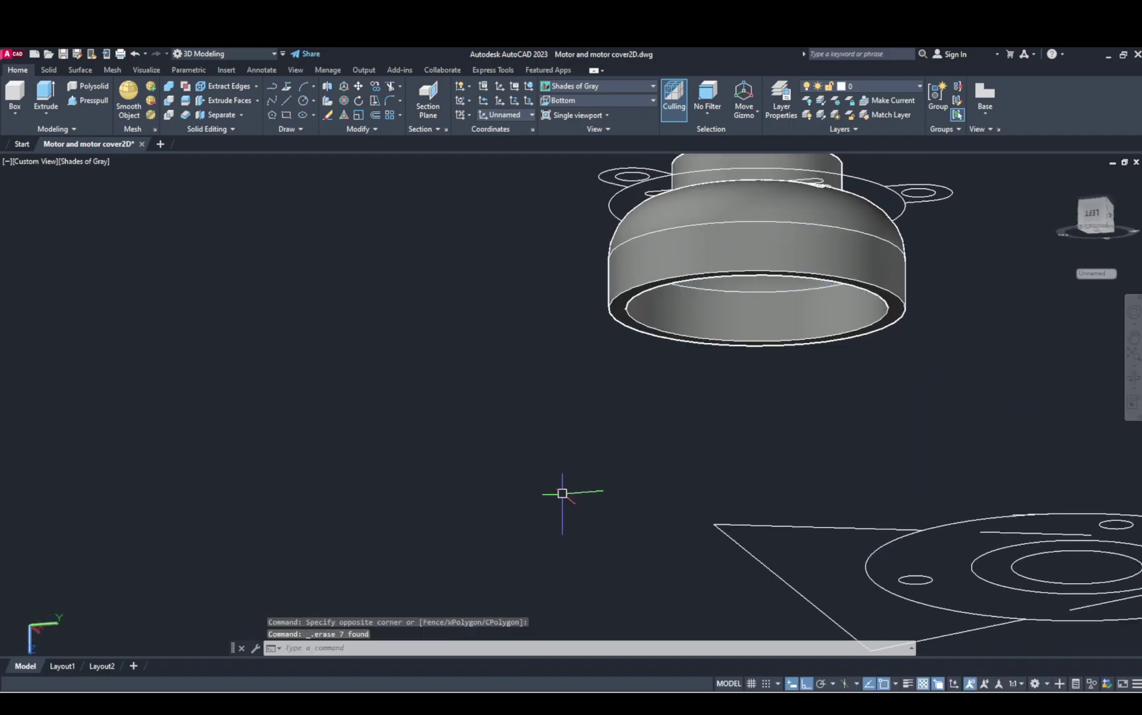
# Step: Examine the cover's slots around the collar for openings that are still uncut
pyautogui.keyDown('shift'); pyautogui.moveTo(765, 378); pyautogui.dragTo(798, 454, button='middle'); pyautogui.keyUp('shift')
pyautogui.scroll(2, 834, 447)
pyautogui.moveTo(834, 447); pyautogui.dragTo(843, 423, button='middle')
pyautogui.scroll(-6, 842, 422)
pyautogui.press('Escape')
pyautogui.scroll(5, 849, 509)
pyautogui.moveTo(794, 525); pyautogui.dragTo(1061, 538, button='middle')
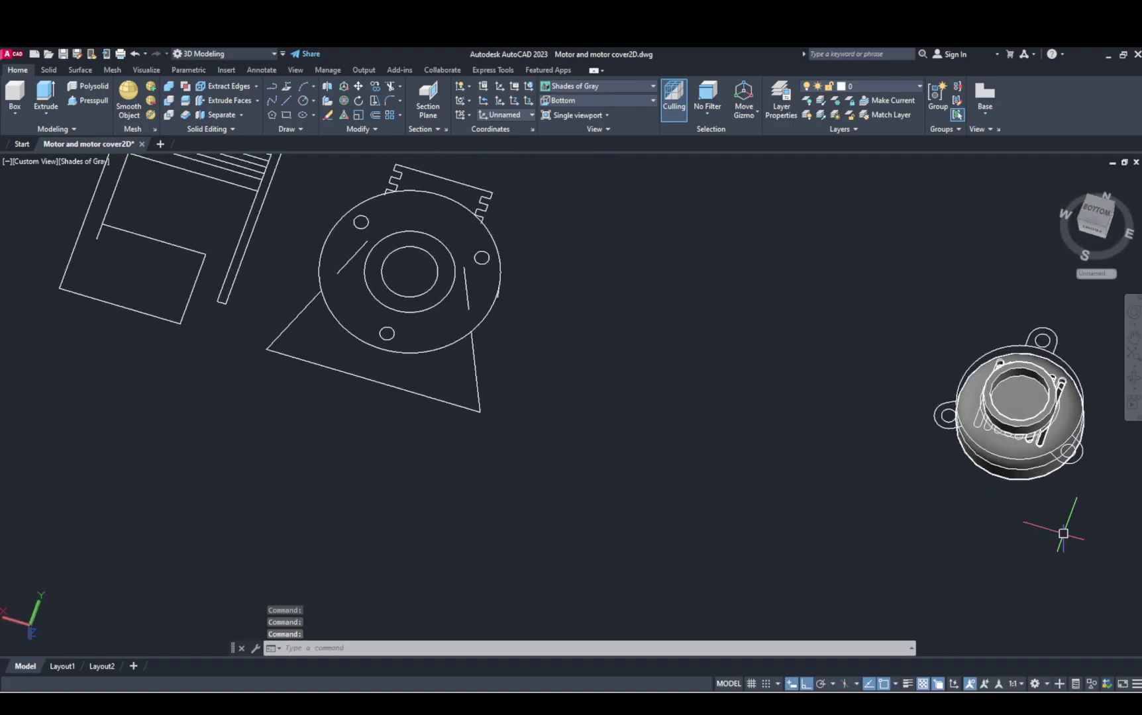
pyautogui.scroll(4, 1039, 464)
pyautogui.keyDown('shift'); pyautogui.moveTo(1040, 464); pyautogui.dragTo(990, 438, button='middle'); pyautogui.keyUp('shift')
pyautogui.scroll(2, 989, 438)
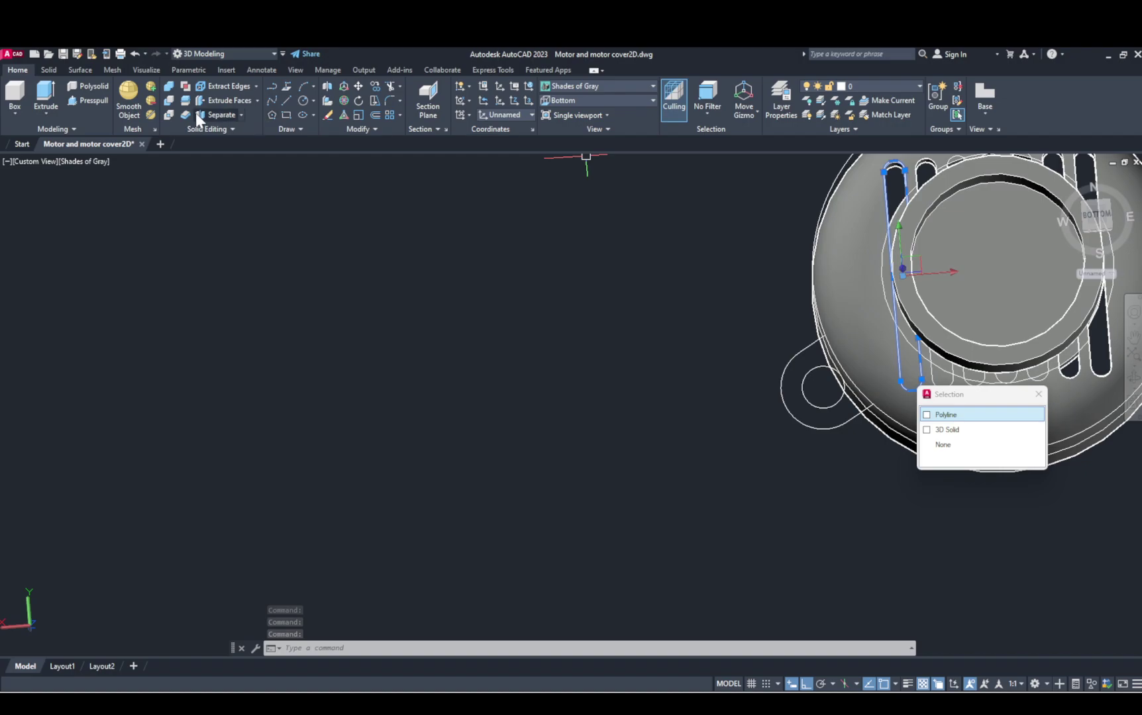
# Step: Presspull both areas of the first two uncut slots beside the collar down through the cover
pyautogui.click(89, 101)
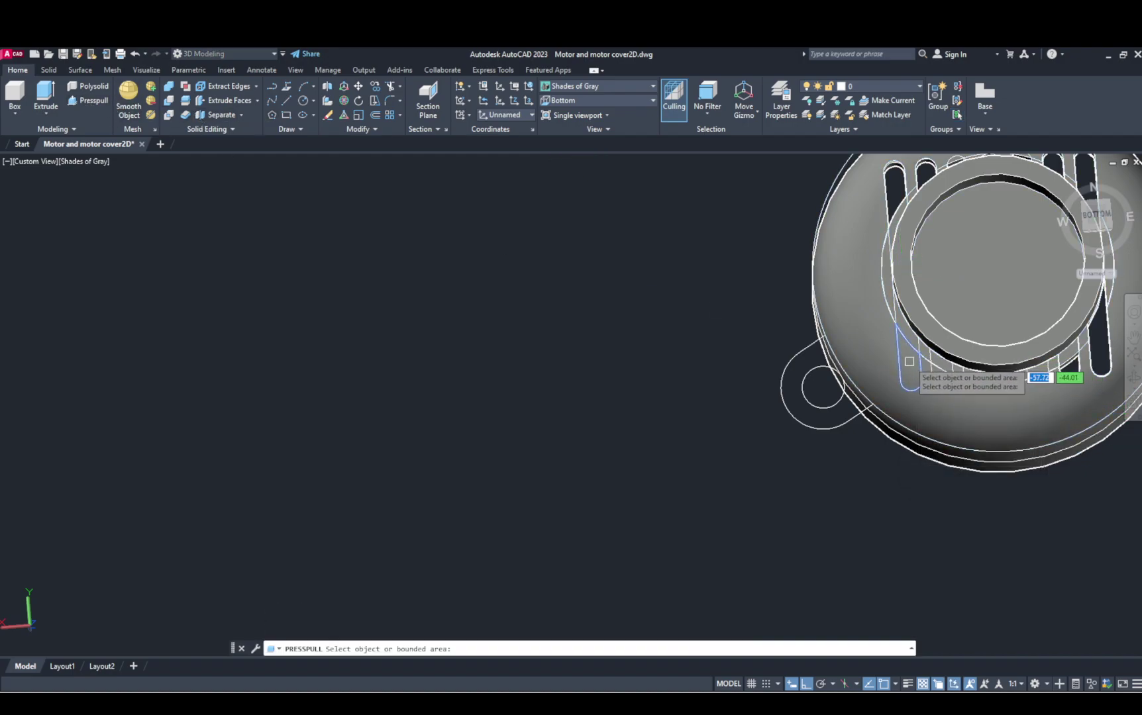
pyautogui.click(909, 362)
pyautogui.click(903, 490)
pyautogui.click(907, 336)
pyautogui.click(875, 504)
pyautogui.click(944, 376)
pyautogui.click(943, 553)
pyautogui.click(942, 366)
pyautogui.click(977, 607)
# Step: Presspull both areas of the third uncut slot end down through the cover
pyautogui.click(979, 379)
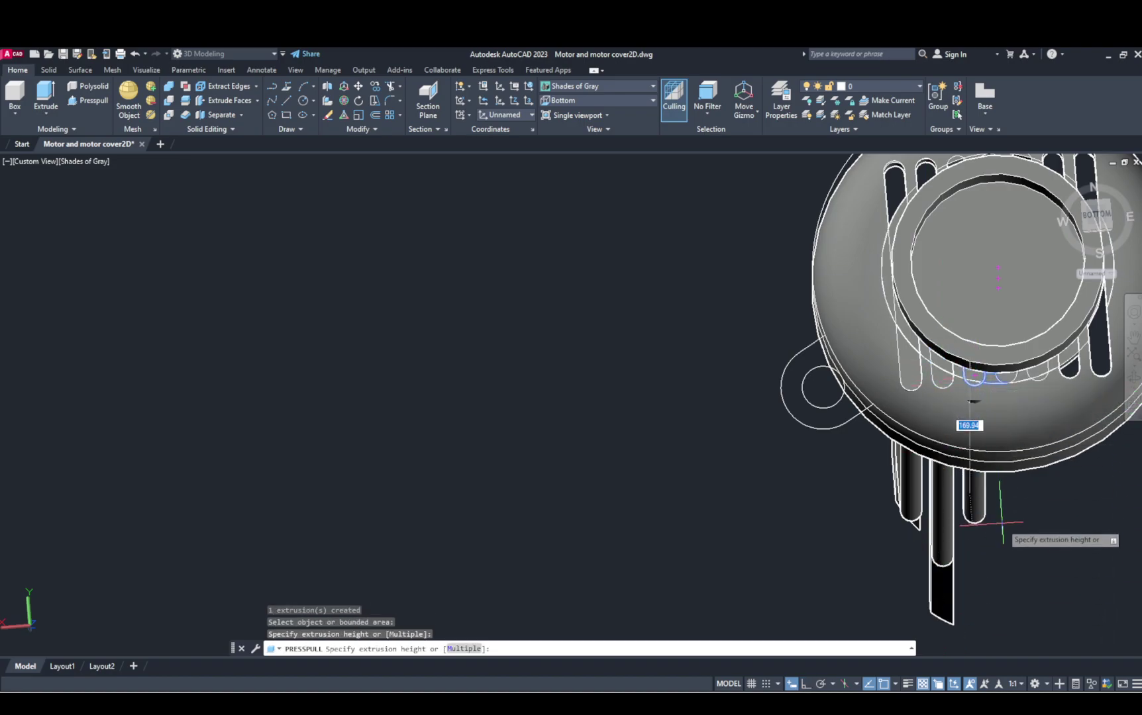
pyautogui.click(990, 560)
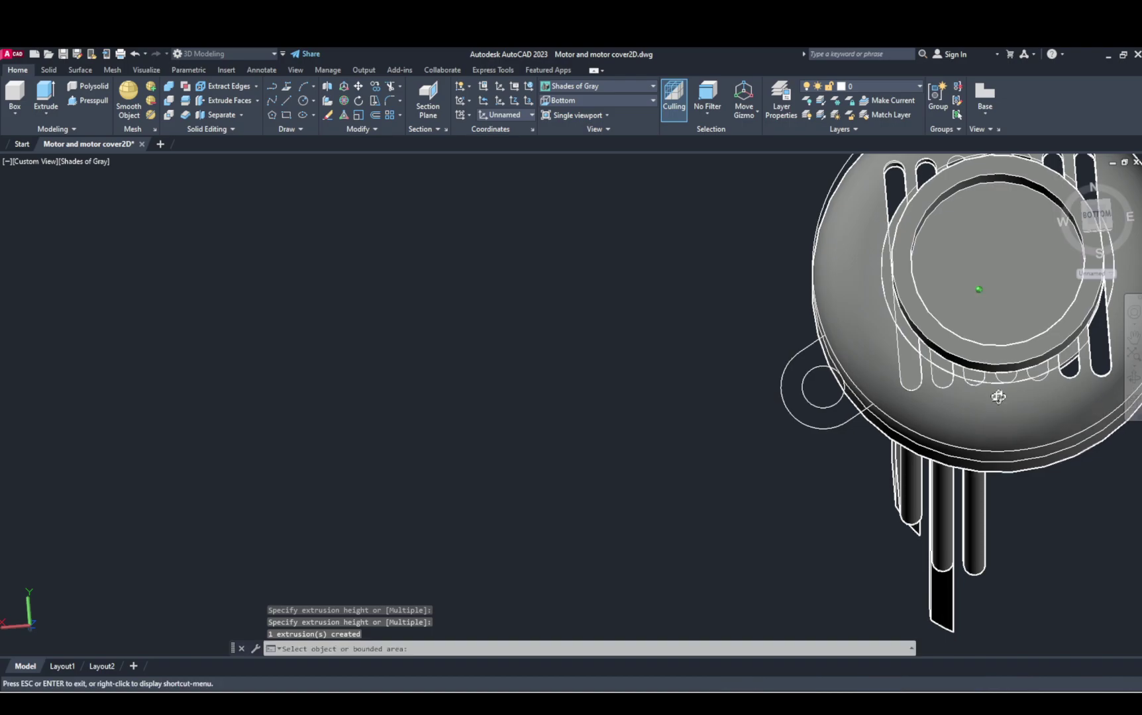
pyautogui.scroll(-5, 985, 376)
pyautogui.scroll(5, 1026, 478)
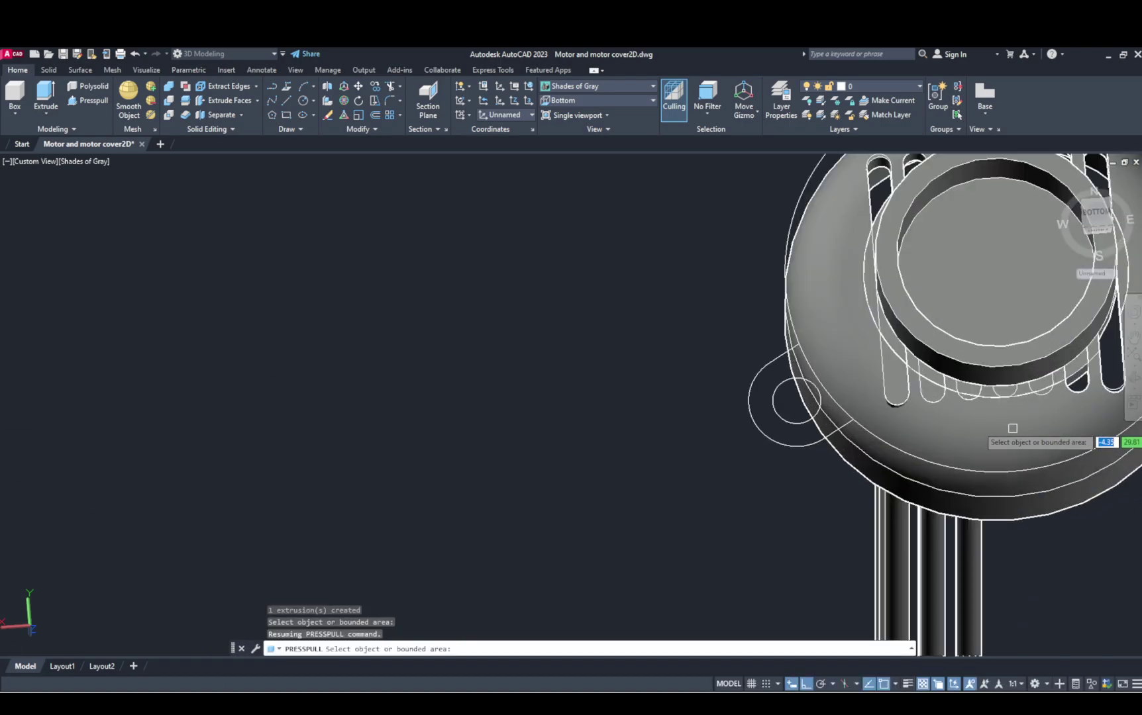
pyautogui.click(966, 388)
pyautogui.click(987, 582)
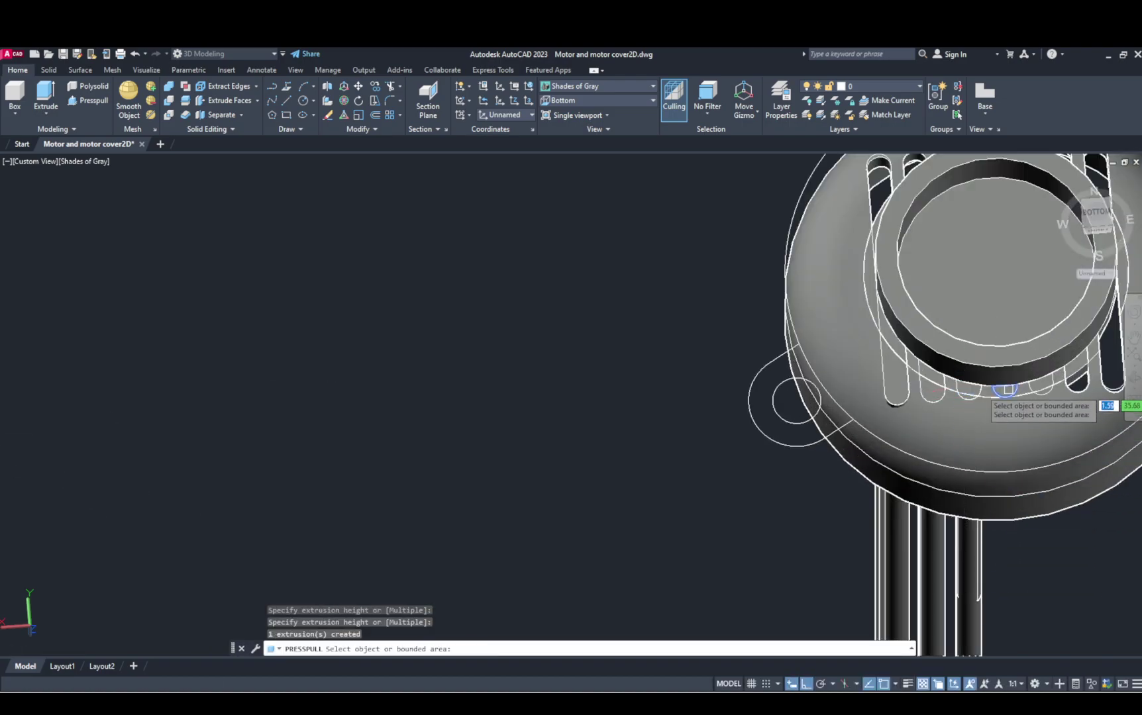
# Step: Presspull the areas of the last two uncut slot ends beside the collar down through the cover
pyautogui.click(1005, 389)
pyautogui.click(1005, 639)
pyautogui.click(1040, 383)
pyautogui.click(1053, 568)
pyautogui.scroll(3, 1044, 391)
pyautogui.click(1040, 390)
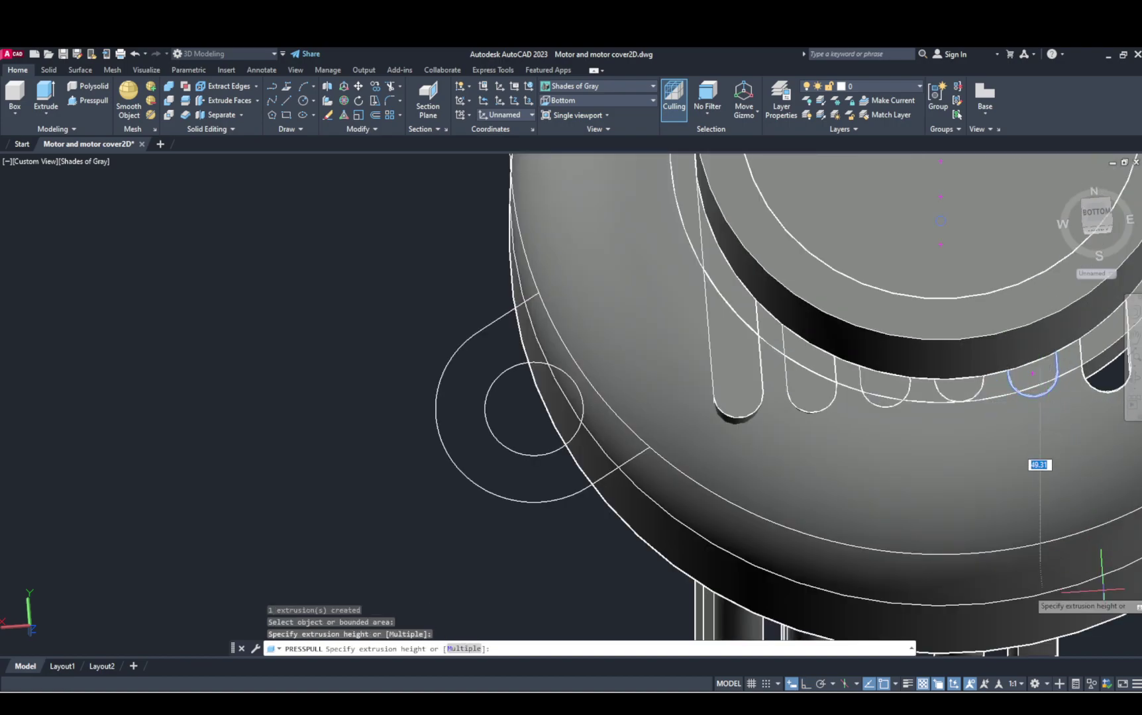
pyautogui.moveTo(1037, 458); pyautogui.dragTo(960, 272, button='middle')
pyautogui.click(1020, 573)
pyautogui.press('Escape')
pyautogui.scroll(-4, 1020, 574)
pyautogui.click(997, 561)
pyautogui.click(1053, 531)
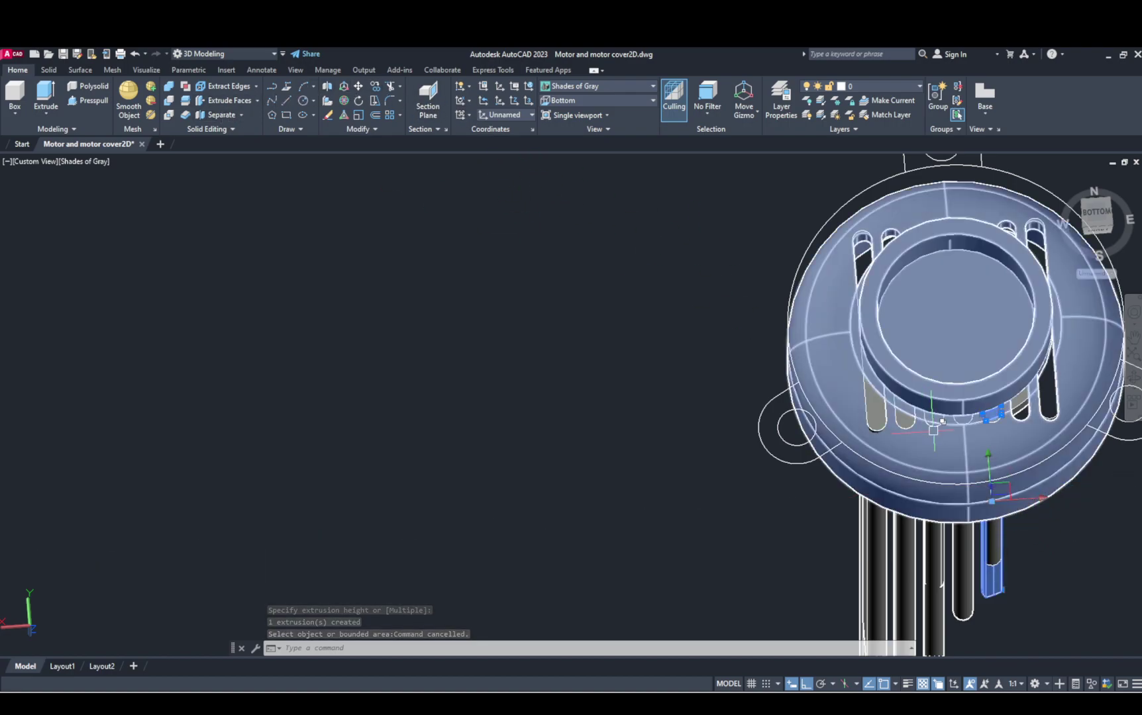
pyautogui.press('Escape')
pyautogui.press('Escape')
pyautogui.press('Escape')
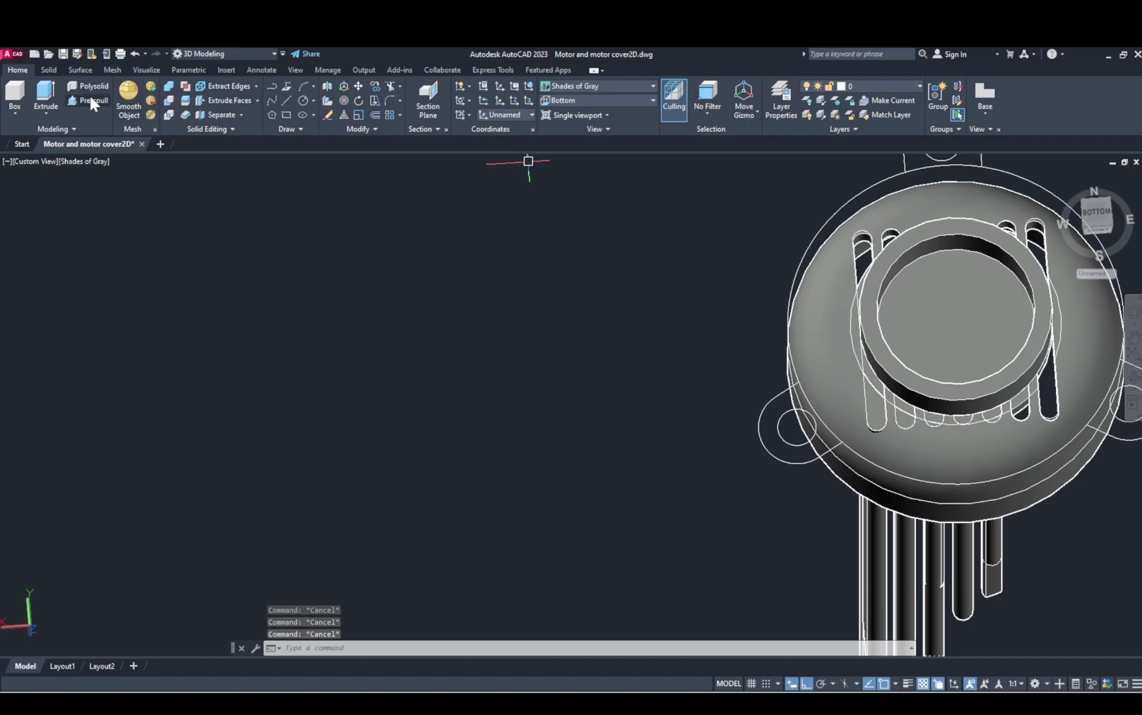
# Step: Subtract the extruded slot bars from the motor cover solid
pyautogui.click(170, 104)
pyautogui.click(851, 418)
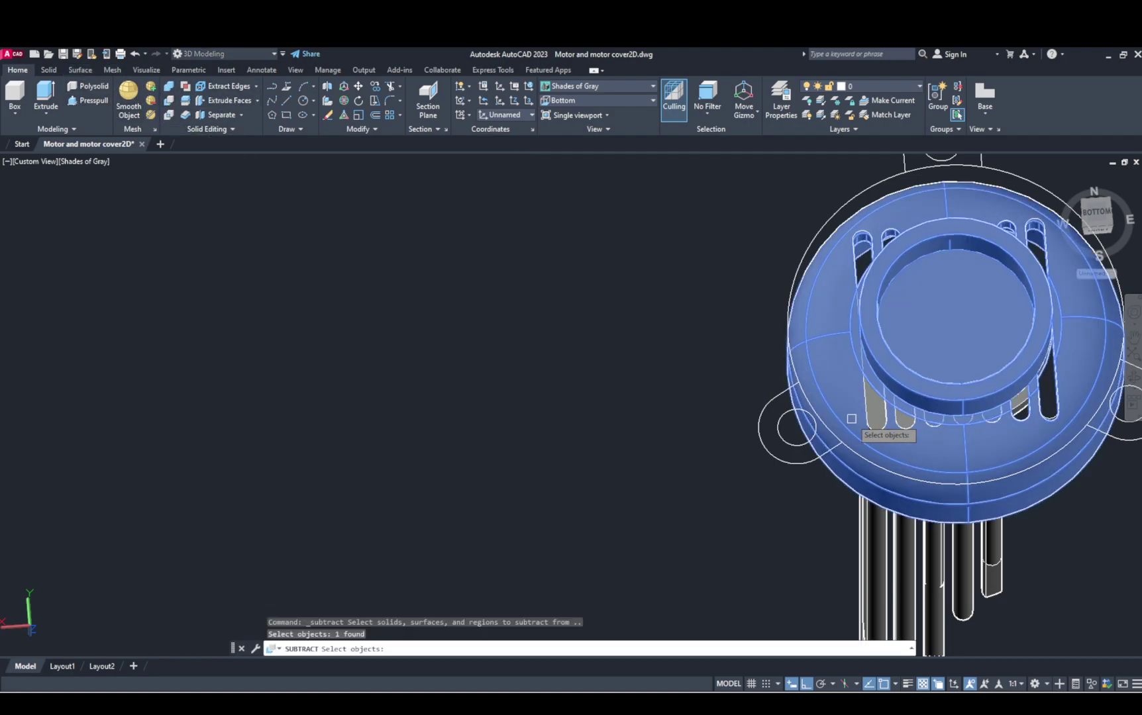
pyautogui.press('Return')
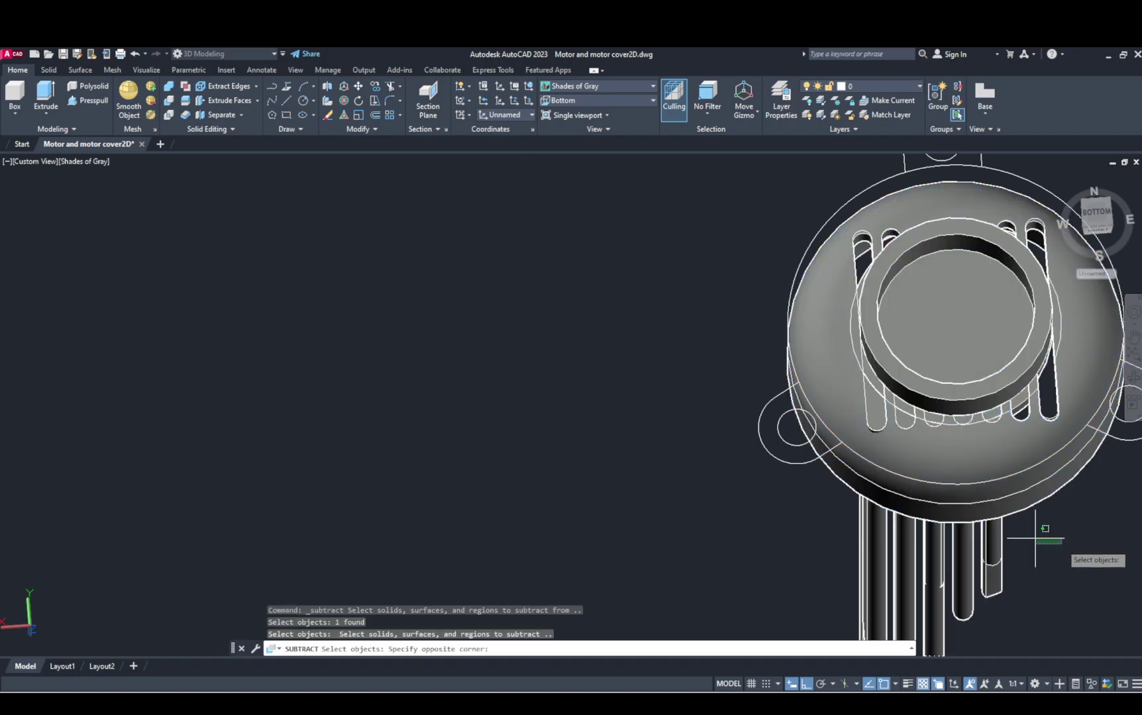
pyautogui.click(1060, 544)
pyautogui.click(759, 582)
pyautogui.press('Return')
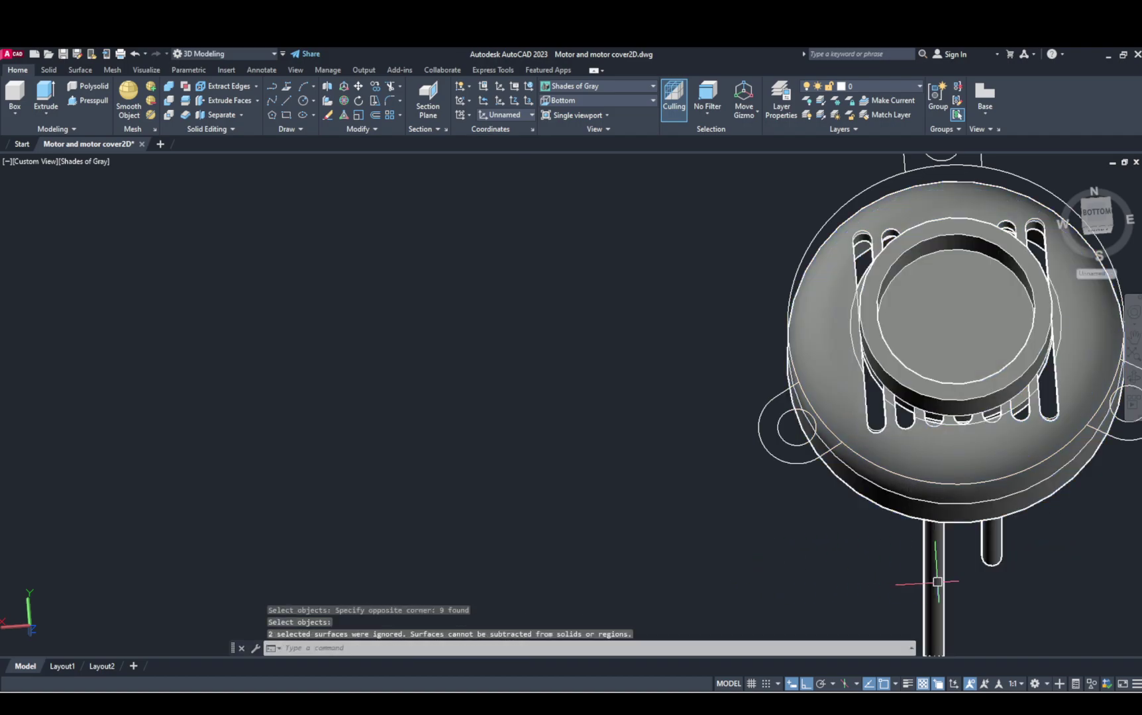
# Step: Delete the leftover solid fragments inside two of the slots beside the collar
pyautogui.scroll(3, 1006, 404)
pyautogui.moveTo(1011, 400); pyautogui.dragTo(970, 334, button='middle')
pyautogui.click(970, 334)
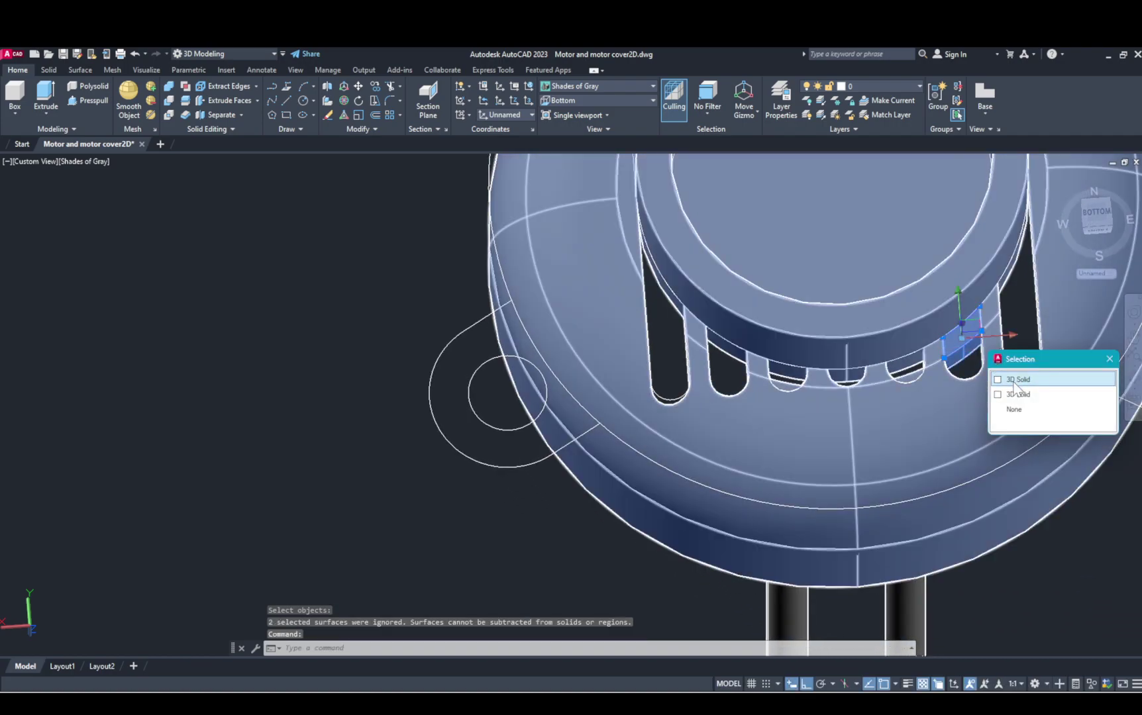
pyautogui.press('Delete')
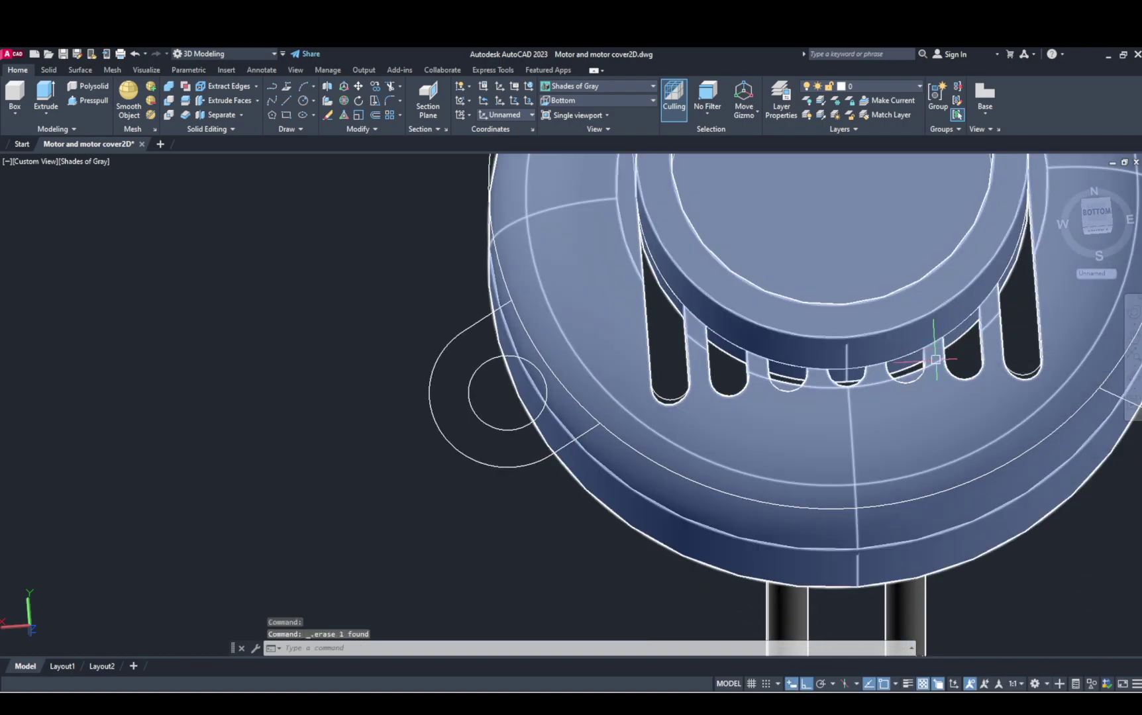
pyautogui.click(911, 368)
pyautogui.press('Delete')
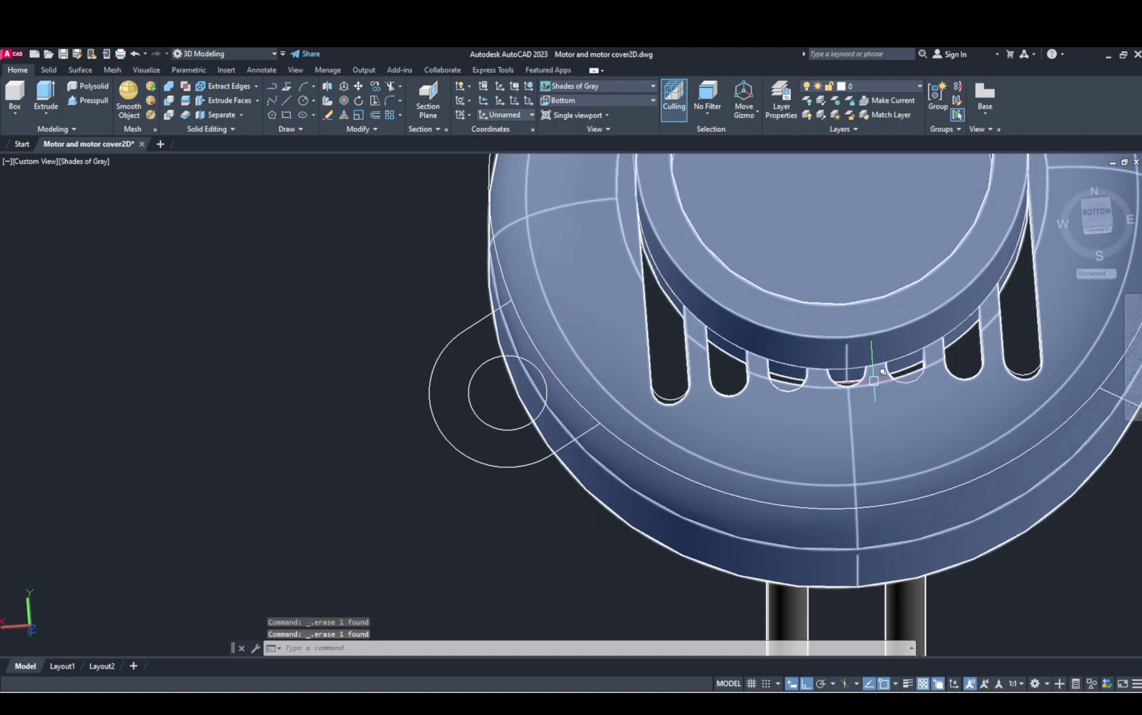
# Step: Delete the two leftover slot surfaces hanging below the cover
pyautogui.moveTo(883, 375); pyautogui.dragTo(850, 235, button='middle')
pyautogui.click(946, 459)
pyautogui.click(719, 546)
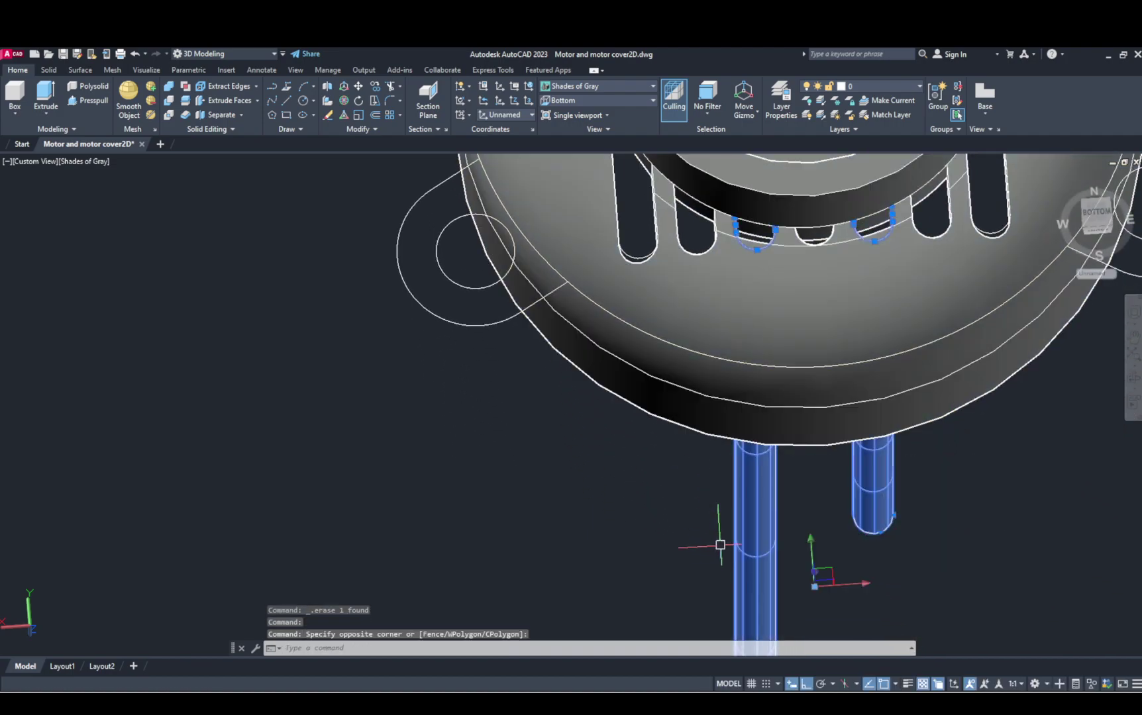
pyautogui.click(725, 541)
pyautogui.press('Delete')
pyautogui.scroll(-5, 943, 477)
pyautogui.moveTo(943, 476)
pyautogui.keyDown('shift'); pyautogui.mouseDown(button='middle')
pyautogui.moveTo(838, 458)
pyautogui.moveTo(849, 339)
pyautogui.mouseUp(button='middle'); pyautogui.keyUp('shift')
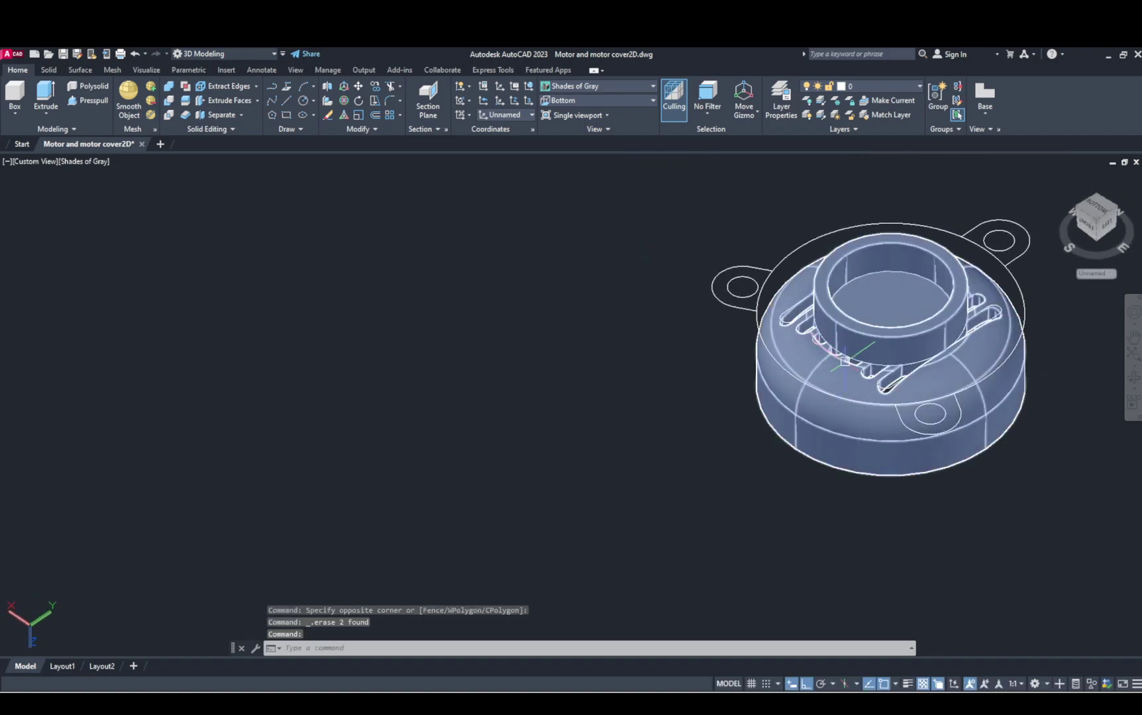
pyautogui.click(871, 426)
pyautogui.press('Escape')
pyautogui.press('Escape')
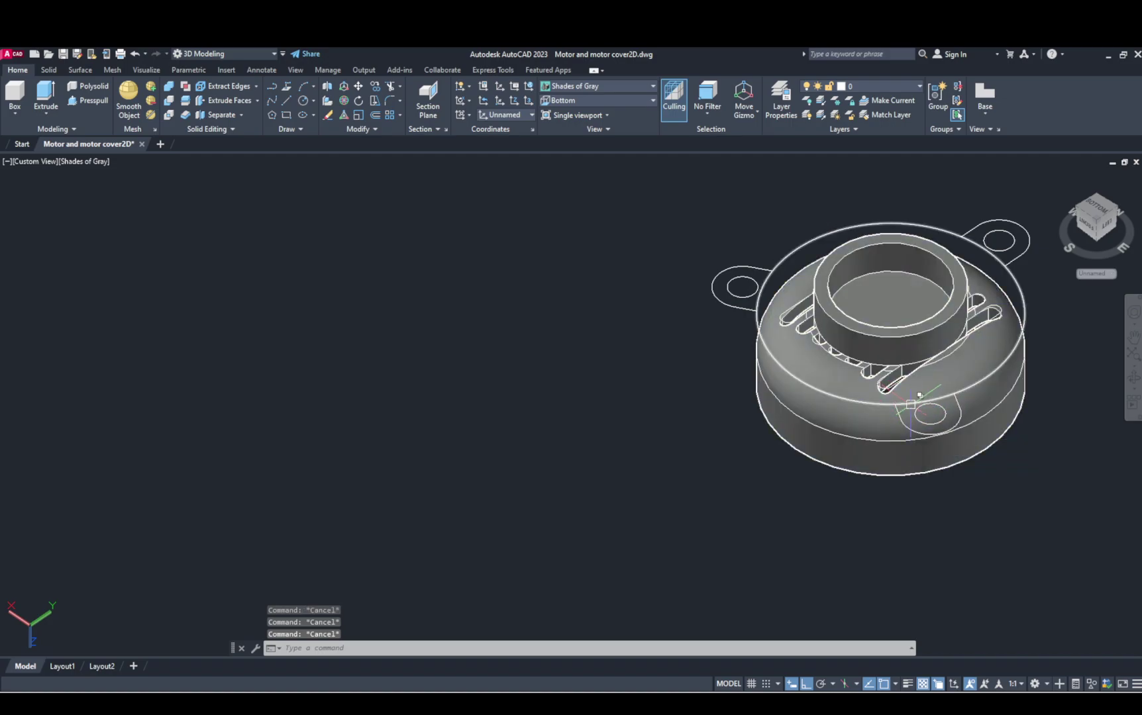
# Step: Copy the outer circle and one mounting tab's outline and hole from the circle's centre to the cover's open rim
pyautogui.click(910, 428)
pyautogui.click(910, 427)
pyautogui.click(930, 423)
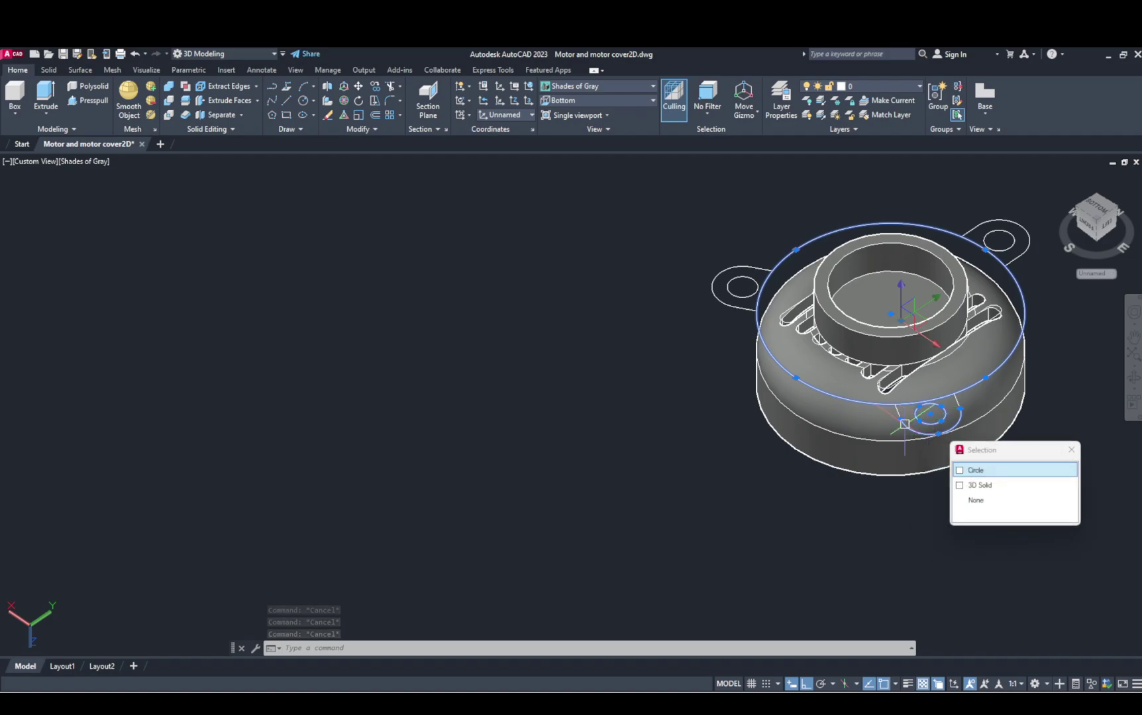
pyautogui.click(899, 412)
pyautogui.click(959, 401)
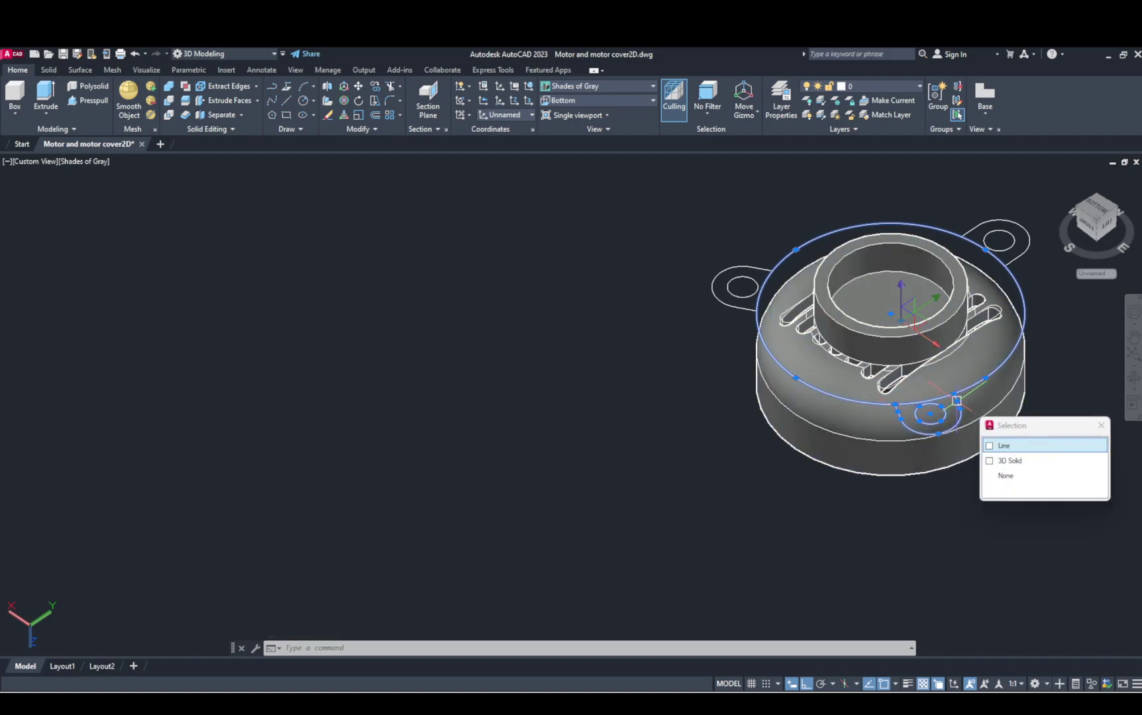
pyautogui.write('O')
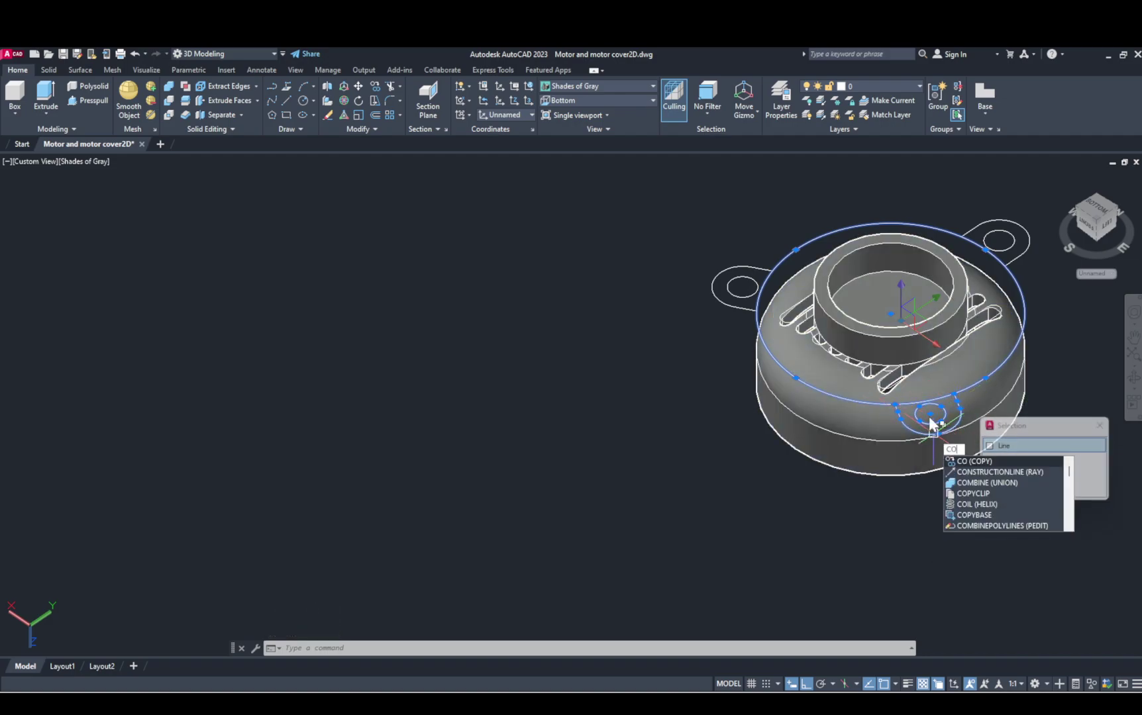
pyautogui.press('Return')
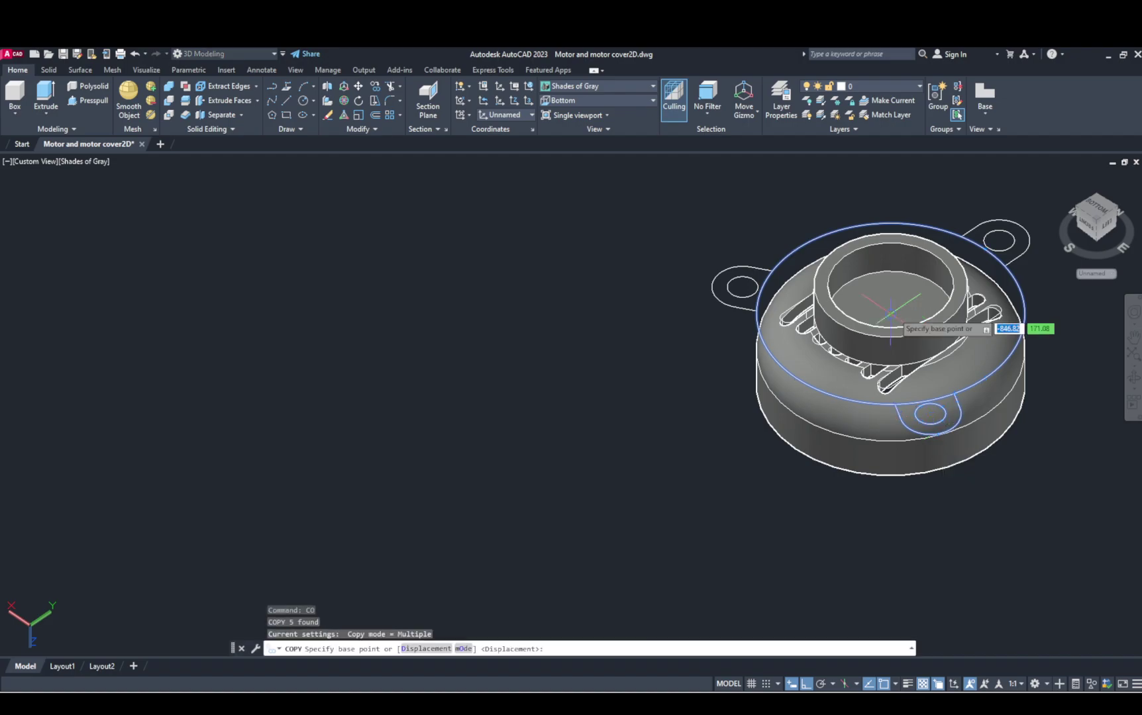
pyautogui.click(891, 314)
pyautogui.keyDown('shift'); pyautogui.moveTo(905, 454); pyautogui.dragTo(895, 304, button='middle'); pyautogui.keyUp('shift')
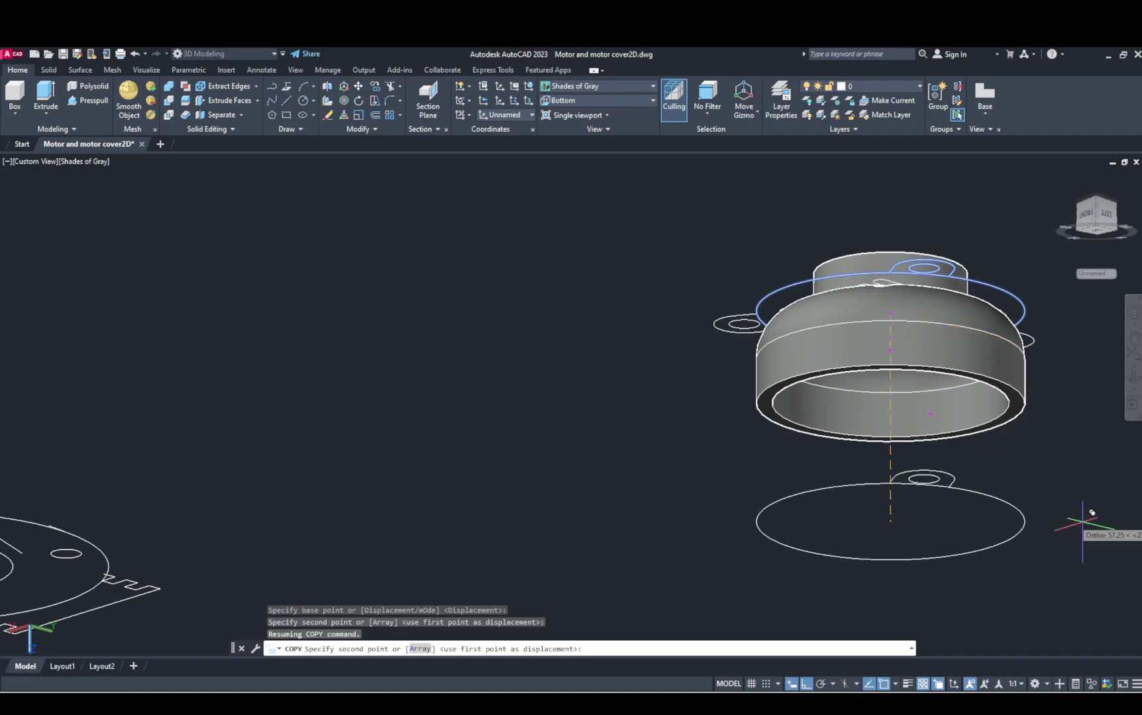
pyautogui.click(905, 404)
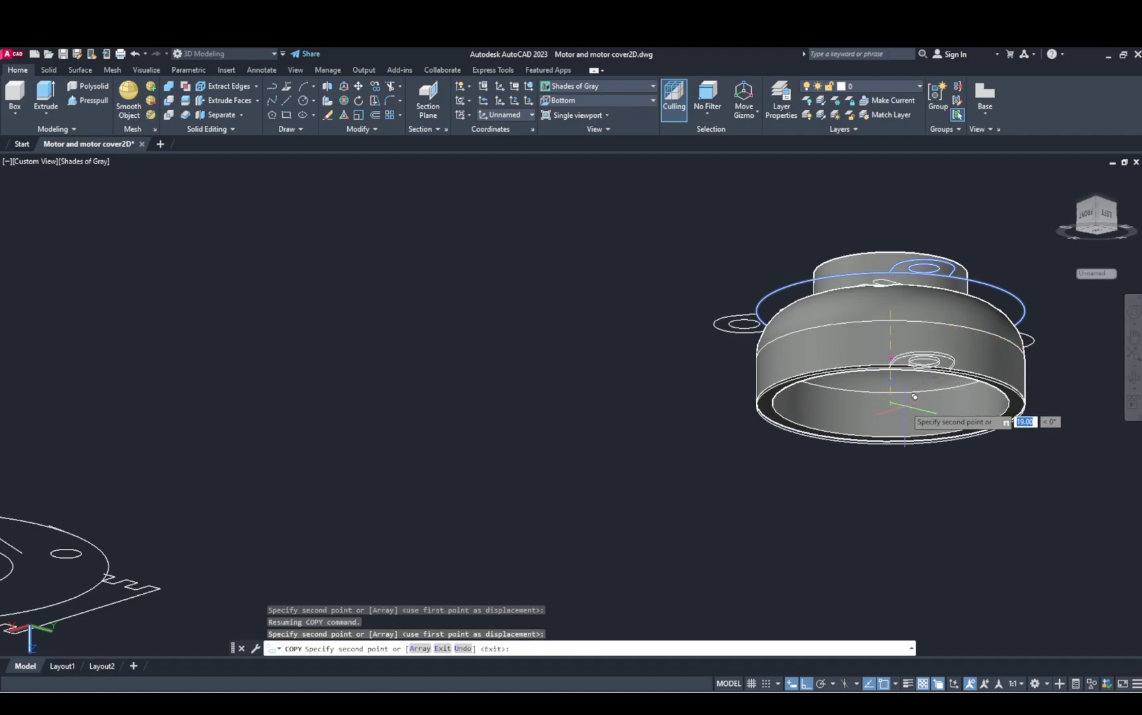
pyautogui.press('Escape')
# Step: Try to extrude the copied mounting tab outline at the cover's rim
pyautogui.keyDown('shift'); pyautogui.moveTo(914, 424); pyautogui.dragTo(665, 497, button='middle'); pyautogui.keyUp('shift')
pyautogui.press('Escape')
pyautogui.click(772, 435)
pyautogui.scroll(2, 856, 492)
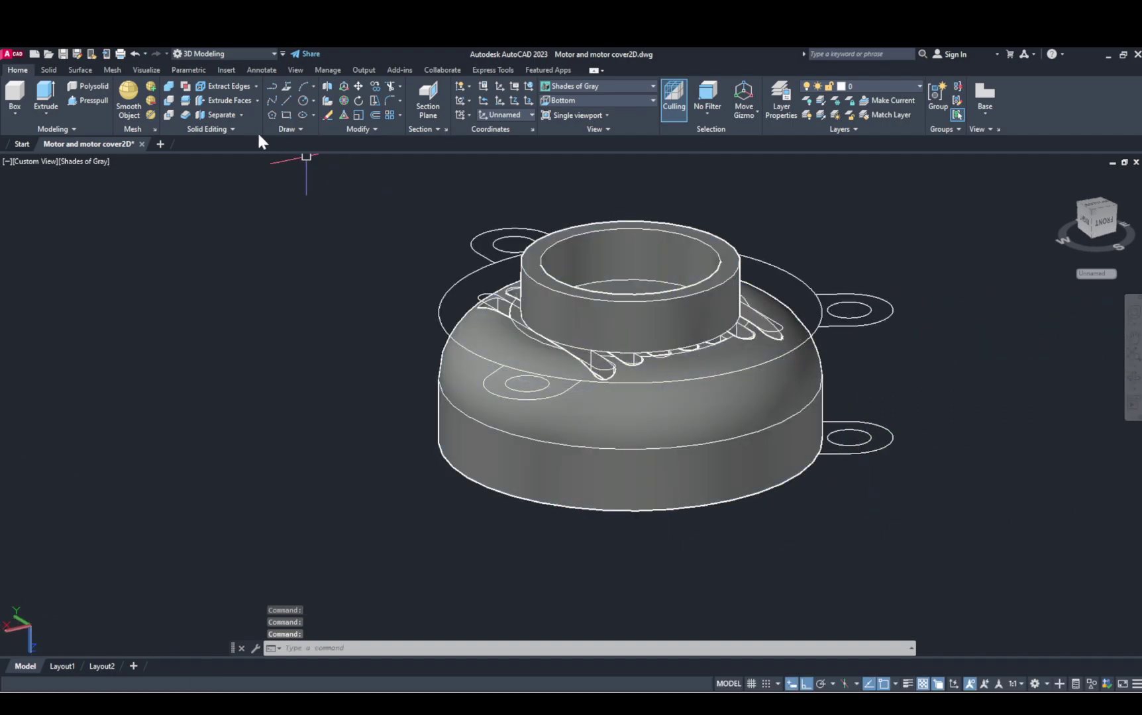
pyautogui.click(82, 102)
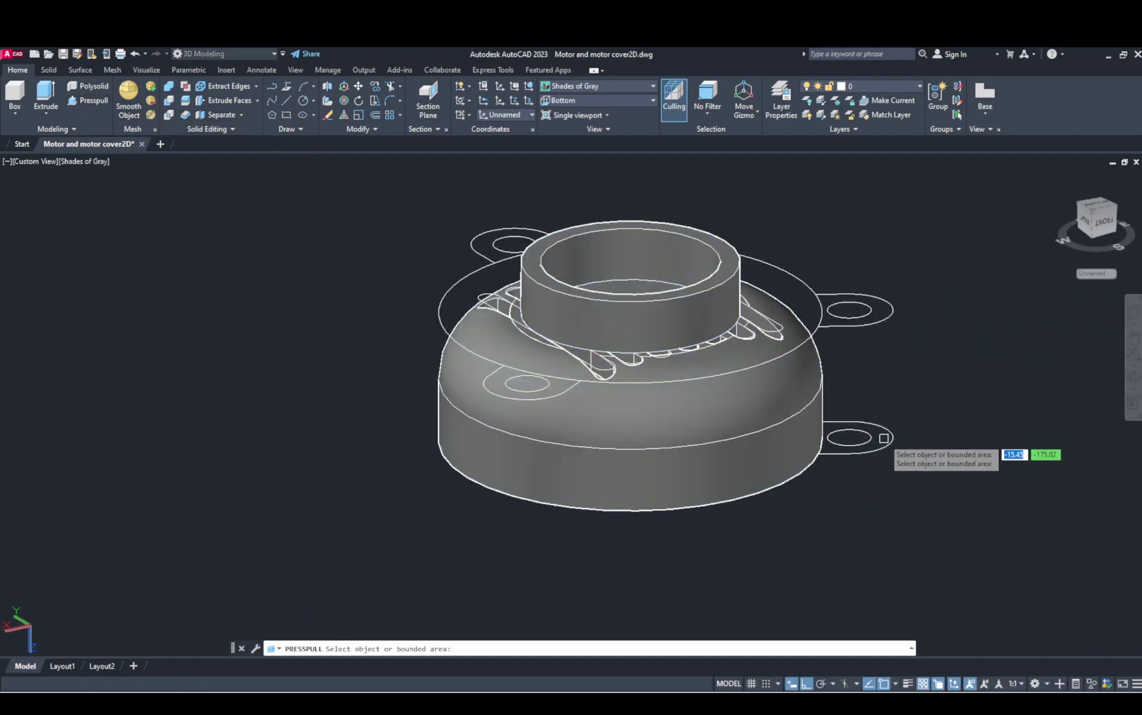
pyautogui.press('Escape')
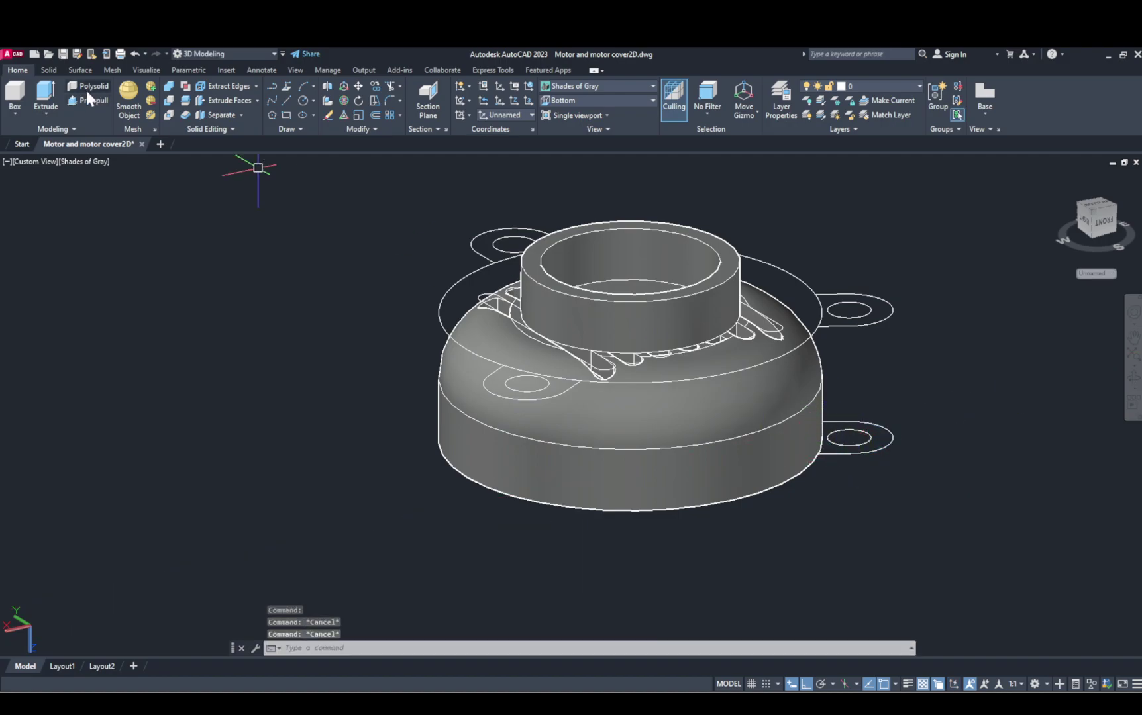
pyautogui.click(46, 96)
pyautogui.click(880, 437)
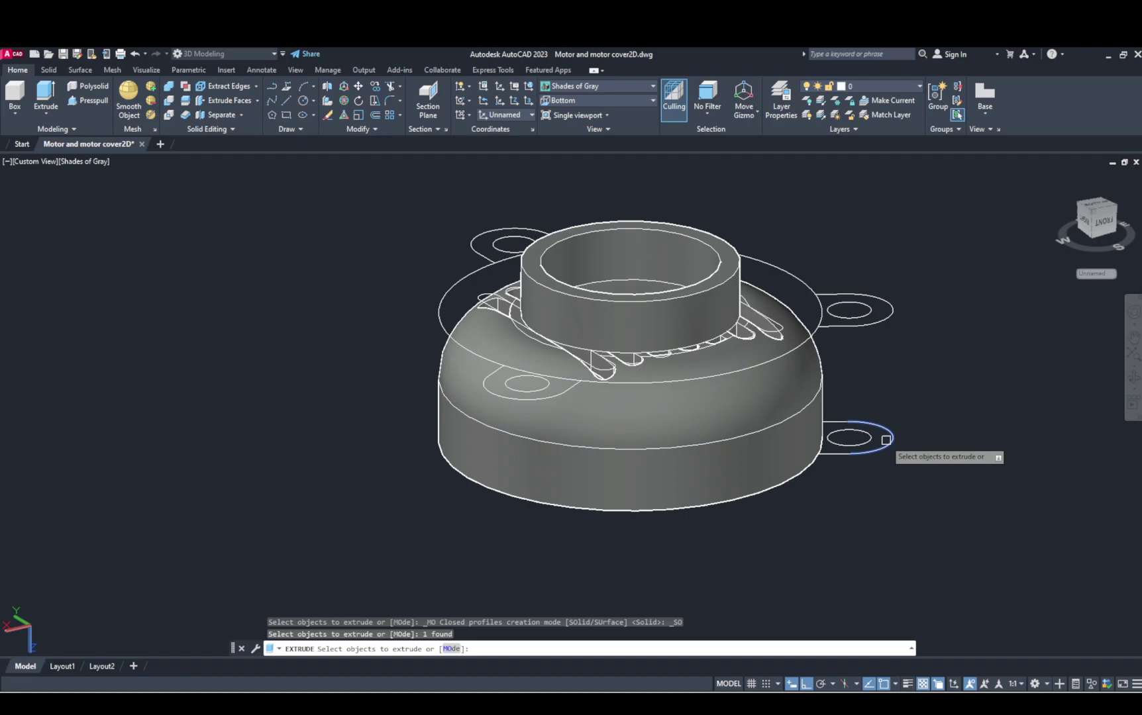
pyautogui.click(878, 453)
pyautogui.press('Escape')
# Step: Try to trim the copied circle at the rim, using the copied tab outline as cutting edges
pyautogui.scroll(2, 876, 452)
pyautogui.keyDown('shift'); pyautogui.moveTo(875, 453); pyautogui.dragTo(787, 496, button='middle'); pyautogui.keyUp('shift')
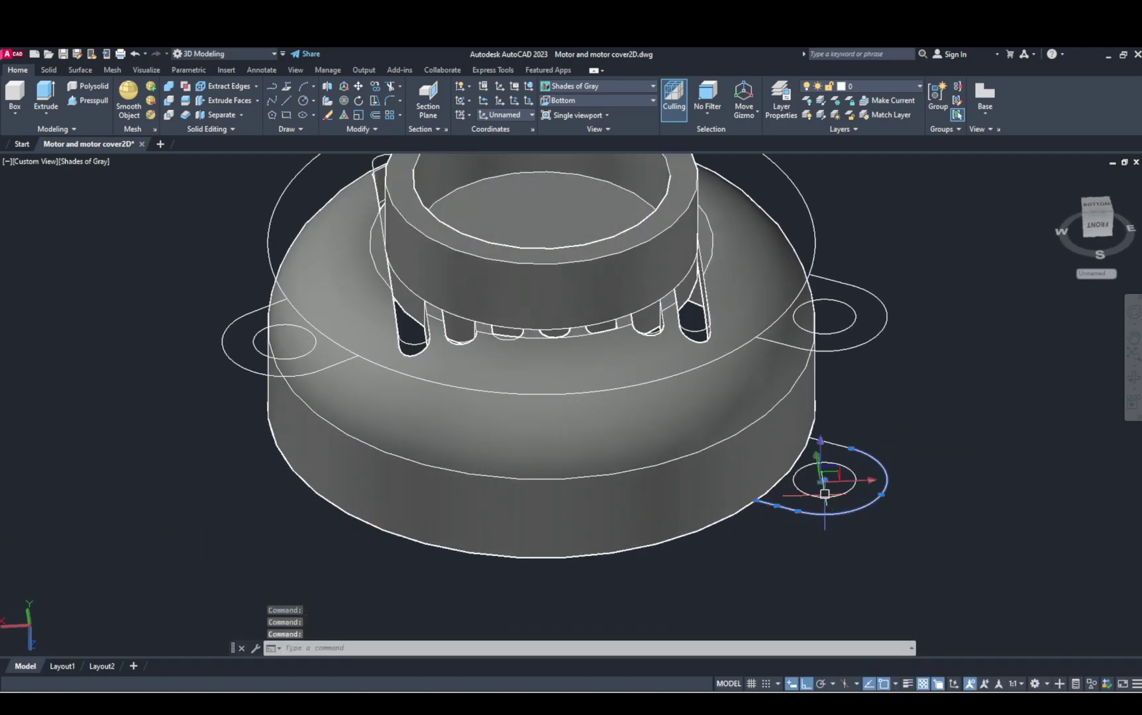
pyautogui.click(787, 478)
pyautogui.click(779, 484)
pyautogui.click(823, 528)
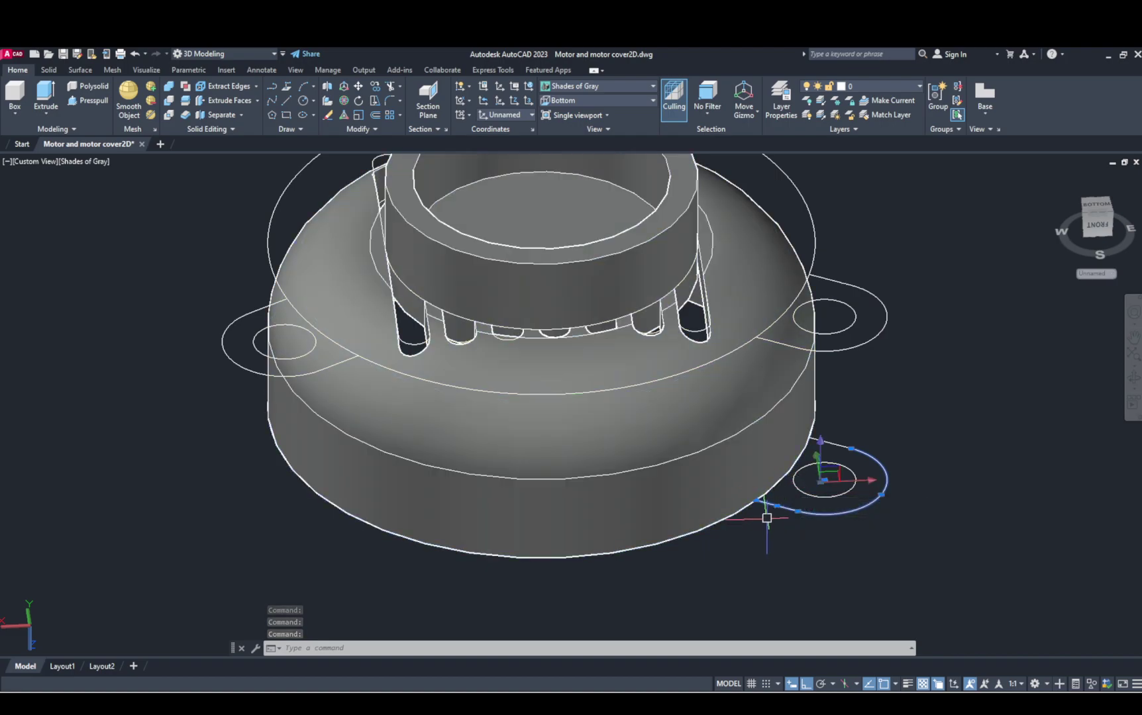
pyautogui.write('TR')
pyautogui.press('Return')
pyautogui.click(762, 521)
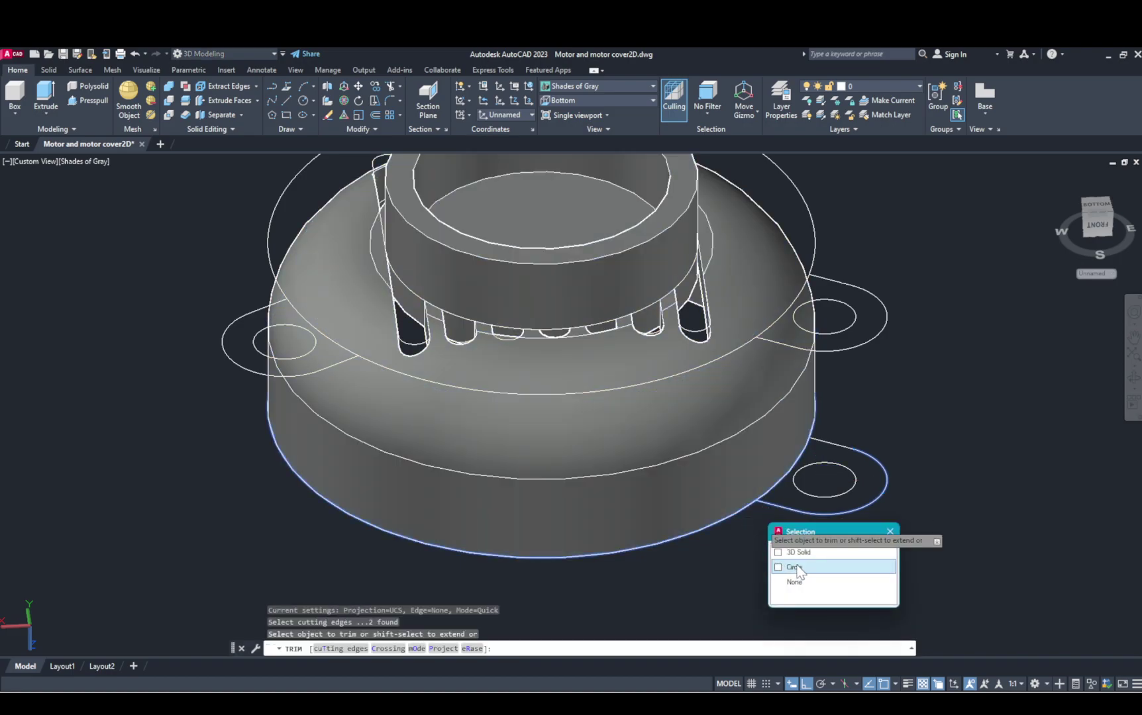
pyautogui.click(790, 558)
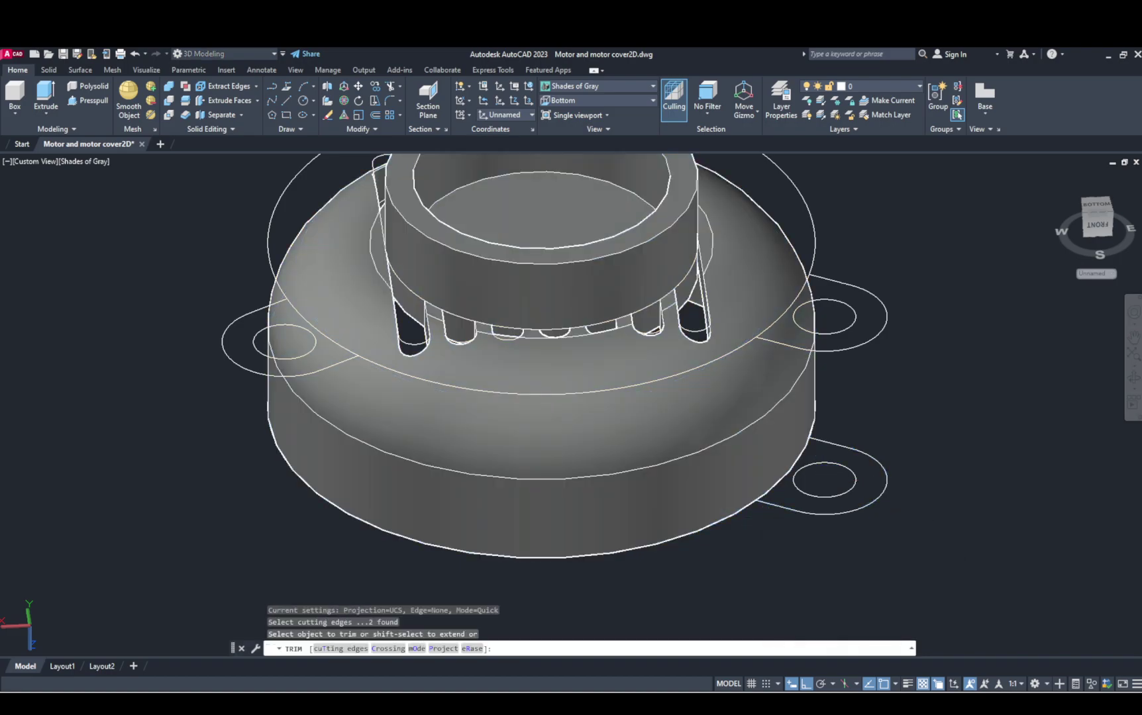
pyautogui.press('Escape')
pyautogui.press('Escape')
# Step: Trim away the original outer circle's arcs between the mounting tabs, leaving the arc that closes each tab
pyautogui.click(753, 337)
pyautogui.press('Escape')
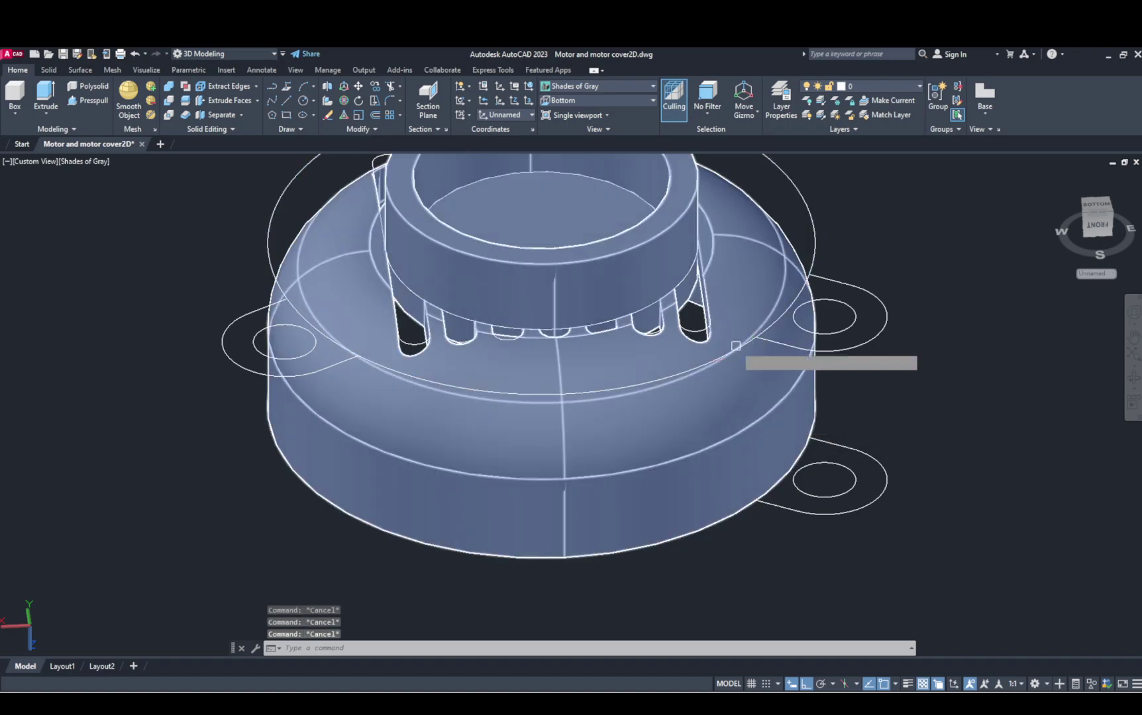
pyautogui.press('space')
pyautogui.click(738, 344)
pyautogui.click(779, 391)
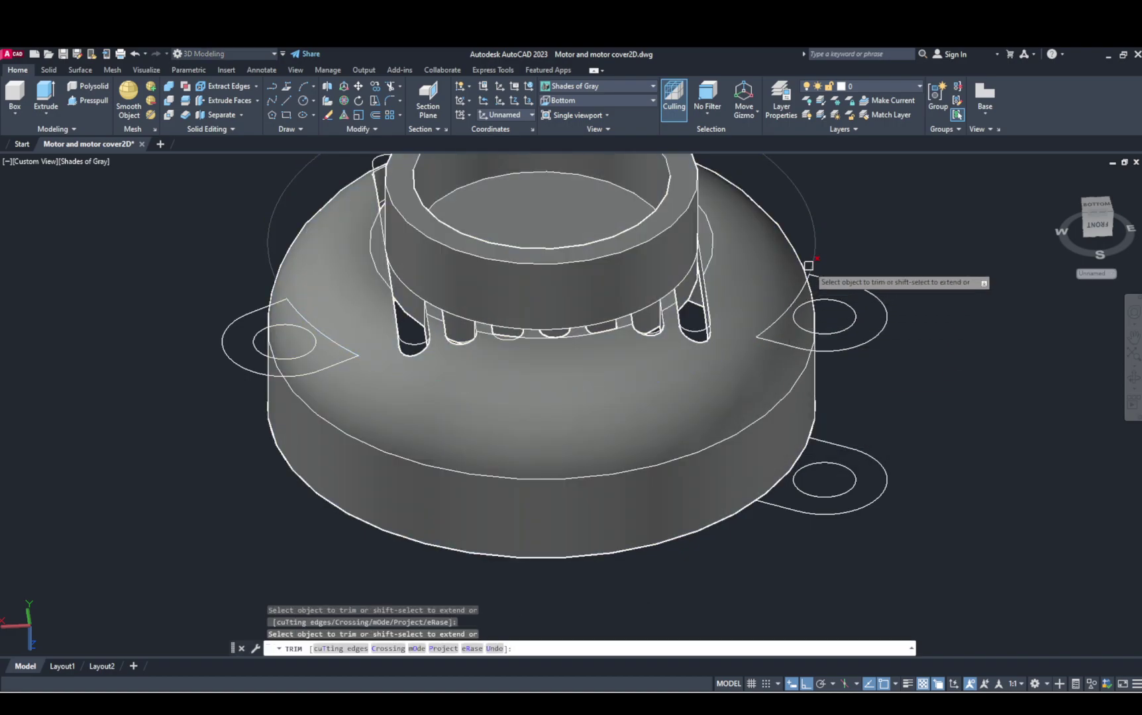
pyautogui.scroll(-2, 813, 268)
pyautogui.press('Escape')
# Step: Delete the copied mounting tab outline and its hole circle at the cover's rim
pyautogui.click(838, 384)
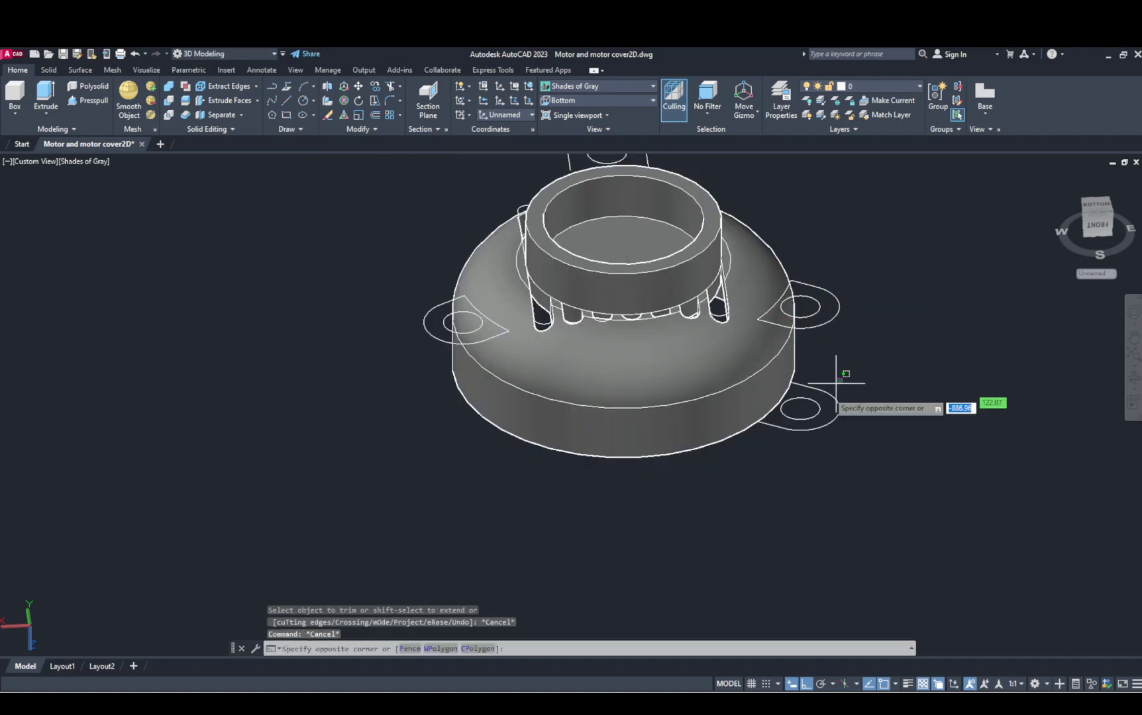
pyautogui.click(793, 427)
pyautogui.press('Delete')
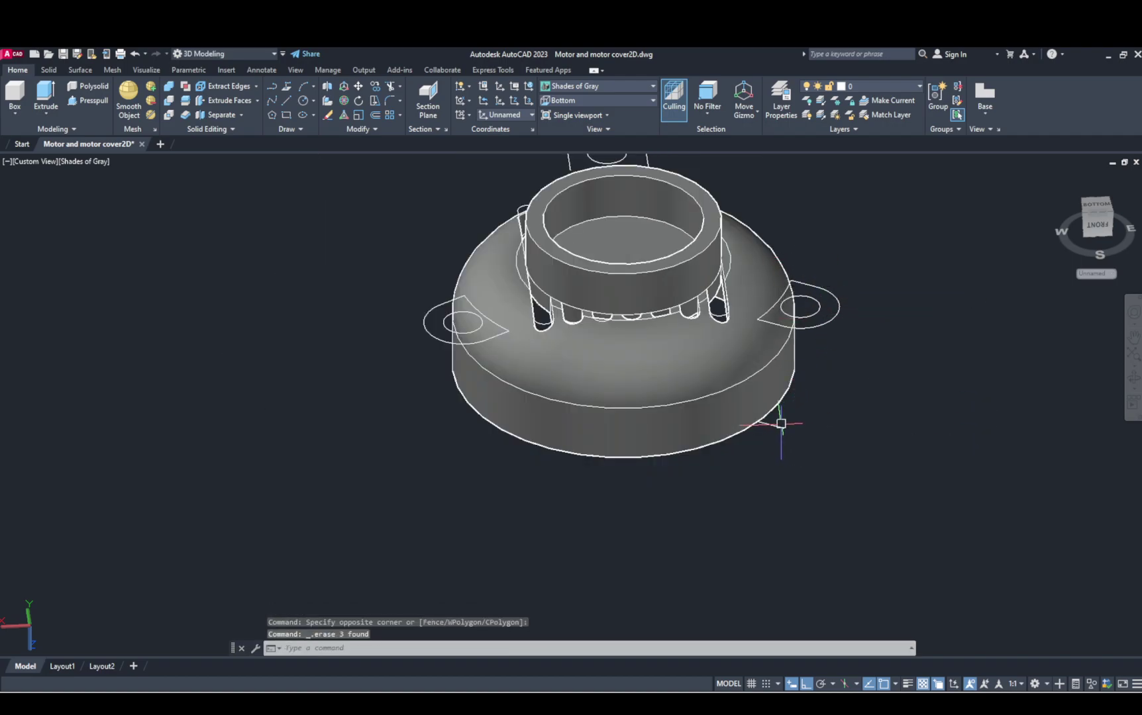
pyautogui.click(781, 425)
pyautogui.press('Delete')
# Step: Join the arcs and lines of one original mounting tab into a single closed polyline
pyautogui.click(845, 275)
pyautogui.click(792, 331)
pyautogui.press('Escape')
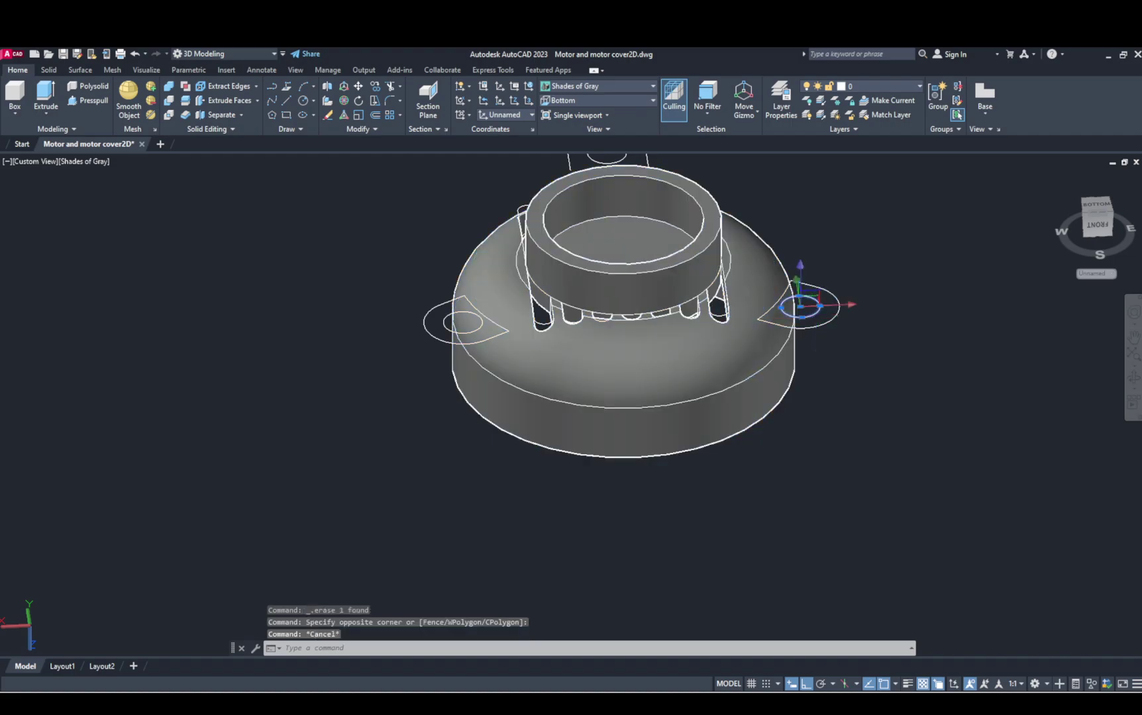
pyautogui.click(816, 314)
pyautogui.scroll(3, 780, 322)
pyautogui.click(769, 294)
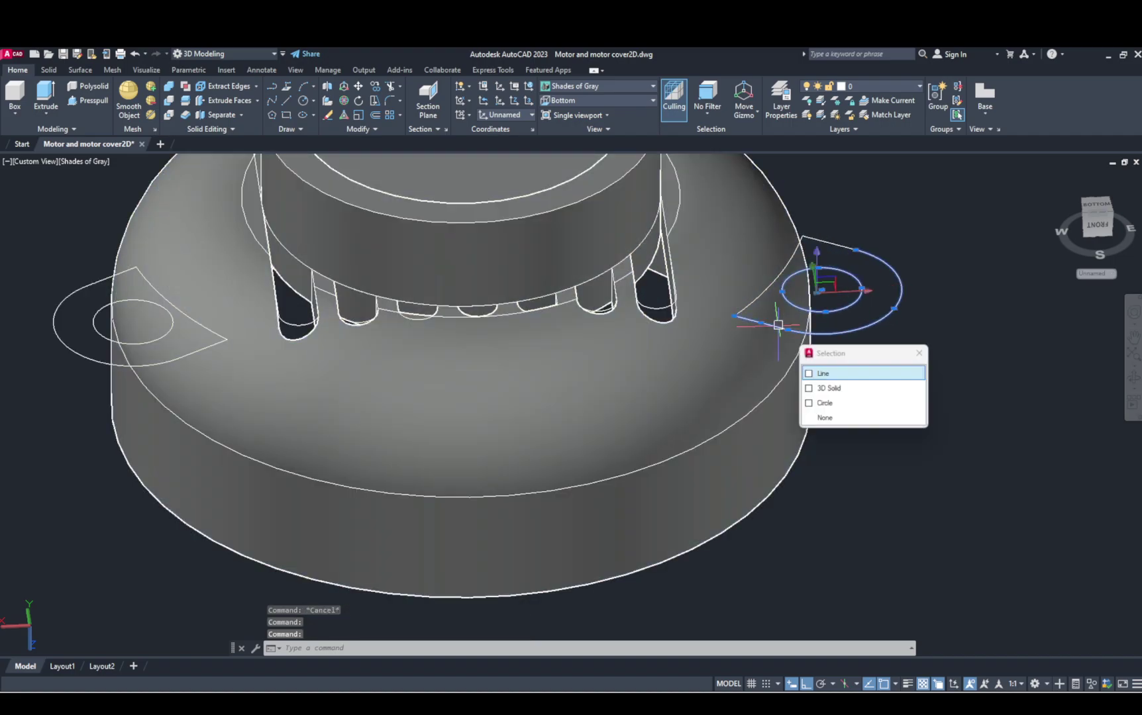
pyautogui.click(844, 245)
pyautogui.write('j')
pyautogui.press('Return')
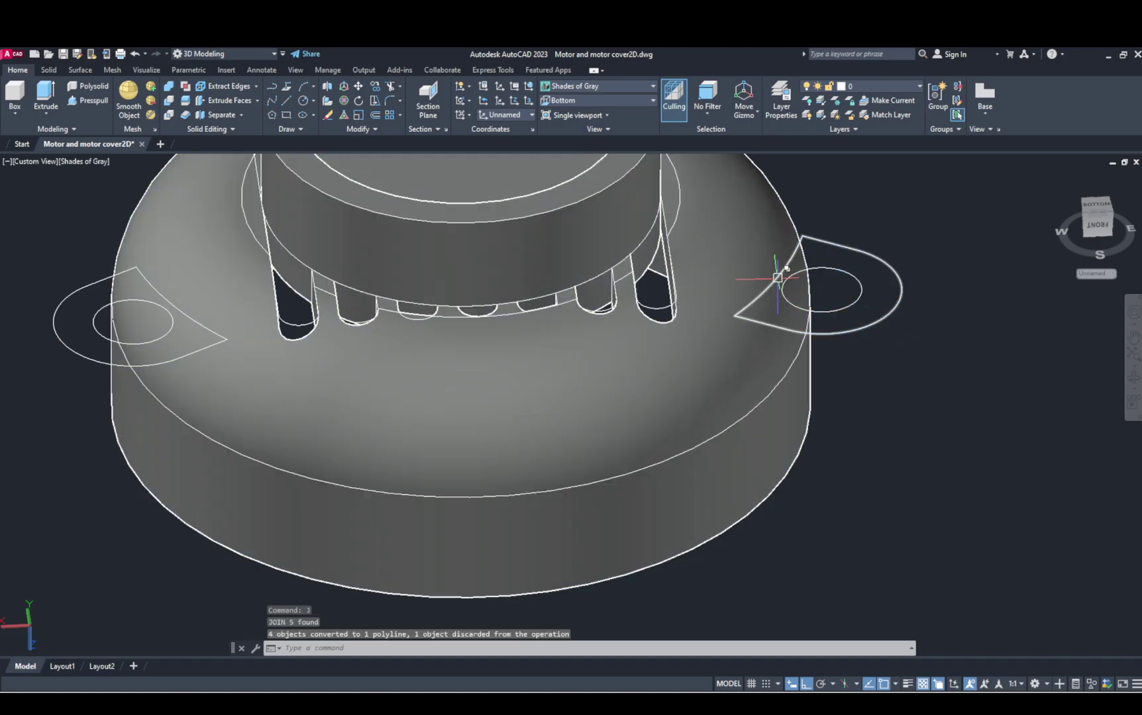
# Step: Move the joined mounting tab outline straight down from its original height to the bottom rim of the cover
pyautogui.click(783, 288)
pyautogui.click(784, 285)
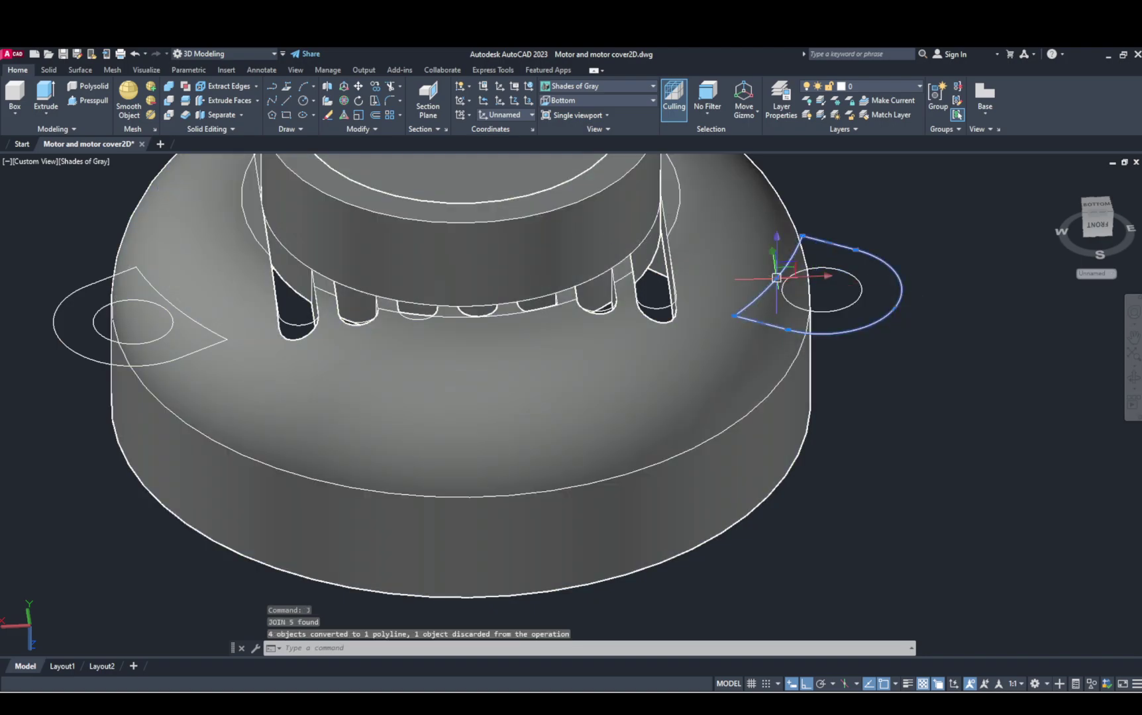
pyautogui.click(735, 316)
pyautogui.press('Escape')
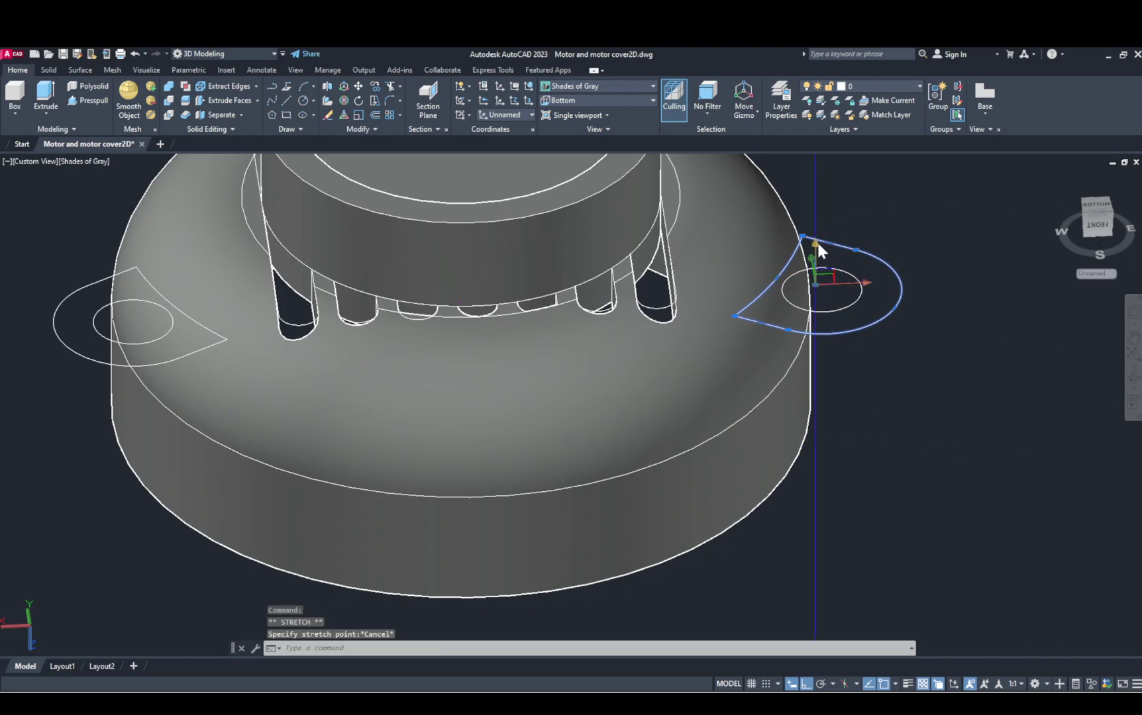
pyautogui.keyDown('shift'); pyautogui.moveTo(818, 243); pyautogui.dragTo(785, 278, button='middle'); pyautogui.keyUp('shift')
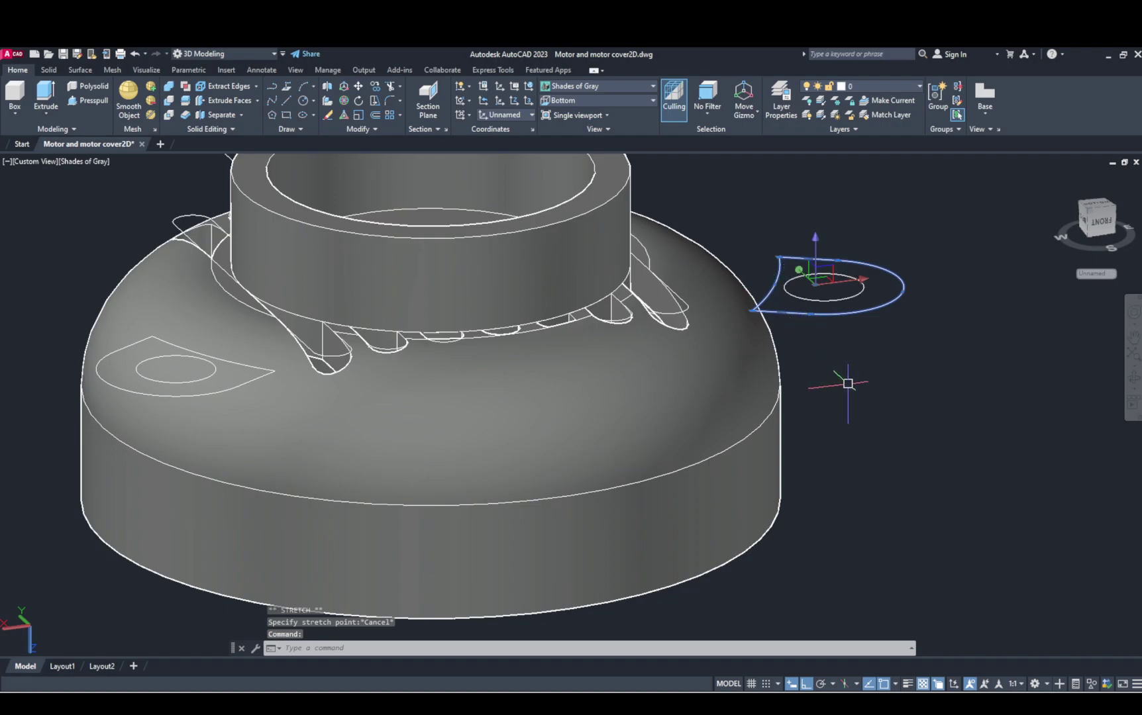
pyautogui.press('Return')
pyautogui.click(777, 292)
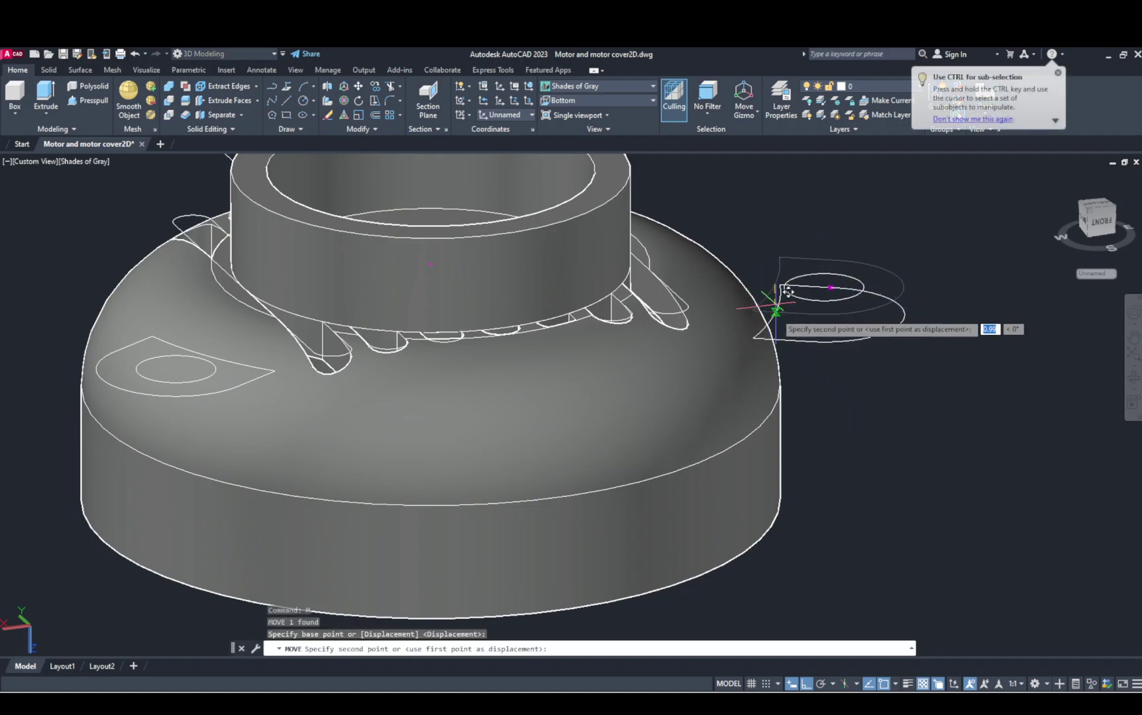
pyautogui.click(794, 507)
pyautogui.press('Escape')
pyautogui.click(822, 302)
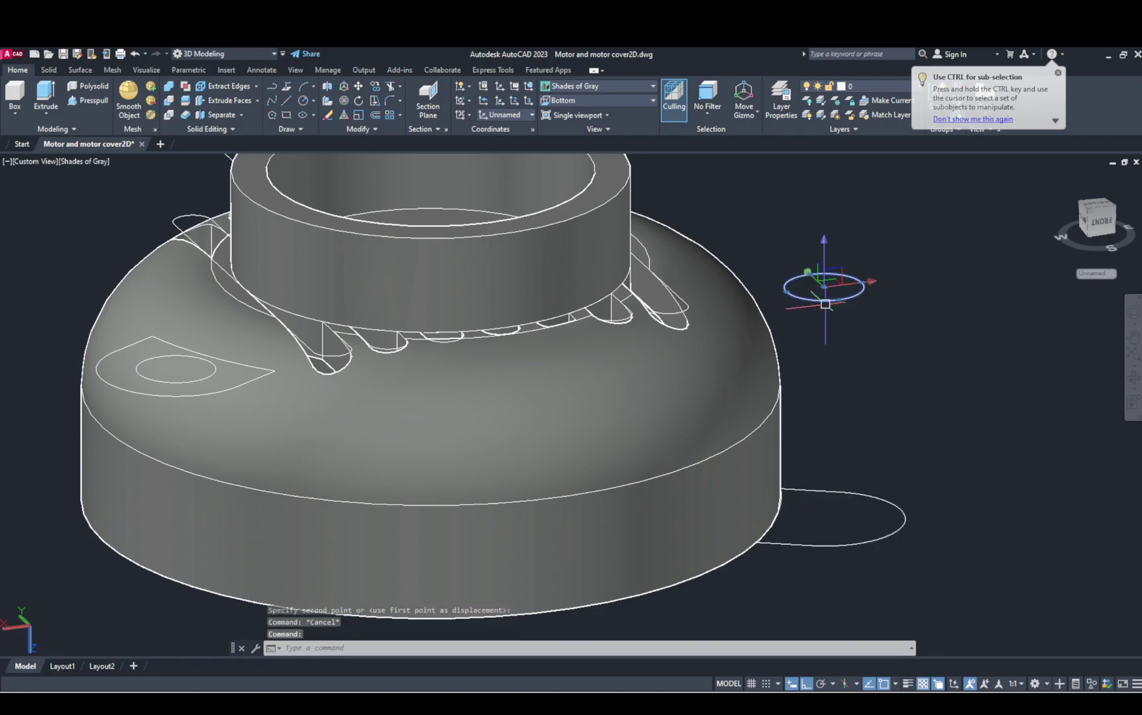
pyautogui.keyDown('shift'); pyautogui.moveTo(890, 427); pyautogui.dragTo(852, 333, button='middle'); pyautogui.keyUp('shift')
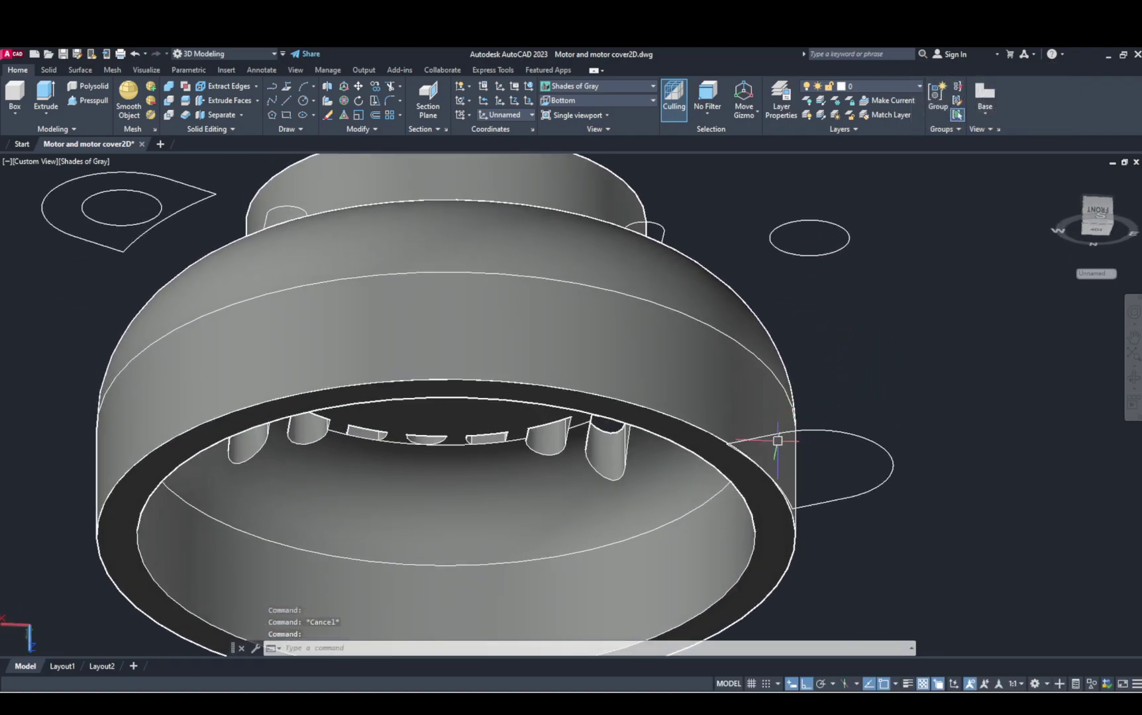
pyautogui.scroll(5, 768, 447)
pyautogui.moveTo(768, 447); pyautogui.dragTo(753, 412, button='middle')
pyautogui.click(677, 411)
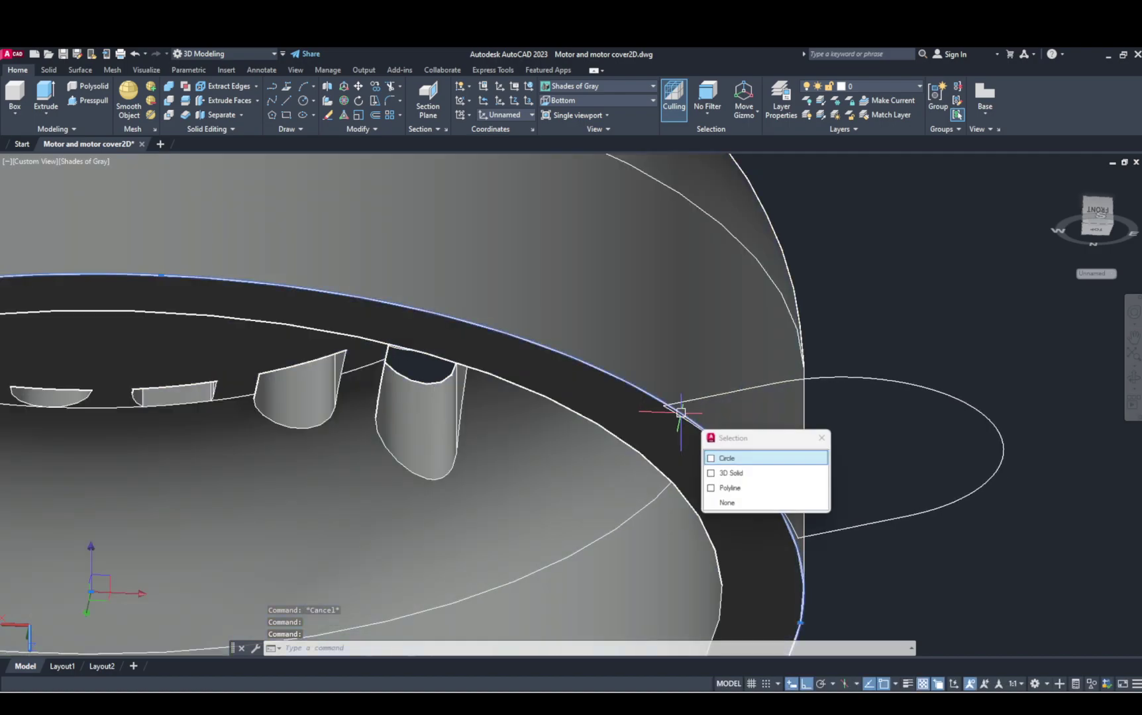
pyautogui.click(729, 472)
pyautogui.click(674, 417)
pyautogui.press('Escape')
pyautogui.press('Escape')
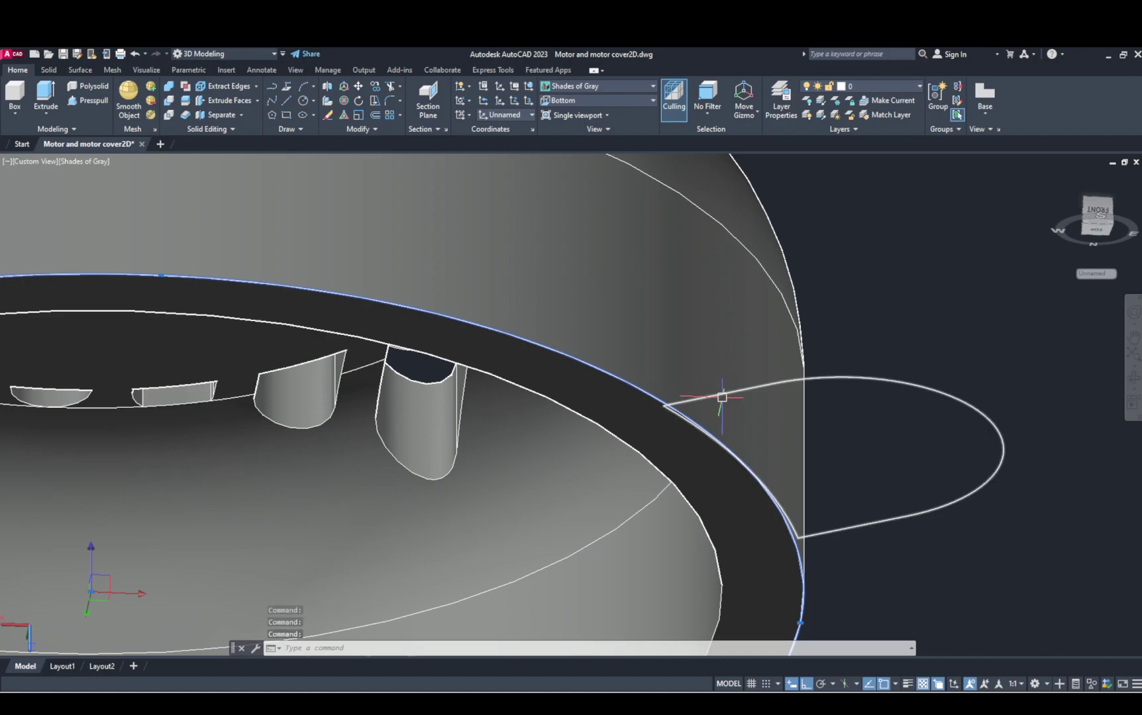
pyautogui.click(722, 398)
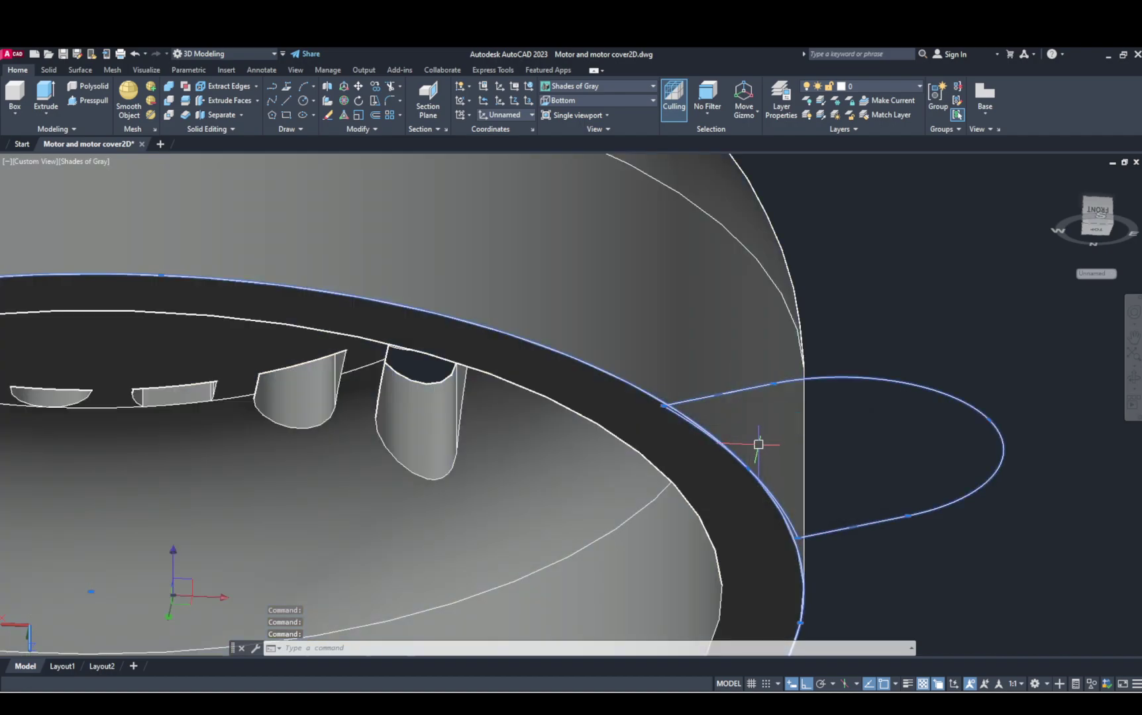
pyautogui.press('Return')
pyautogui.click(665, 403)
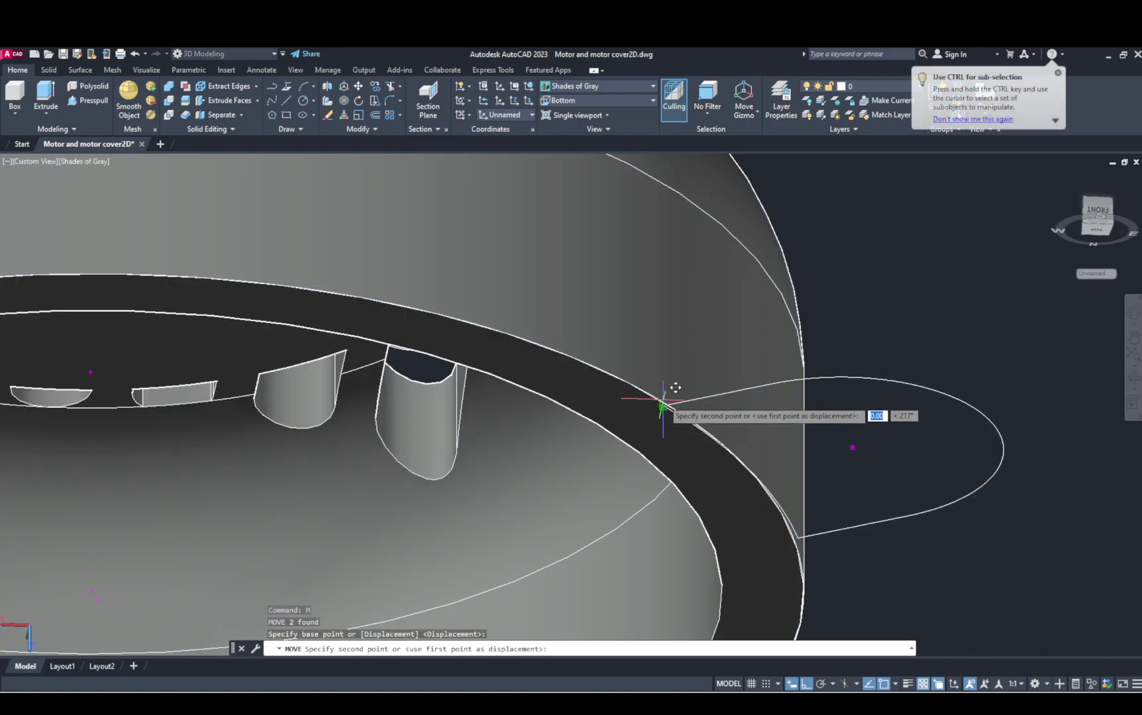
pyautogui.press('Escape')
pyautogui.keyDown('shift'); pyautogui.moveTo(694, 408); pyautogui.dragTo(949, 433, button='middle'); pyautogui.keyUp('shift')
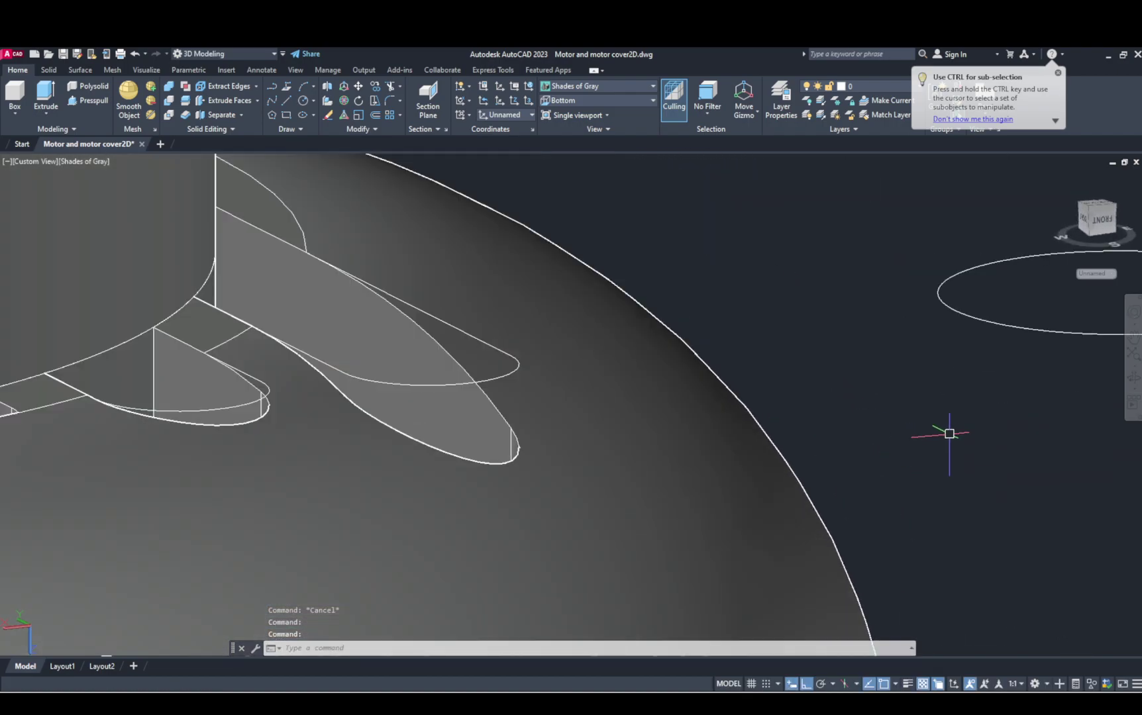
pyautogui.scroll(-6, 1002, 513)
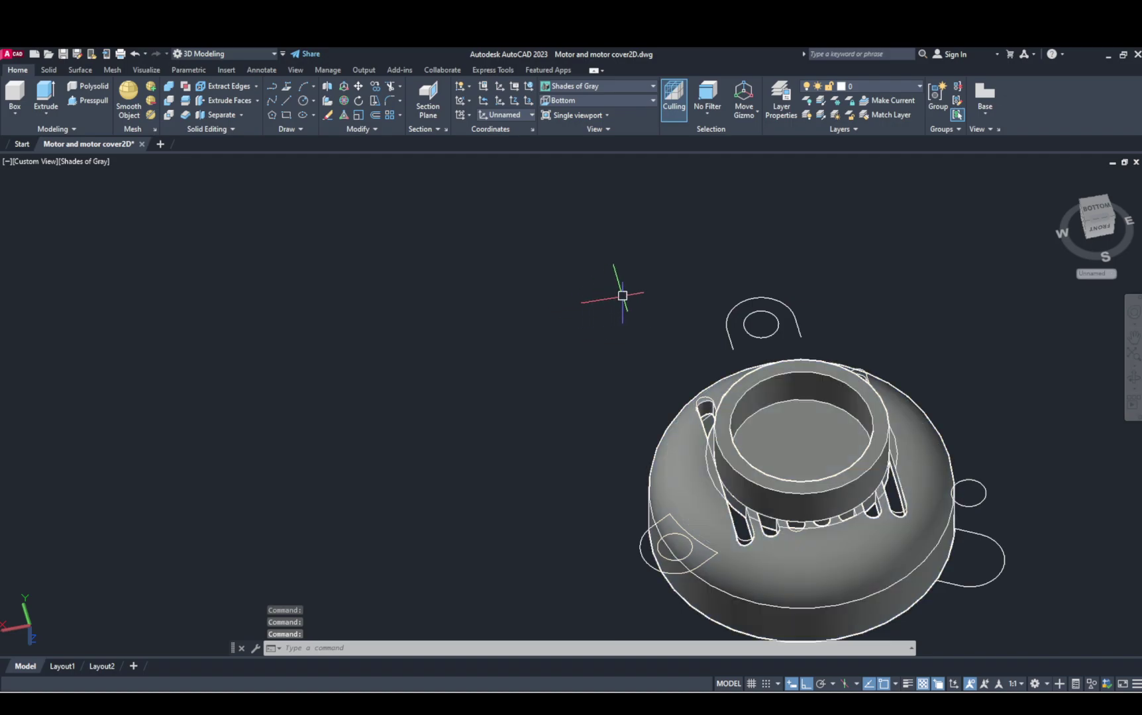
pyautogui.press('Escape')
pyautogui.press('Escape')
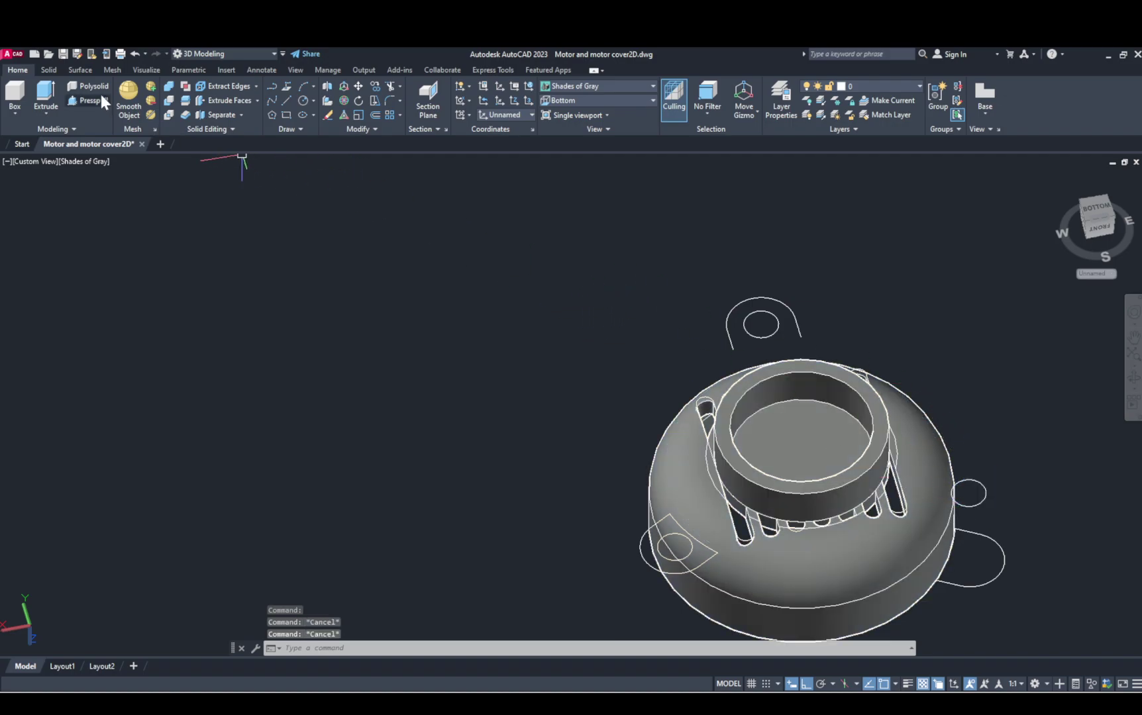
# Step: Presspull the mounting tab outline to a height of 8 and its hole circle down through the tab
pyautogui.click(98, 104)
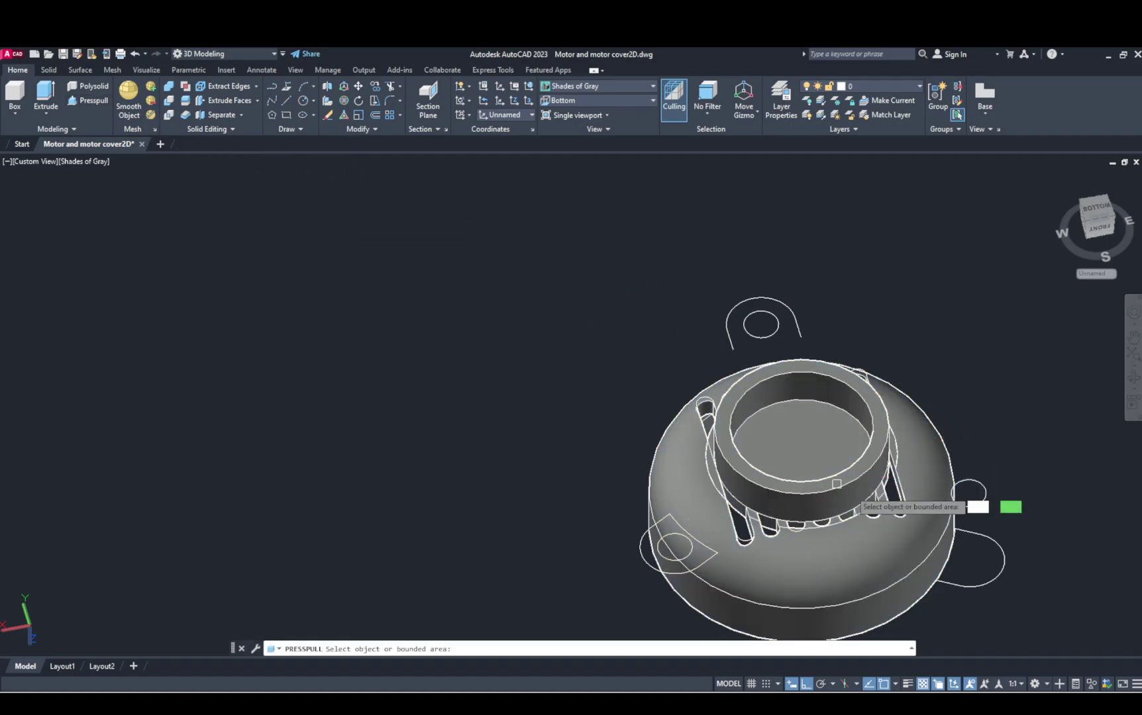
pyautogui.click(1003, 568)
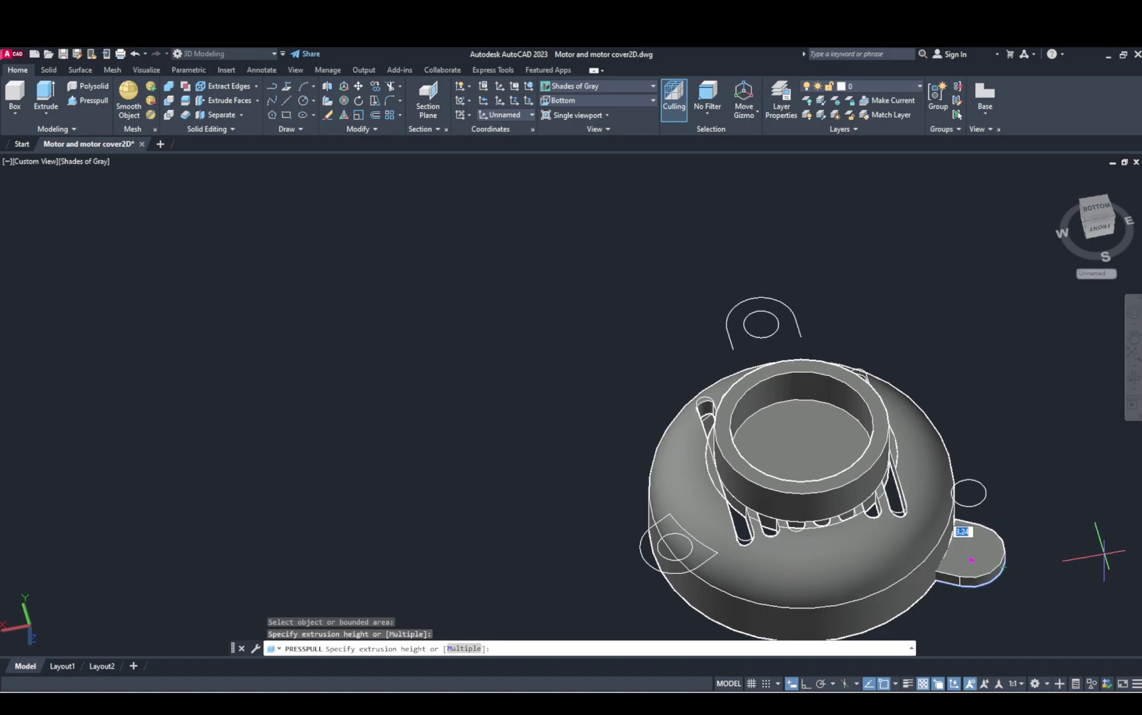
pyautogui.write('8')
pyautogui.press('Return')
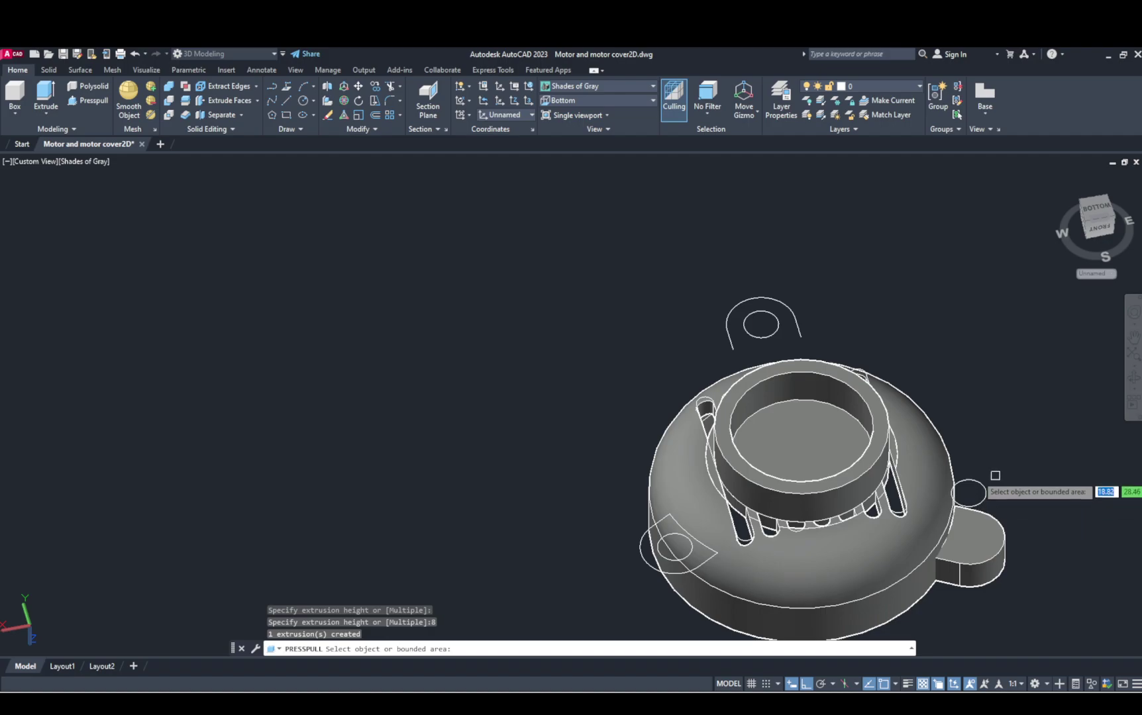
pyautogui.click(967, 493)
pyautogui.click(997, 611)
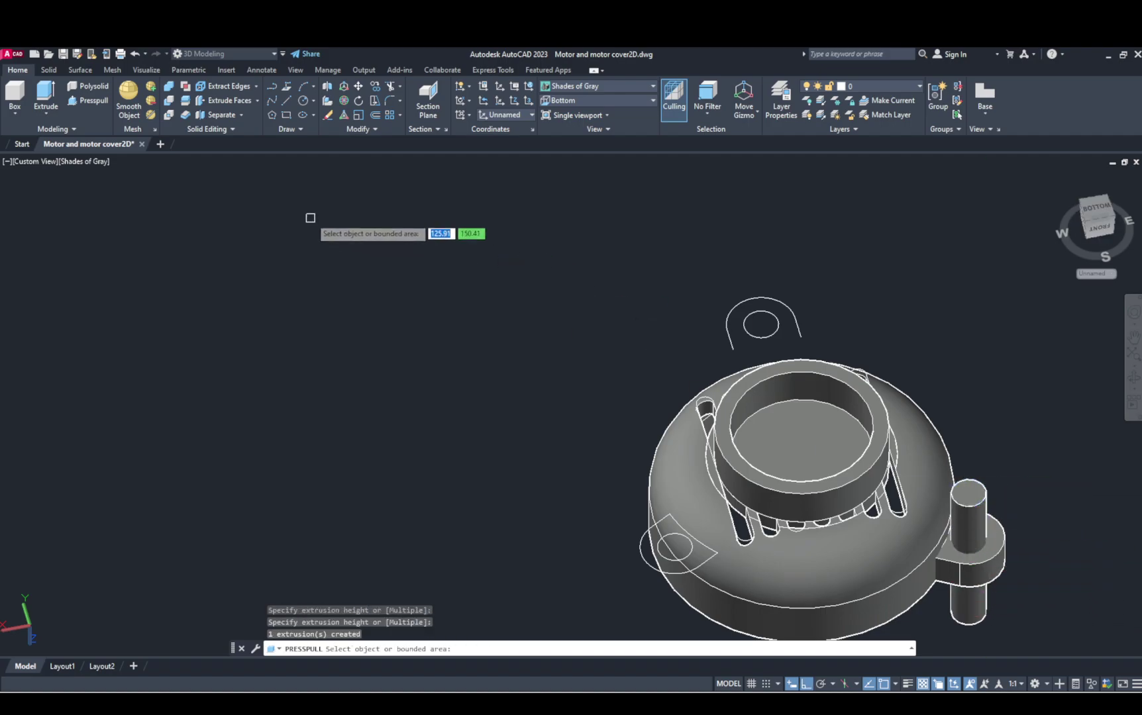
pyautogui.press('Escape')
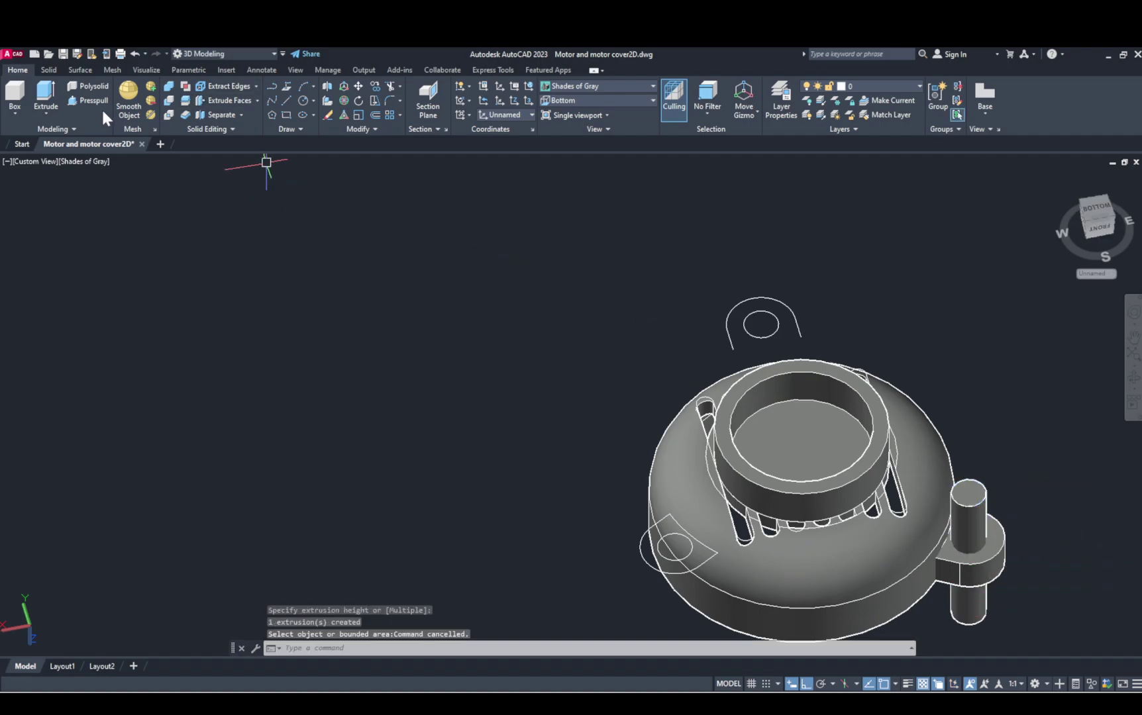
# Step: Subtract the hole cylinder from the mounting tab solid and delete the leftover hole circle above it
pyautogui.click(176, 100)
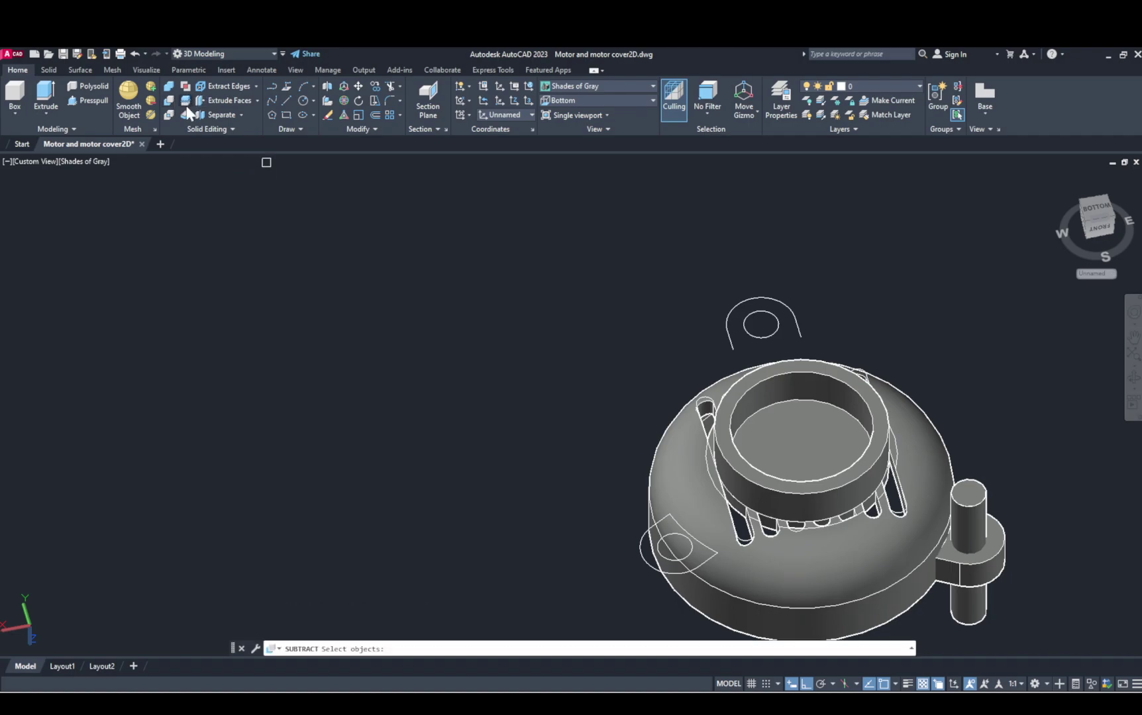
pyautogui.click(996, 561)
pyautogui.press('Return')
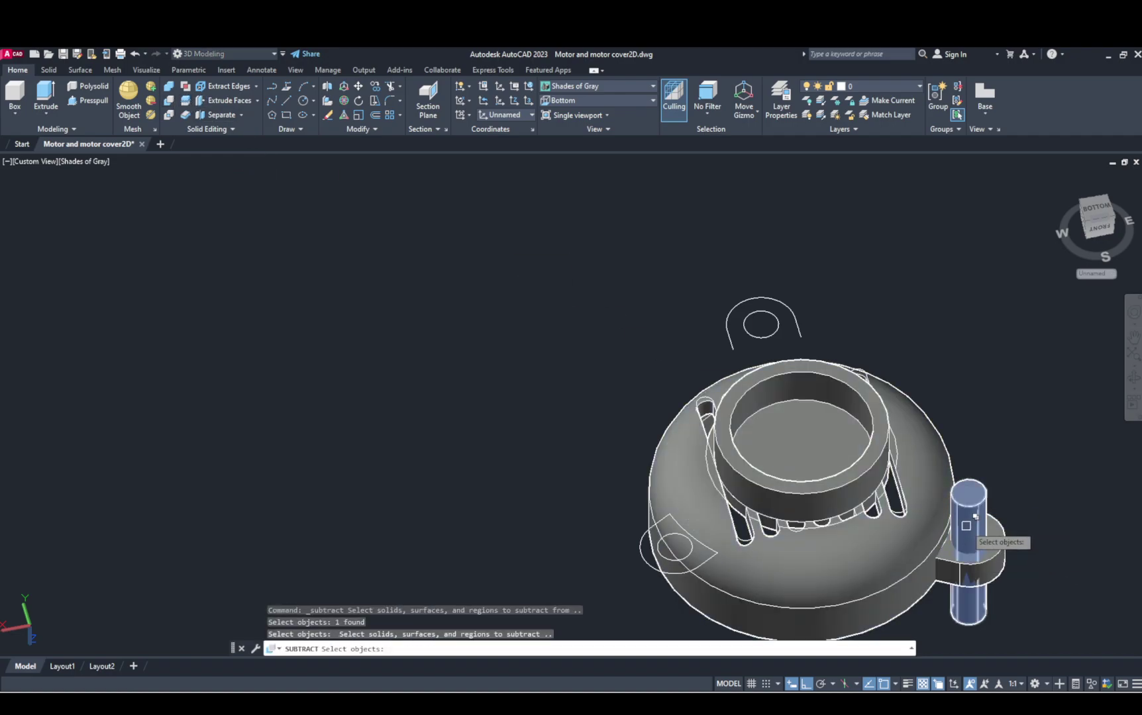
pyautogui.click(972, 550)
pyautogui.click(1031, 581)
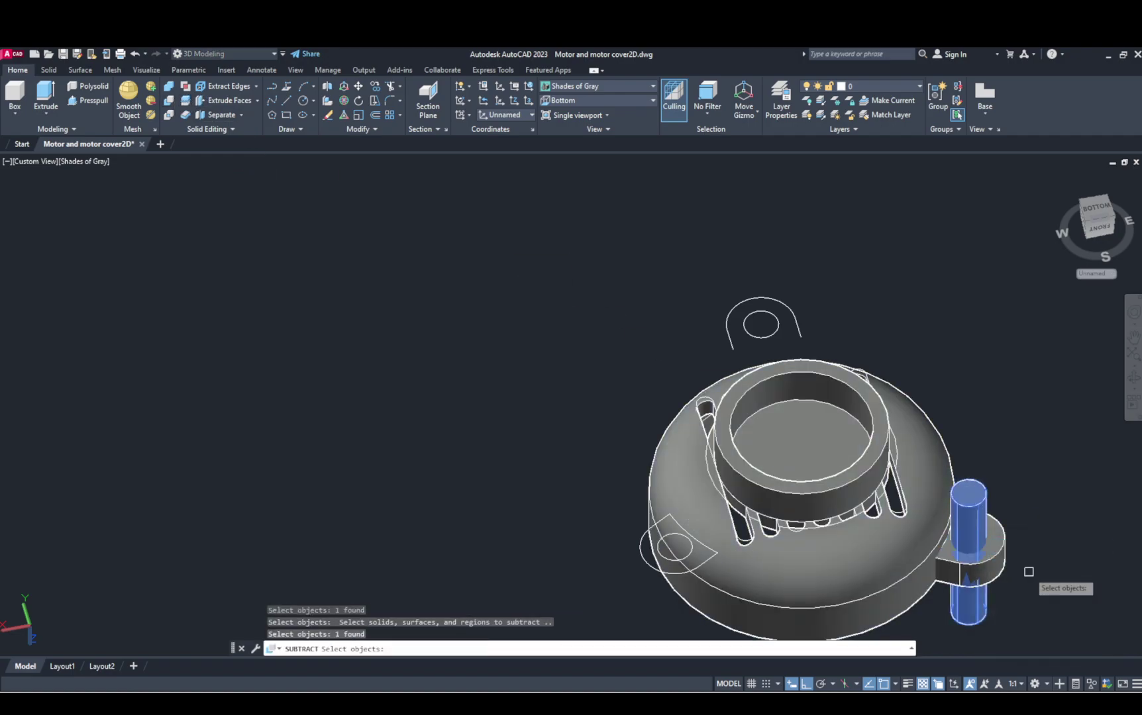
pyautogui.press('Return')
pyautogui.click(982, 504)
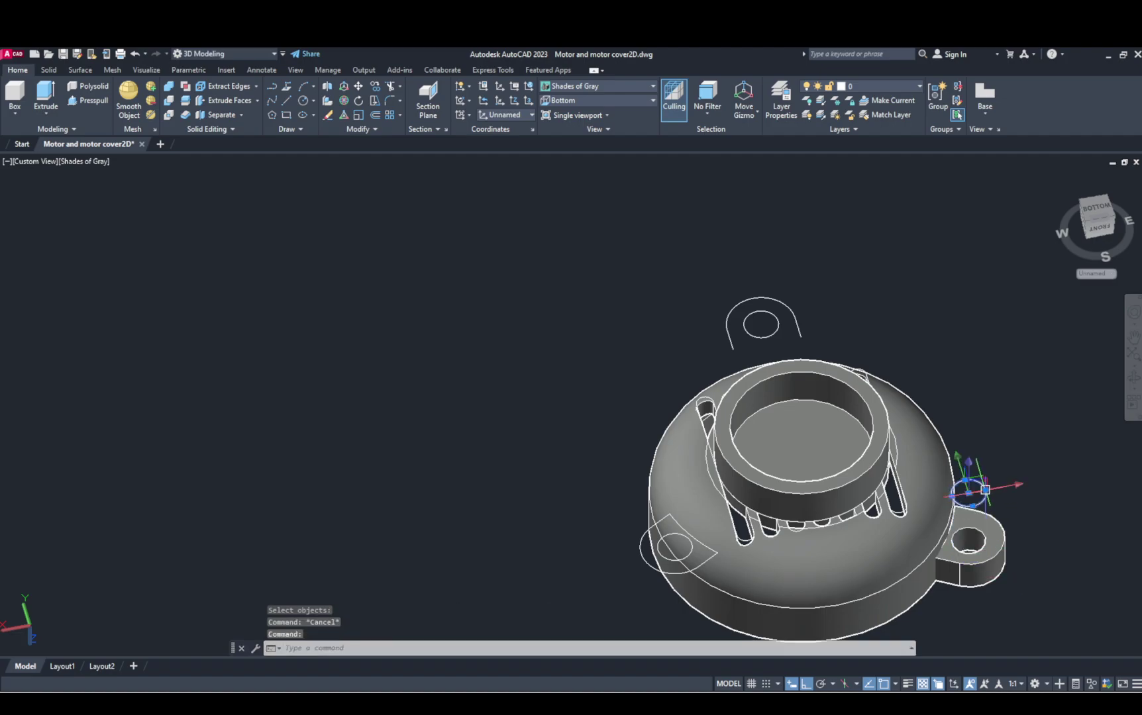
pyautogui.press('Delete')
# Step: Create a polar array of the mounting tab solid around the cover's centre with 3 items over 360 degrees
pyautogui.click(993, 539)
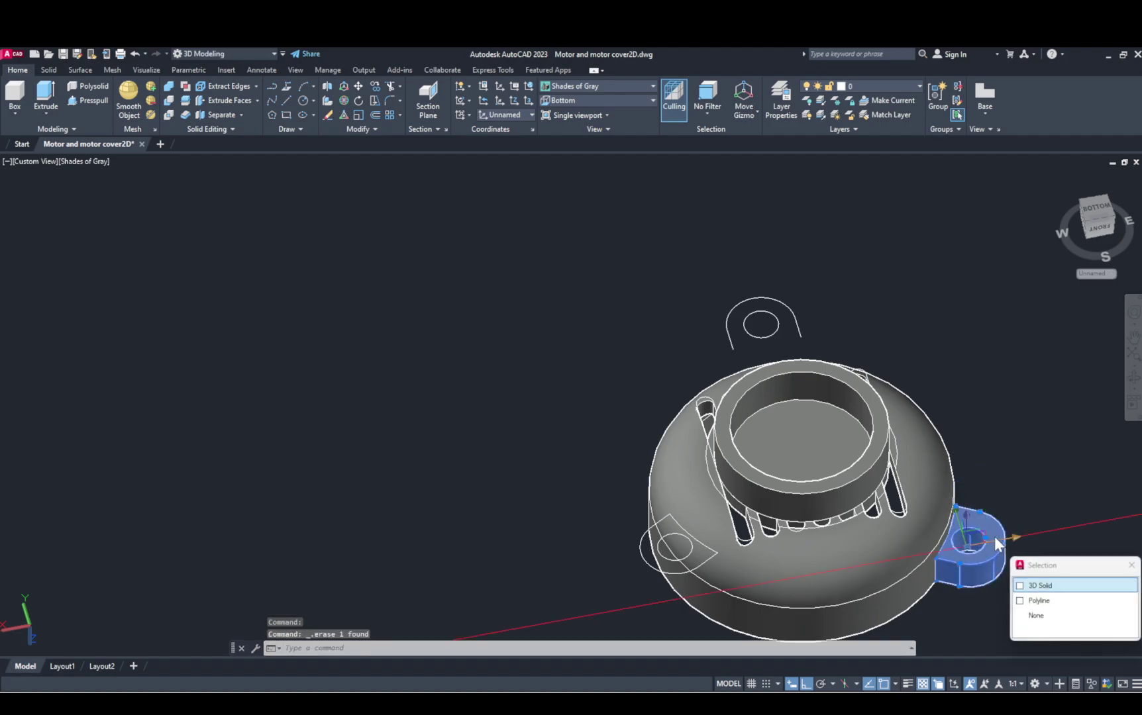
pyautogui.click(1055, 585)
pyautogui.click(401, 115)
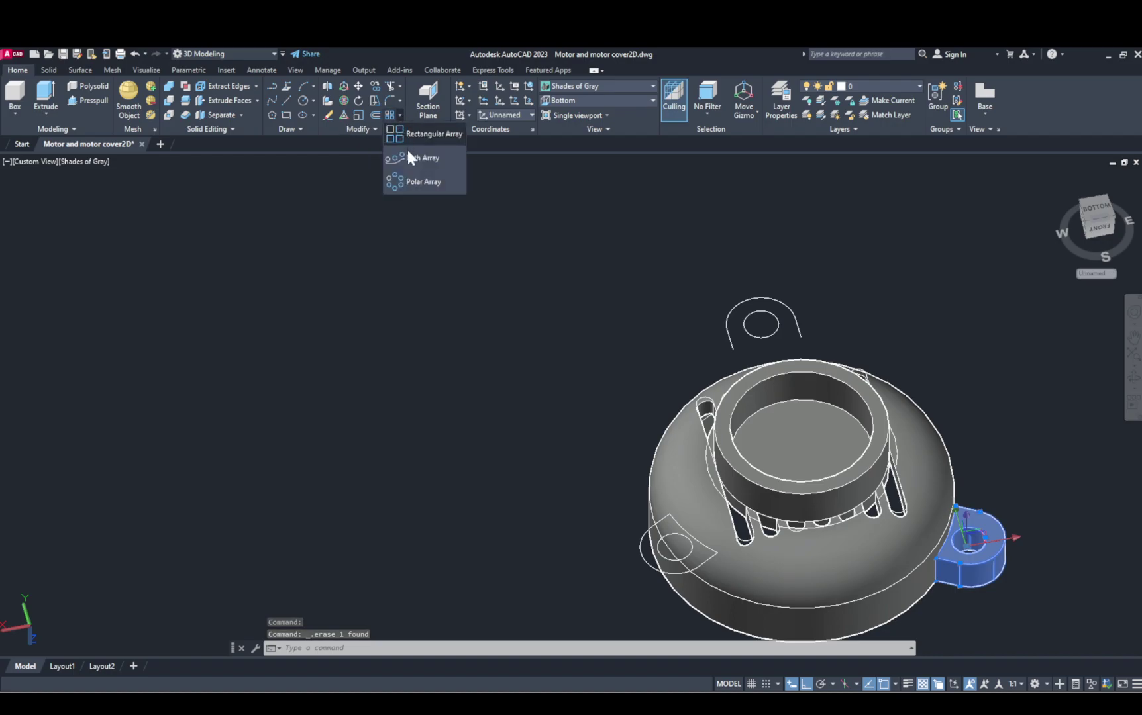
pyautogui.click(412, 179)
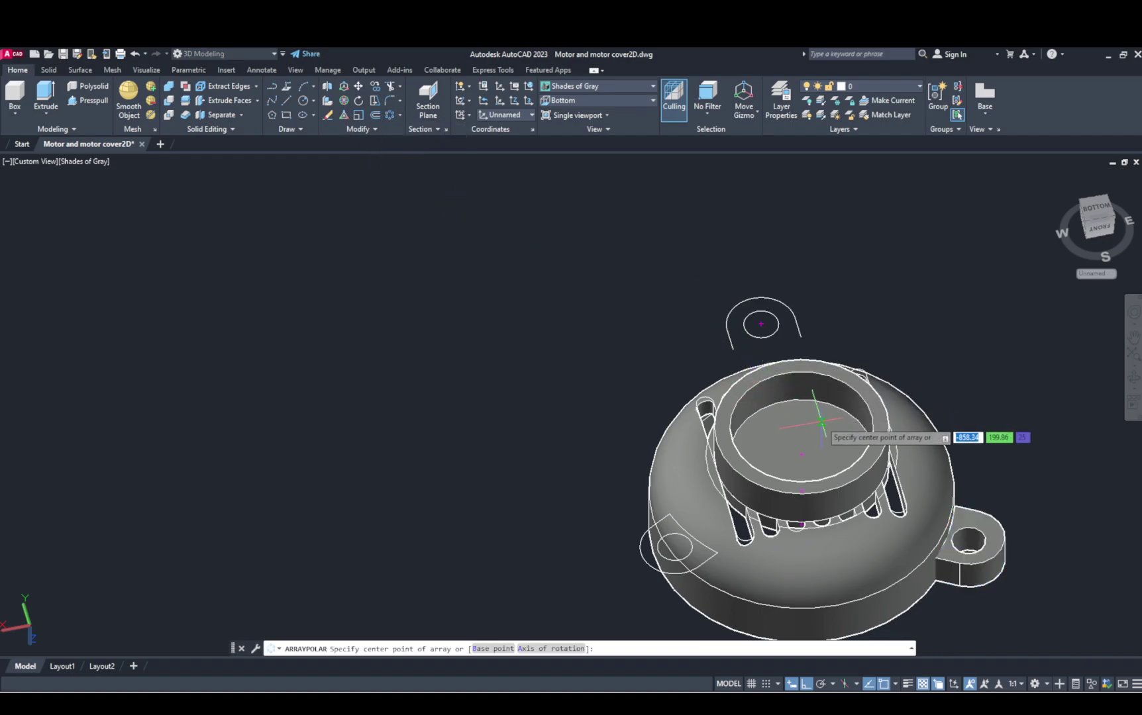
pyautogui.click(802, 491)
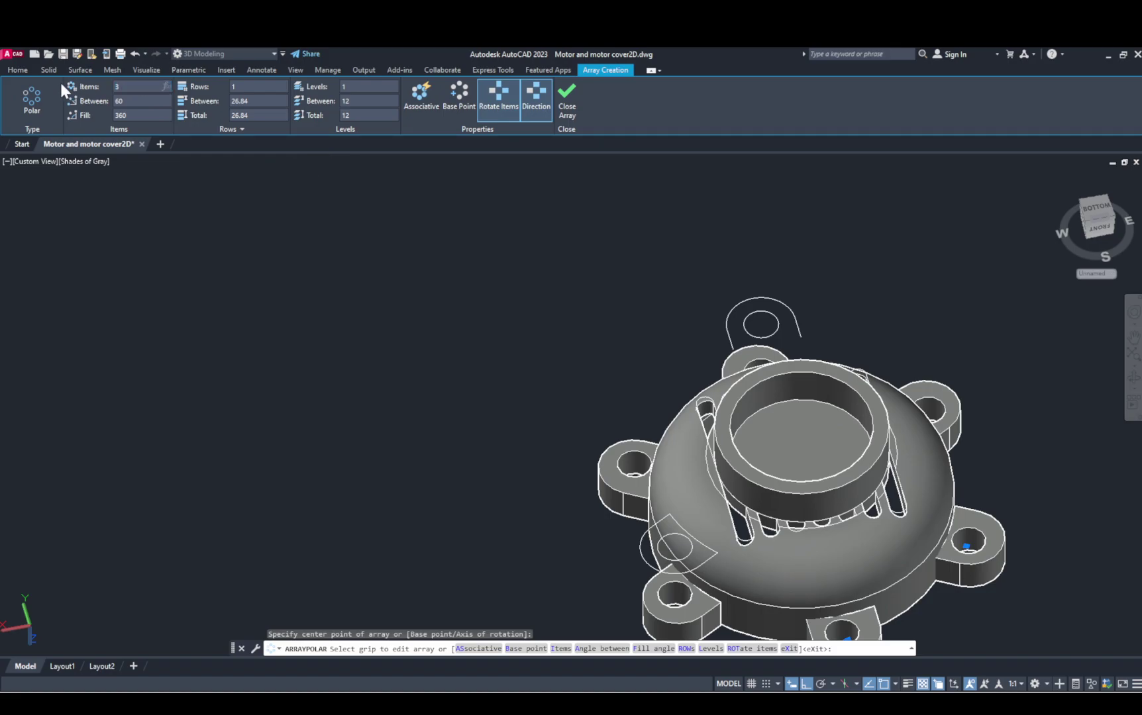
pyautogui.press('Return')
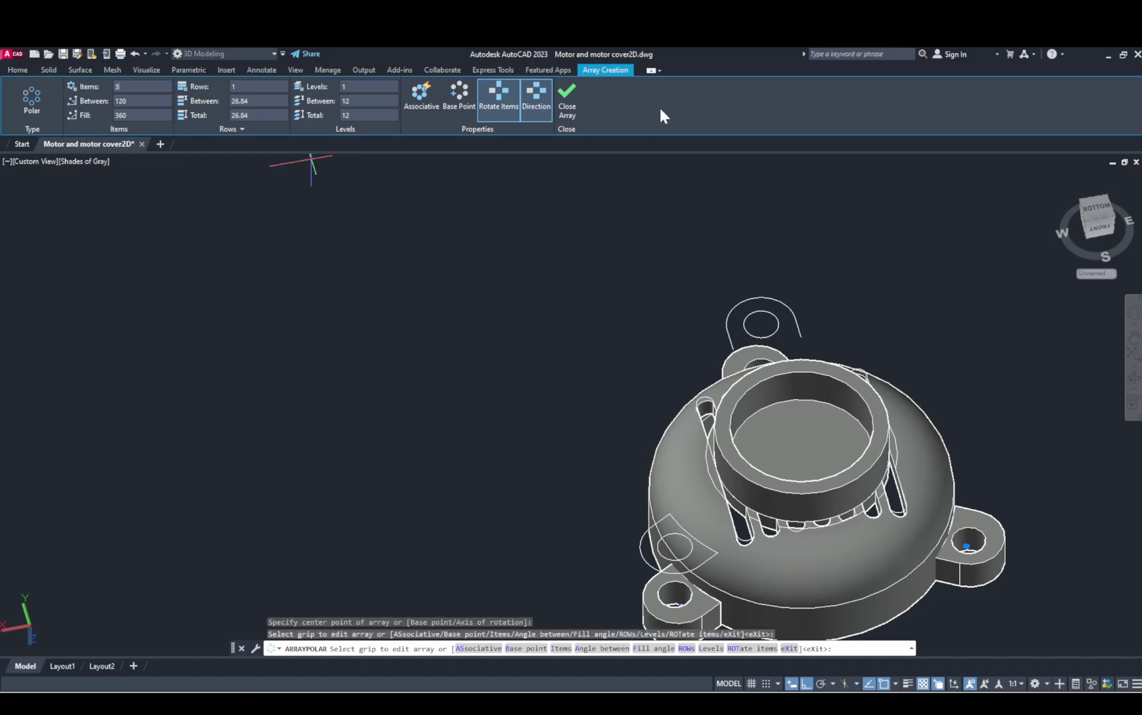
pyautogui.click(571, 97)
# Step: Delete the leftover tab outline and hole circle behind the cover
pyautogui.click(841, 290)
pyautogui.click(716, 325)
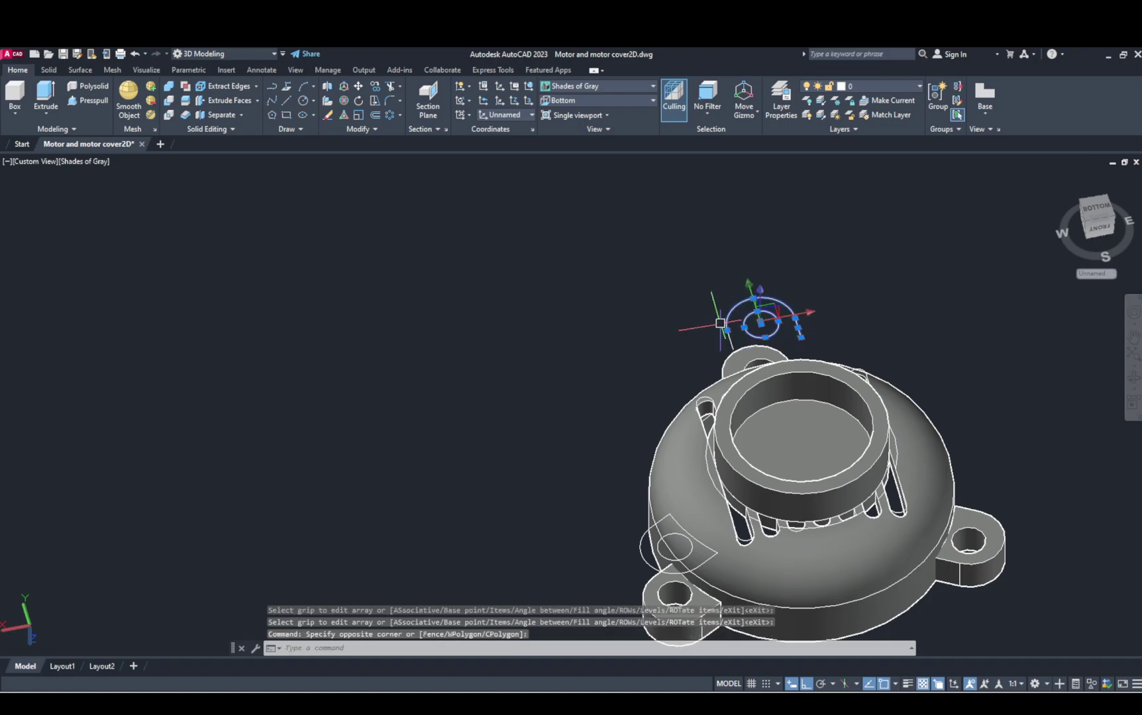
pyautogui.press('Delete')
# Step: Delete the remaining 2D tab outline, including its closing arc and hole circle, above the front-left mounting tab
pyautogui.scroll(-1, 760, 323)
pyautogui.moveTo(760, 324); pyautogui.dragTo(533, 170, button='middle')
pyautogui.scroll(-1, 607, 306)
pyautogui.moveTo(589, 319)
pyautogui.mouseDown(button='middle')
pyautogui.moveTo(661, 308)
pyautogui.moveTo(626, 453)
pyautogui.mouseUp(button='middle')
pyautogui.scroll(4, 622, 457)
pyautogui.keyDown('shift'); pyautogui.moveTo(627, 351); pyautogui.dragTo(567, 466, button='middle'); pyautogui.keyUp('shift')
pyautogui.scroll(1, 567, 466)
pyautogui.keyDown('shift'); pyautogui.moveTo(567, 466); pyautogui.dragTo(523, 384, button='middle'); pyautogui.keyUp('shift')
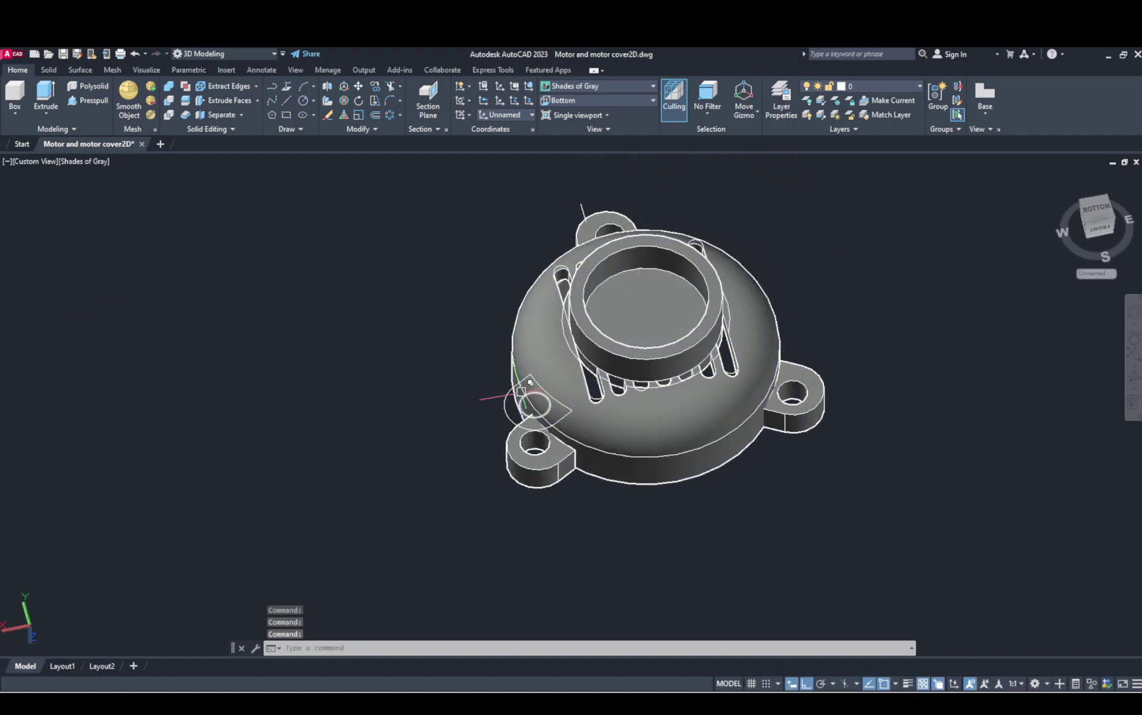
pyautogui.click(535, 409)
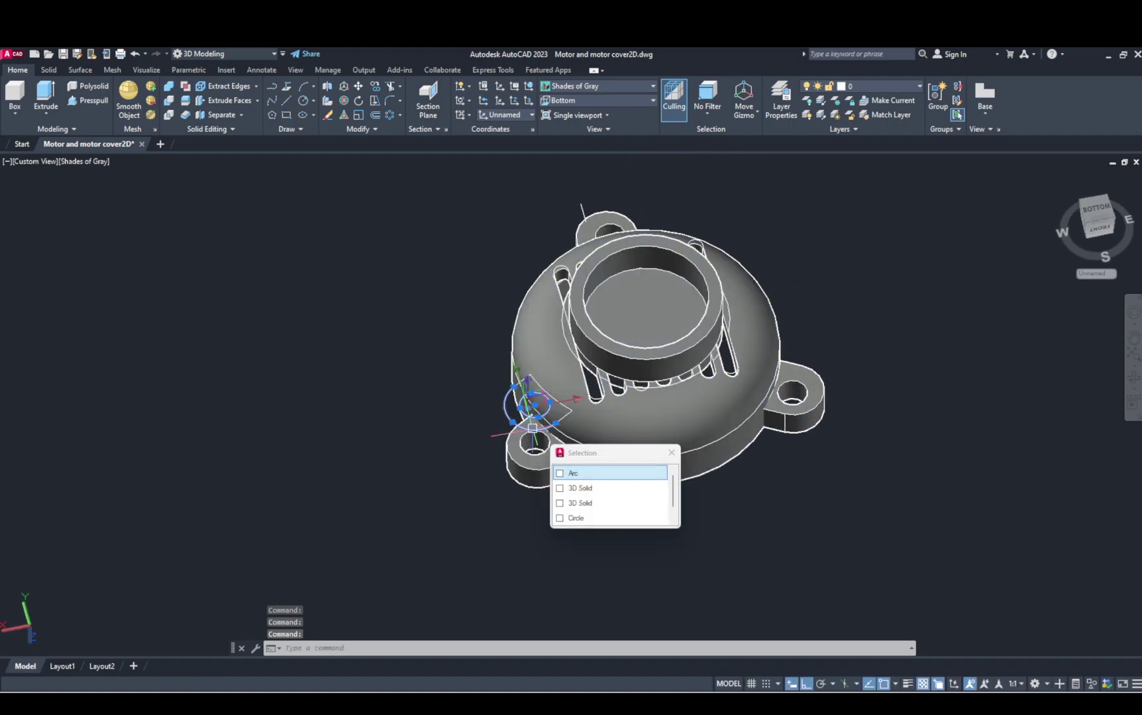
pyautogui.click(555, 402)
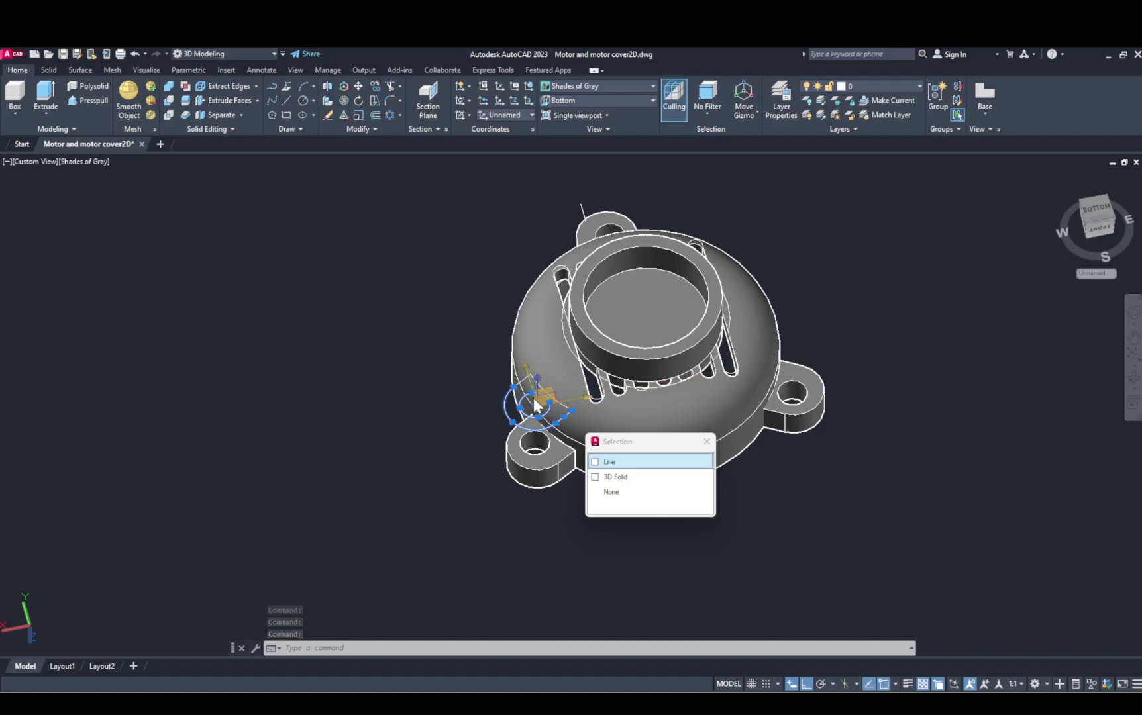
pyautogui.scroll(4, 528, 373)
pyautogui.click(516, 394)
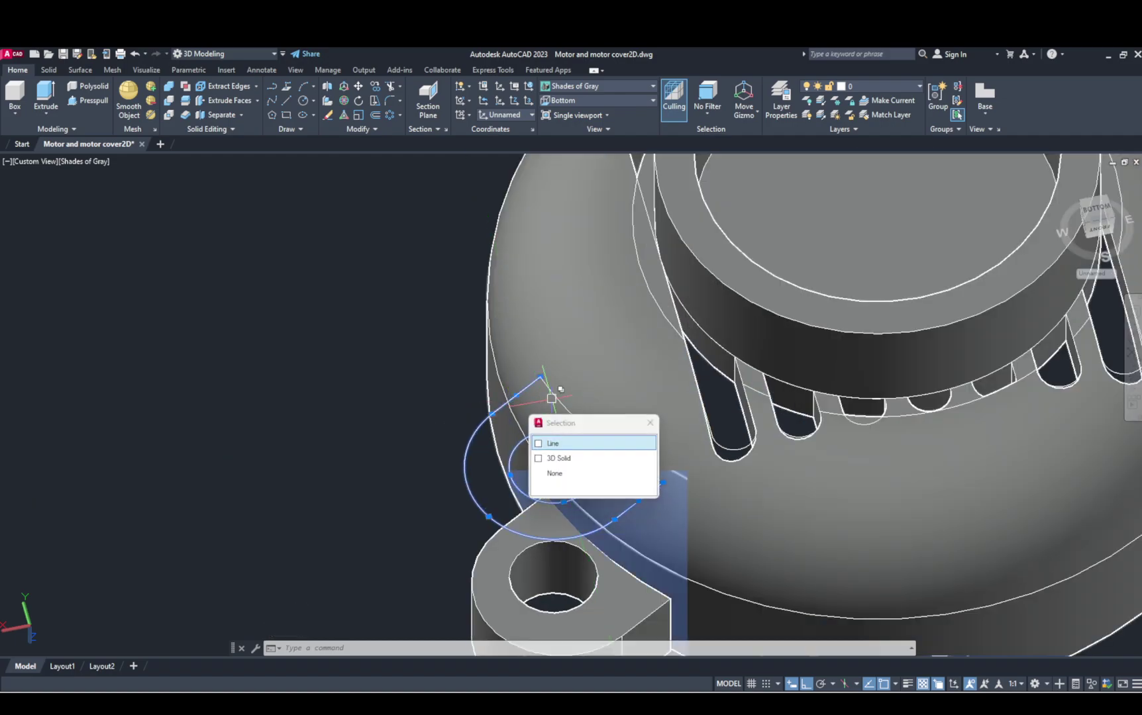
pyautogui.click(559, 442)
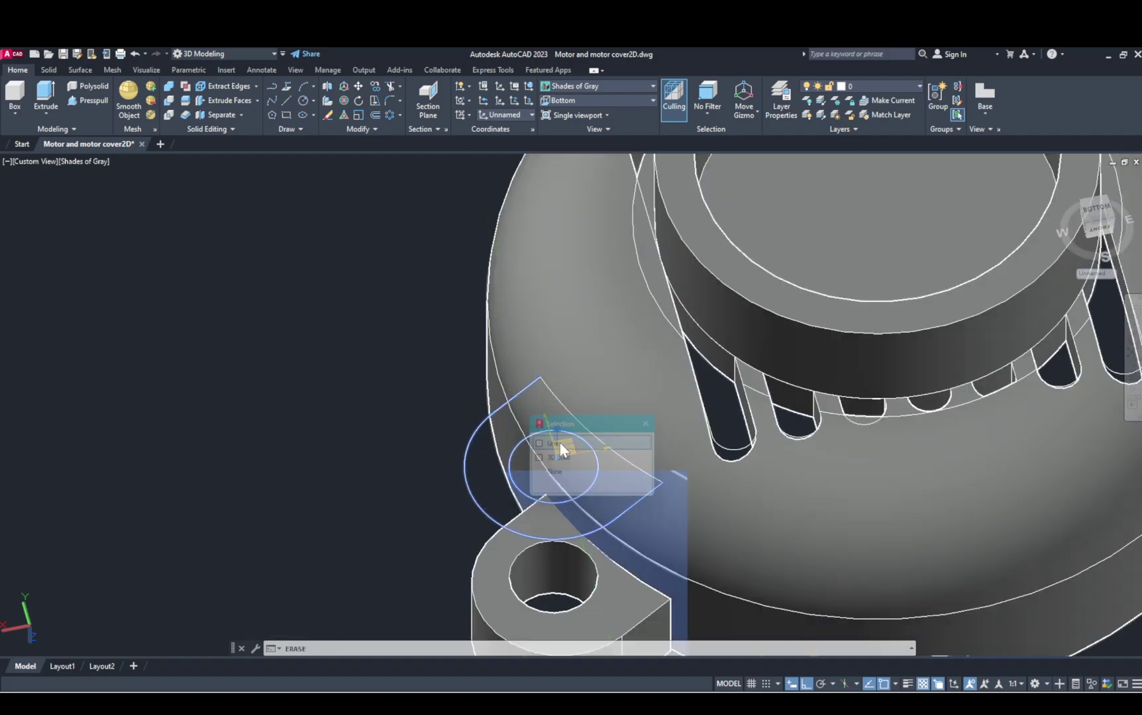
pyautogui.press('Delete')
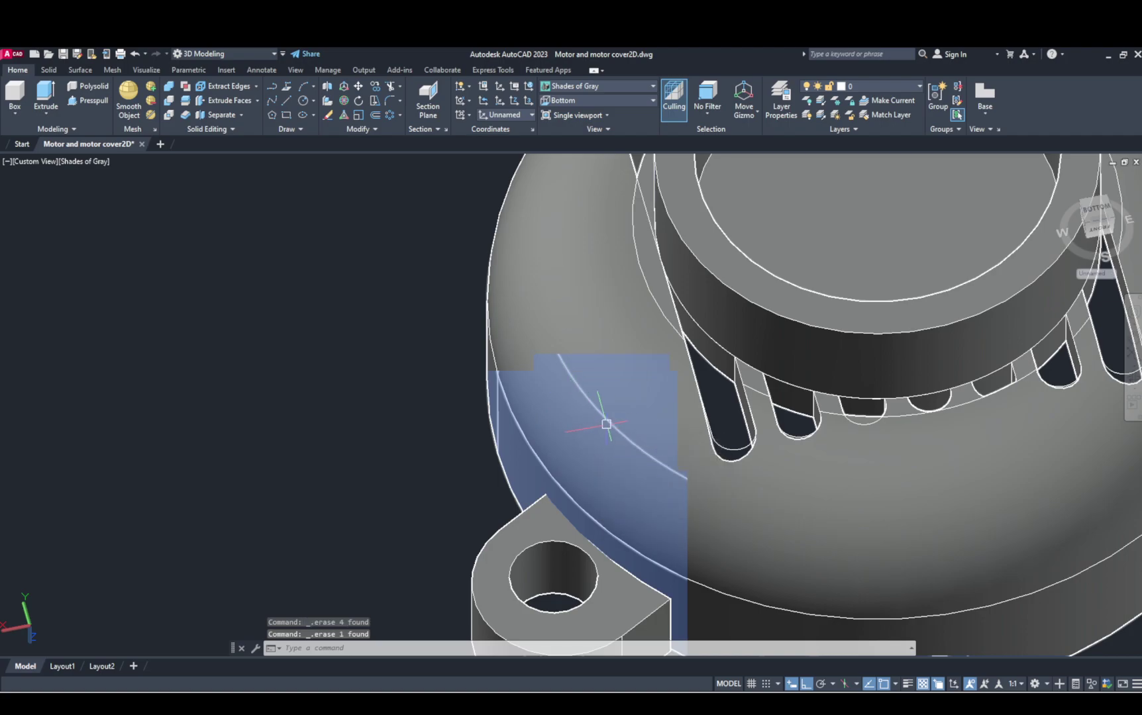
pyautogui.scroll(-5, 653, 413)
pyautogui.press('Escape')
pyautogui.scroll(-4, 767, 397)
pyautogui.click(865, 282)
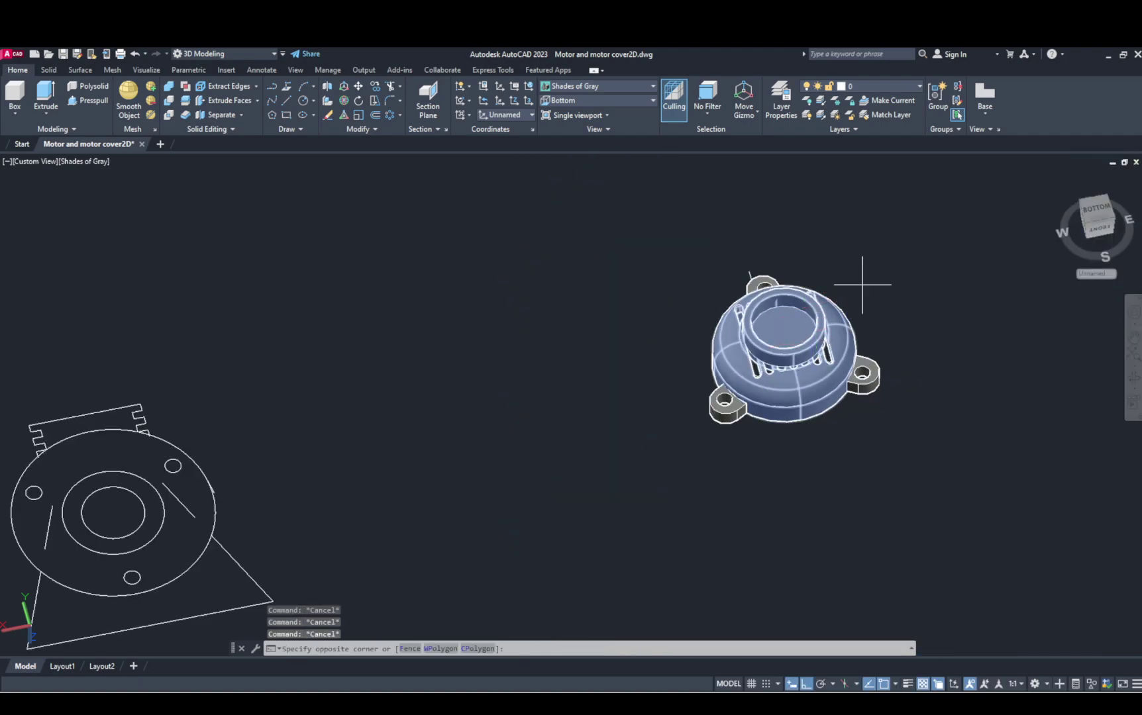
pyautogui.click(616, 438)
pyautogui.press('Escape')
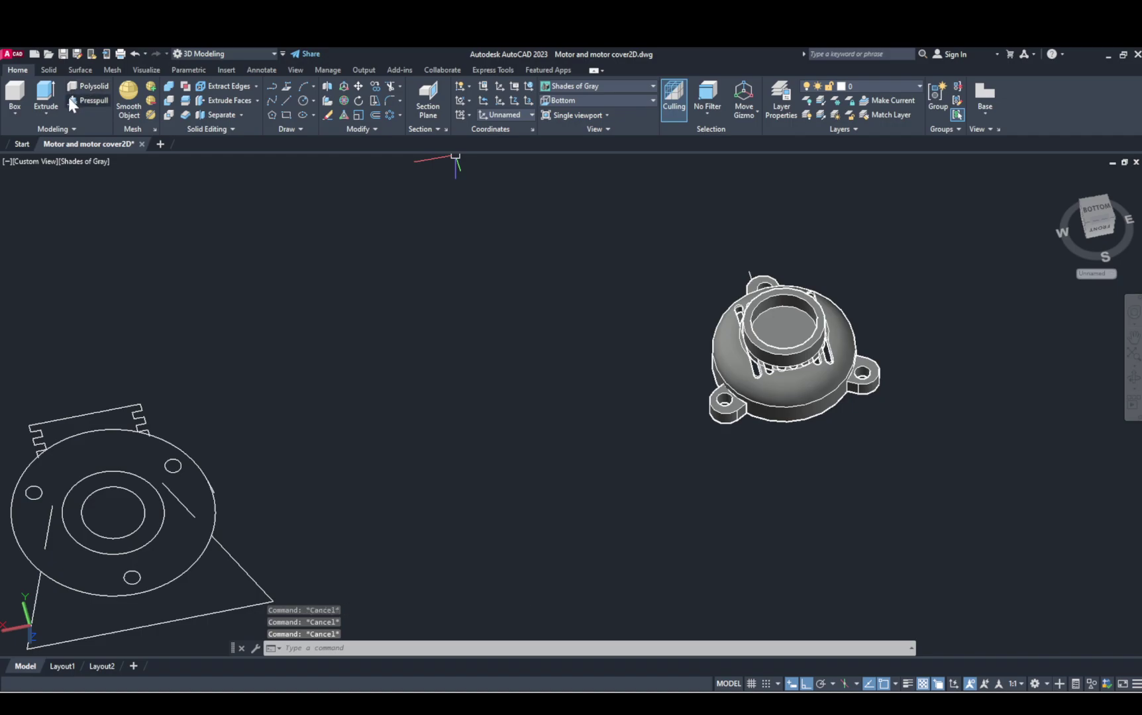
# Step: Union the cover body with its three mounting tabs into one solid
pyautogui.click(169, 89)
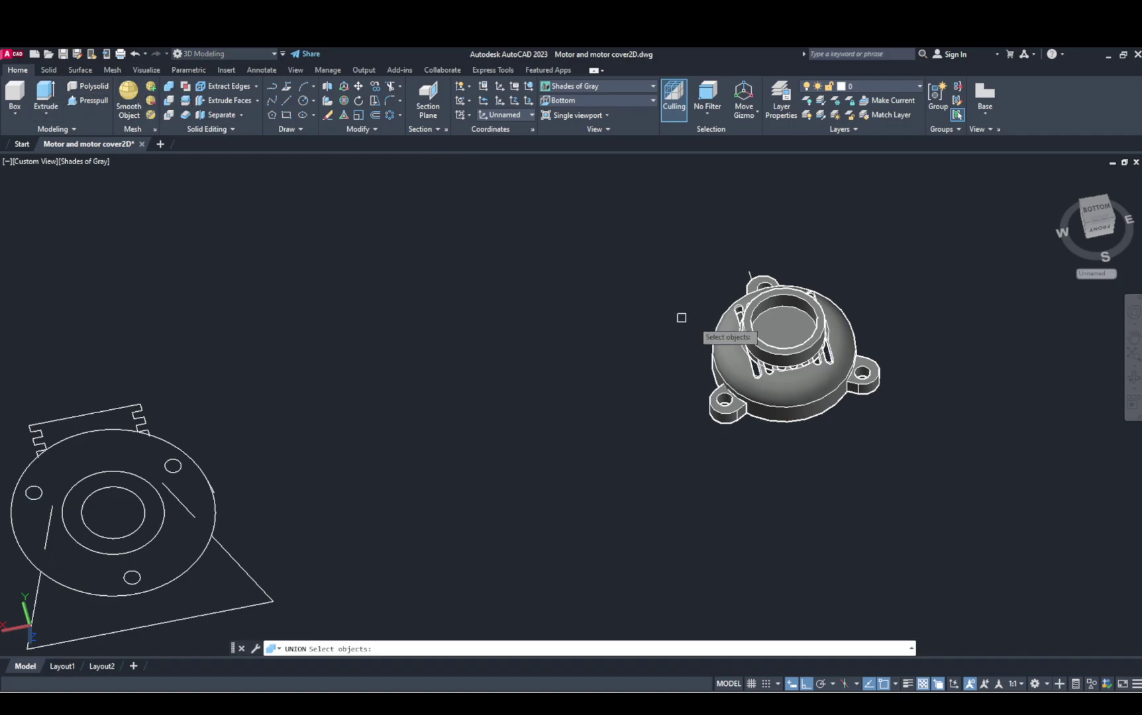
pyautogui.click(778, 375)
pyautogui.click(861, 426)
pyautogui.click(877, 378)
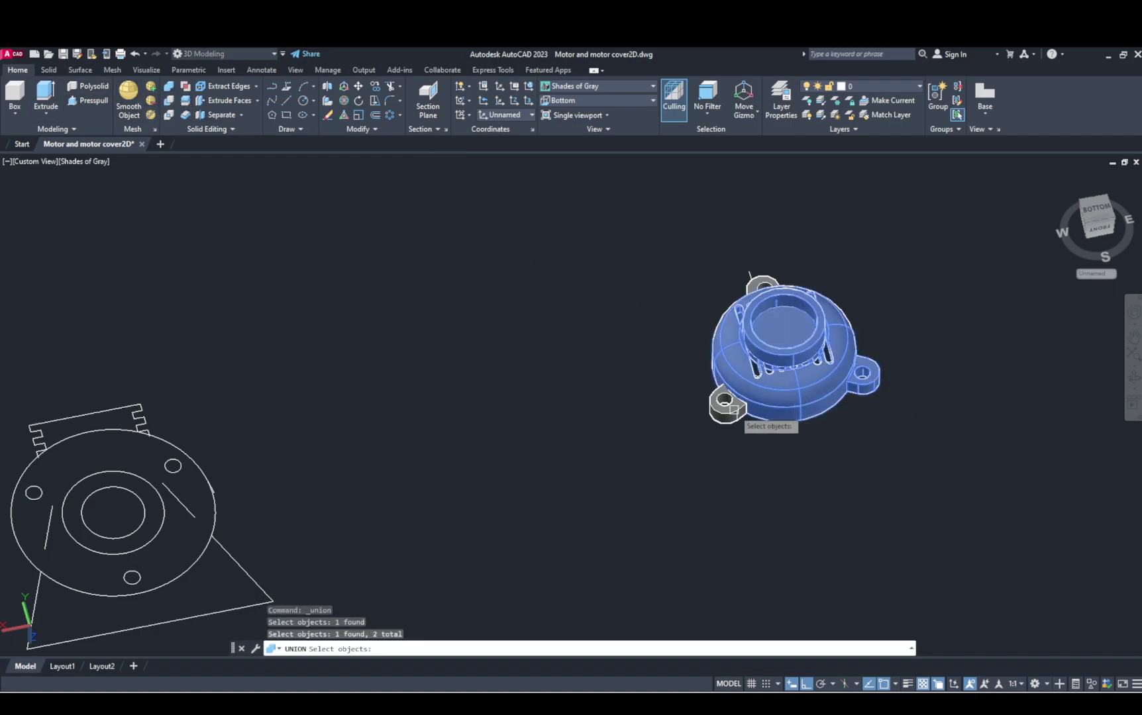
pyautogui.click(723, 404)
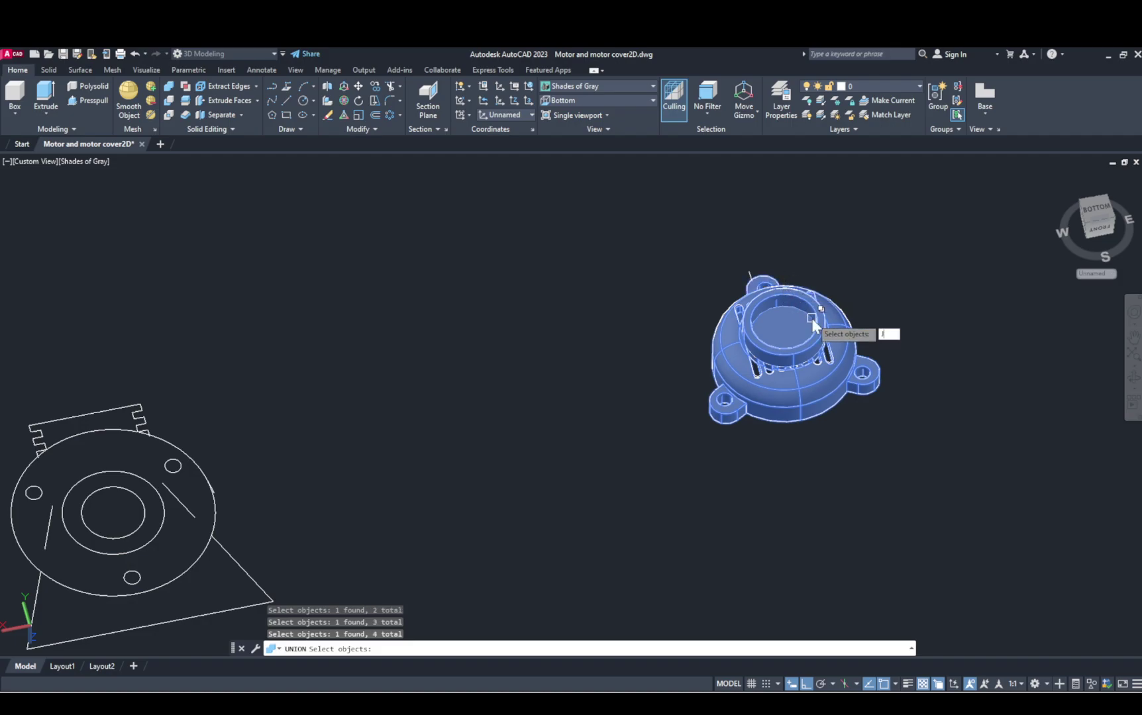
pyautogui.press('Return')
pyautogui.keyDown('shift'); pyautogui.moveTo(841, 417); pyautogui.dragTo(767, 446, button='middle'); pyautogui.keyUp('shift')
pyautogui.scroll(-2, 772, 444)
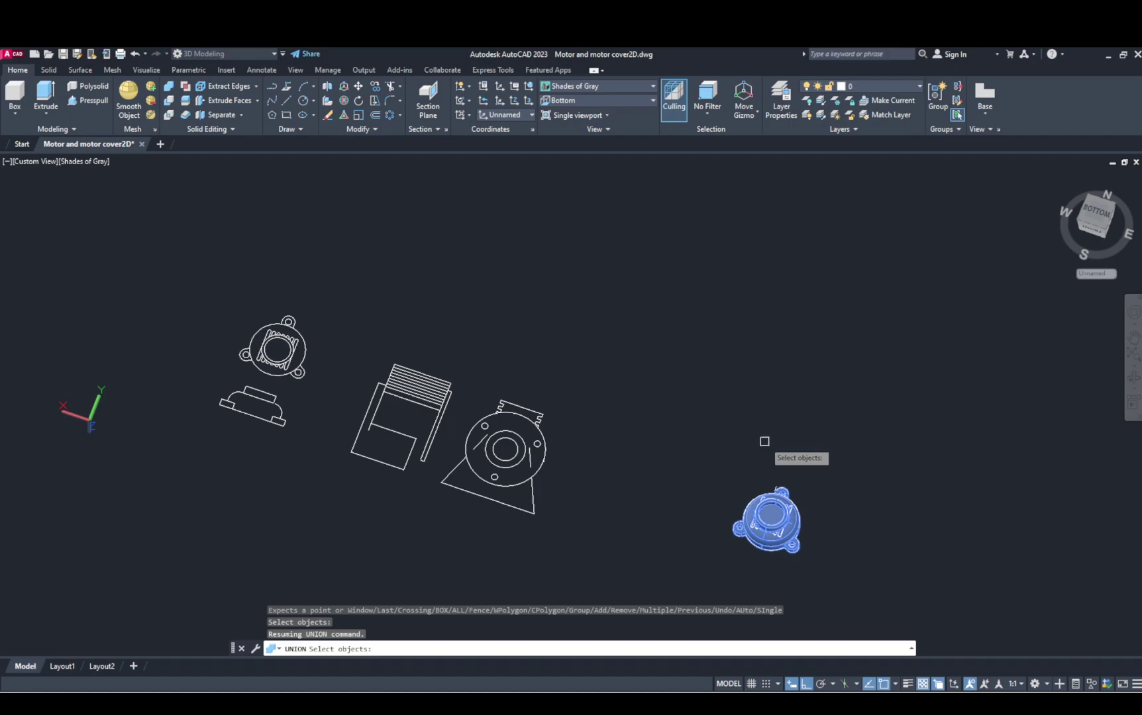
pyautogui.press('Return')
# Step: Check that the cover and its mounting tabs select together as a single solid
pyautogui.scroll(4, 776, 491)
pyautogui.moveTo(776, 491); pyautogui.dragTo(644, 335, button='middle')
pyautogui.scroll(4, 652, 354)
pyautogui.click(631, 394)
pyautogui.press('Escape')
pyautogui.click(640, 398)
pyautogui.press('Escape')
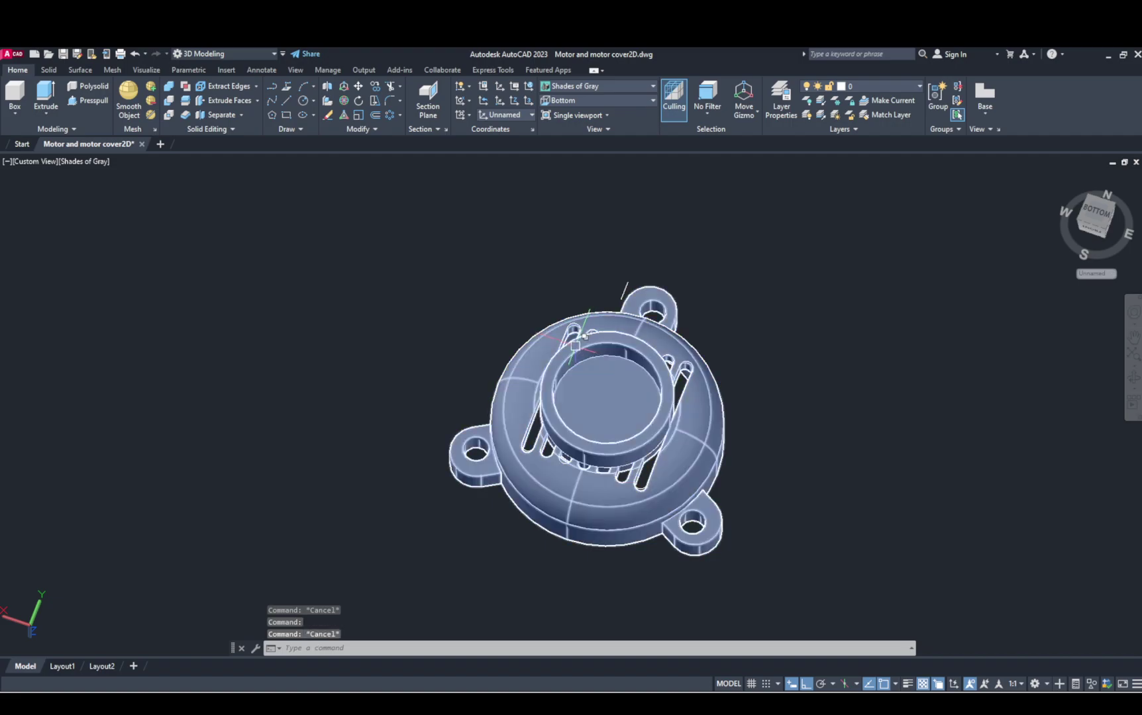
# Step: Presspull the circular floor inside the cover's collar downward through the body to open the central bore
pyautogui.click(80, 104)
pyautogui.click(612, 383)
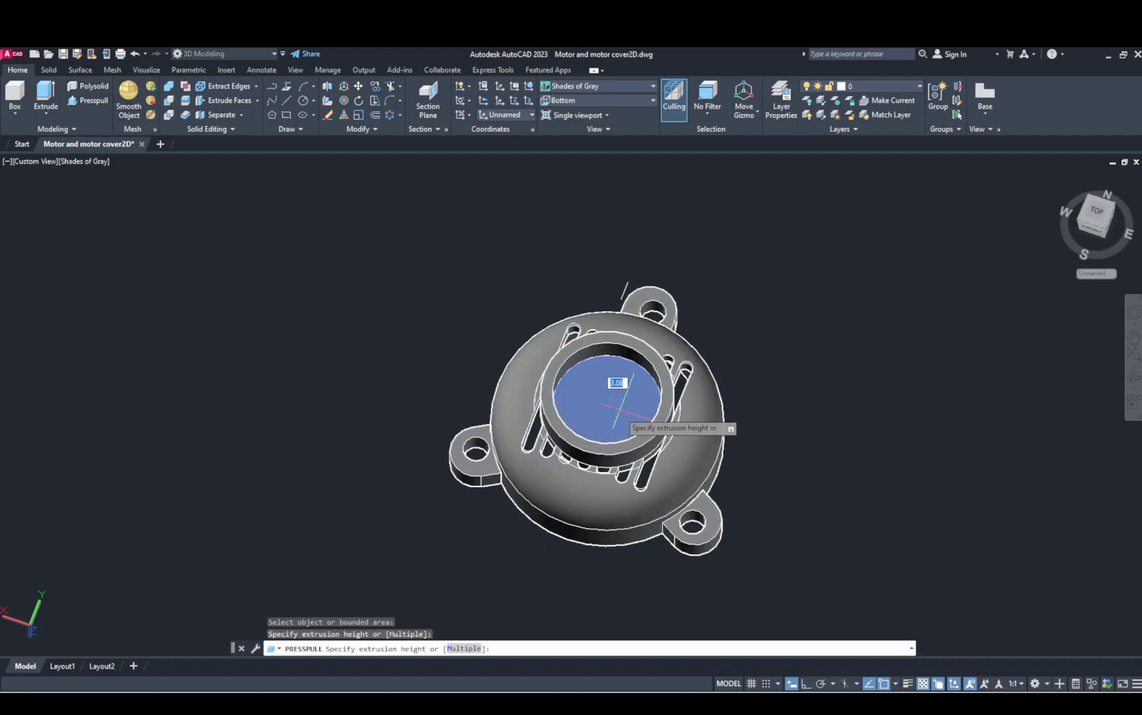
pyautogui.click(596, 572)
pyautogui.keyDown('shift'); pyautogui.moveTo(596, 572); pyautogui.dragTo(663, 451, button='middle'); pyautogui.keyUp('shift')
pyautogui.click(663, 451)
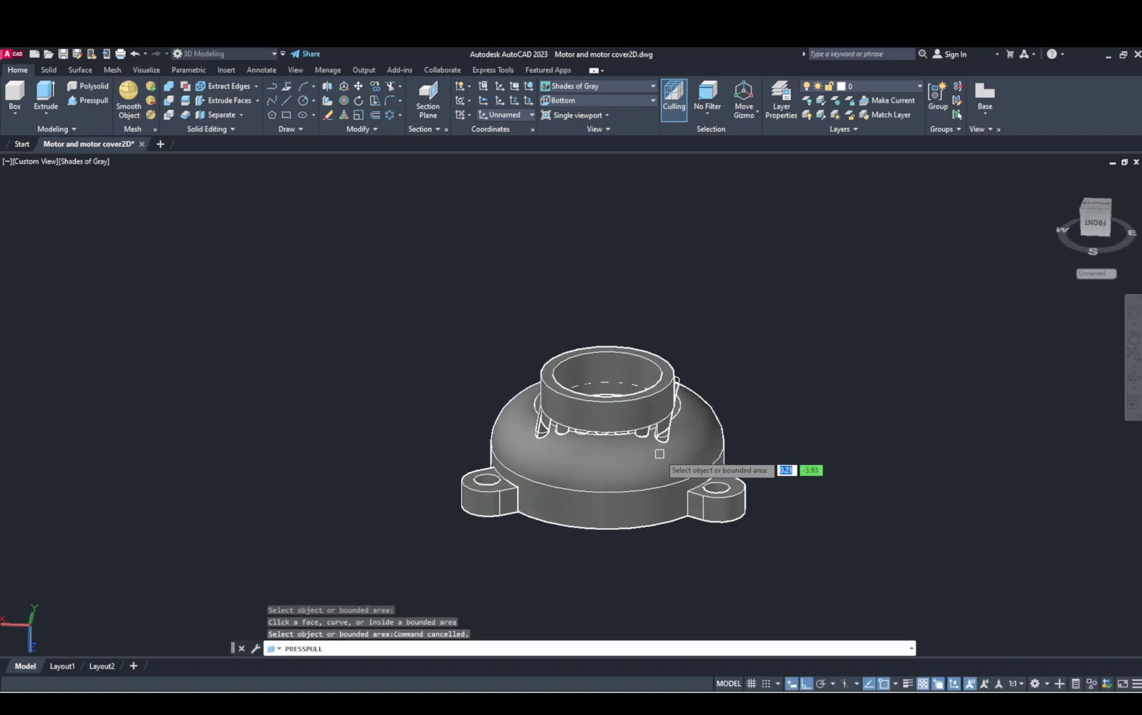
pyautogui.press('Escape')
# Step: Move the cover solid sideways, clear of the leftover sketch geometry
pyautogui.click(662, 424)
pyautogui.click(663, 424)
pyautogui.click(987, 434)
# Step: Try to delete the leftover sketch geometry with an area selection, and undo the deletion
pyautogui.click(707, 354)
pyautogui.click(499, 555)
pyautogui.press('Delete')
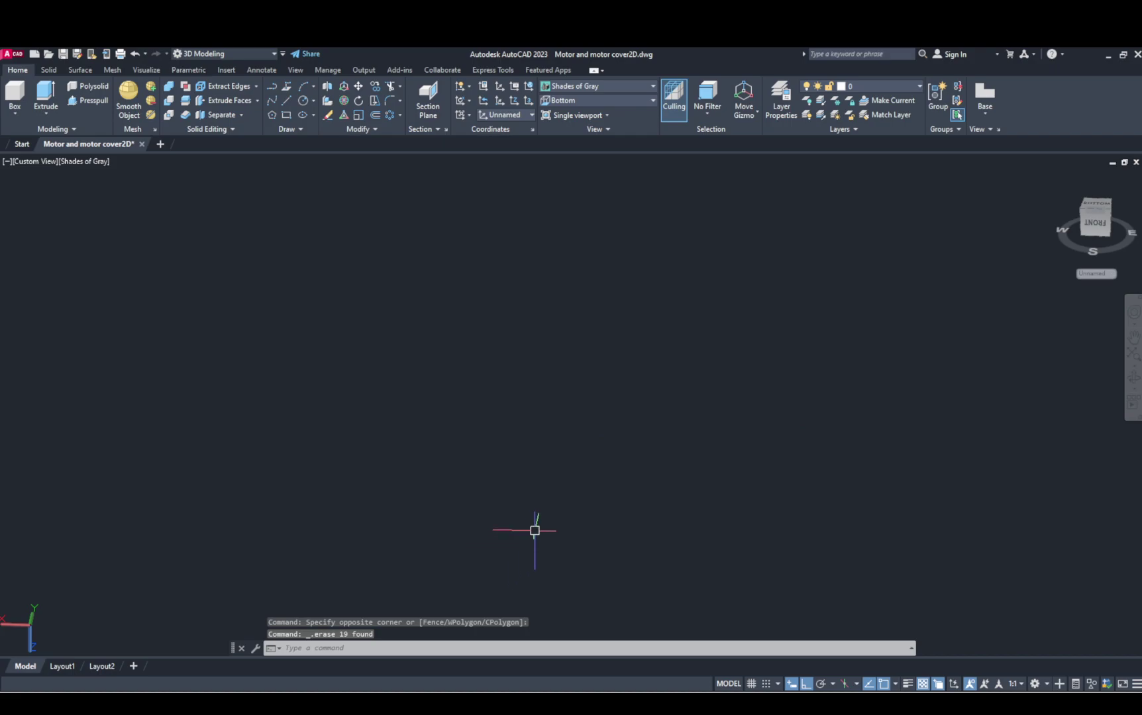
pyautogui.hotkey('ctrl', 'z')
pyautogui.press('Escape')
# Step: Delete the leftover circles, slot outlines and tab outline beside the moved cover
pyautogui.click(720, 331)
pyautogui.click(524, 608)
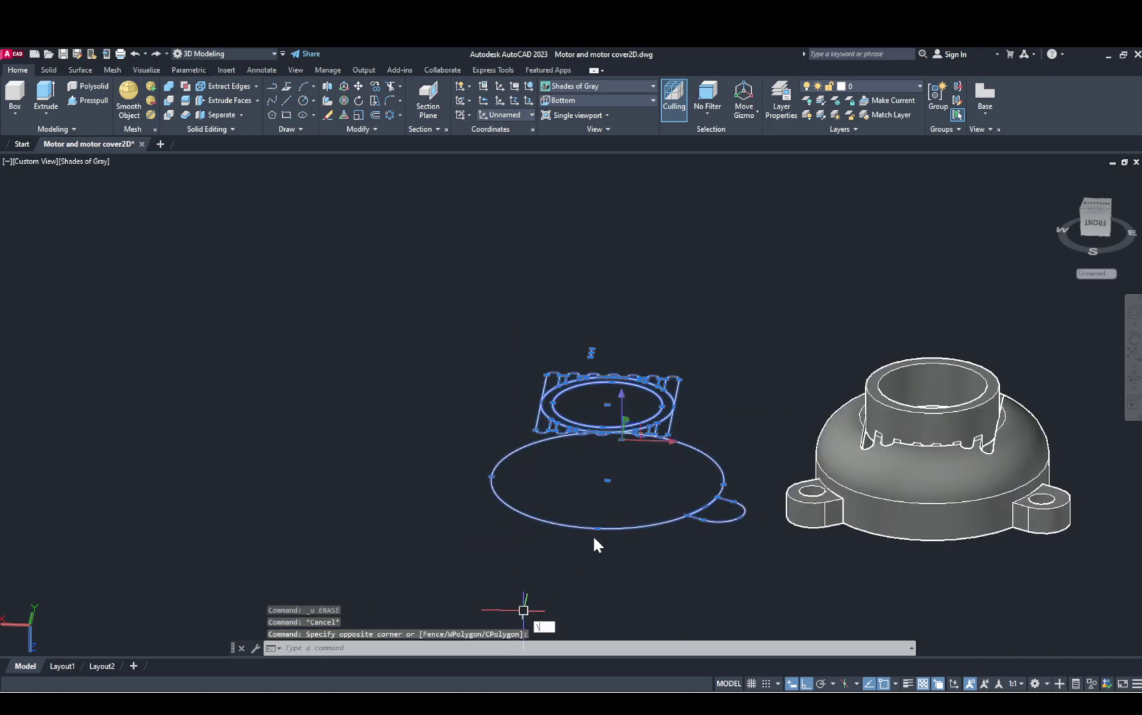
pyautogui.click(634, 521)
pyautogui.press('Delete')
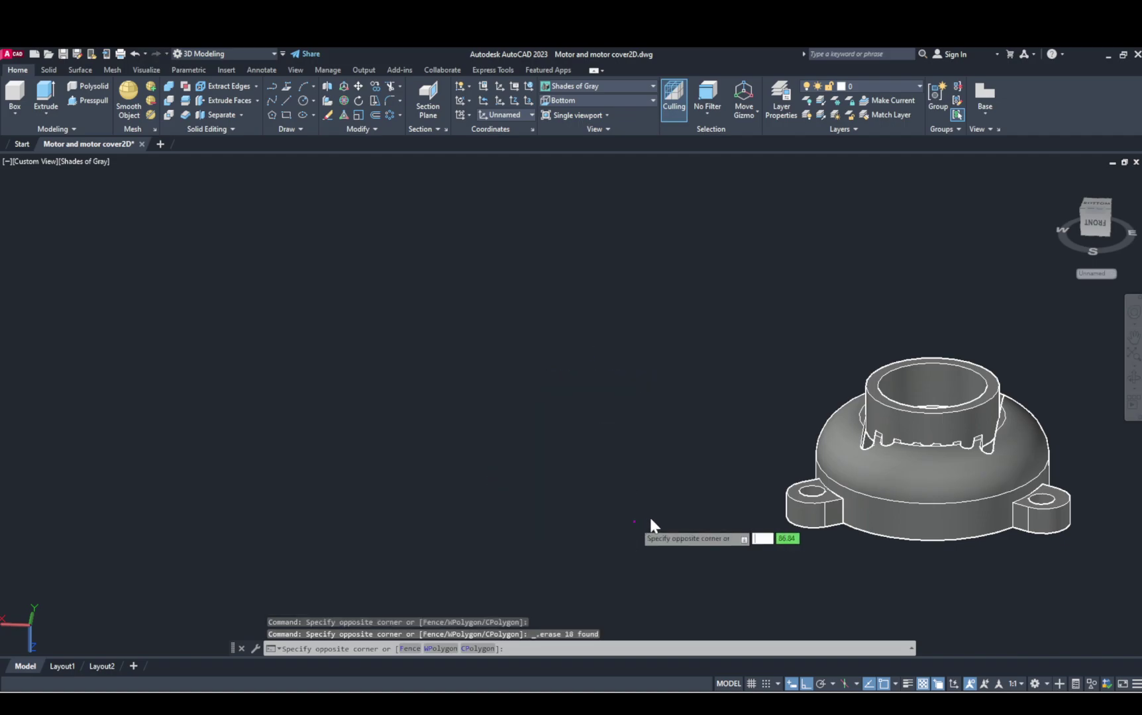
pyautogui.scroll(-2, 649, 516)
pyautogui.press('Escape')
# Step: Turn on the hidden line layer to display the hidden edges of the motor's 2D views
pyautogui.scroll(3, 837, 463)
pyautogui.keyDown('shift'); pyautogui.moveTo(837, 463); pyautogui.dragTo(903, 498, button='middle'); pyautogui.keyUp('shift')
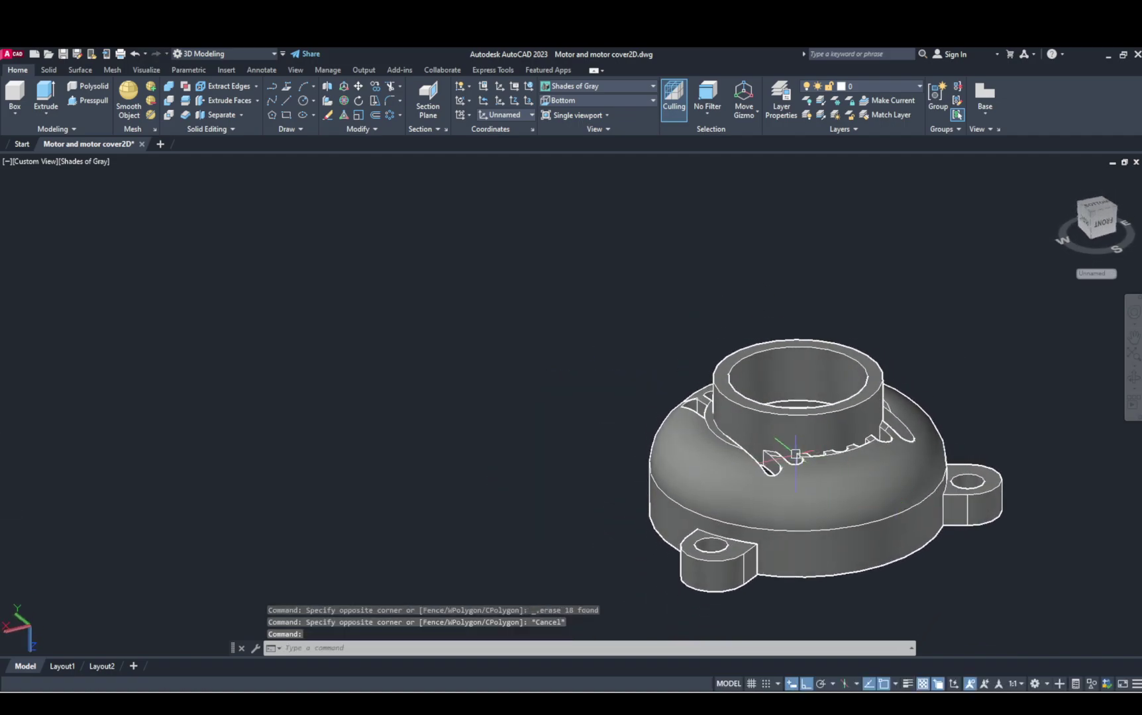
pyautogui.press('Escape')
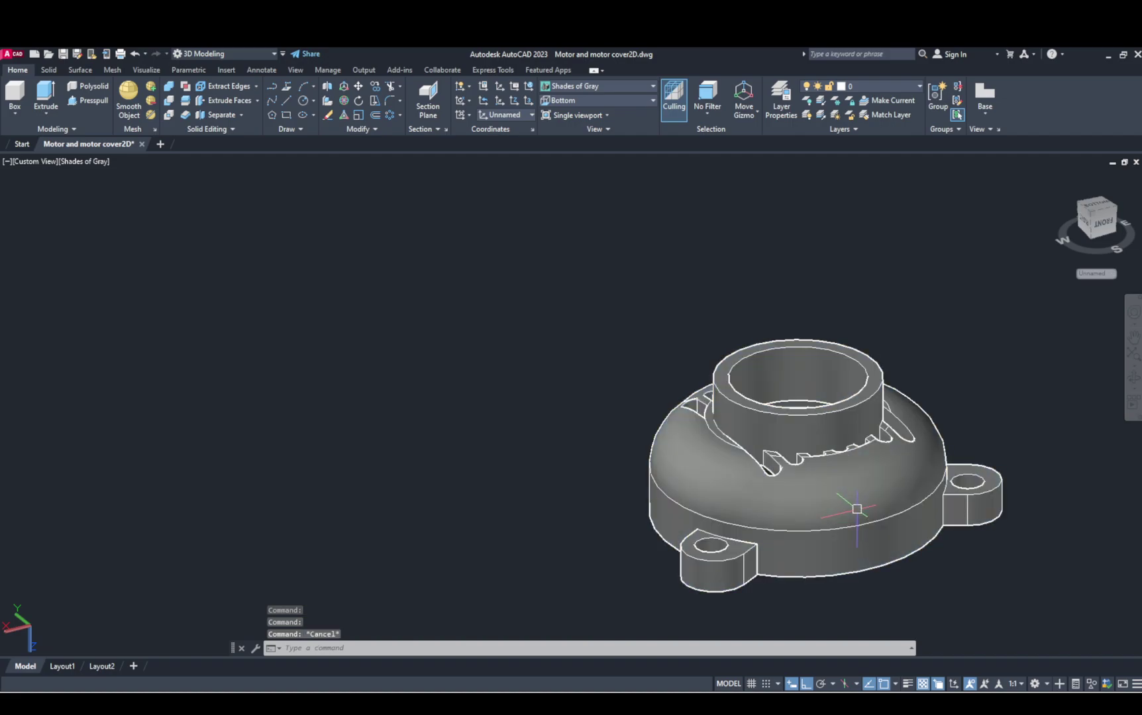
pyautogui.scroll(-5, 871, 525)
pyautogui.moveTo(523, 532); pyautogui.dragTo(575, 436, button='middle')
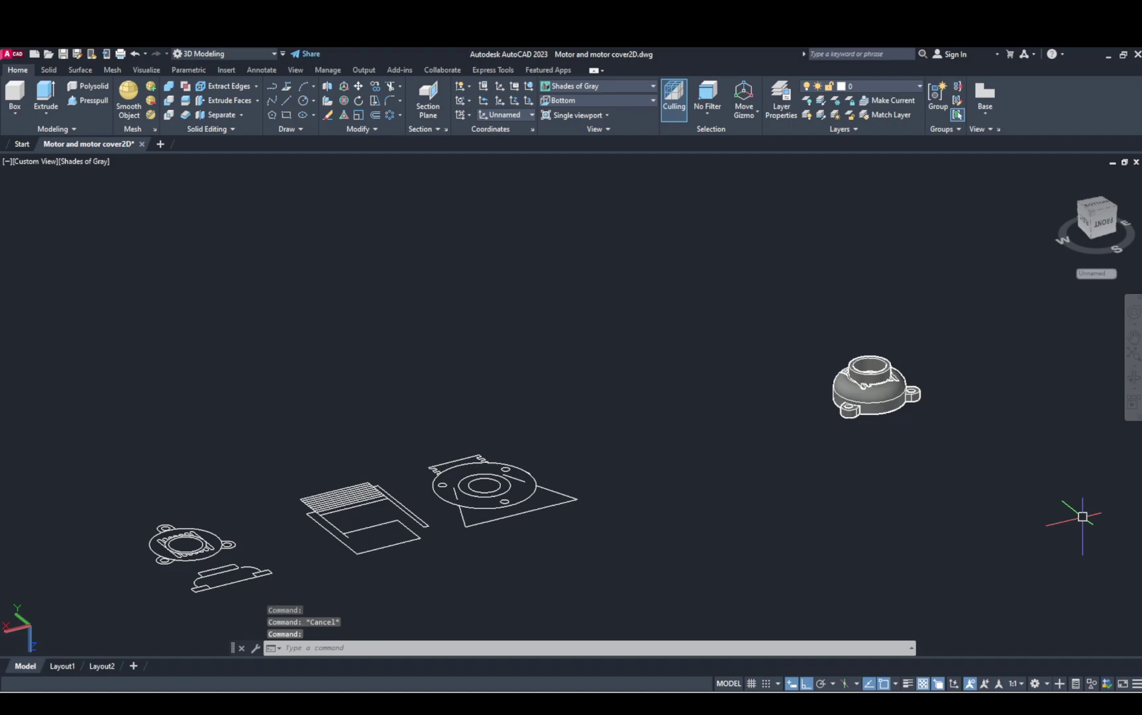
pyautogui.keyDown('shift'); pyautogui.moveTo(551, 448); pyautogui.dragTo(459, 495, button='middle'); pyautogui.keyUp('shift')
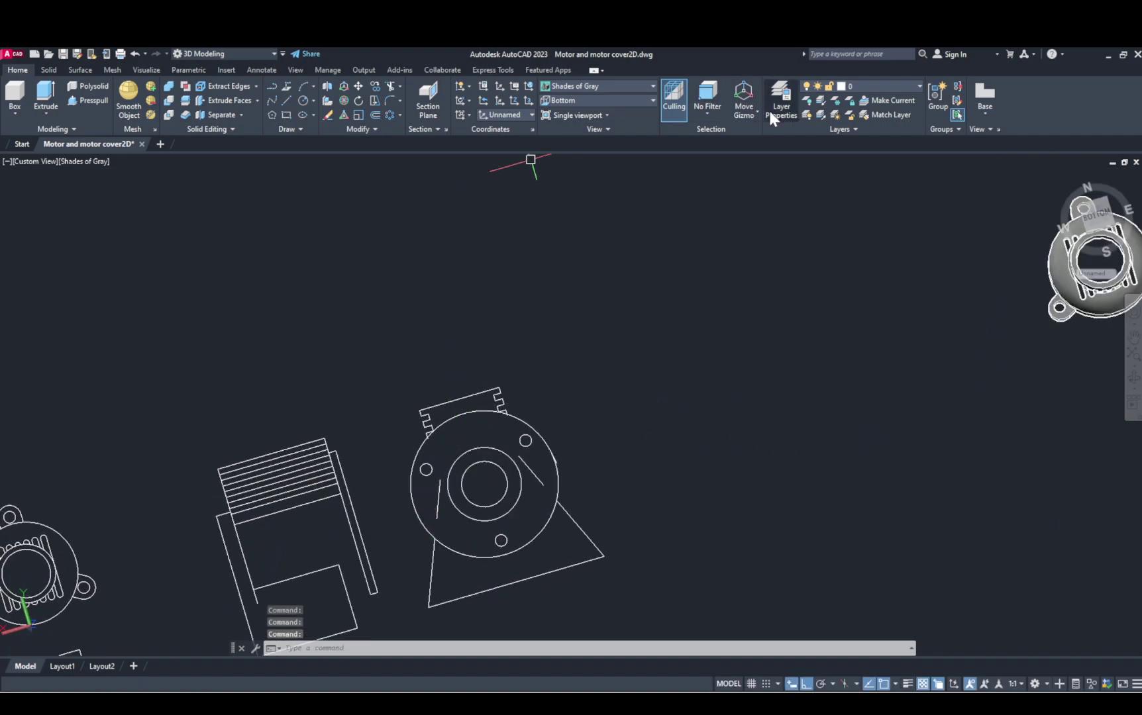
pyautogui.click(863, 89)
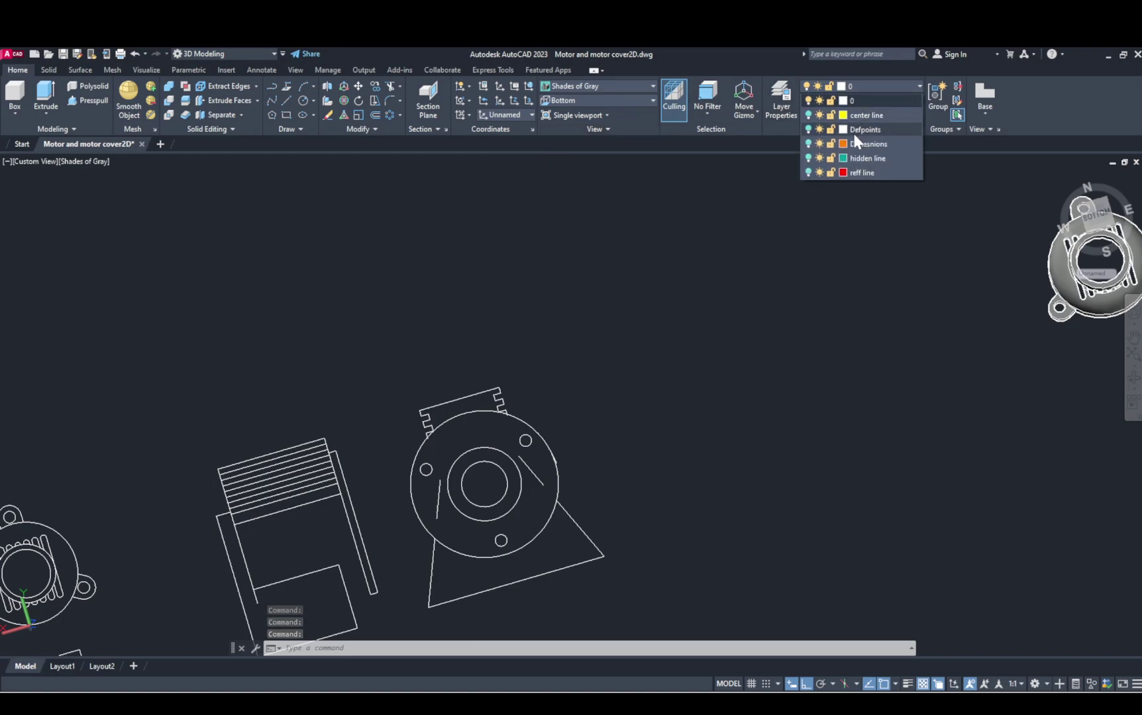
pyautogui.click(808, 157)
pyautogui.press('Escape')
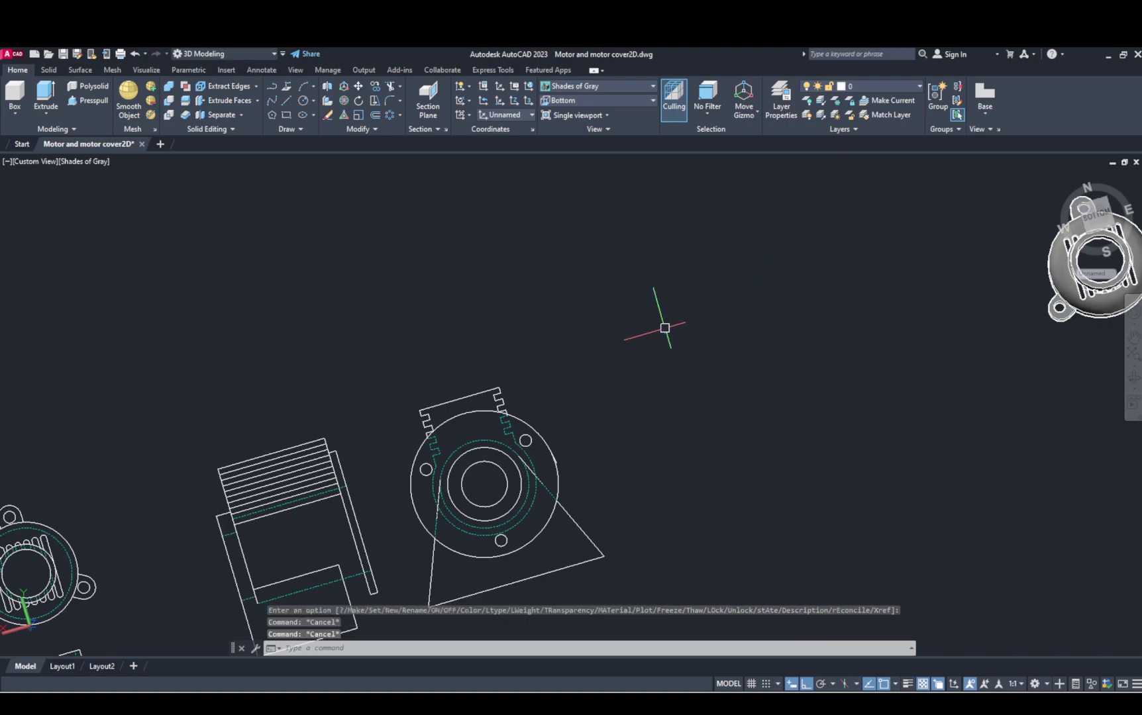
# Step: Copy the motor's entire circular end view from its lower-right base corner to the empty space beside the original
pyautogui.moveTo(662, 327); pyautogui.dragTo(663, 247, button='middle')
pyautogui.press('Escape')
pyautogui.click(615, 247)
pyautogui.click(424, 516)
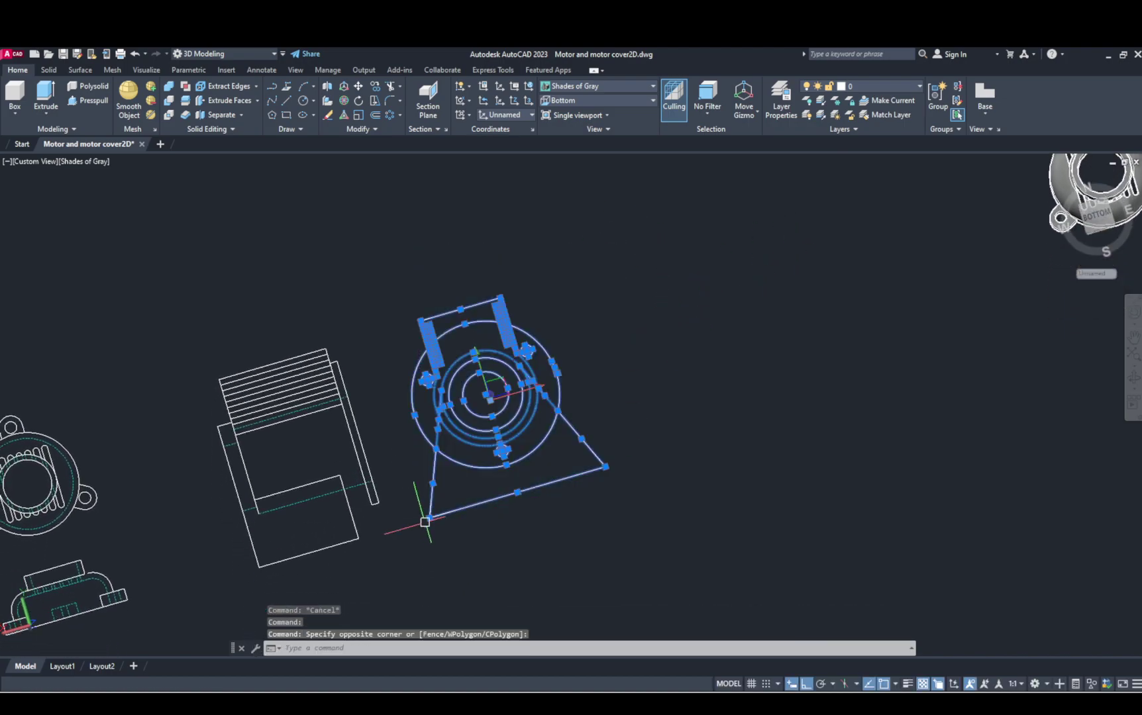
pyautogui.write('o')
pyautogui.press('Return')
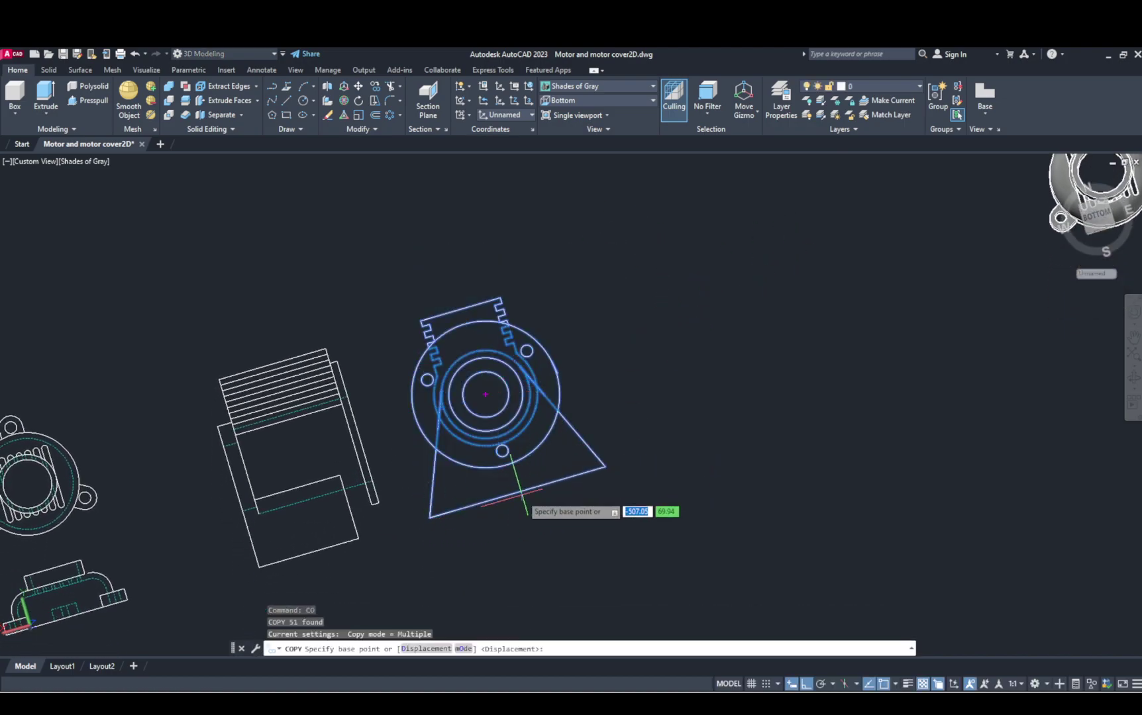
pyautogui.click(604, 466)
pyautogui.click(855, 391)
pyautogui.press('Escape')
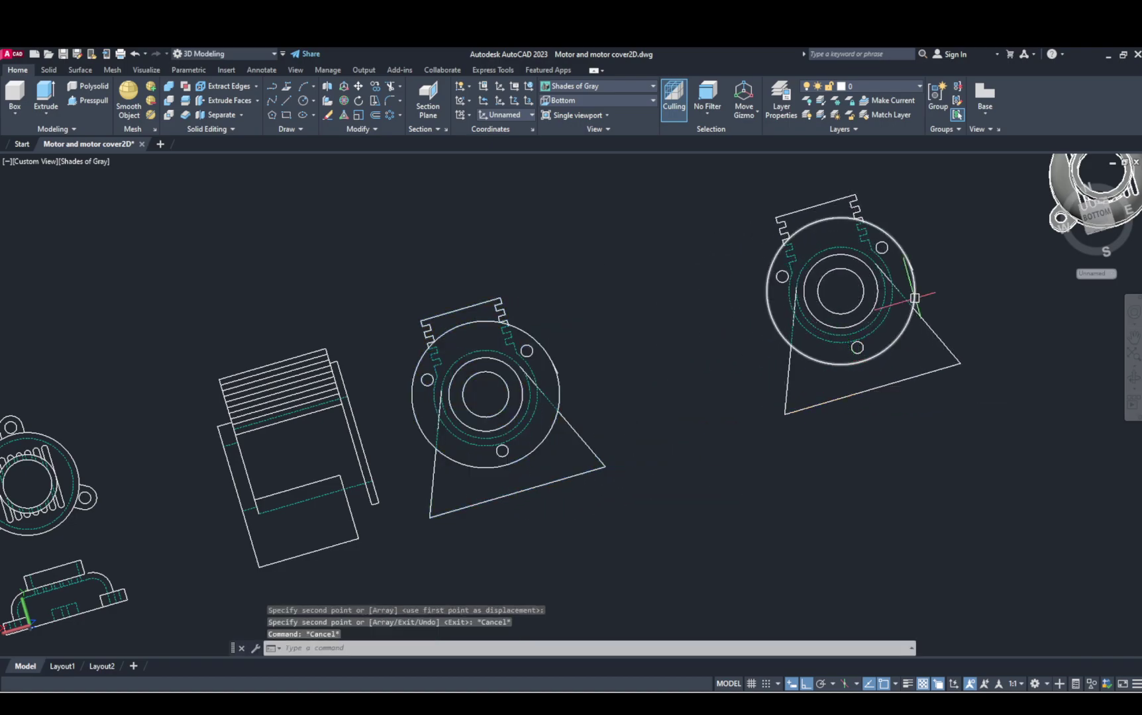
pyautogui.scroll(3, 935, 255)
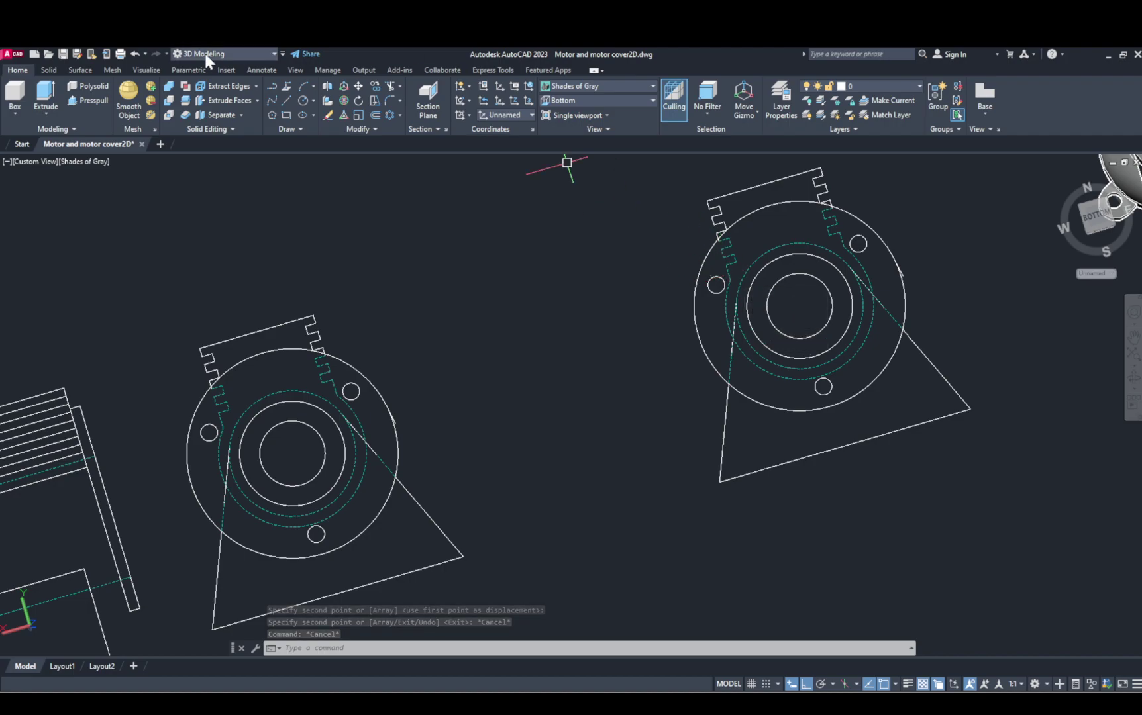
pyautogui.click(59, 97)
pyautogui.click(765, 246)
pyautogui.press('Escape')
pyautogui.press('Escape')
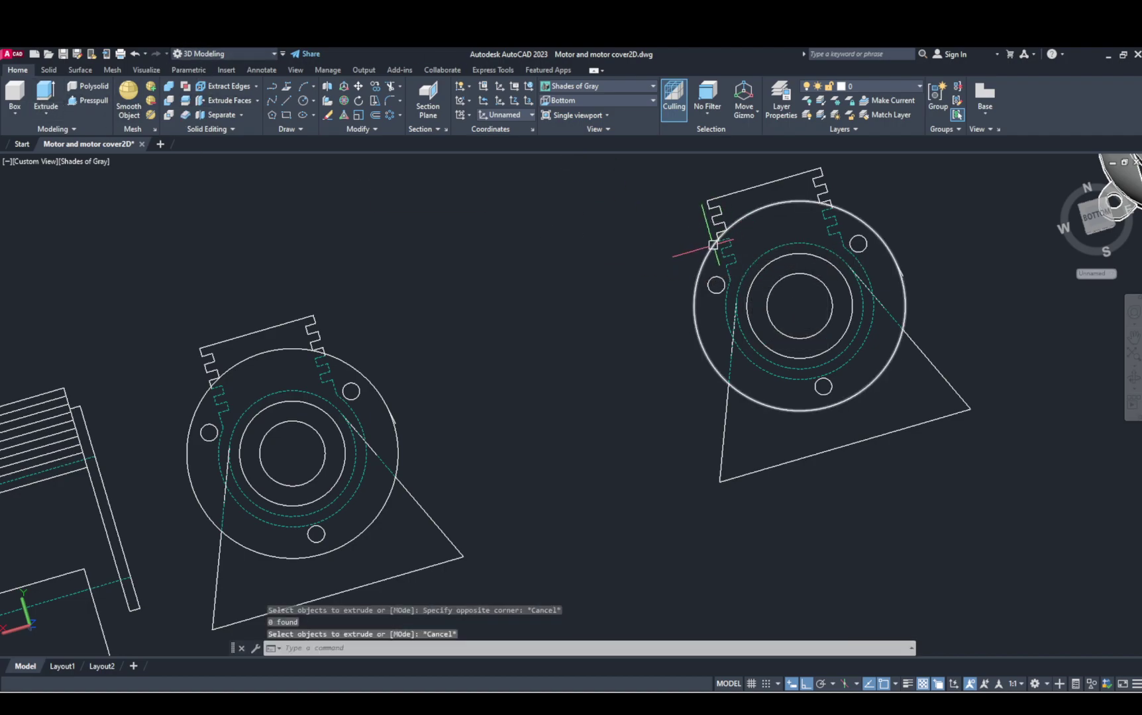
# Step: Delete the copied view's outer flange circle, short edge line, hidden support segments and outer part of the right slanted support line
pyautogui.click(712, 245)
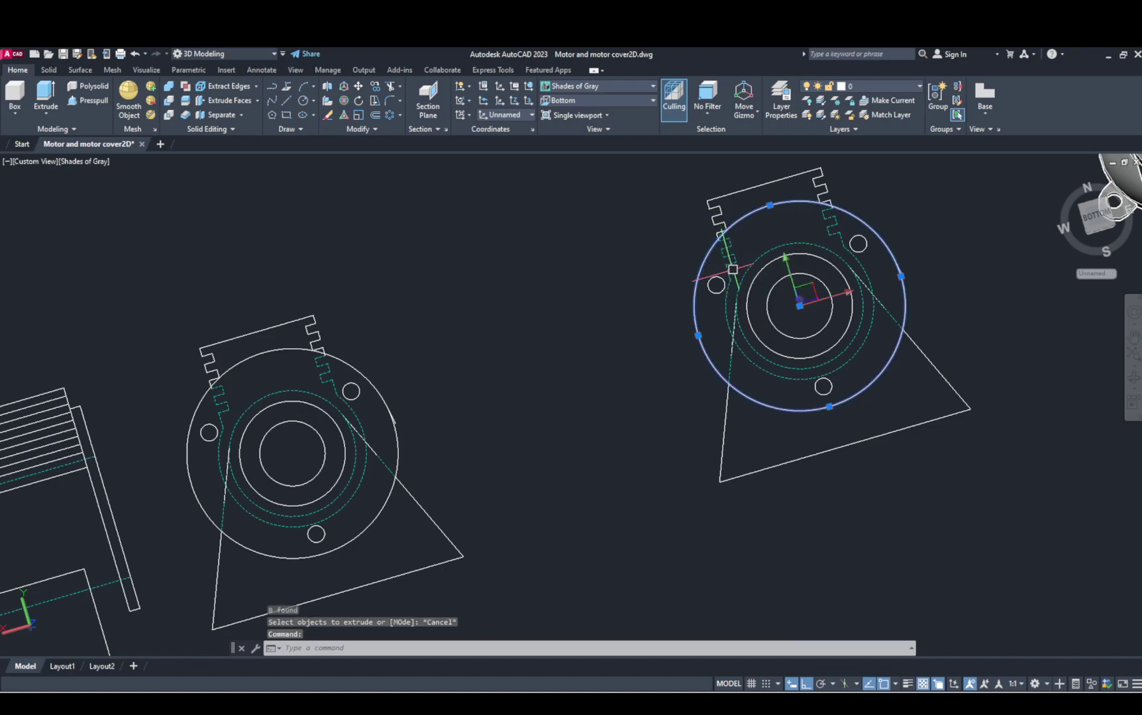
pyautogui.press('Delete')
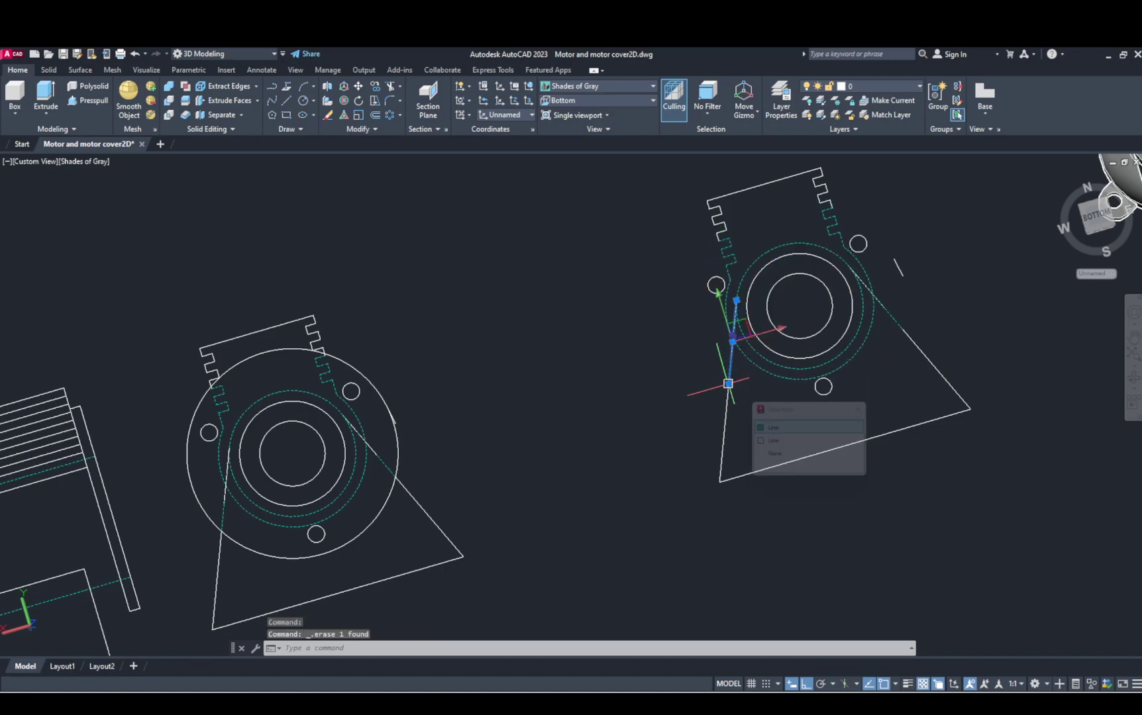
pyautogui.press('Delete')
pyautogui.click(927, 345)
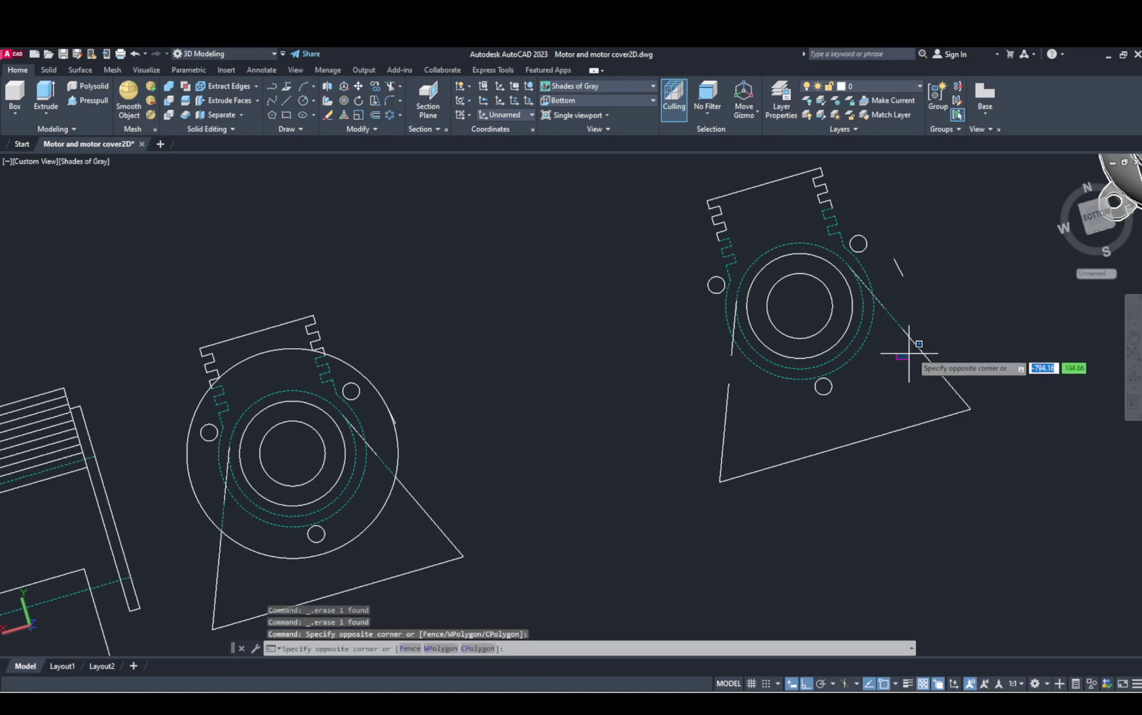
pyautogui.click(884, 378)
pyautogui.press('Delete')
pyautogui.click(932, 236)
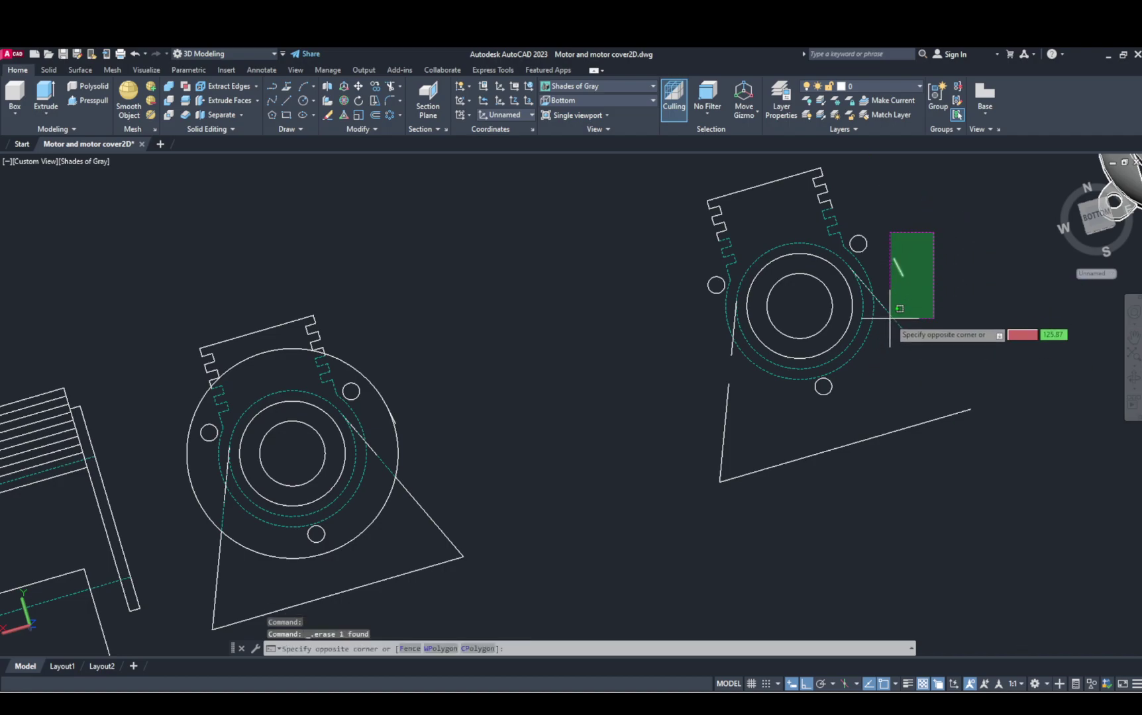
pyautogui.click(892, 324)
pyautogui.press('Delete')
# Step: Delete the remaining slanted support lines and the base line from the copied end view
pyautogui.click(735, 345)
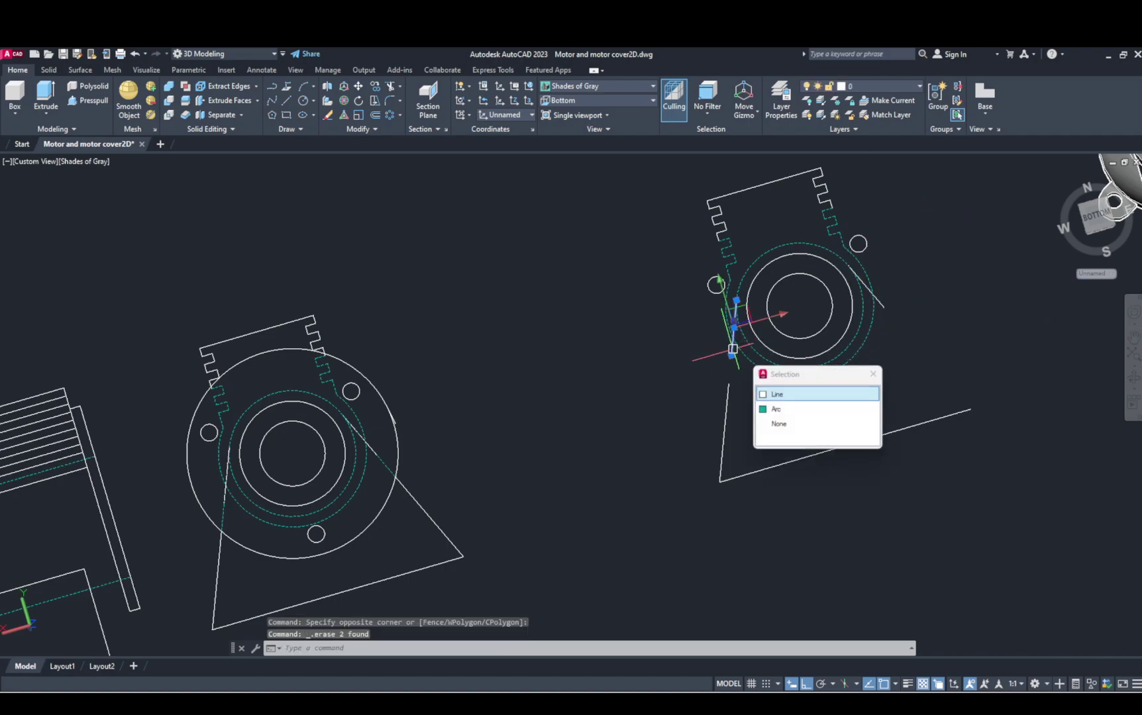
pyautogui.press('Delete')
pyautogui.click(887, 302)
pyautogui.press('Delete')
pyautogui.click(972, 405)
pyautogui.click(841, 448)
pyautogui.press('Delete')
pyautogui.click(733, 427)
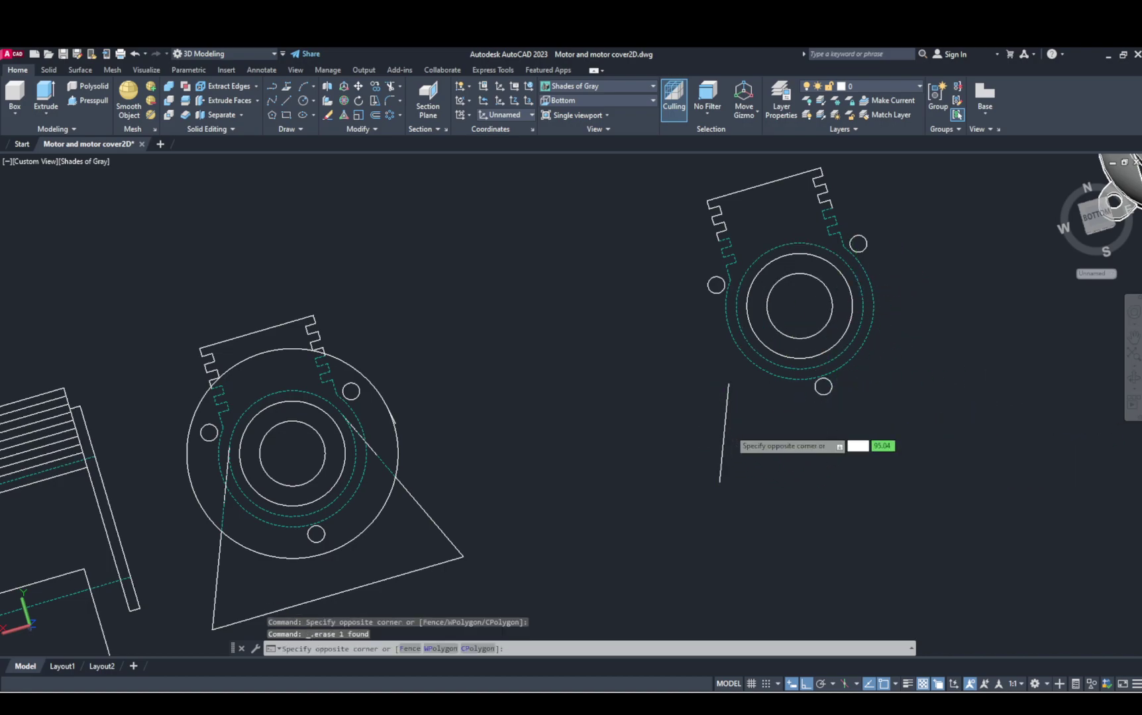
pyautogui.click(723, 430)
pyautogui.press('Delete')
# Step: Delete the three small bolt-hole circles around the copied end view
pyautogui.click(824, 396)
pyautogui.press('Delete')
pyautogui.click(858, 242)
pyautogui.press('Delete')
pyautogui.click(708, 287)
pyautogui.press('Delete')
pyautogui.click(830, 194)
pyautogui.press('Escape')
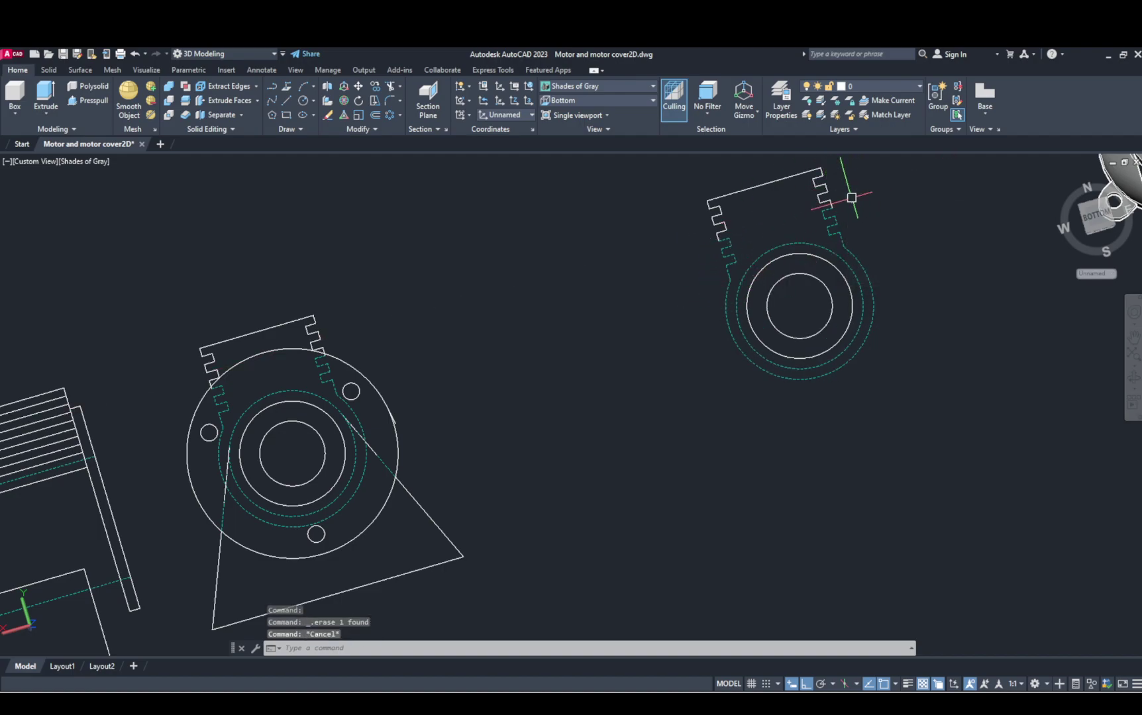
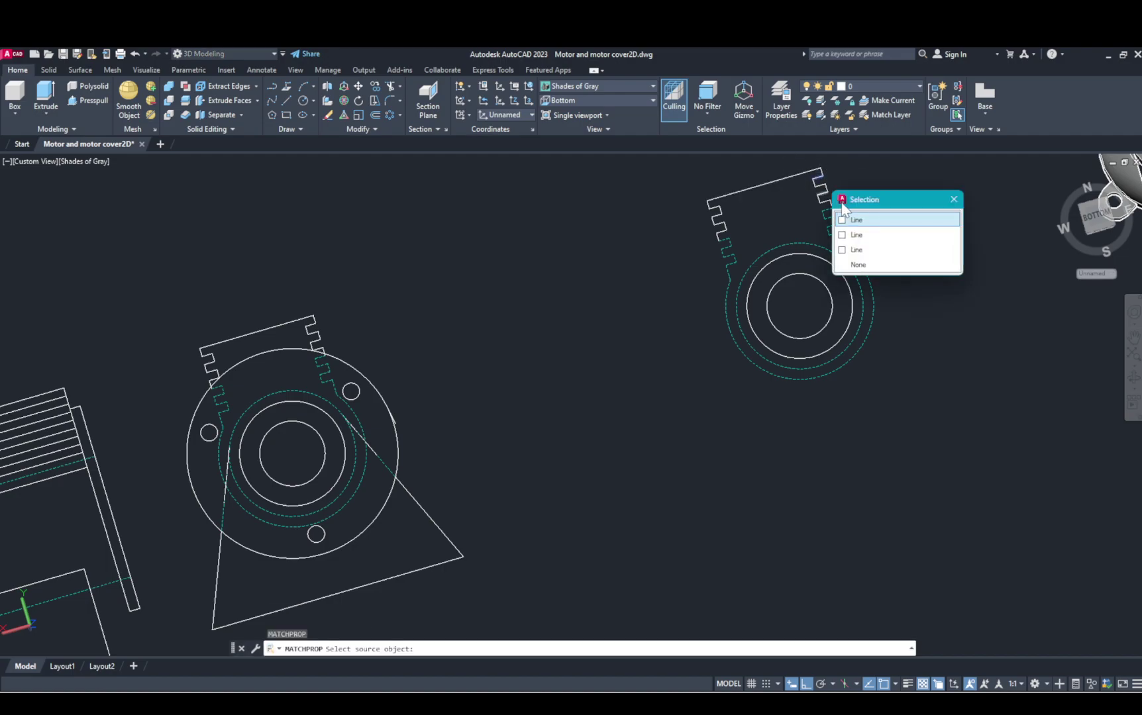
pyautogui.click(922, 234)
pyautogui.click(930, 206)
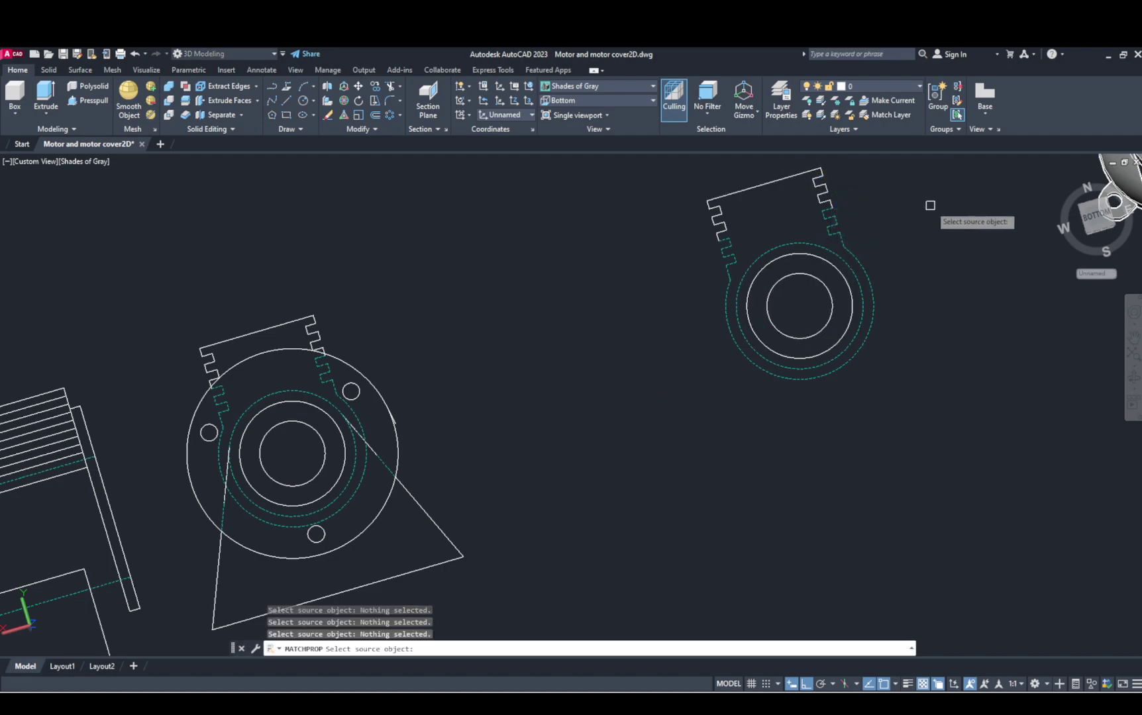
pyautogui.click(848, 244)
pyautogui.click(885, 287)
pyautogui.click(865, 253)
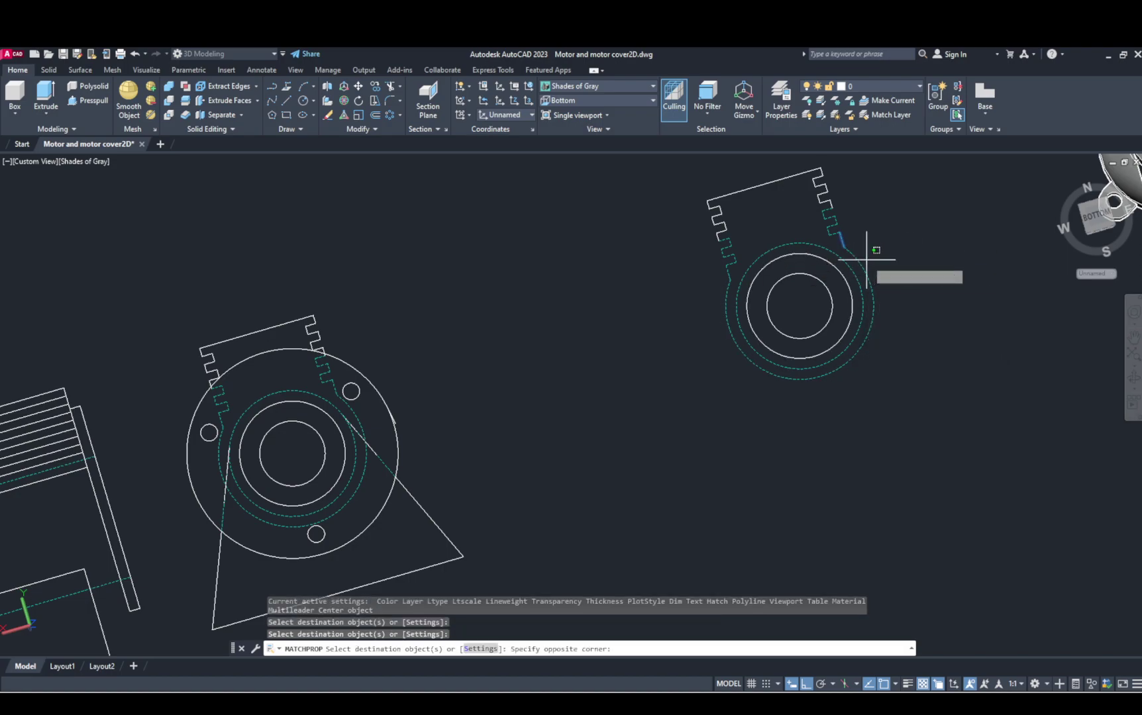
pyautogui.press('Escape')
pyautogui.press('Escape')
pyautogui.press('Escape')
pyautogui.write('MAA')
pyautogui.press('Return')
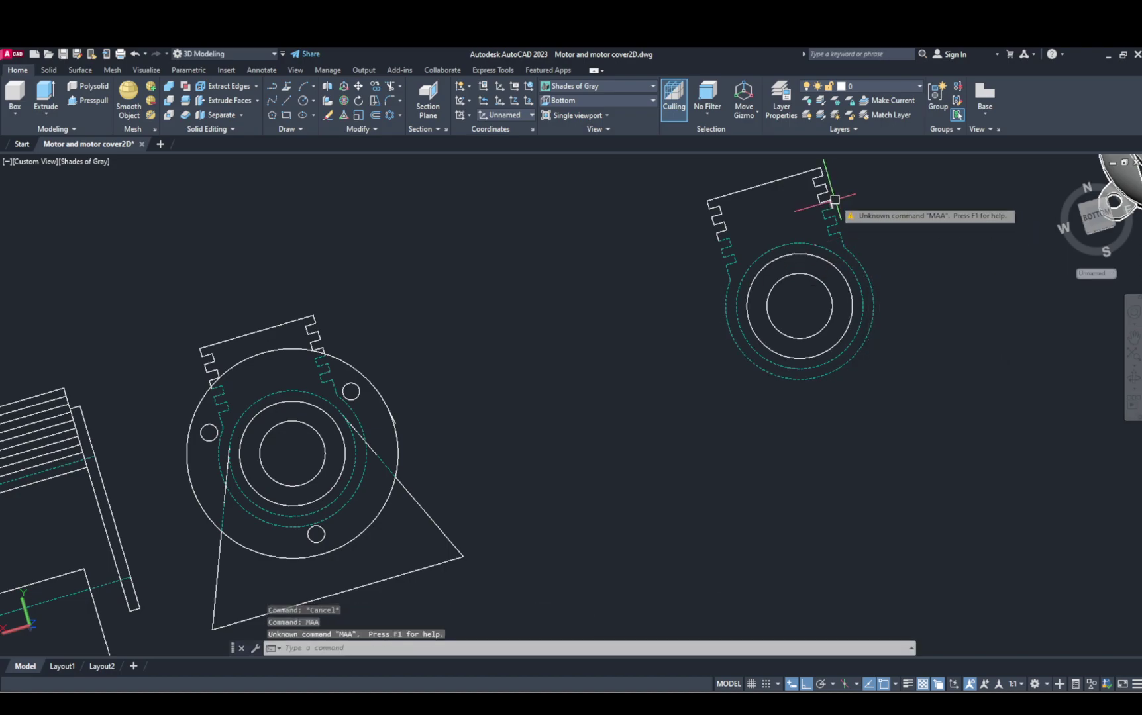
pyautogui.click(820, 183)
pyautogui.click(868, 231)
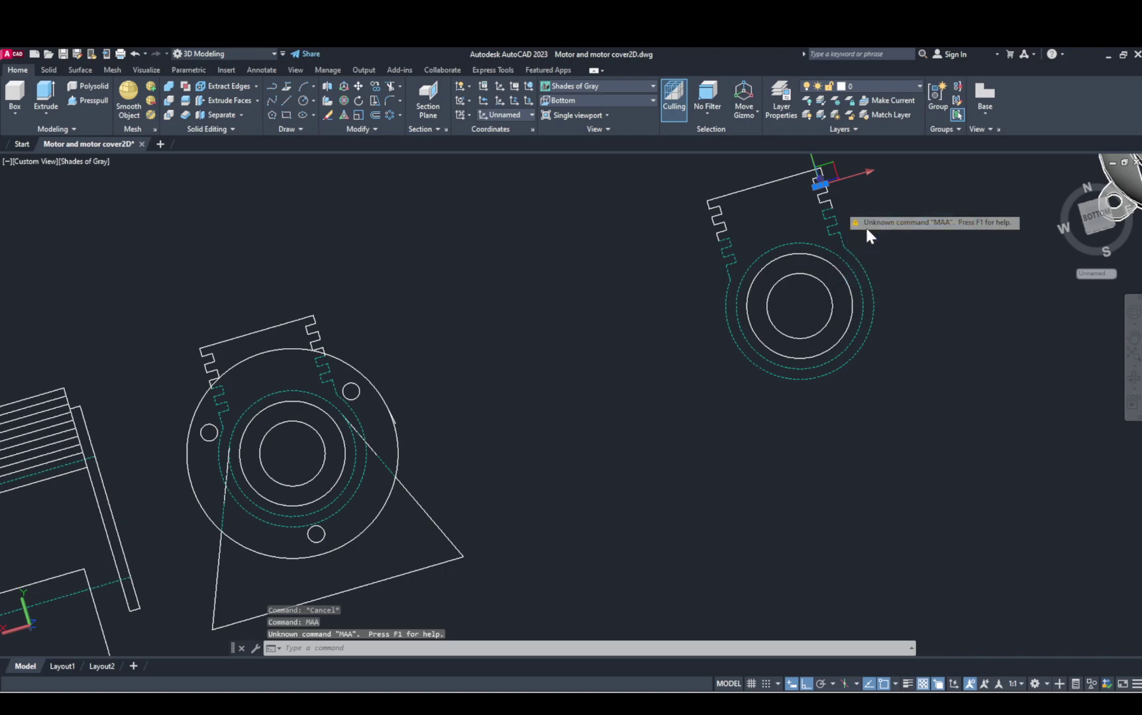
pyautogui.press('Escape')
pyautogui.press('Escape')
# Step: Match the copied end view's dashed circles and fin edges to the properties of its solid top line
pyautogui.moveTo(872, 250)
pyautogui.mouseDown(button='middle')
pyautogui.moveTo(881, 283)
pyautogui.moveTo(862, 312)
pyautogui.mouseUp(button='middle')
pyautogui.scroll(2, 872, 259)
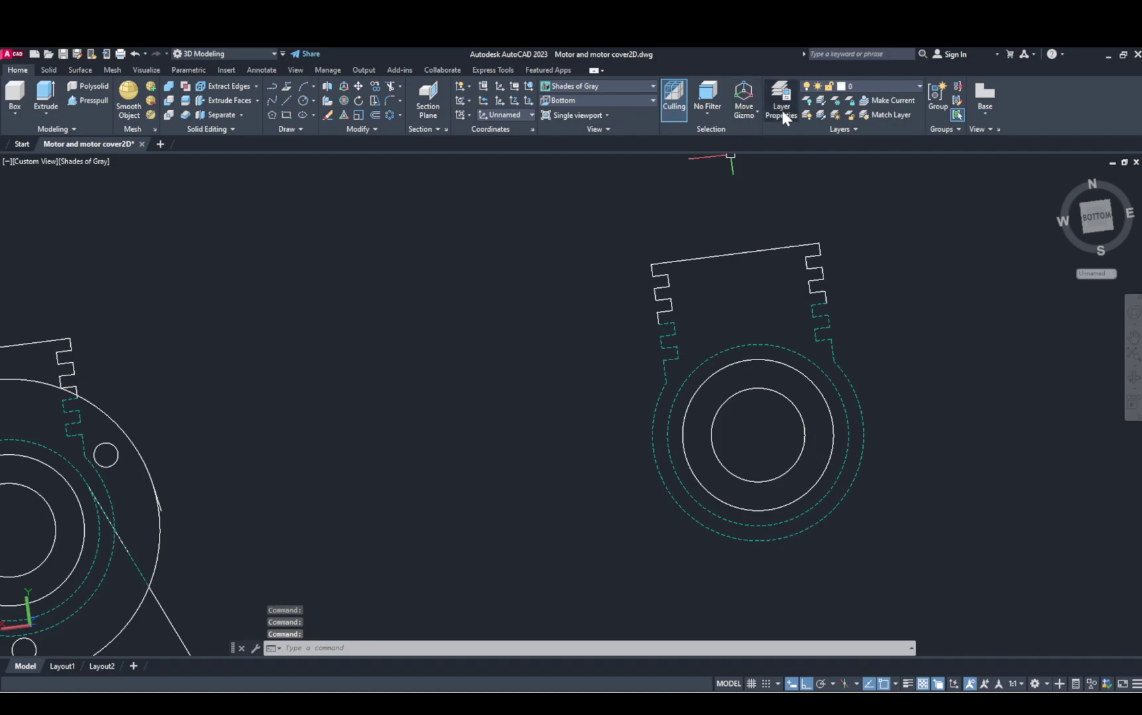
pyautogui.write('MA')
pyautogui.press('Return')
pyautogui.click(807, 248)
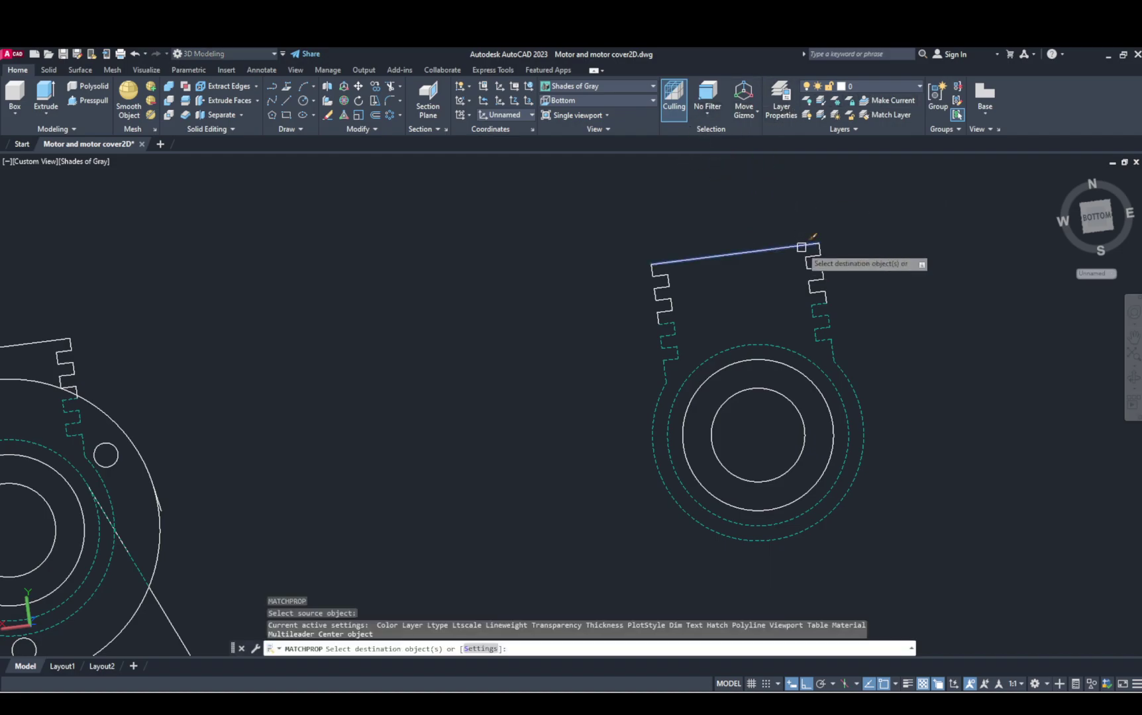
pyautogui.click(929, 361)
pyautogui.click(523, 553)
pyautogui.click(846, 304)
pyautogui.click(653, 369)
pyautogui.press('Escape')
pyautogui.press('Escape')
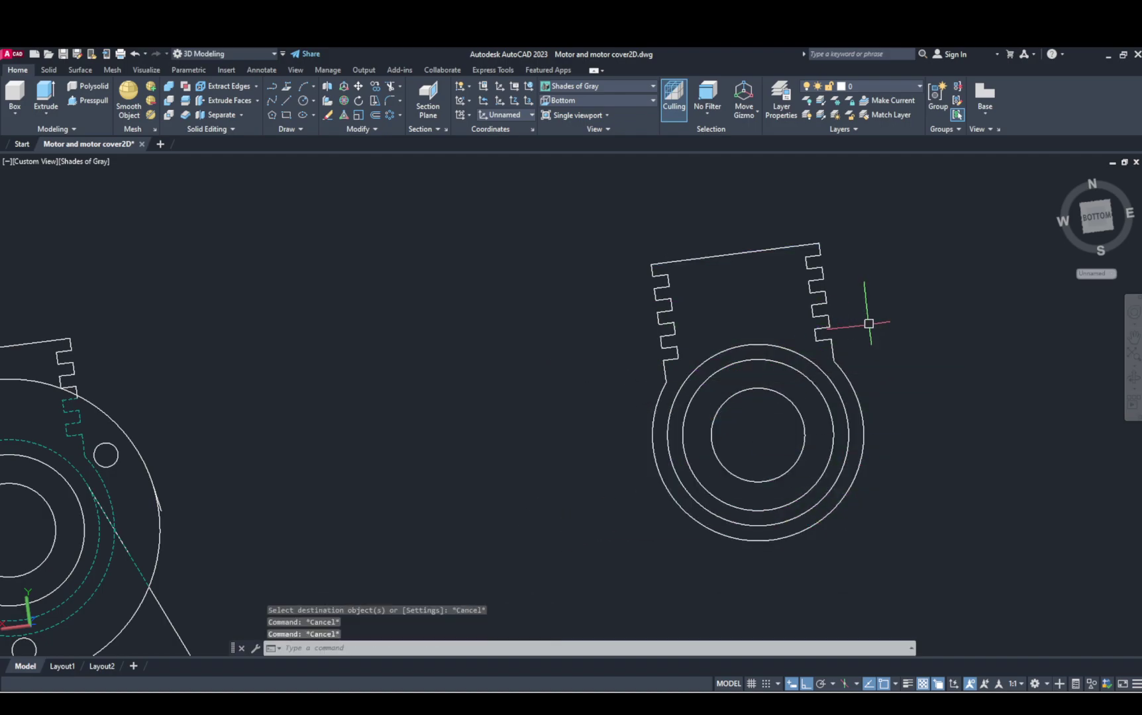
pyautogui.moveTo(867, 321); pyautogui.dragTo(802, 299, button='middle')
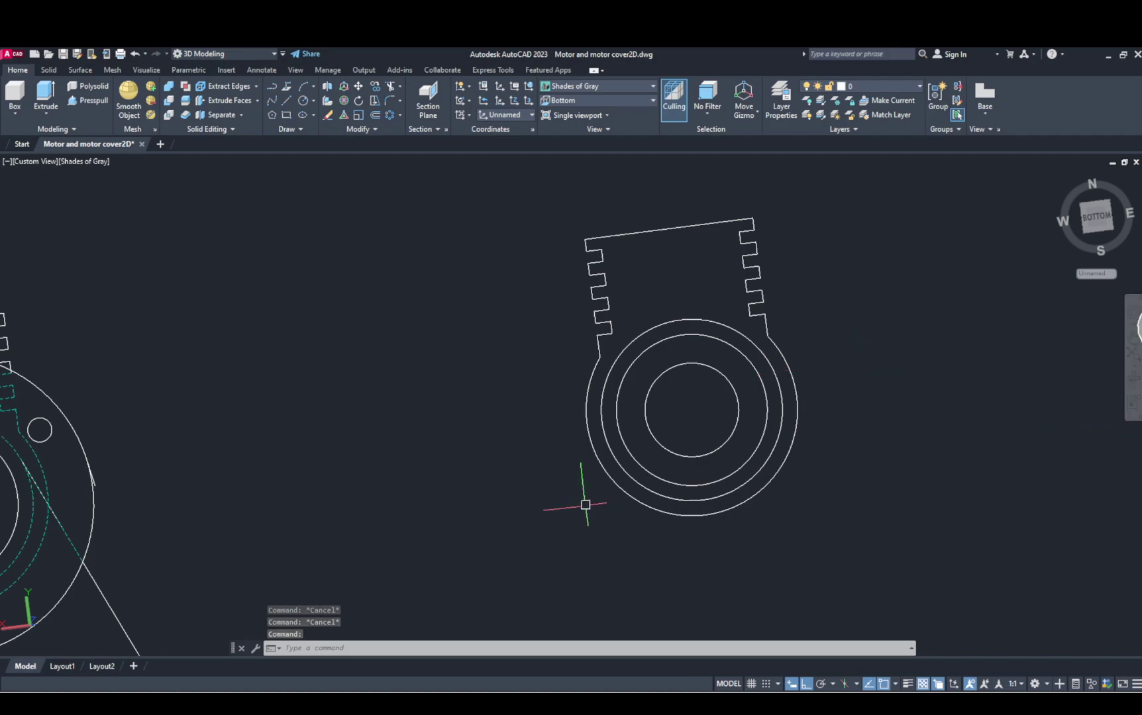
pyautogui.scroll(-4, 468, 479)
pyautogui.scroll(1, 494, 471)
pyautogui.moveTo(492, 471); pyautogui.dragTo(498, 479, button='middle')
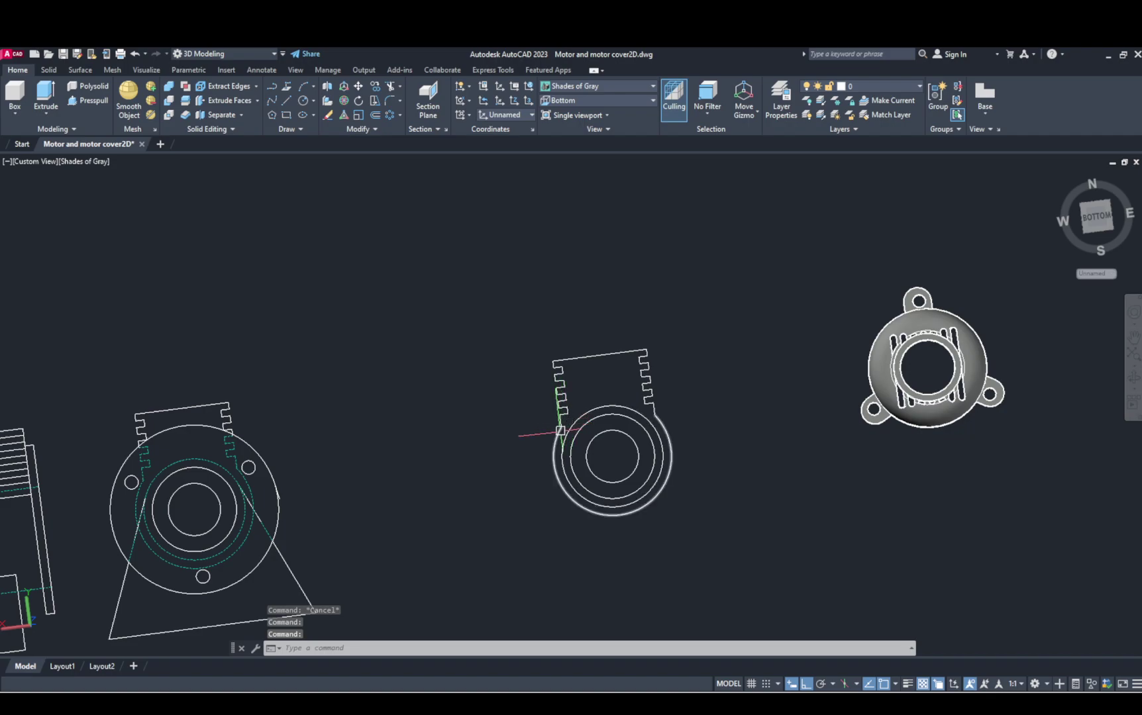
pyautogui.click(47, 96)
pyautogui.click(613, 386)
pyautogui.click(586, 358)
pyautogui.press('Escape')
pyautogui.press('Escape')
# Step: Join the top line, both finned sides and the outer arc of the copied end view, leaving out the inner circles
pyautogui.click(712, 319)
pyautogui.click(426, 382)
pyautogui.scroll(3, 669, 389)
pyautogui.click(660, 365)
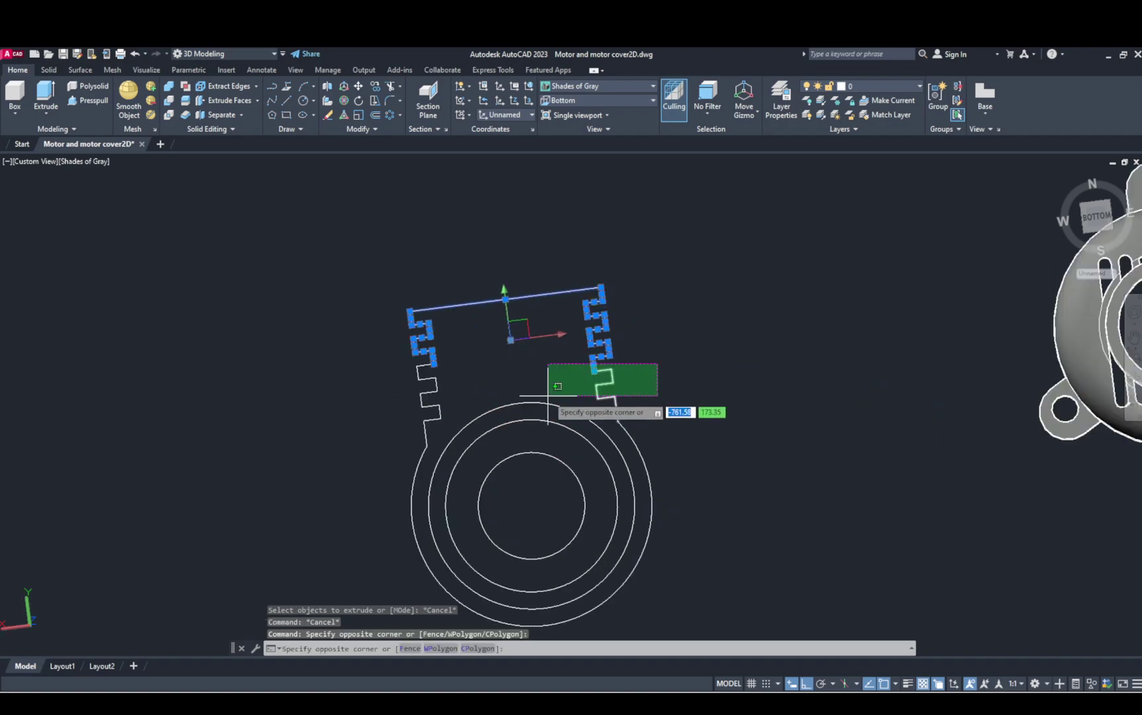
pyautogui.click(547, 398)
pyautogui.click(645, 461)
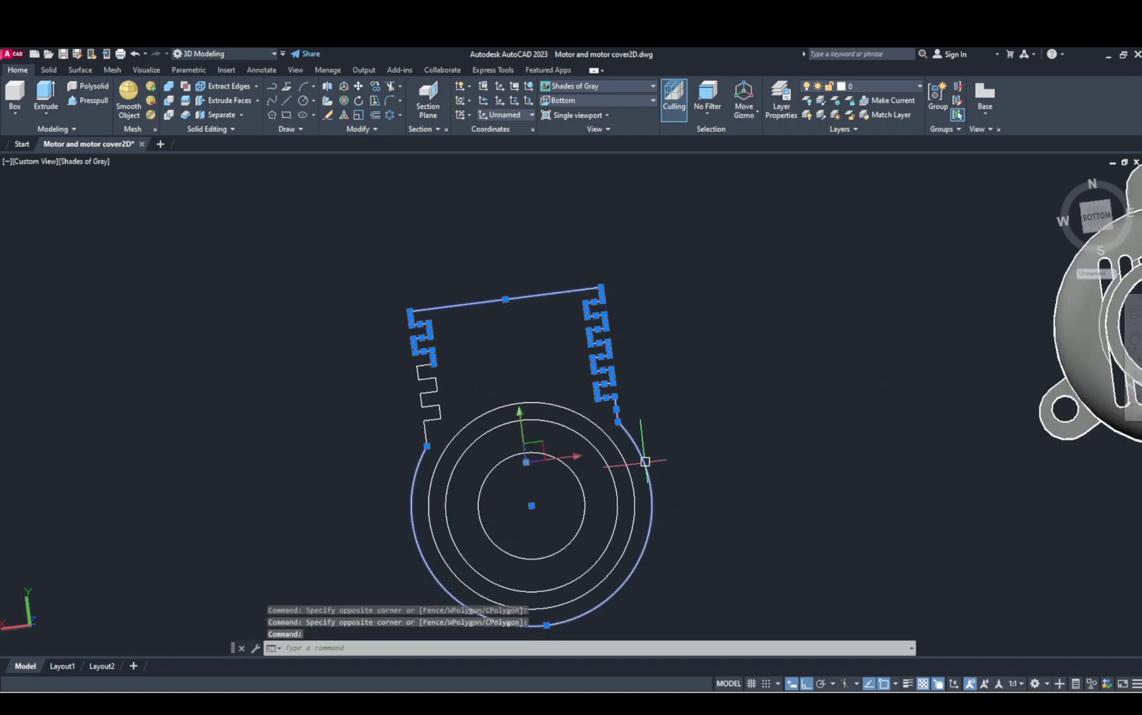
pyautogui.click(467, 361)
pyautogui.click(382, 424)
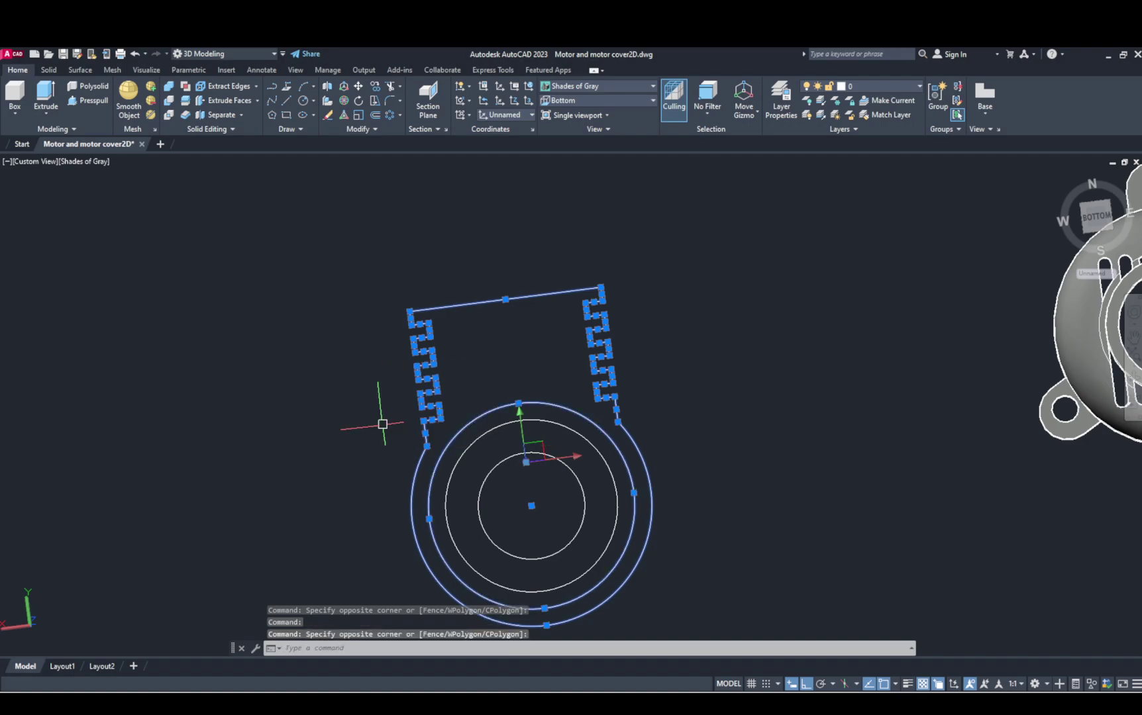
pyautogui.keyDown('shift'); pyautogui.click(451, 439); pyautogui.keyUp('shift')
pyautogui.write('j')
pyautogui.press('Return')
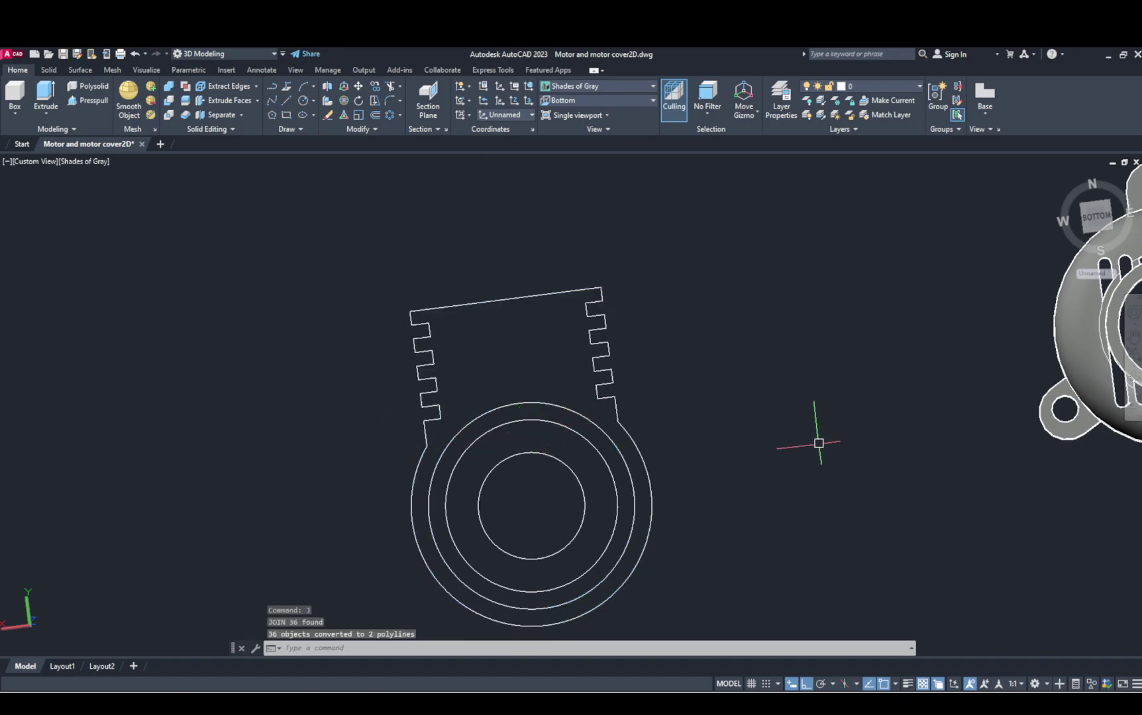
# Step: Join the two remaining outline polylines of the copied end view into one closed polyline
pyautogui.click(687, 291)
pyautogui.click(458, 369)
pyautogui.press('Escape')
pyautogui.click(597, 347)
pyautogui.click(650, 261)
pyautogui.click(371, 374)
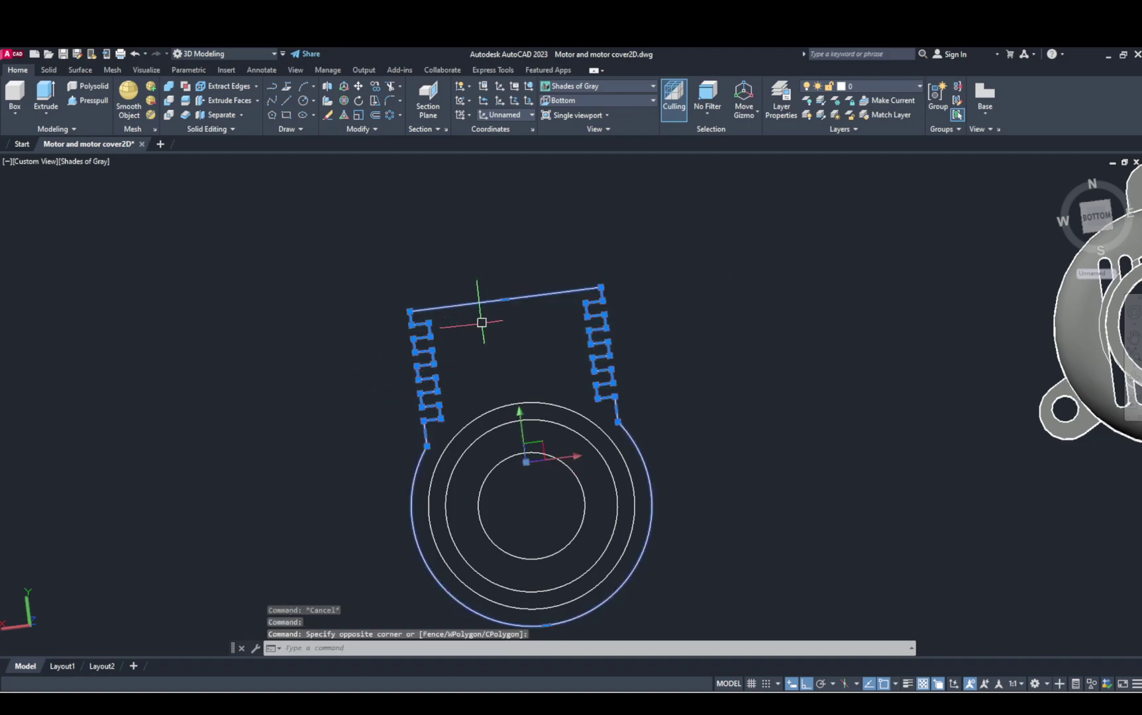
pyautogui.write('j')
pyautogui.press('Return')
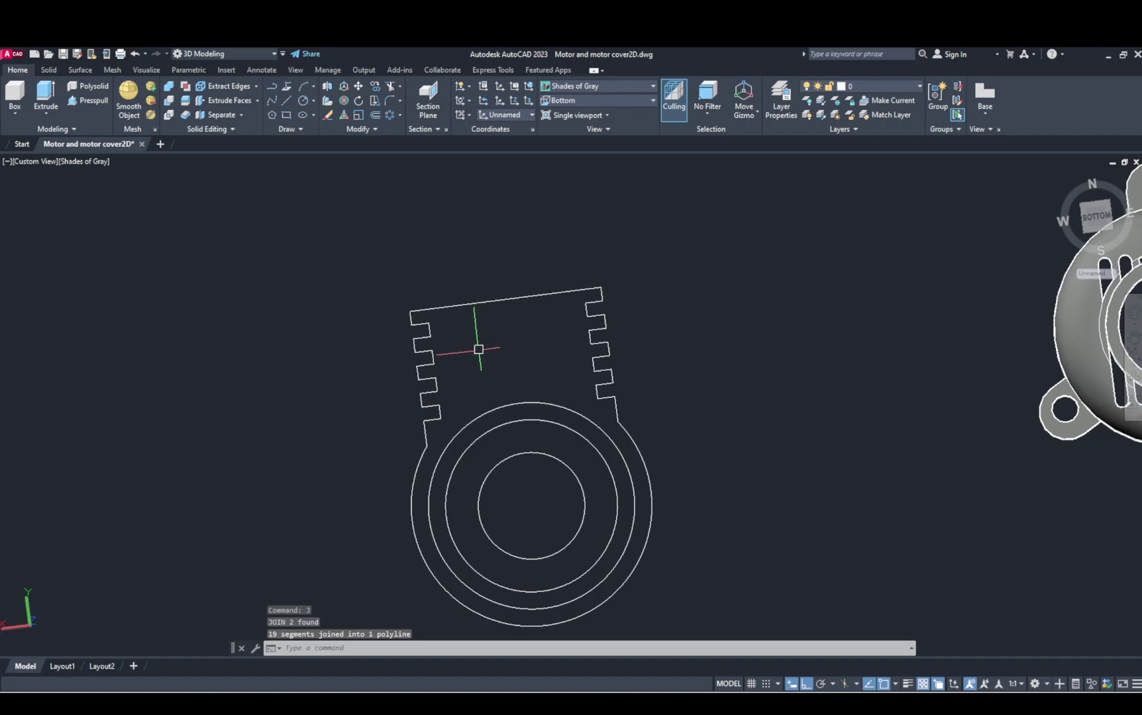
# Step: Extrude the closed finned outline of the motor end view to a height of 75
pyautogui.click(610, 370)
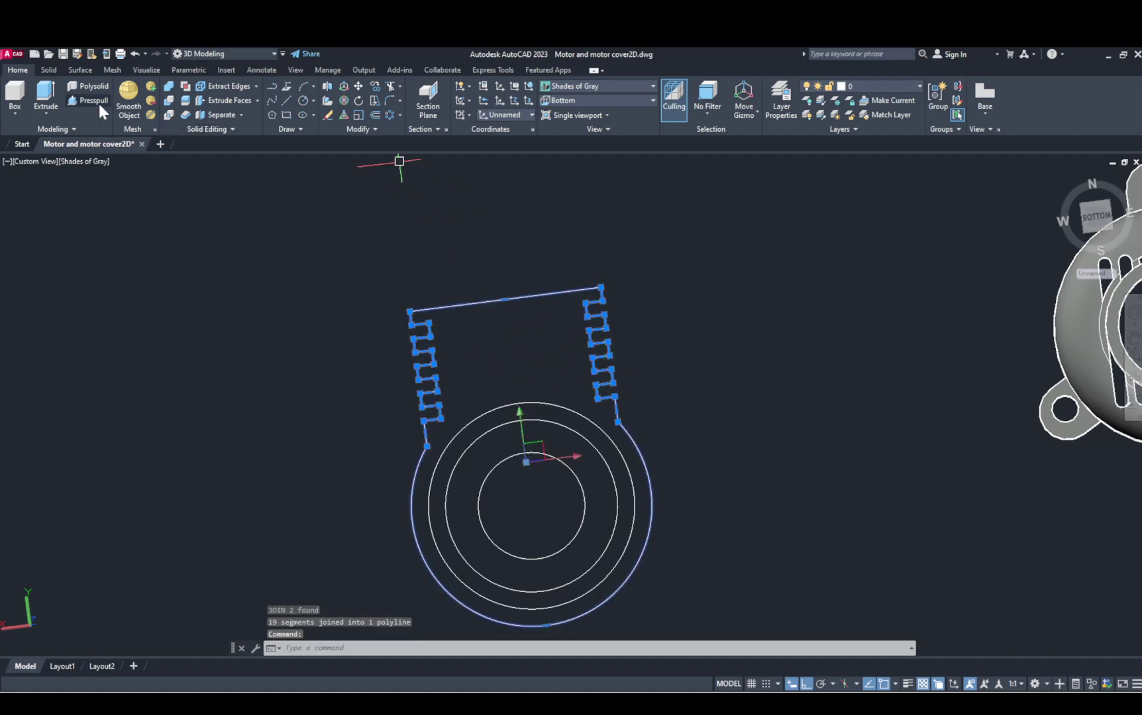
pyautogui.click(46, 93)
pyautogui.keyDown('shift'); pyautogui.moveTo(522, 349); pyautogui.dragTo(537, 384, button='middle'); pyautogui.keyUp('shift')
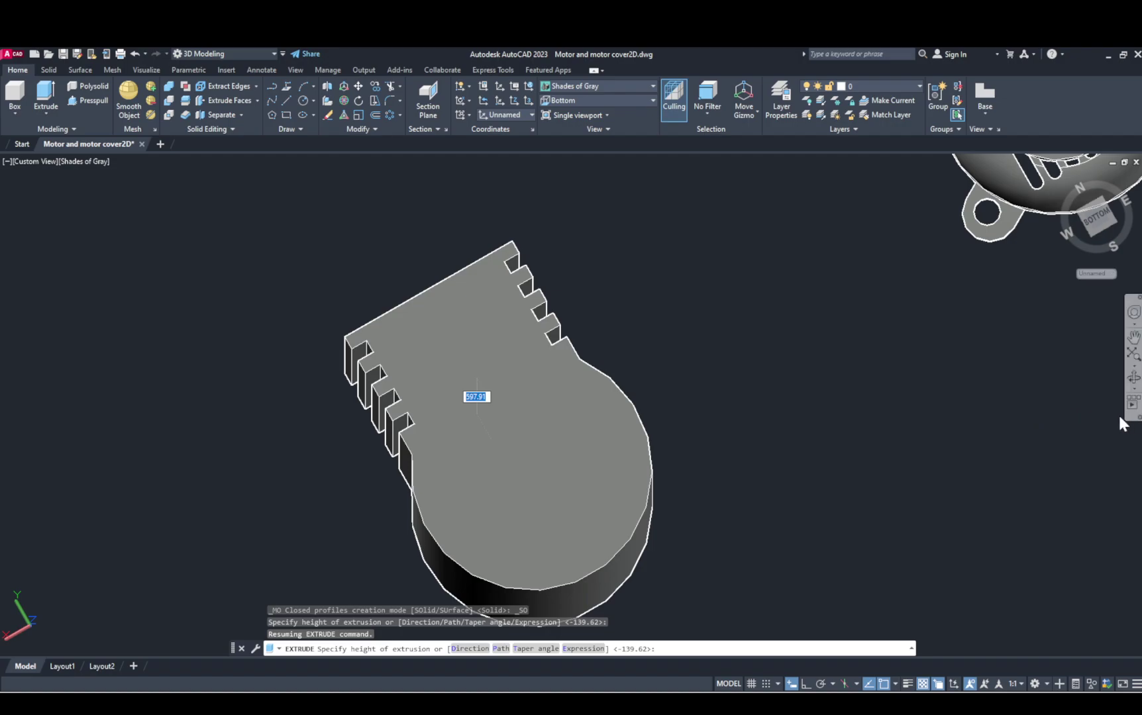
pyautogui.write('75')
pyautogui.press('Return')
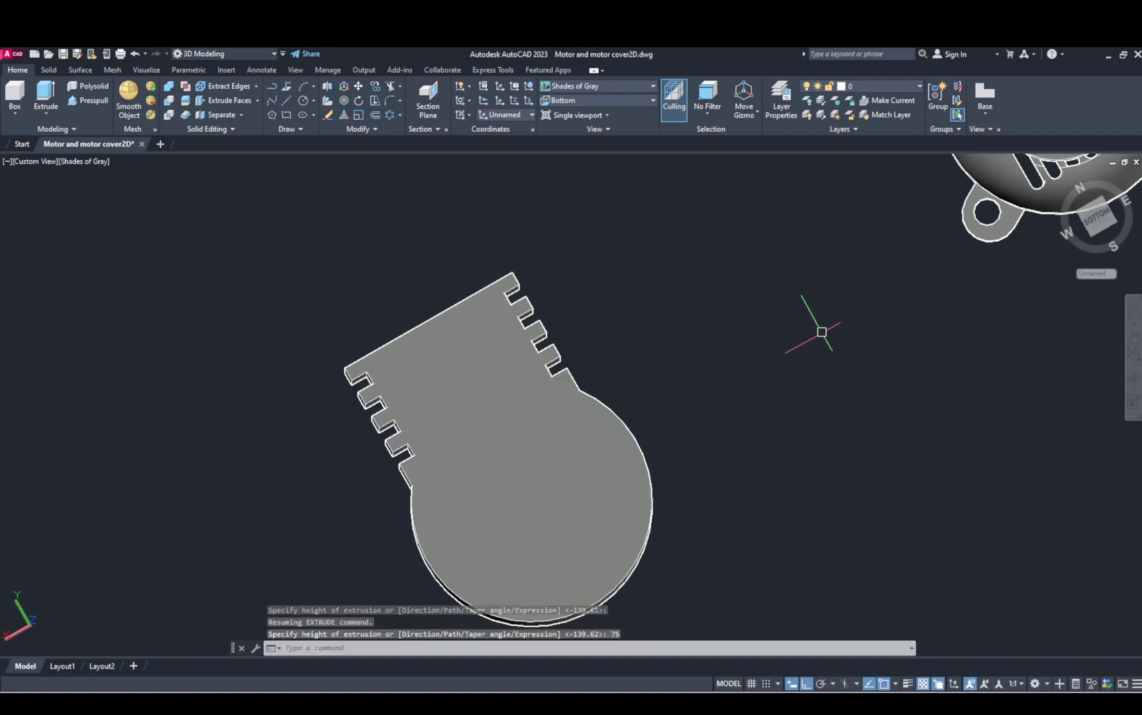
# Step: Copy the inner dashed circle of the original end view by its centre onto the centre of the motor body's round end face
pyautogui.moveTo(822, 331)
pyautogui.keyDown('shift'); pyautogui.mouseDown(button='middle')
pyautogui.moveTo(691, 303)
pyautogui.moveTo(649, 194)
pyautogui.moveTo(546, 416)
pyautogui.mouseUp(button='middle'); pyautogui.keyUp('shift')
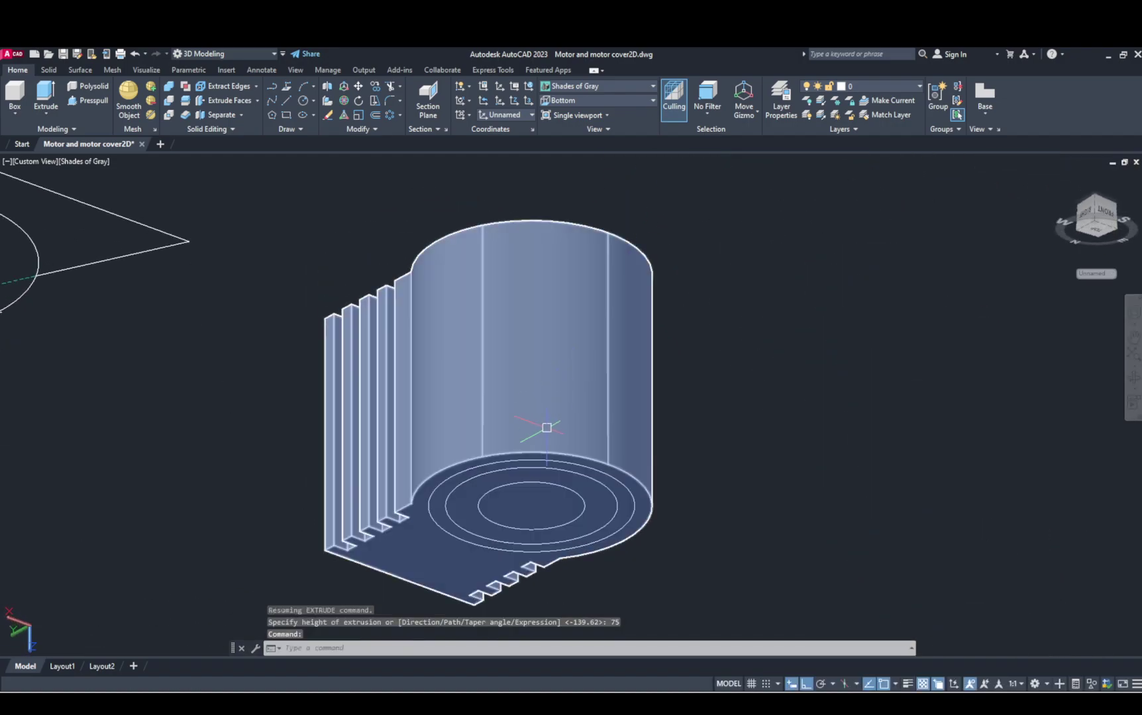
pyautogui.moveTo(581, 463)
pyautogui.keyDown('shift'); pyautogui.mouseDown(button='middle')
pyautogui.moveTo(510, 474)
pyautogui.moveTo(409, 384)
pyautogui.moveTo(431, 448)
pyautogui.mouseUp(button='middle'); pyautogui.keyUp('shift')
pyautogui.scroll(-4, 474, 311)
pyautogui.moveTo(400, 320); pyautogui.dragTo(408, 436, button='middle')
pyautogui.scroll(2, 388, 429)
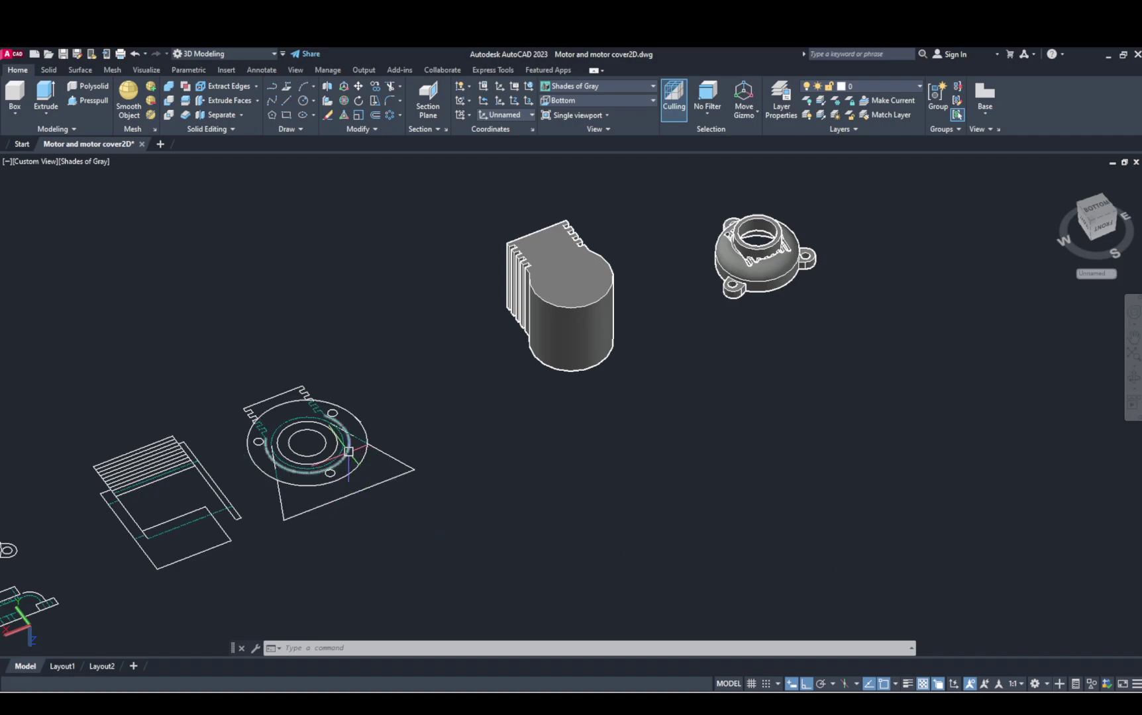
pyautogui.click(271, 438)
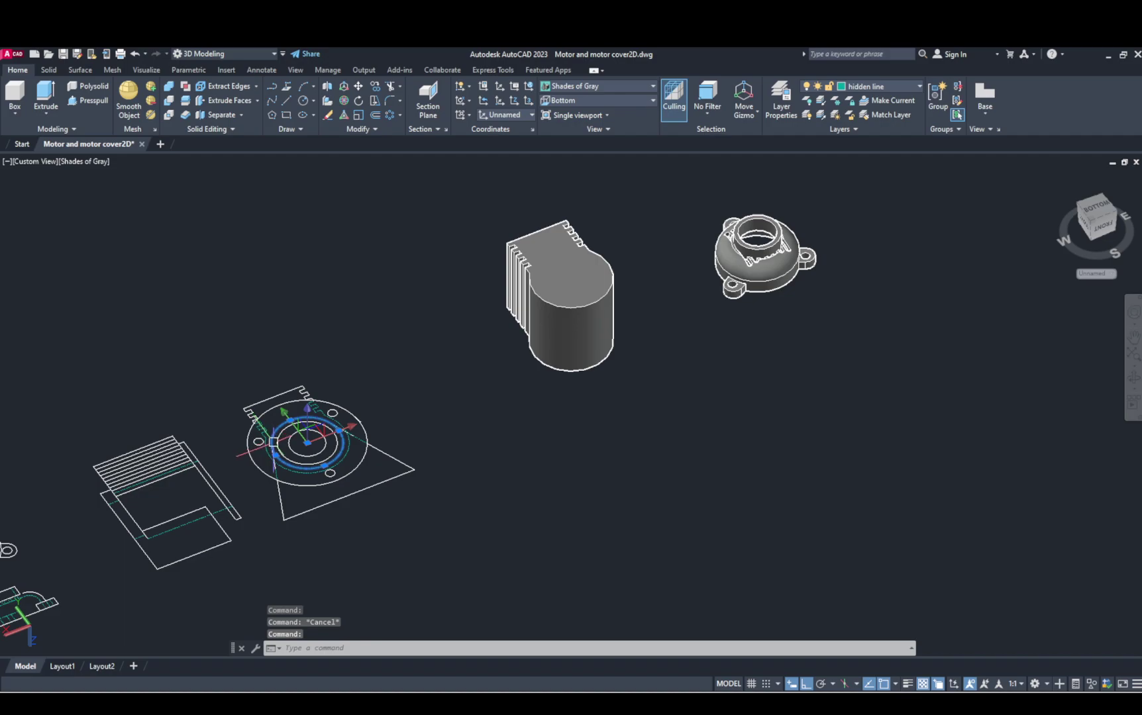
pyautogui.write('o')
pyautogui.press('Return')
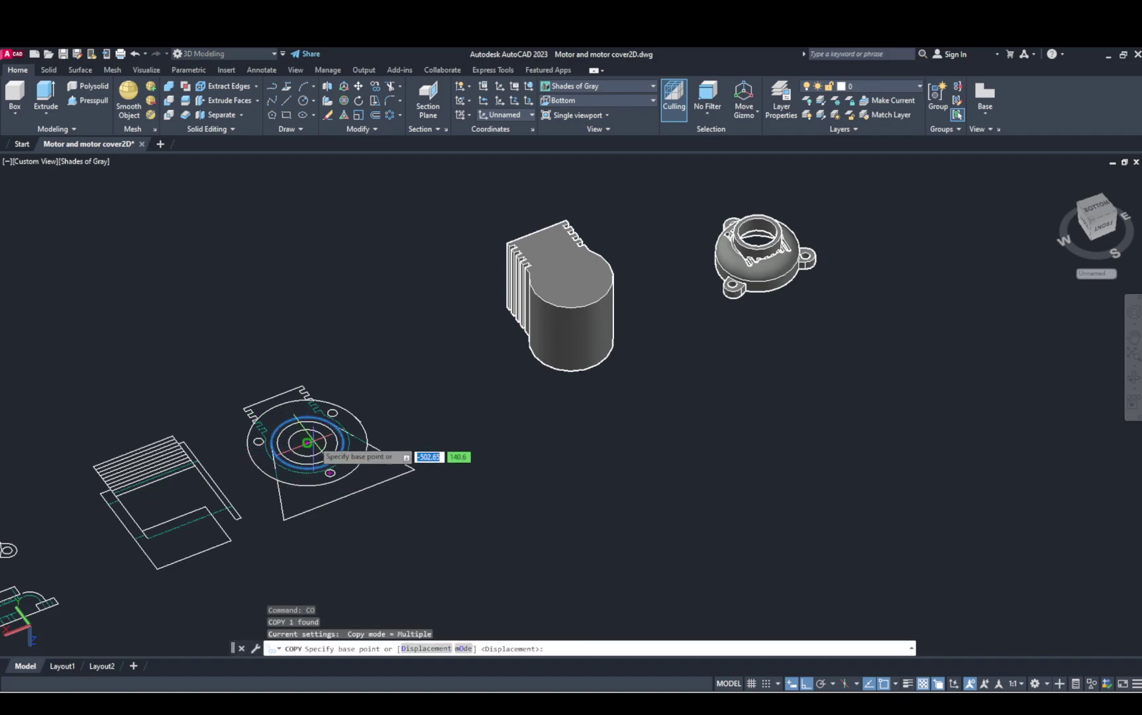
pyautogui.click(307, 443)
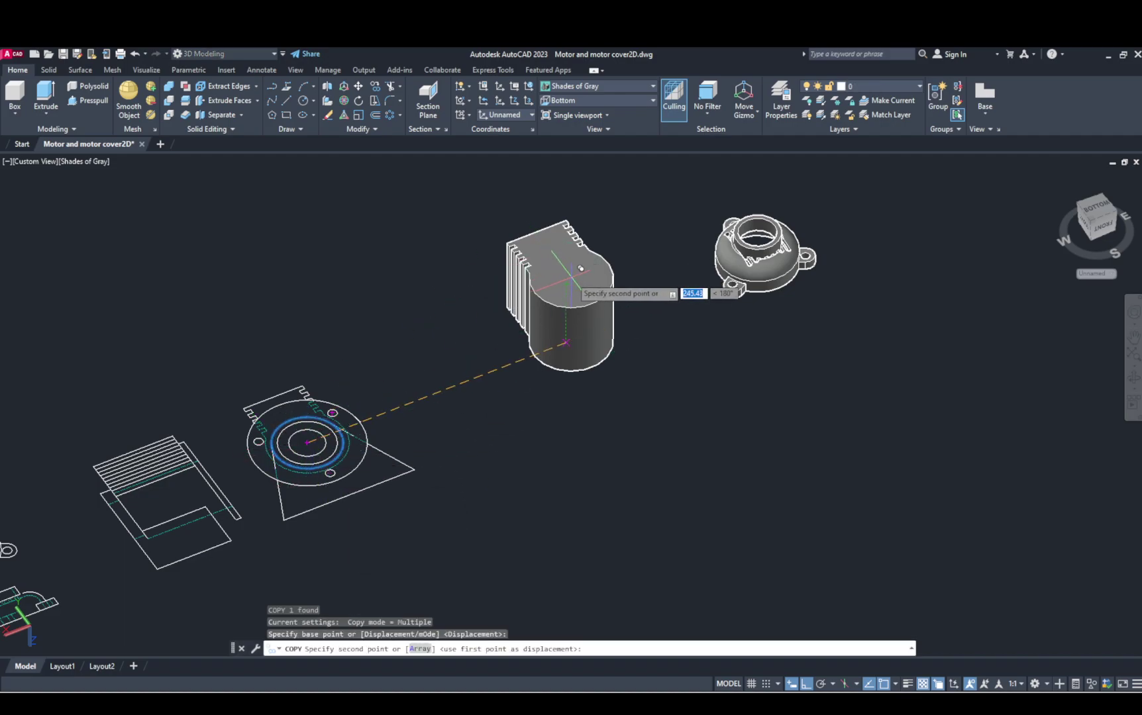
pyautogui.scroll(3, 580, 268)
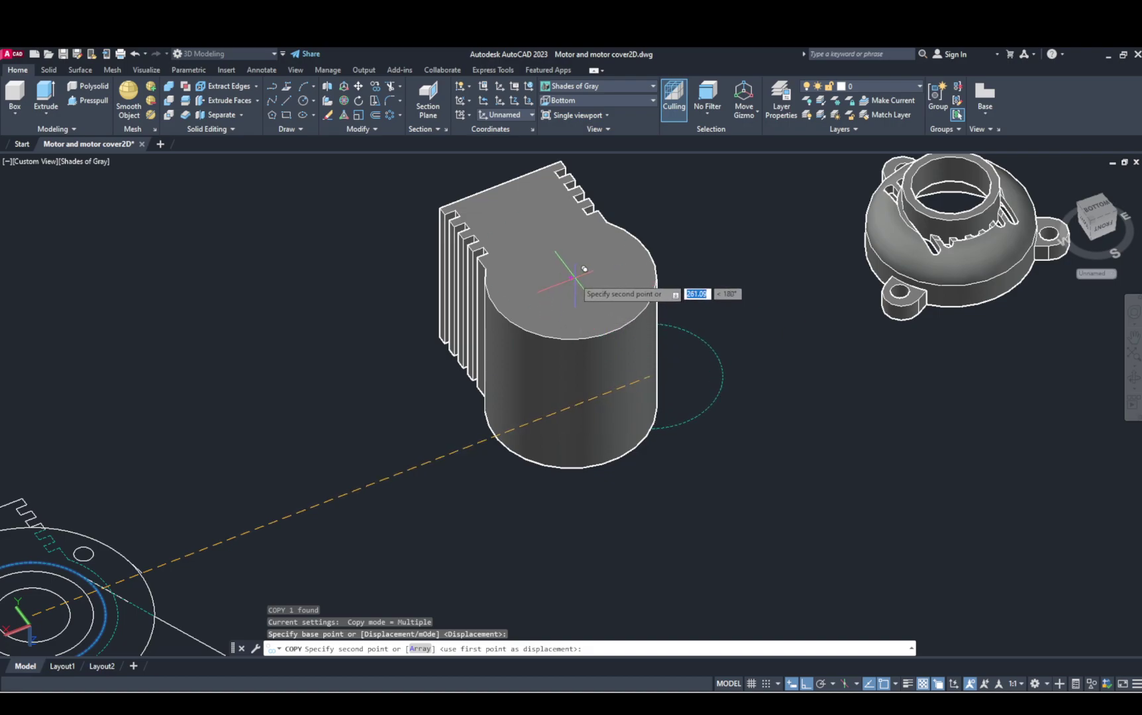
pyautogui.click(585, 269)
pyautogui.press('Escape')
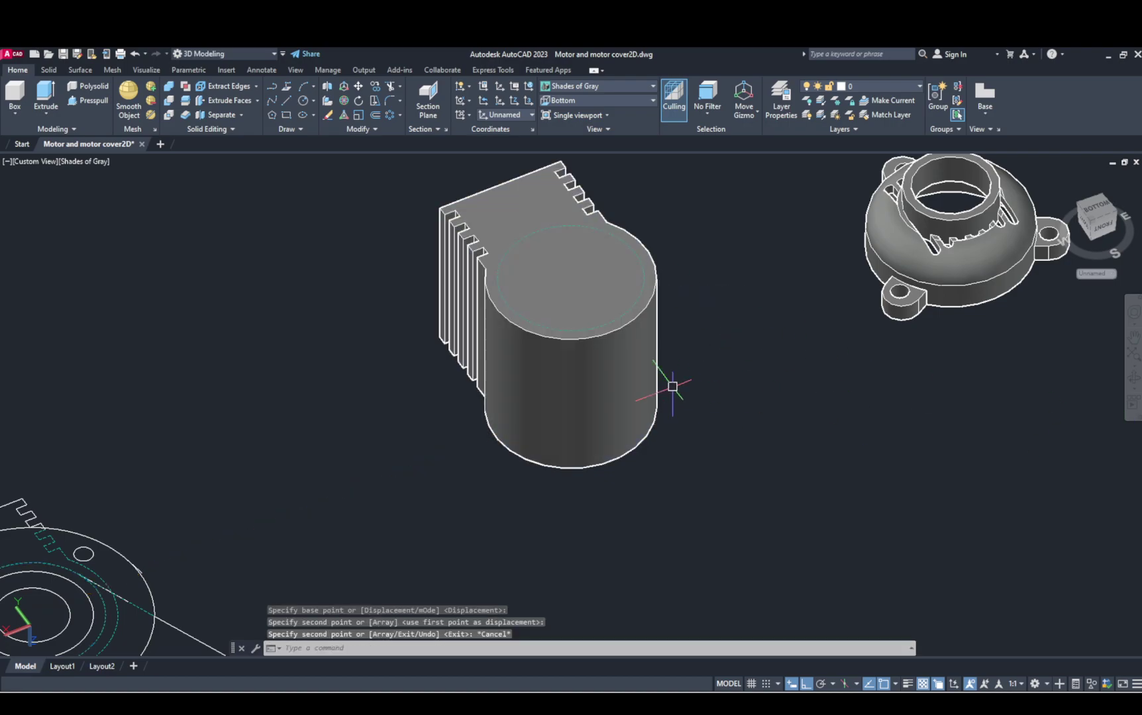
# Step: Move the copied circle on the motor body's end face to layer 0
pyautogui.click(624, 316)
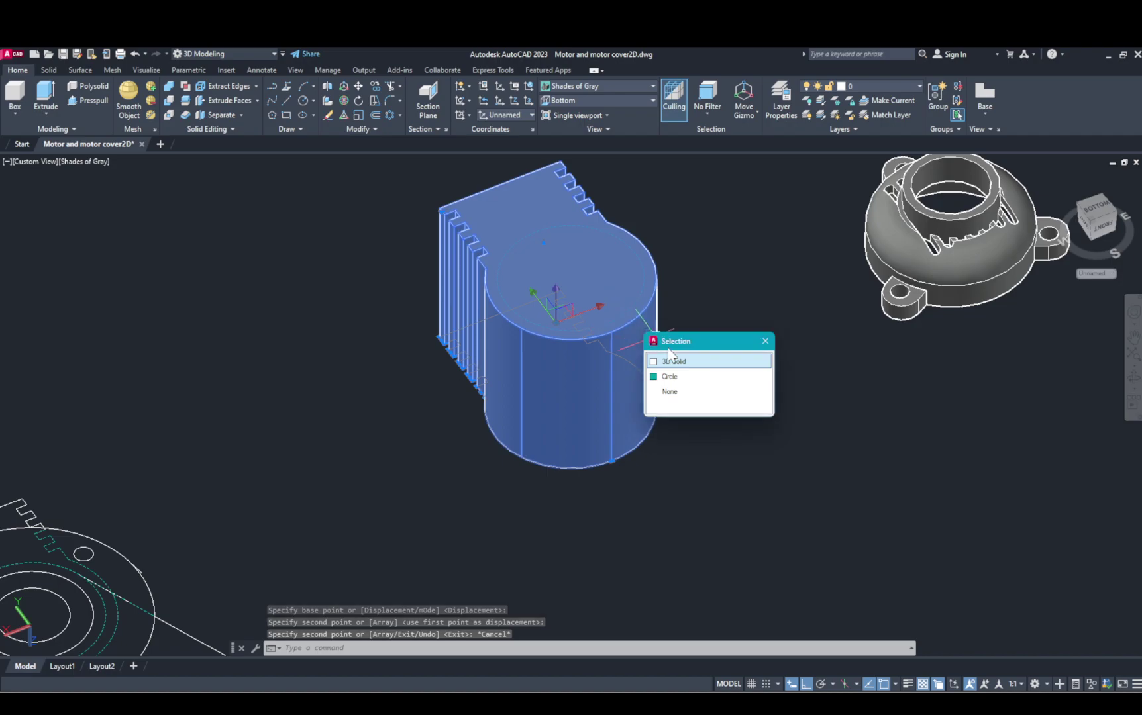
pyautogui.click(678, 375)
pyautogui.click(873, 86)
pyautogui.click(864, 99)
pyautogui.press('Escape')
pyautogui.press('Escape')
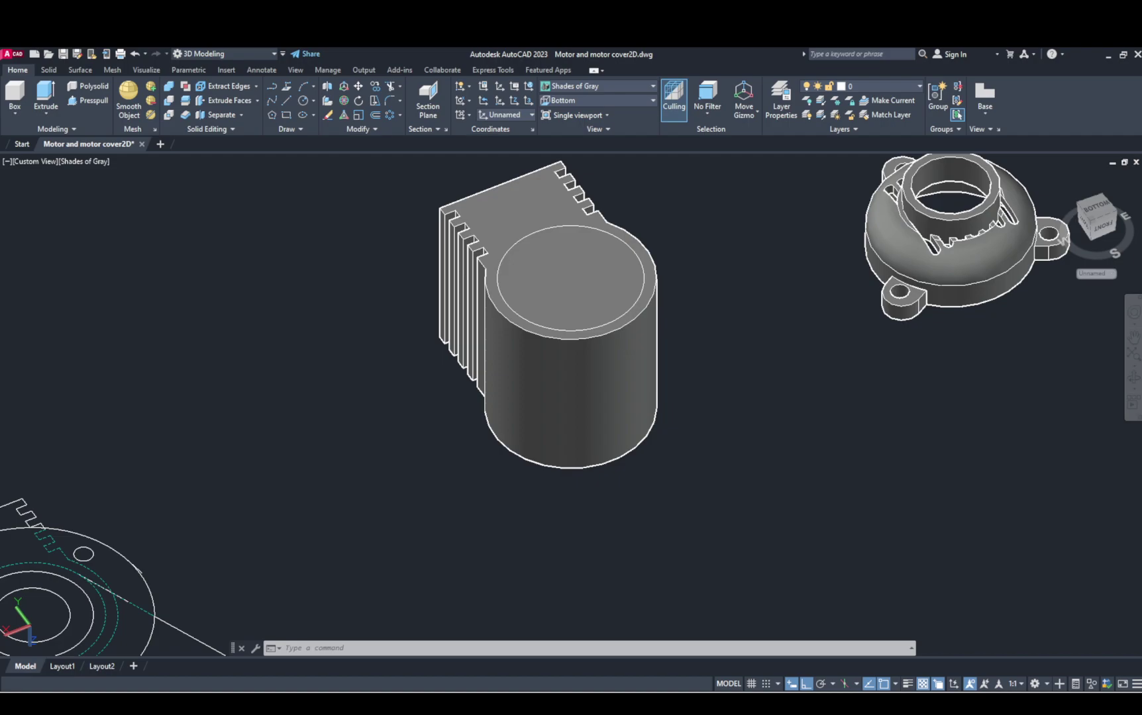
# Step: Copy the original end view's flange circle and three bolt-hole circles by their common centre to the centre of the body's round end face
pyautogui.scroll(-2, 727, 450)
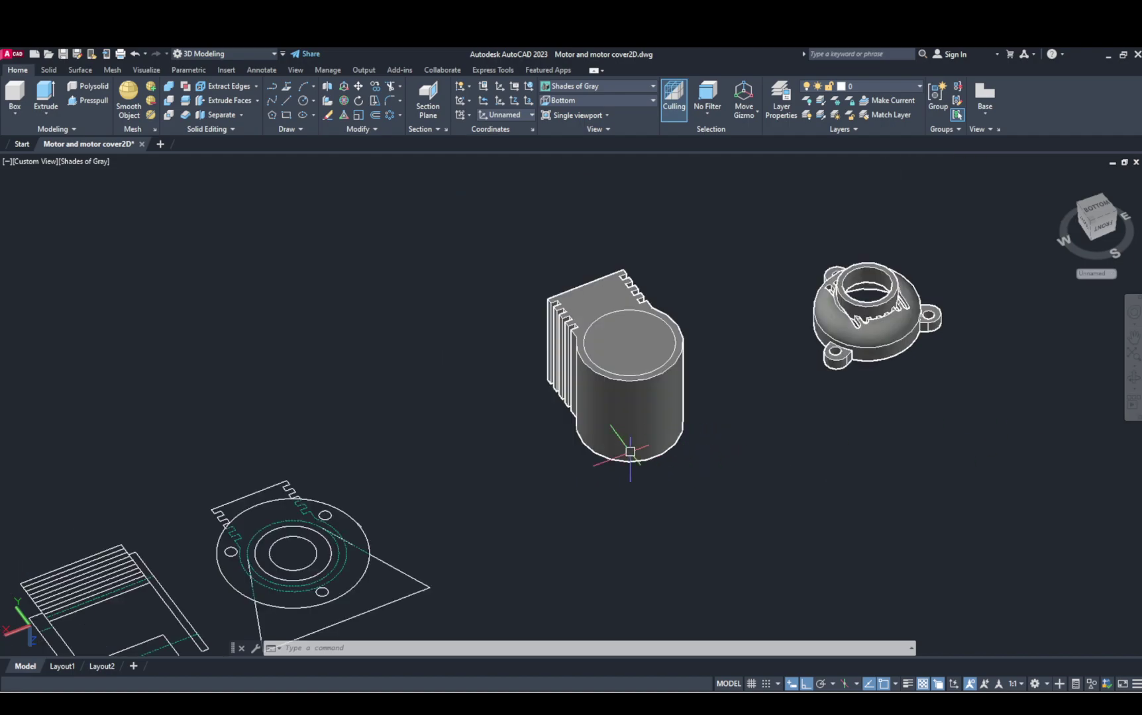
pyautogui.click(363, 528)
pyautogui.click(326, 515)
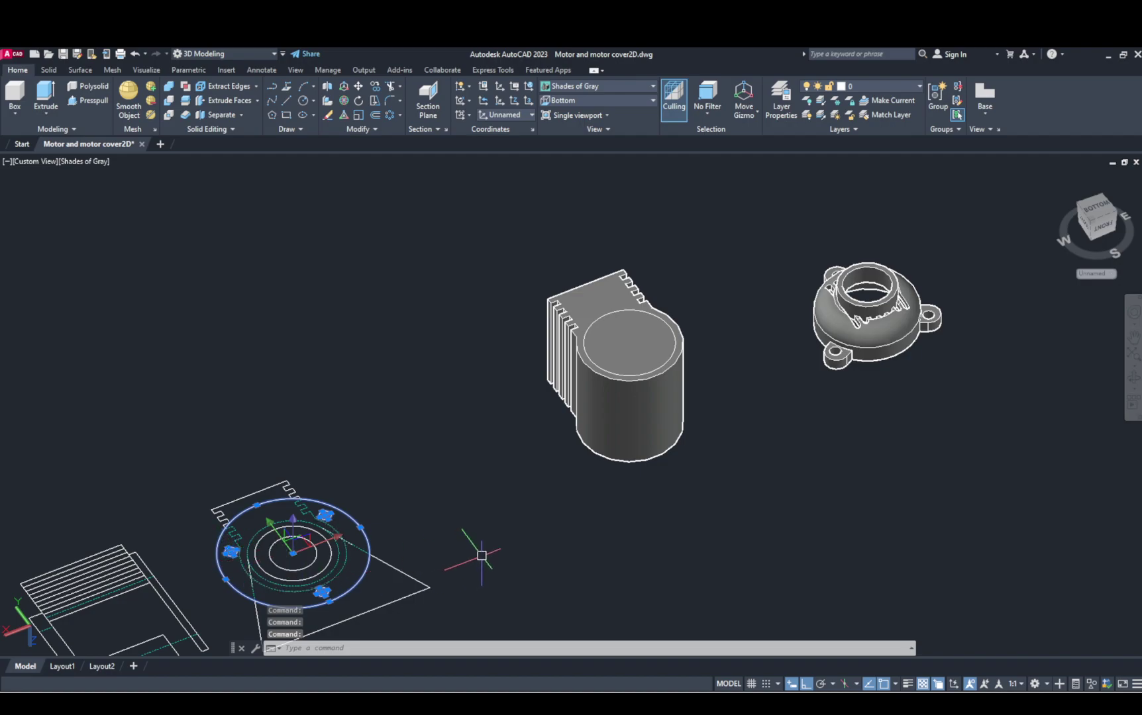
pyautogui.write('o')
pyautogui.press('Return')
pyautogui.click(292, 553)
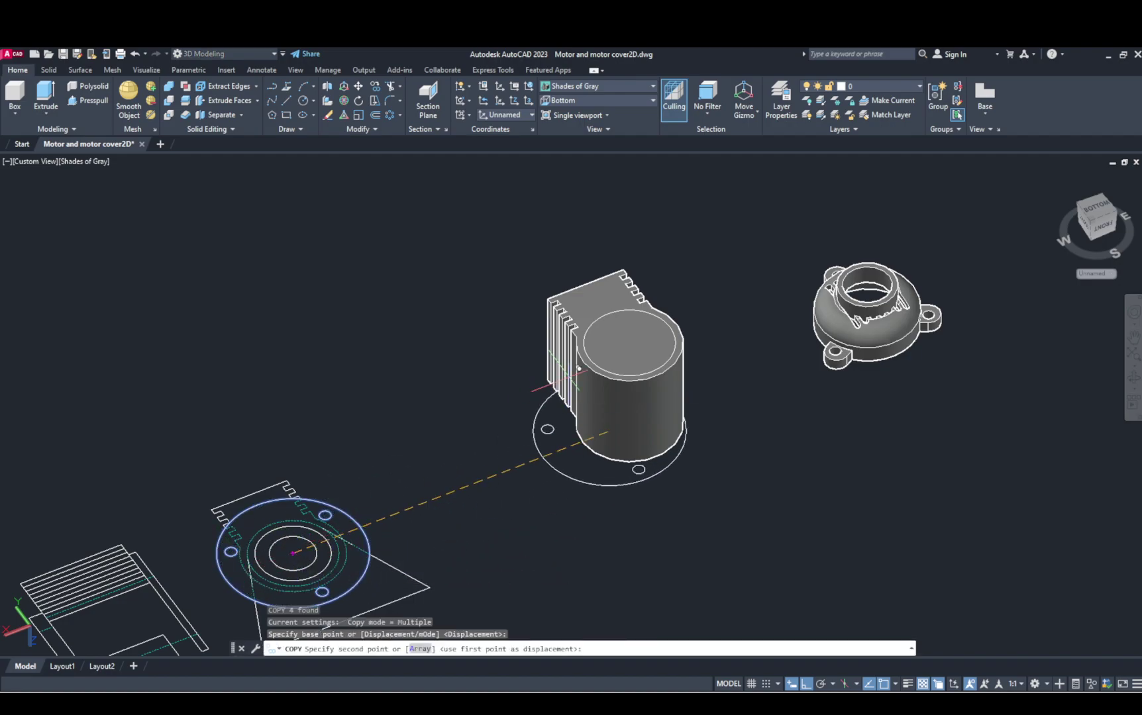
pyautogui.click(624, 322)
pyautogui.press('Escape')
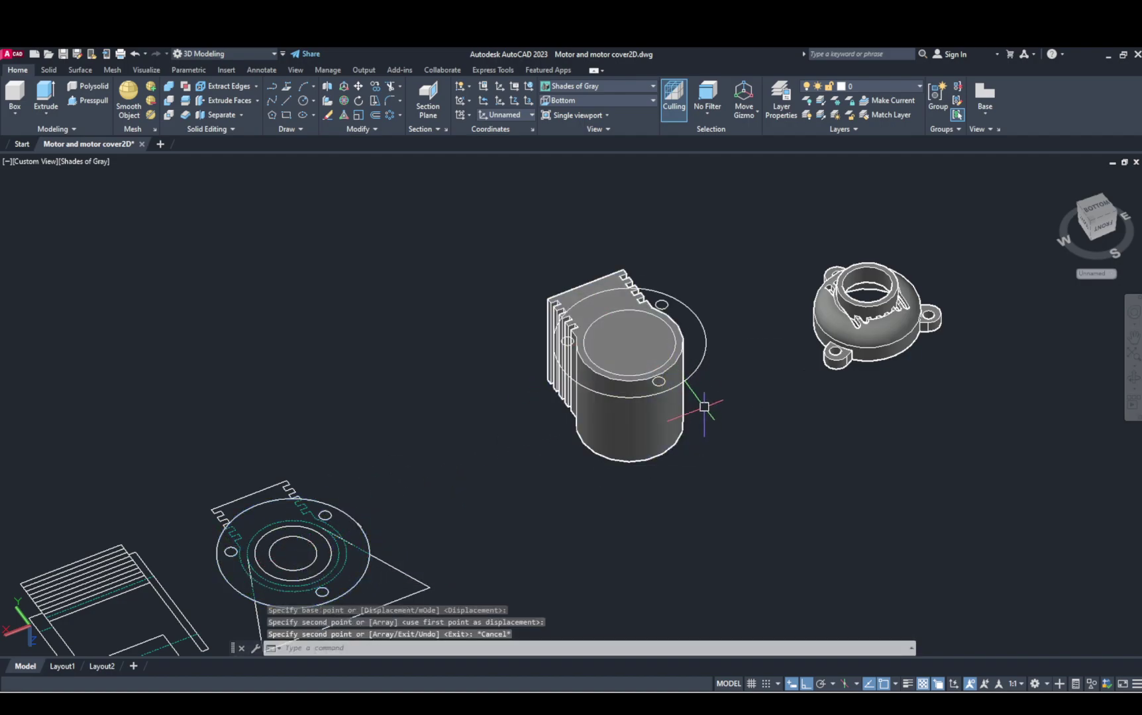
# Step: Extrude the copied flange circle by 5, outward from the motor body's end face
pyautogui.moveTo(714, 426); pyautogui.dragTo(732, 448, button='middle')
pyautogui.scroll(-2, 731, 441)
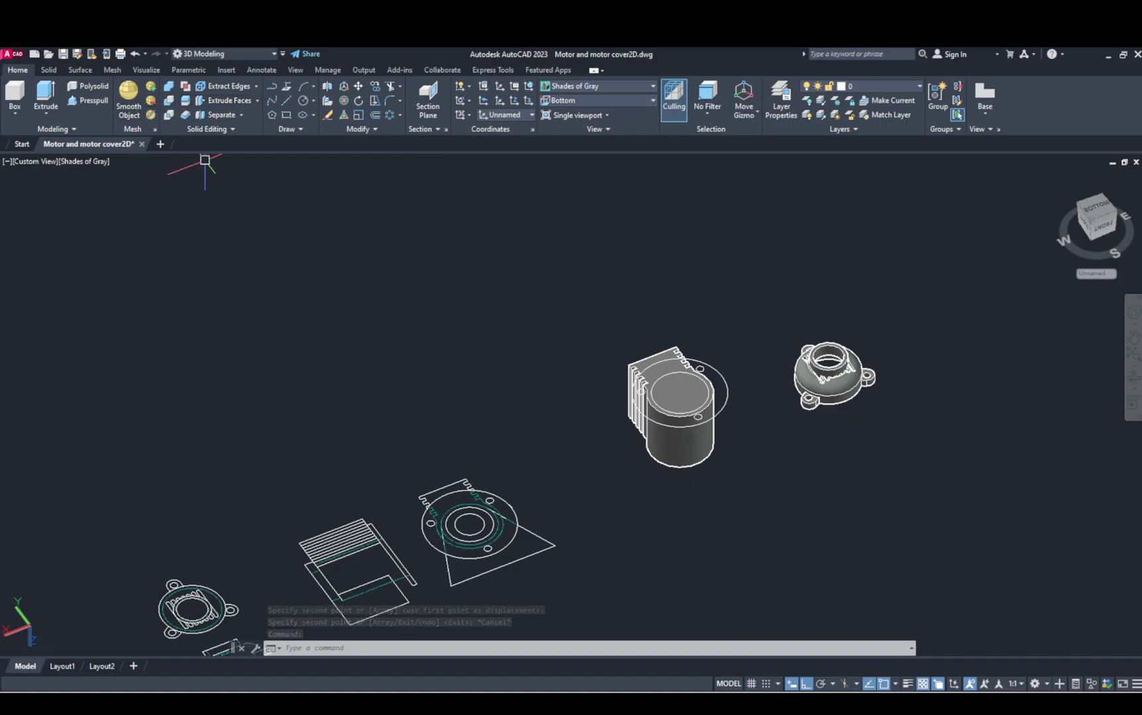
pyautogui.click(45, 98)
pyautogui.click(724, 372)
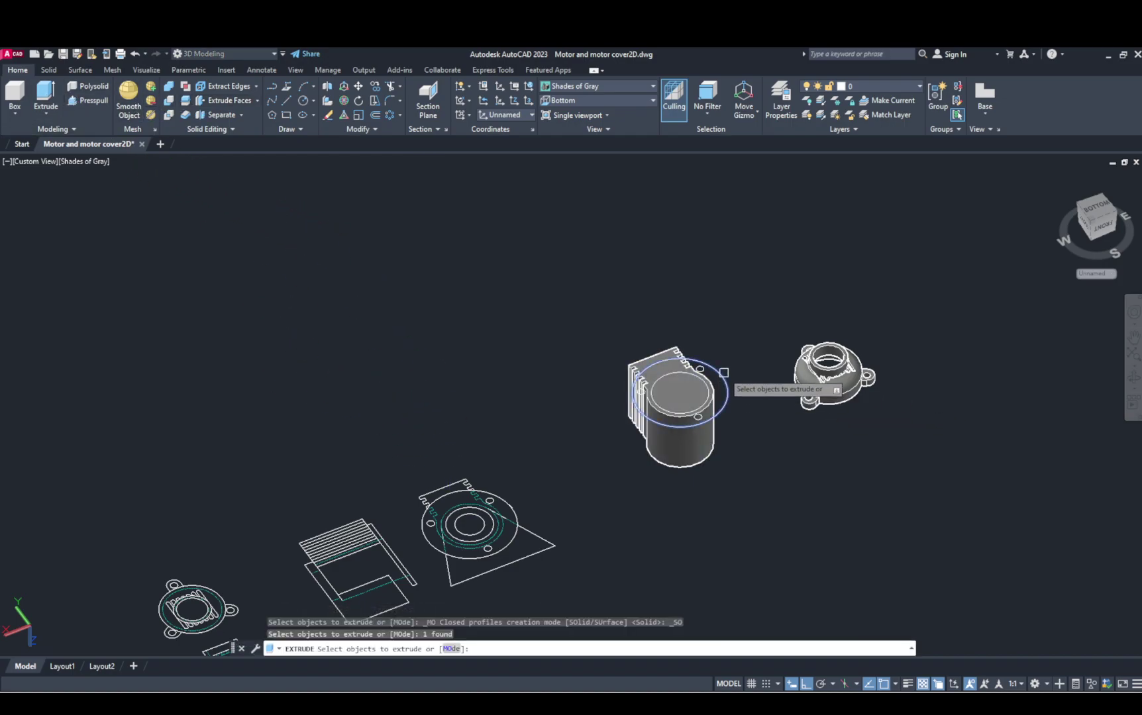
pyautogui.press('Return')
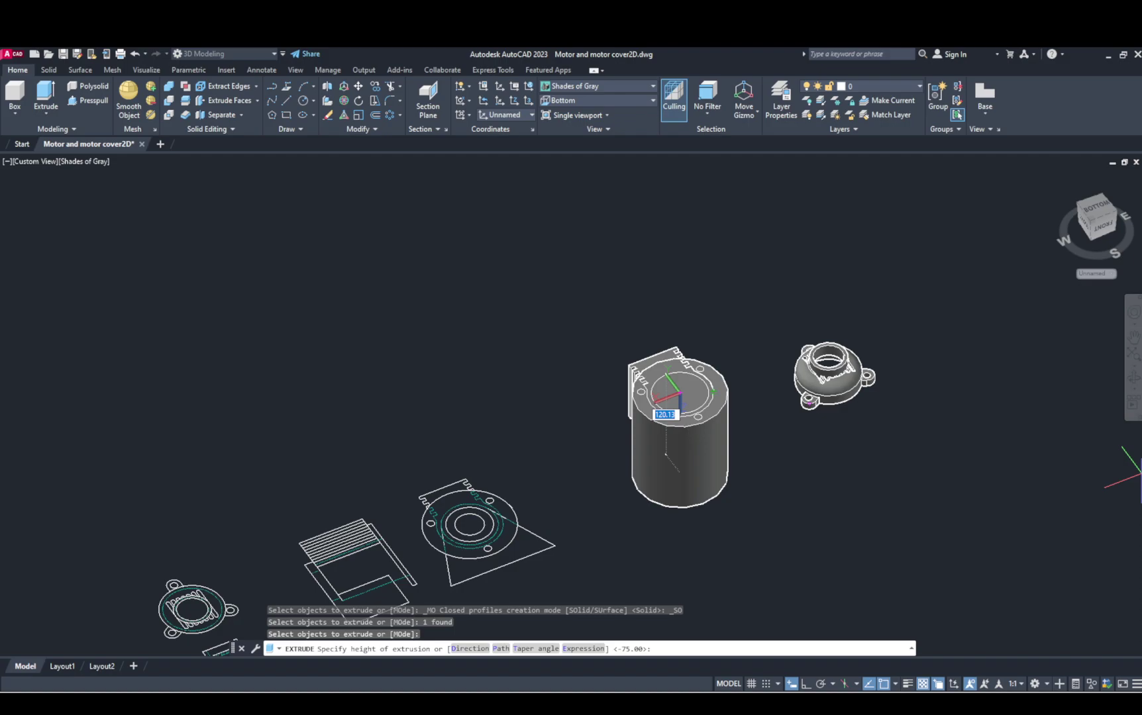
pyautogui.write('5')
pyautogui.press('Return')
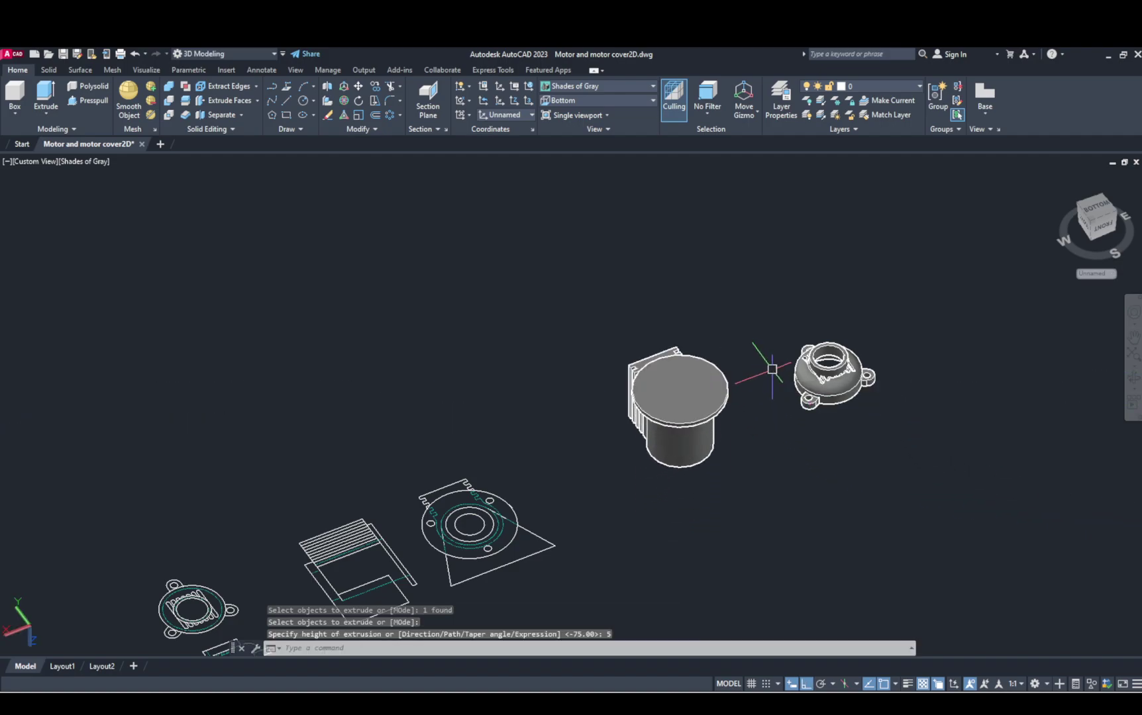
# Step: Press-pull two of the copied bolt-hole circles from the flange's underside up through the flange
pyautogui.keyDown('shift'); pyautogui.moveTo(730, 394); pyautogui.dragTo(701, 279, button='middle'); pyautogui.keyUp('shift')
pyautogui.scroll(5, 660, 542)
pyautogui.press('Escape')
pyautogui.press('Escape')
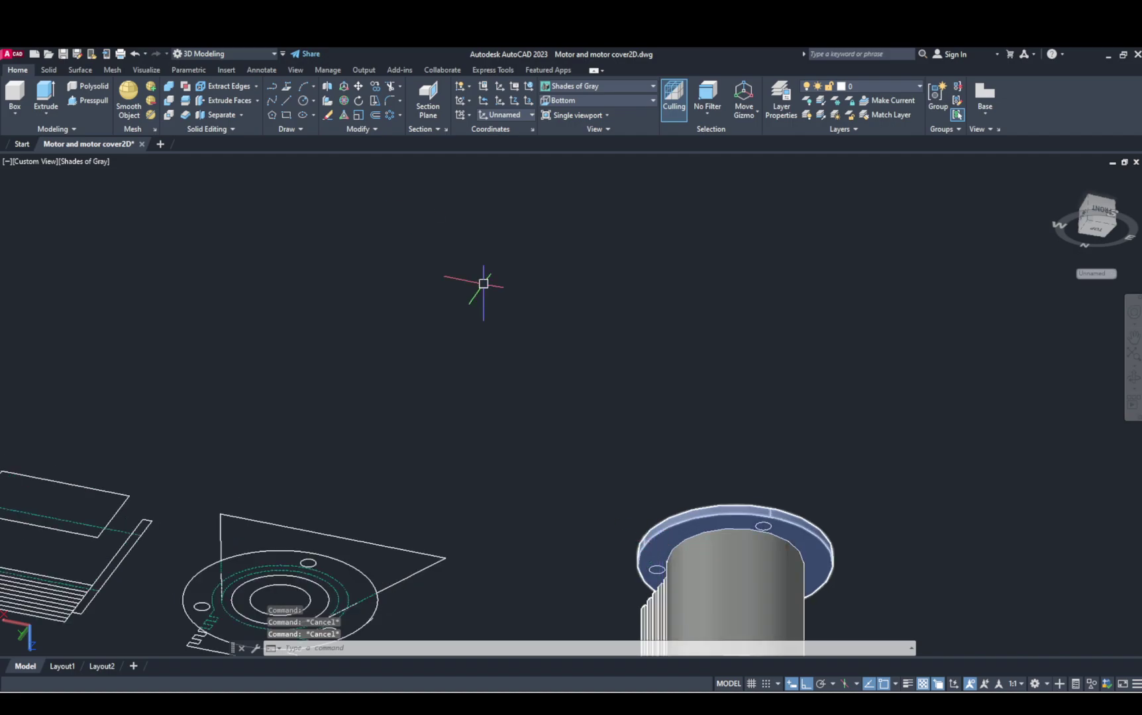
pyautogui.click(75, 100)
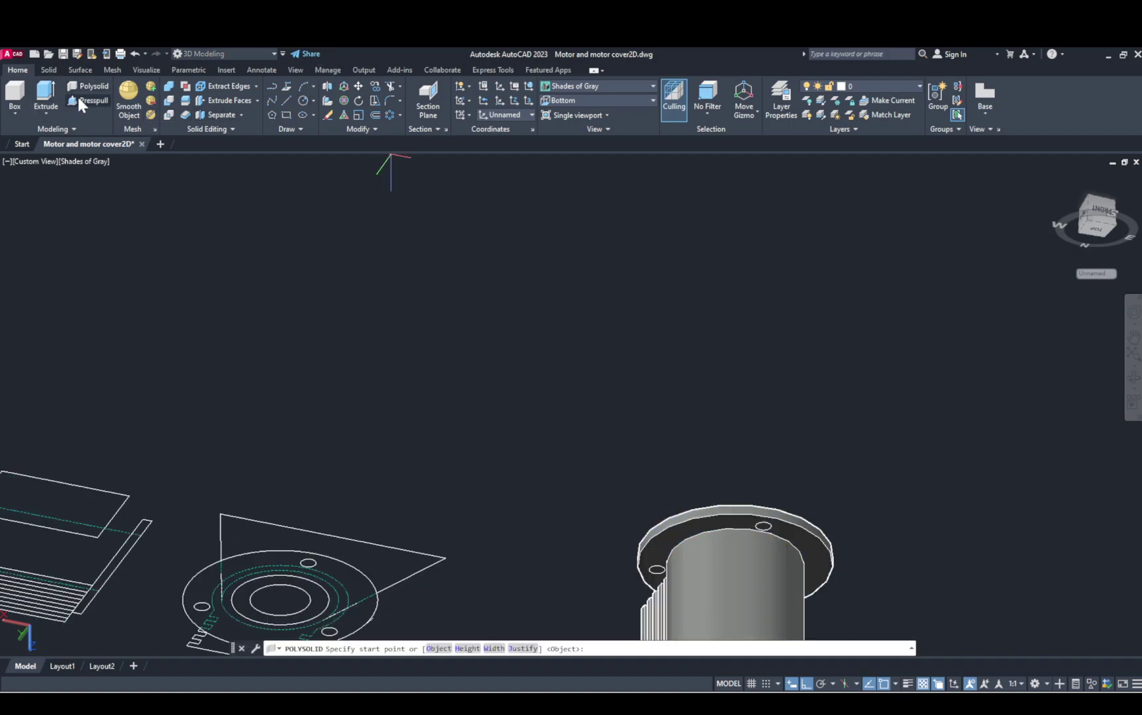
pyautogui.click(655, 570)
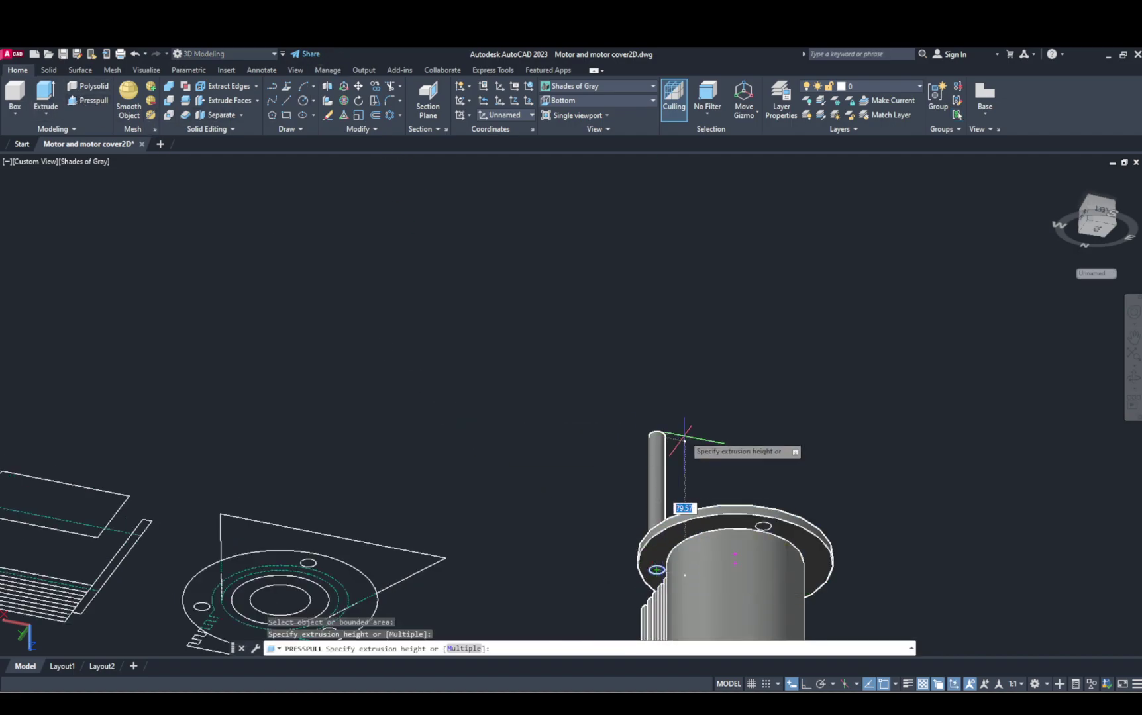
pyautogui.click(658, 434)
pyautogui.click(763, 526)
pyautogui.click(768, 462)
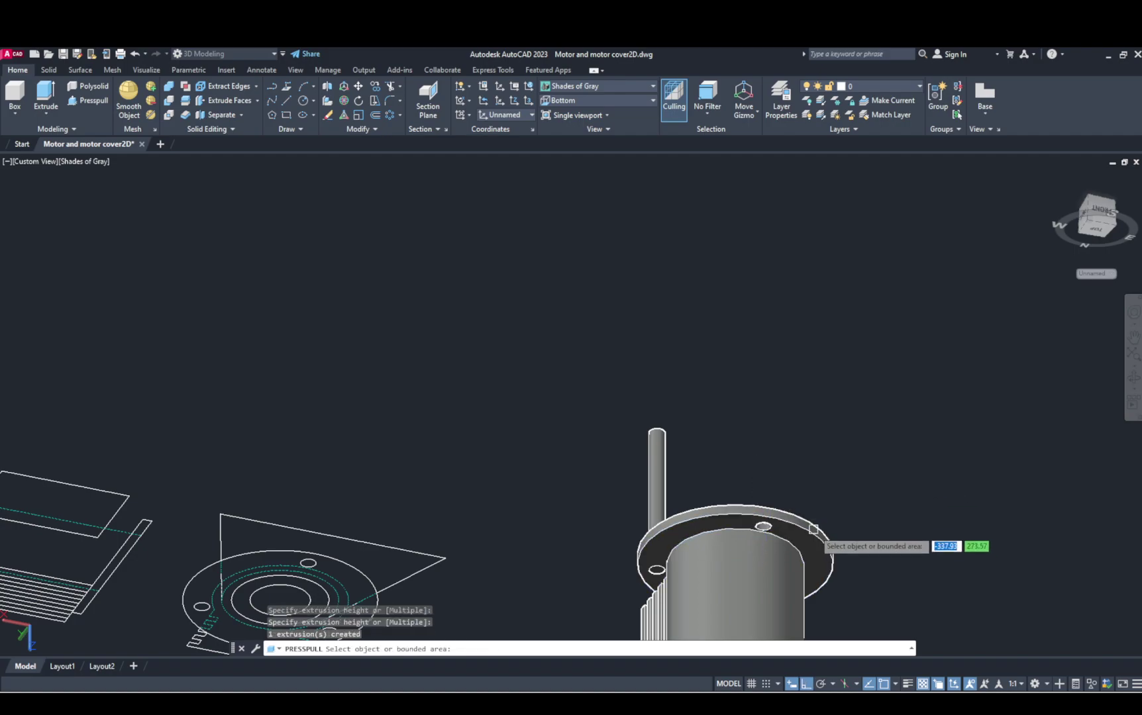
# Step: Press-pull the remaining copied bolt-hole circle through the flange
pyautogui.moveTo(812, 527); pyautogui.dragTo(723, 370, button='middle')
pyautogui.keyDown('shift'); pyautogui.moveTo(795, 467); pyautogui.dragTo(636, 417, button='middle'); pyautogui.keyUp('shift')
pyautogui.click(656, 213)
pyautogui.click(666, 185)
pyautogui.moveTo(686, 210); pyautogui.dragTo(729, 417, button='middle')
pyautogui.press('Escape')
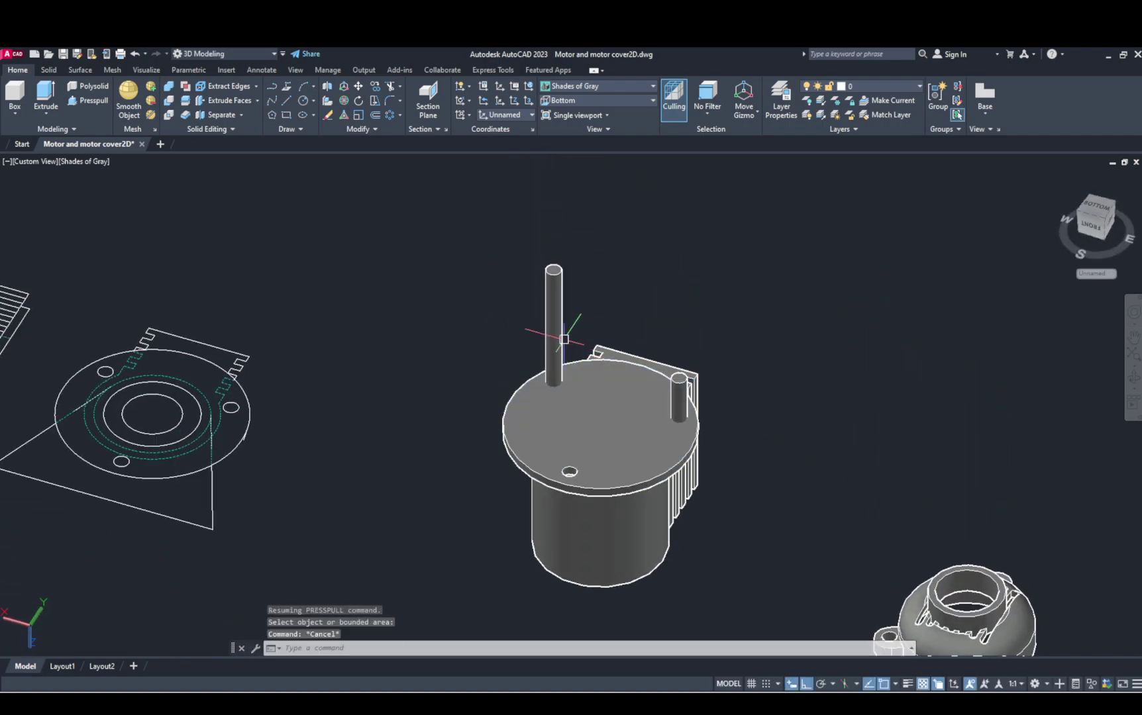
# Step: Subtract the two cylinders standing on the flange from the flange solid to open their bolt holes
pyautogui.click(185, 100)
pyautogui.click(641, 477)
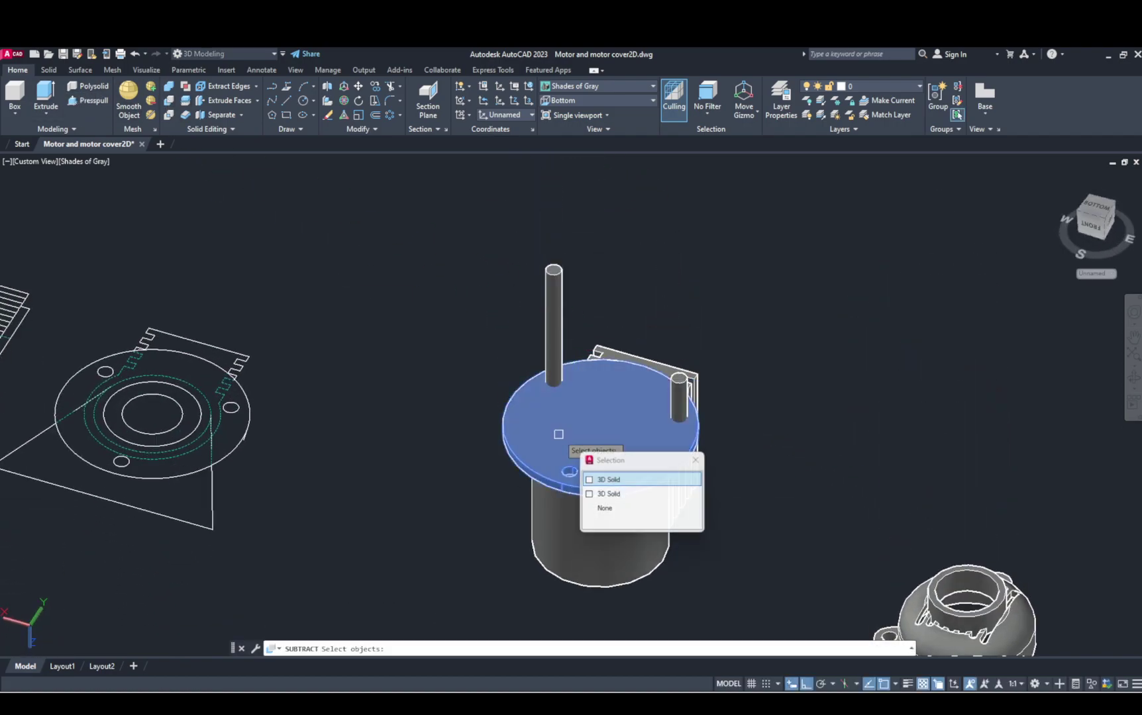
pyautogui.click(646, 483)
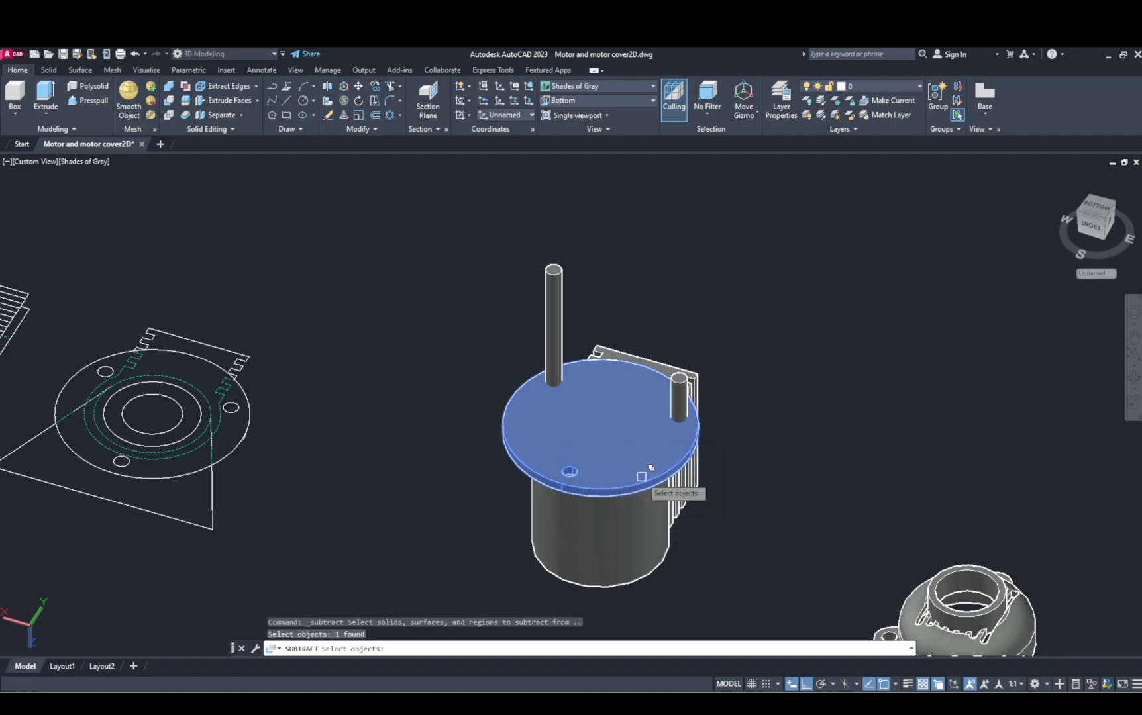
pyautogui.press('Return')
pyautogui.click(554, 329)
pyautogui.click(679, 401)
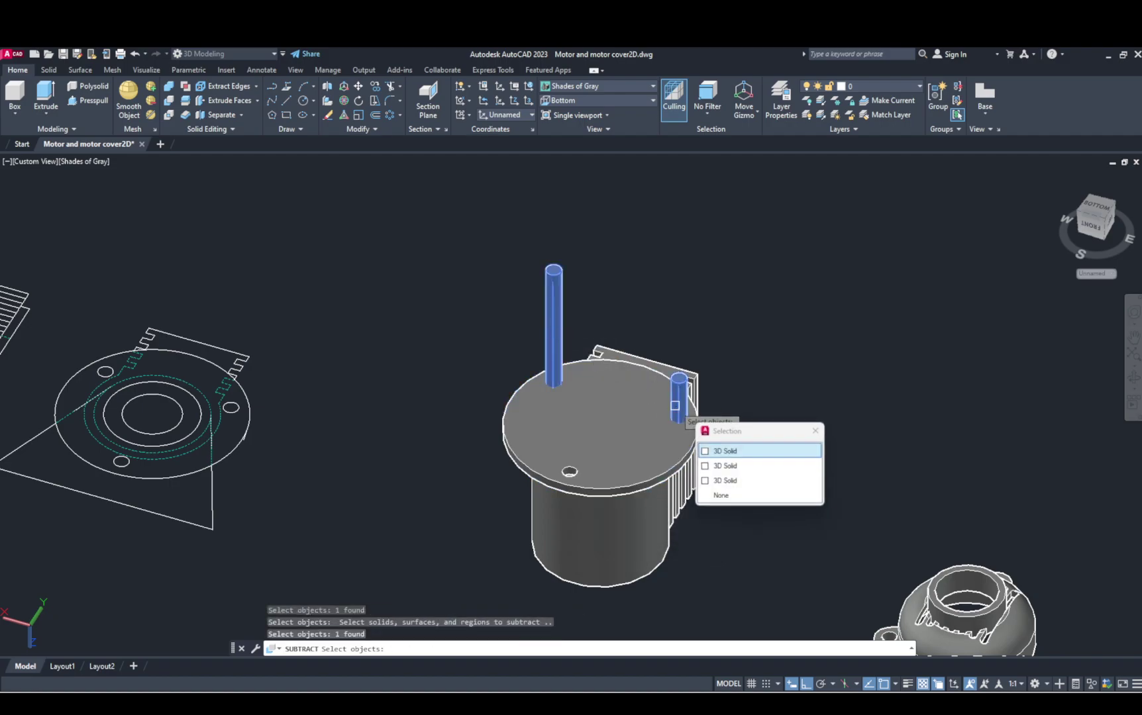
pyautogui.click(740, 453)
pyautogui.press('Return')
# Step: Press-pull the innermost circle of the motor body's end face through the body and flange to cut the central bore
pyautogui.keyDown('shift'); pyautogui.moveTo(736, 453); pyautogui.dragTo(640, 309, button='middle'); pyautogui.keyUp('shift')
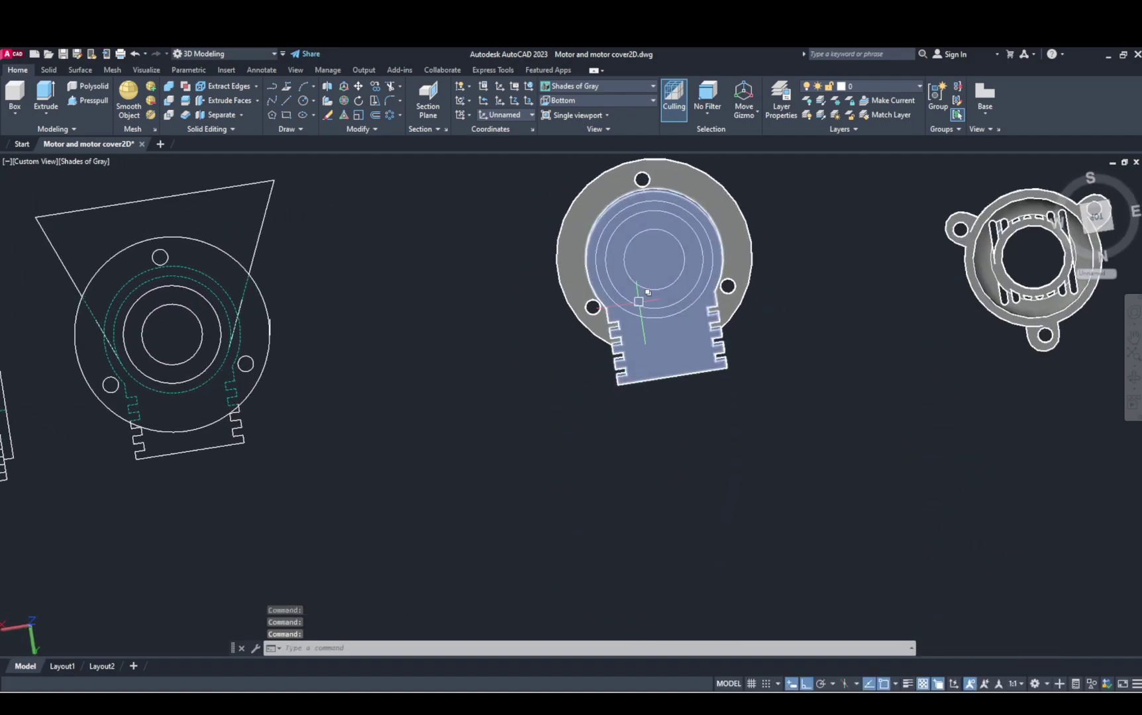
pyautogui.click(93, 100)
pyautogui.click(652, 262)
pyautogui.keyDown('shift'); pyautogui.moveTo(765, 263); pyautogui.dragTo(712, 400, button='middle'); pyautogui.keyUp('shift')
pyautogui.click(688, 265)
pyautogui.click(622, 388)
pyautogui.click(697, 269)
pyautogui.keyDown('shift'); pyautogui.moveTo(734, 407); pyautogui.dragTo(800, 488, button='middle'); pyautogui.keyUp('shift')
pyautogui.press('Return')
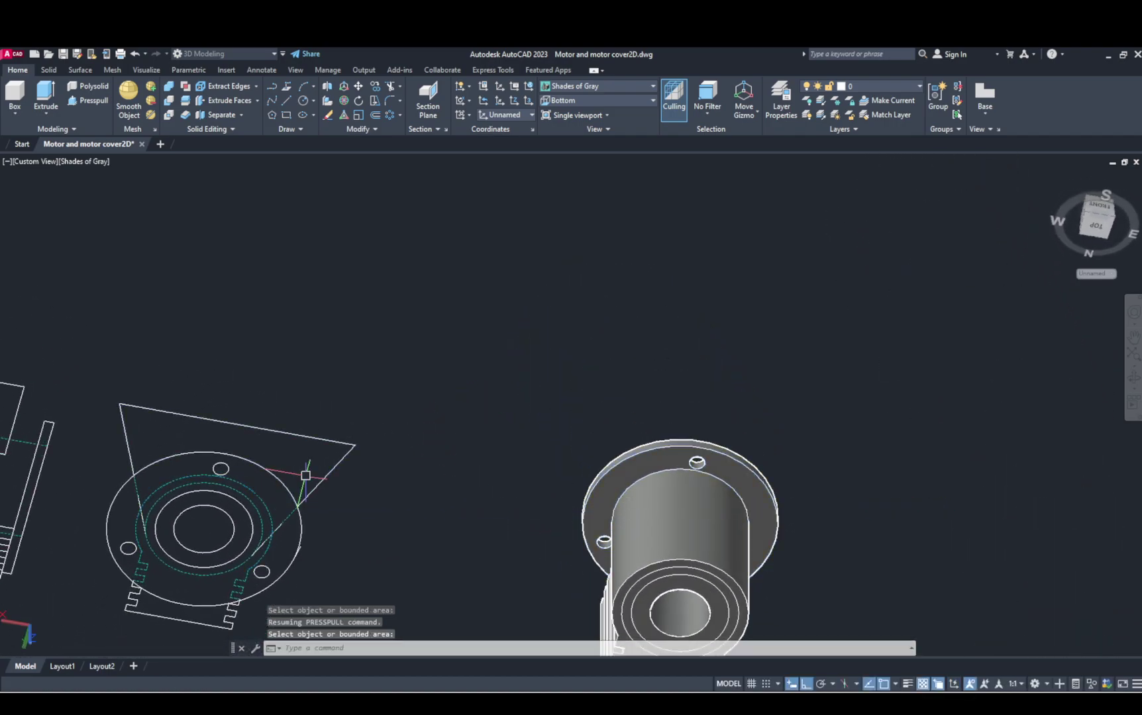
pyautogui.scroll(-8, 363, 465)
pyautogui.scroll(3, 398, 457)
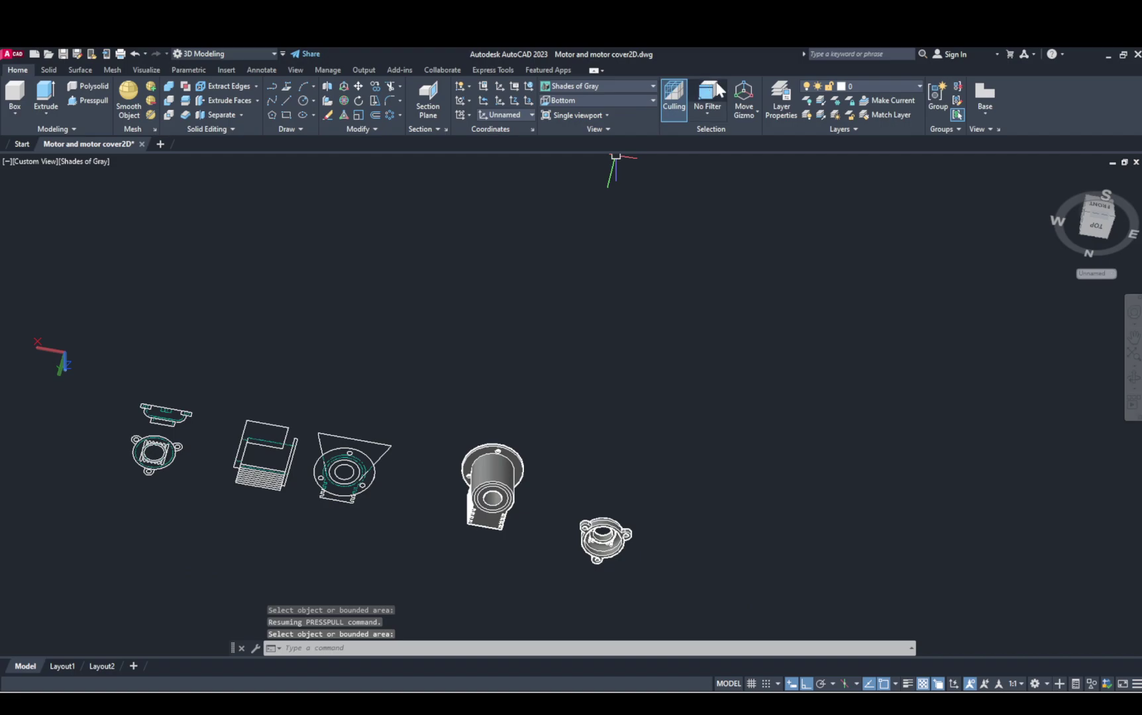
pyautogui.click(527, 460)
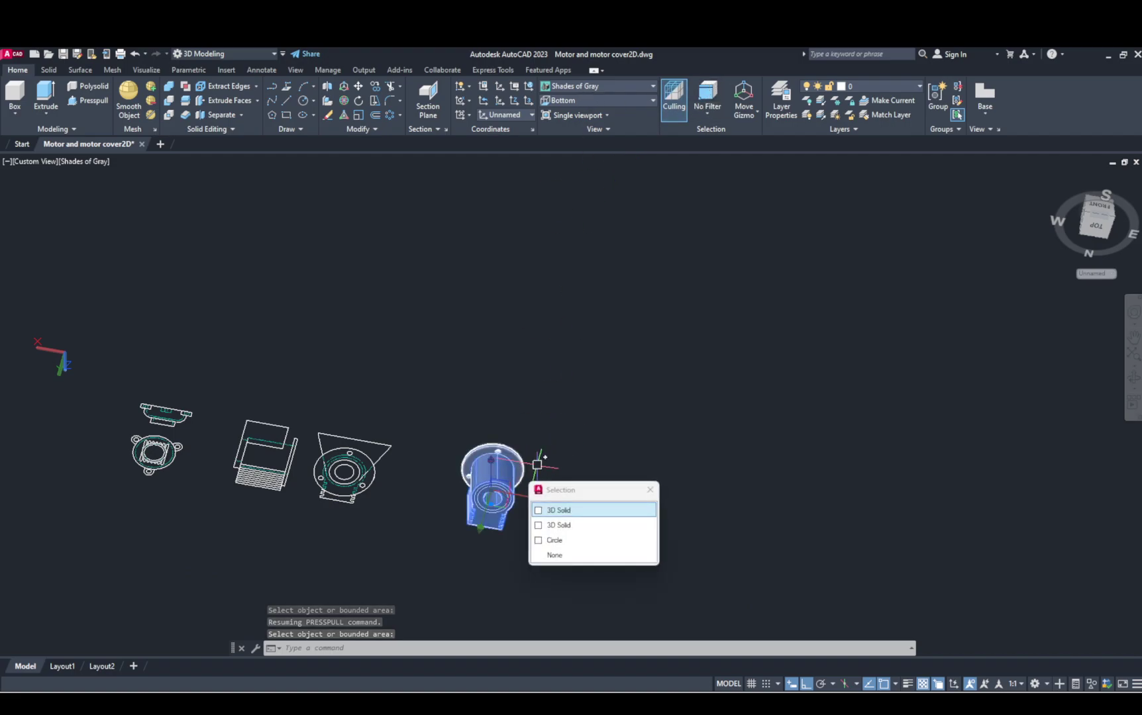
pyautogui.click(570, 509)
pyautogui.press('Escape')
pyautogui.click(623, 82)
pyautogui.click(623, 84)
pyautogui.click(622, 84)
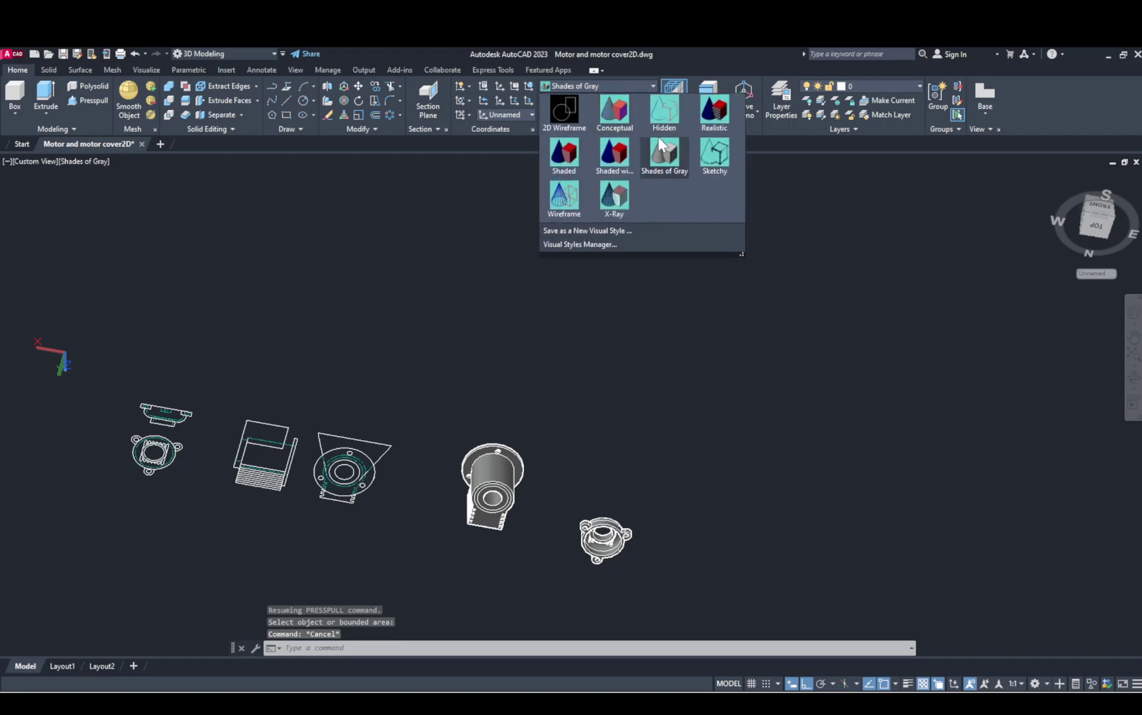
# Step: Switch the viewport to the SW Isometric view
pyautogui.click(586, 102)
pyautogui.click(587, 100)
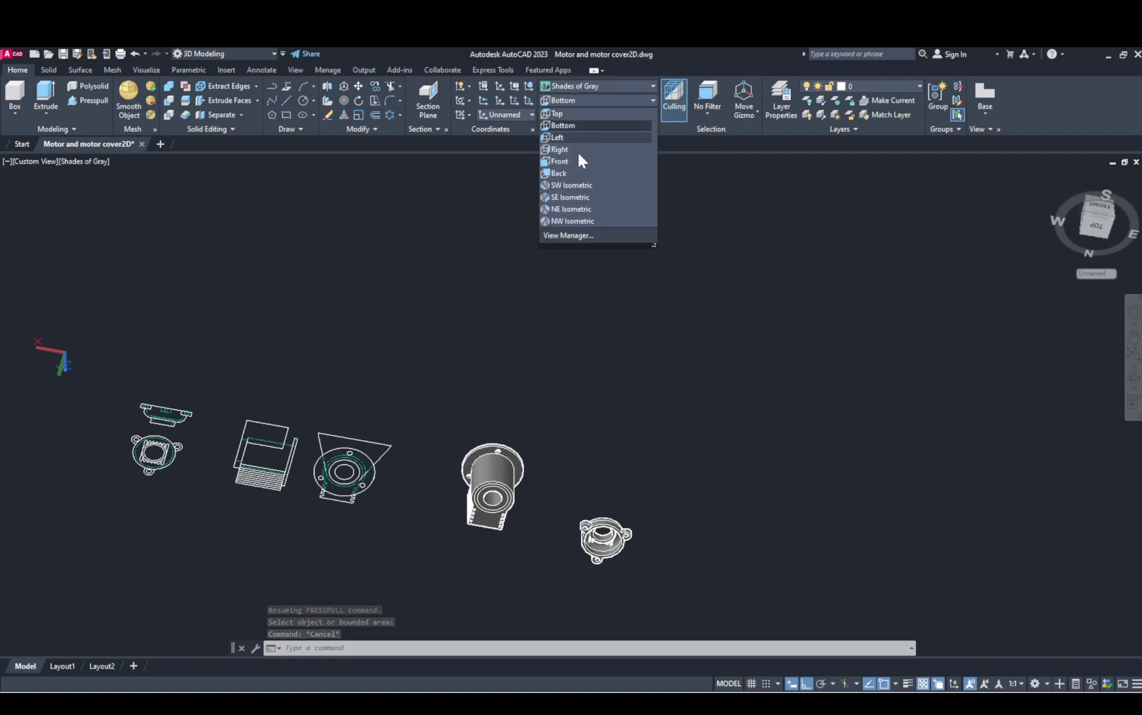
pyautogui.click(575, 185)
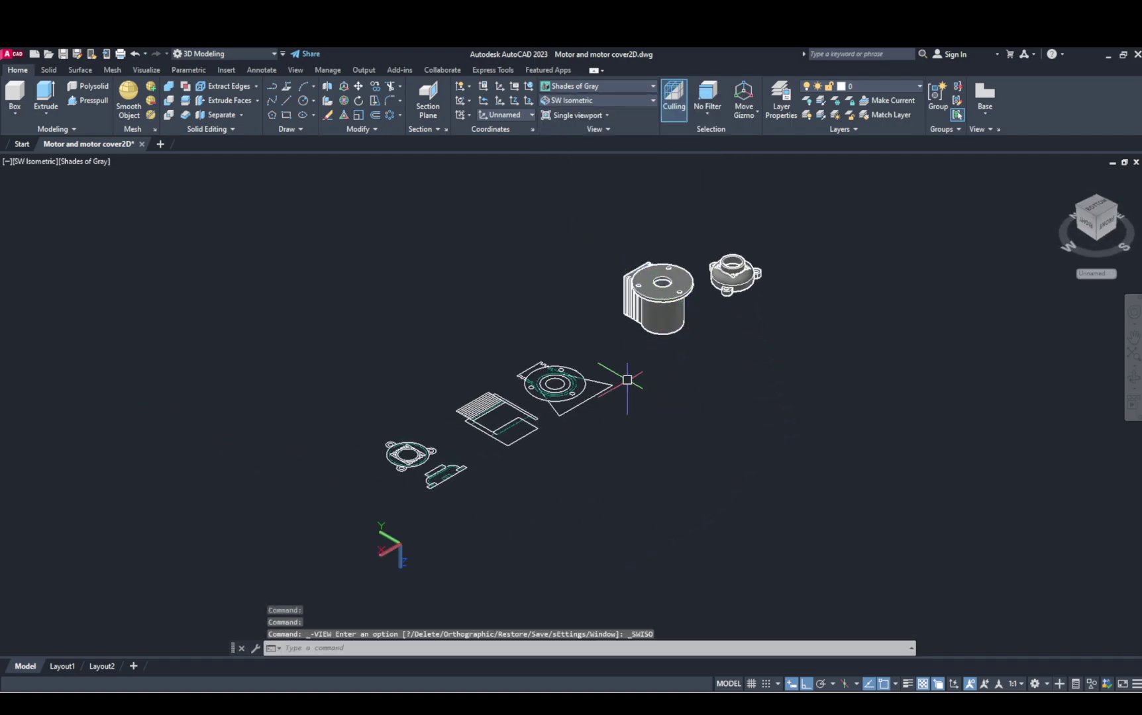
# Step: Copy the triangular outline's lines and the inner dashed circle of the original end view by the circle's centre to the centre of the motor body's free end
pyautogui.scroll(2, 526, 386)
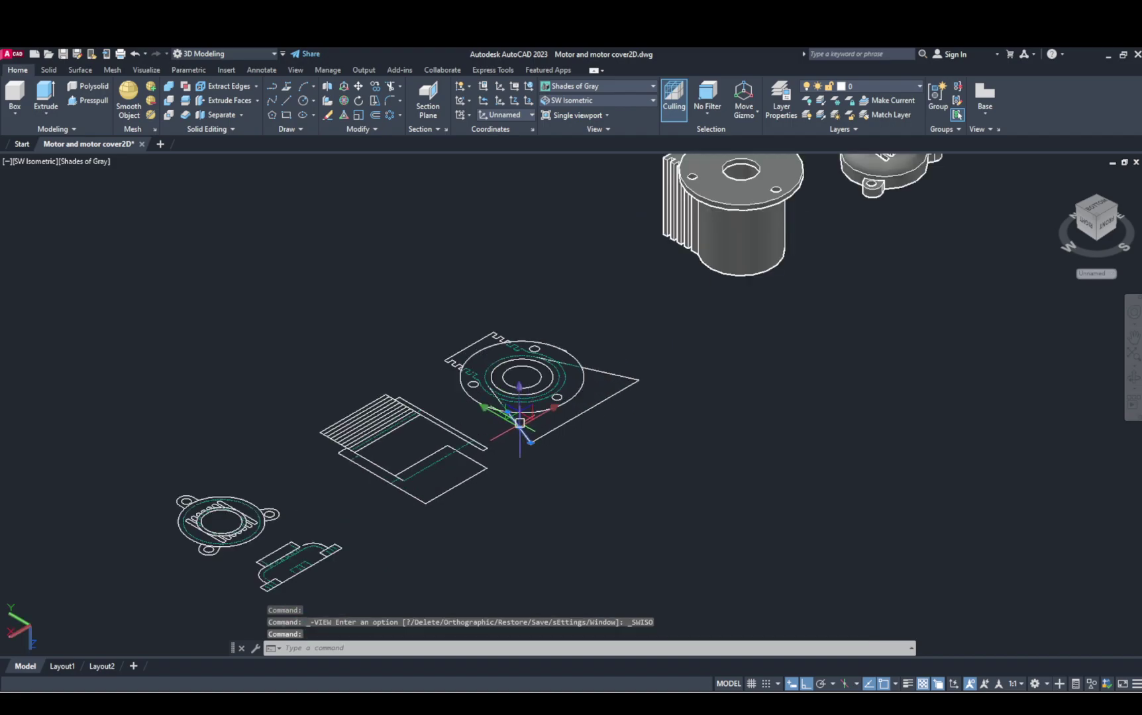
pyautogui.press('Escape')
pyautogui.press('Escape')
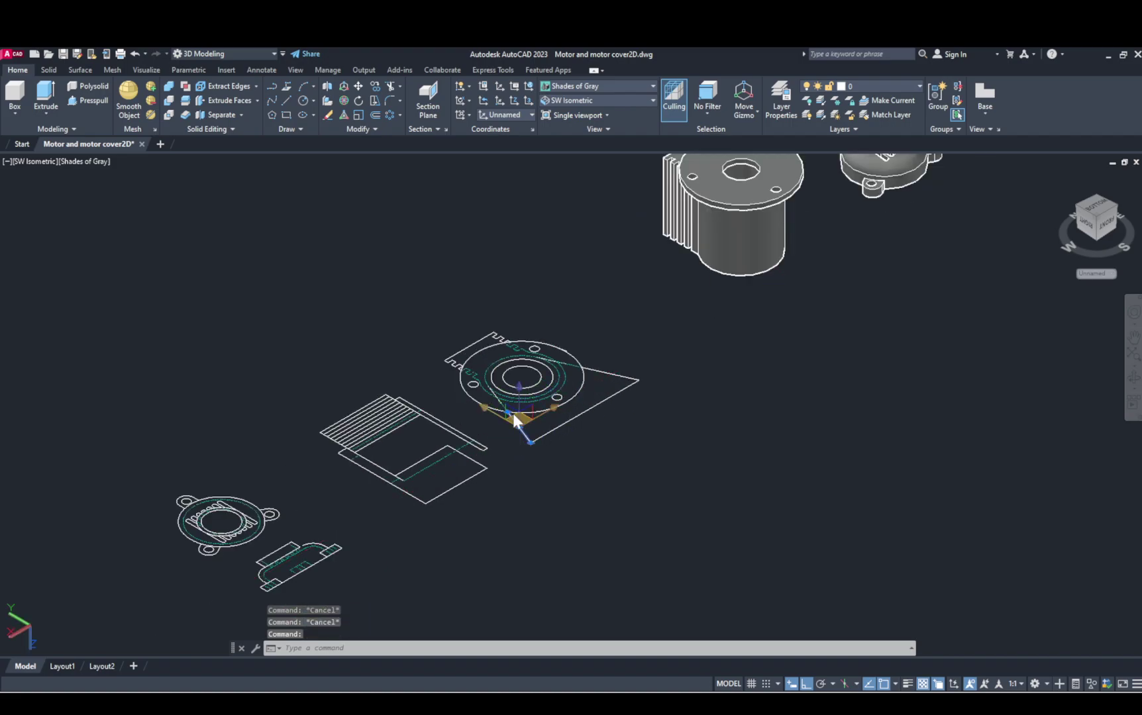
pyautogui.scroll(3, 505, 407)
pyautogui.click(510, 387)
pyautogui.click(706, 339)
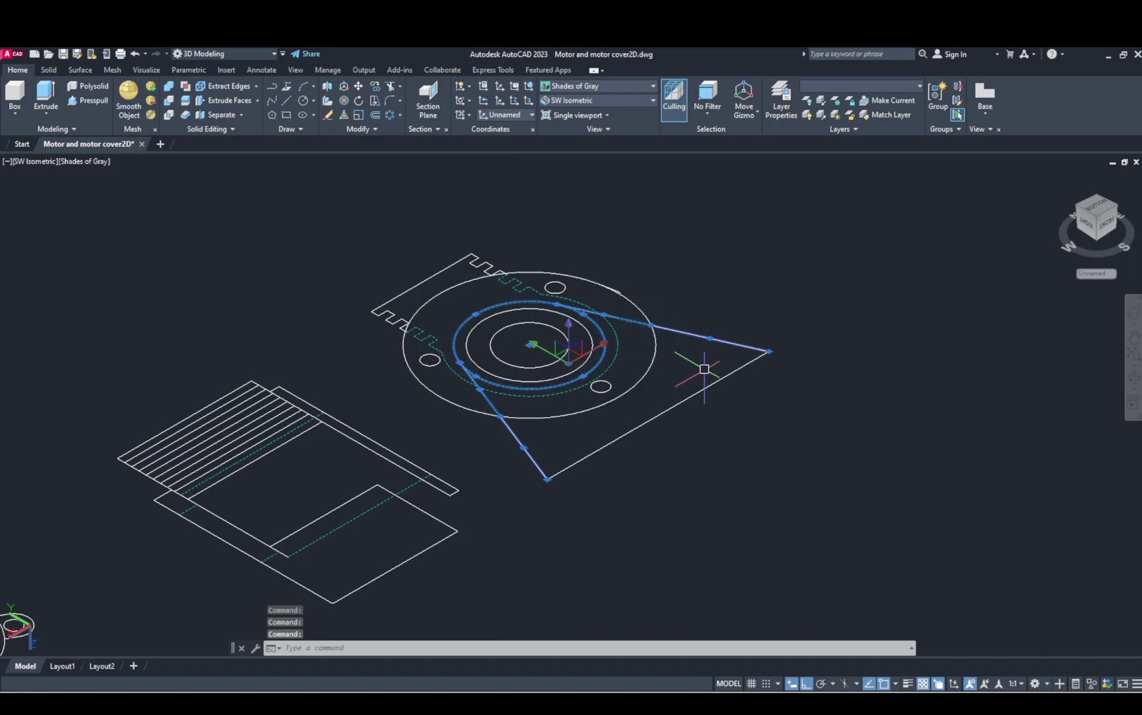
pyautogui.write('o')
pyautogui.press('Return')
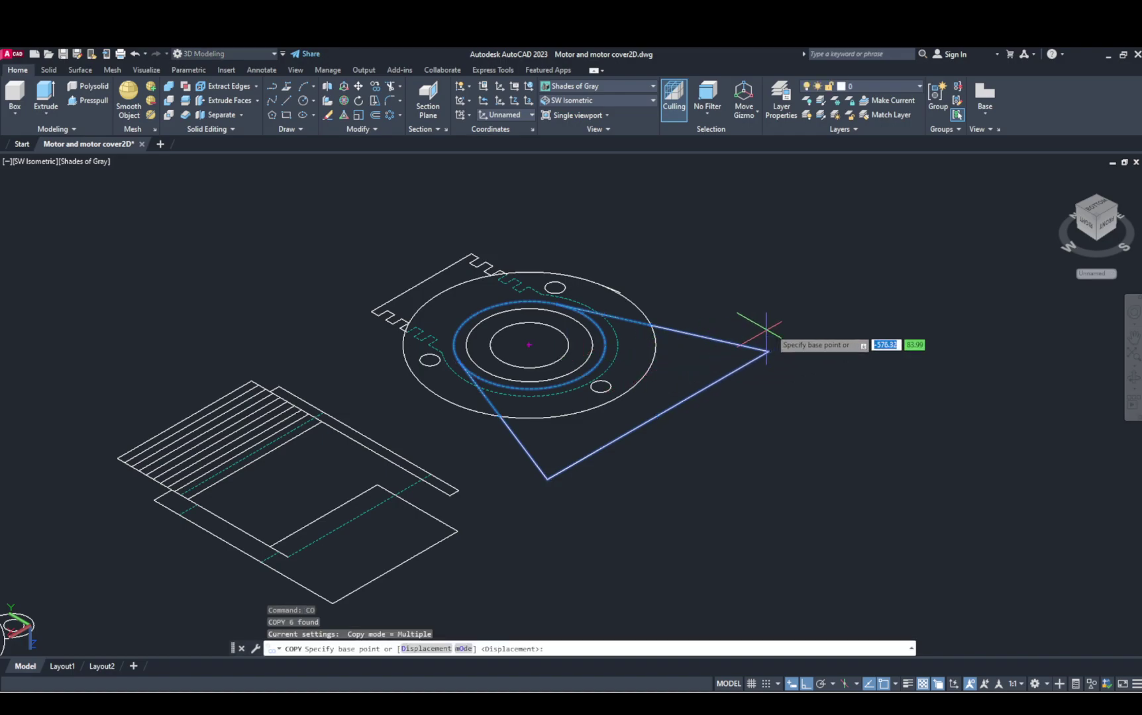
pyautogui.scroll(-6, 758, 346)
pyautogui.moveTo(906, 303); pyautogui.dragTo(767, 432, button='middle')
pyautogui.scroll(1, 665, 457)
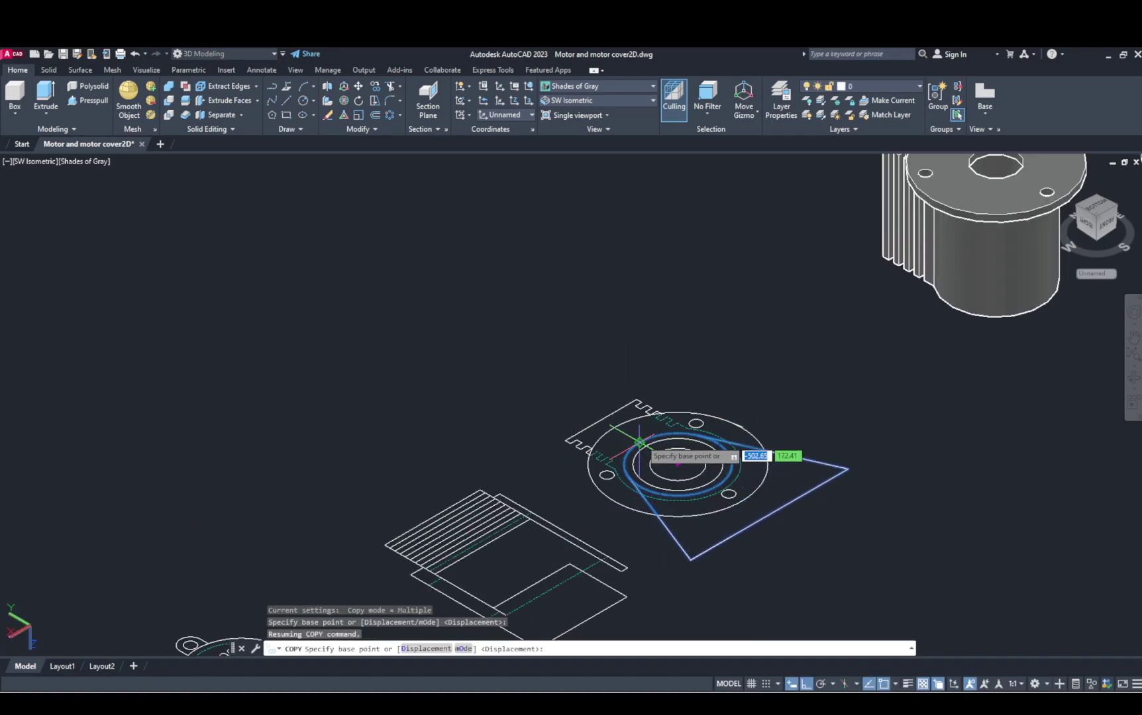
pyautogui.click(677, 463)
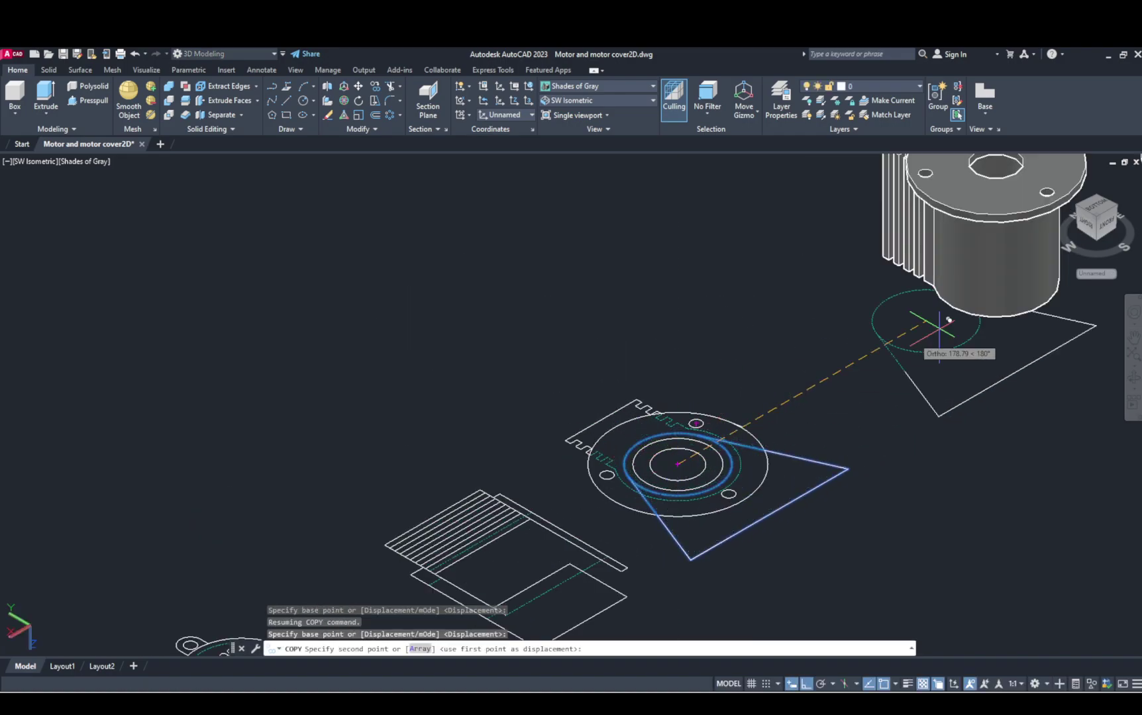
pyautogui.click(997, 278)
pyautogui.press('Escape')
# Step: Trim away the part of the copied dashed circle that lies inside the triangular outline on the motor body's end face
pyautogui.keyDown('shift'); pyautogui.moveTo(922, 343); pyautogui.dragTo(902, 340, button='middle'); pyautogui.keyUp('shift')
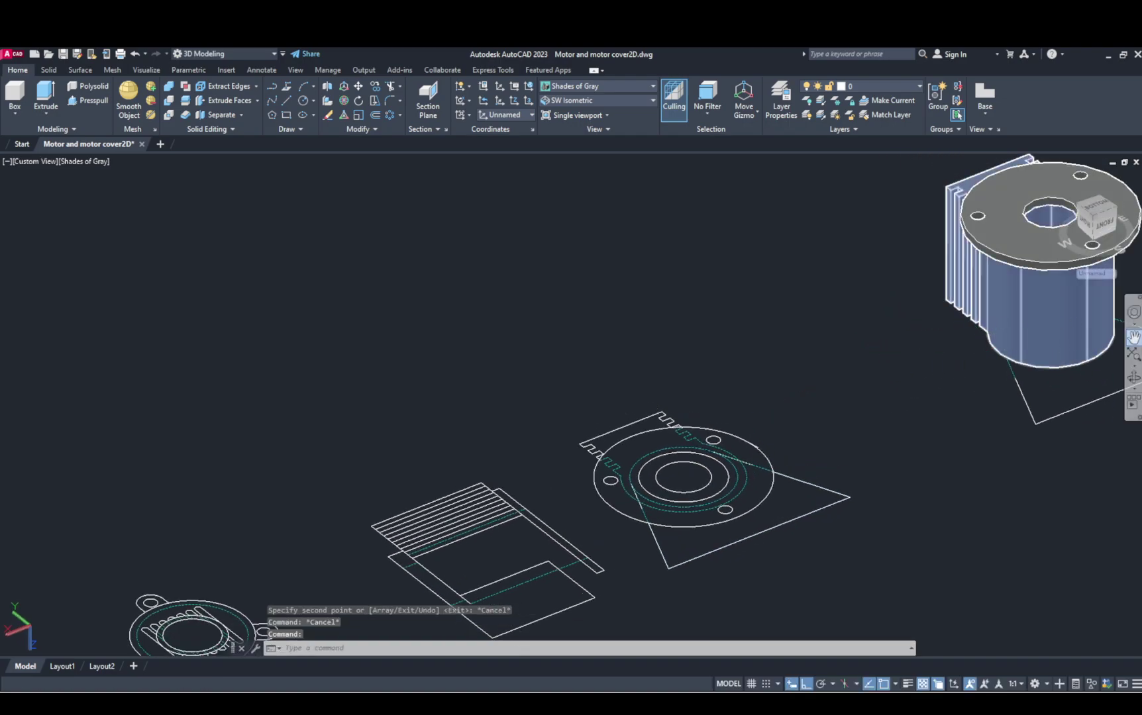
pyautogui.moveTo(931, 231); pyautogui.dragTo(826, 227, button='middle')
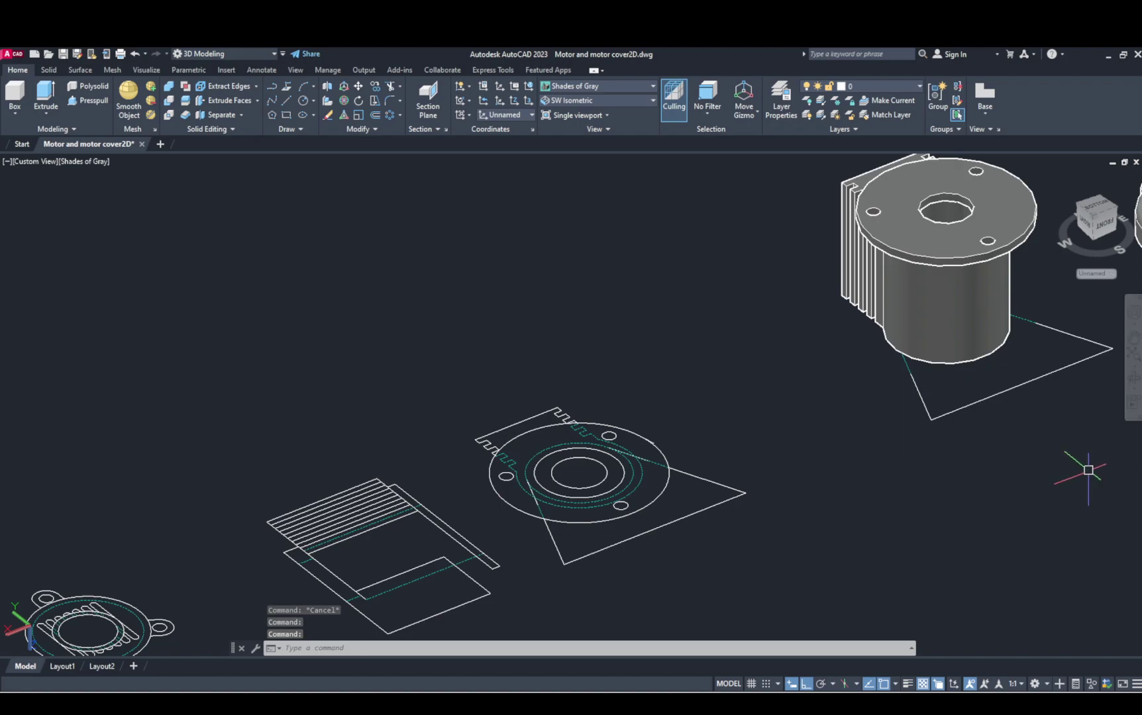
pyautogui.keyDown('shift'); pyautogui.moveTo(908, 363); pyautogui.dragTo(786, 210, button='middle'); pyautogui.keyUp('shift')
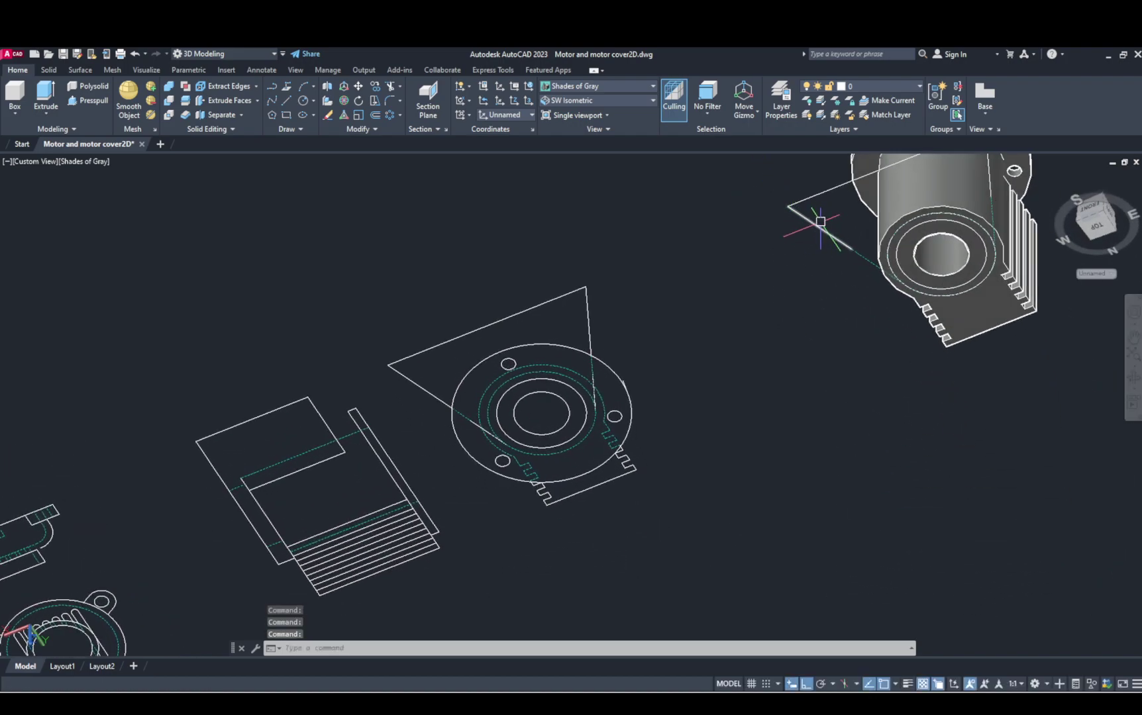
pyautogui.click(906, 286)
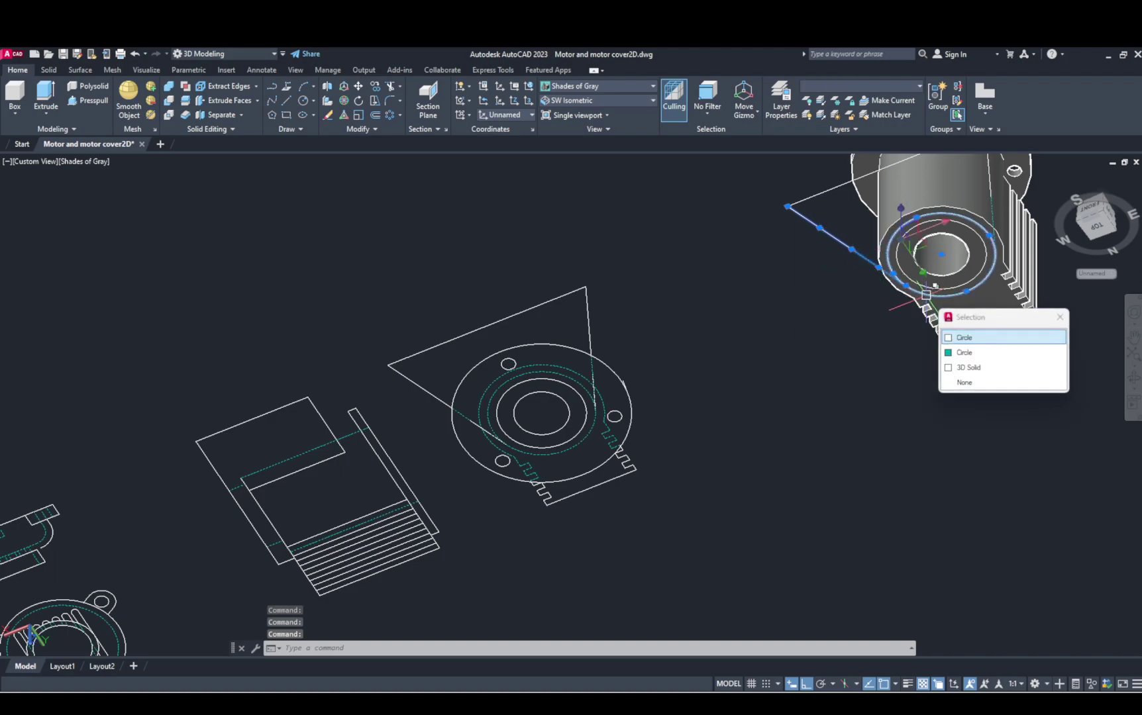
pyautogui.click(988, 354)
pyautogui.click(991, 199)
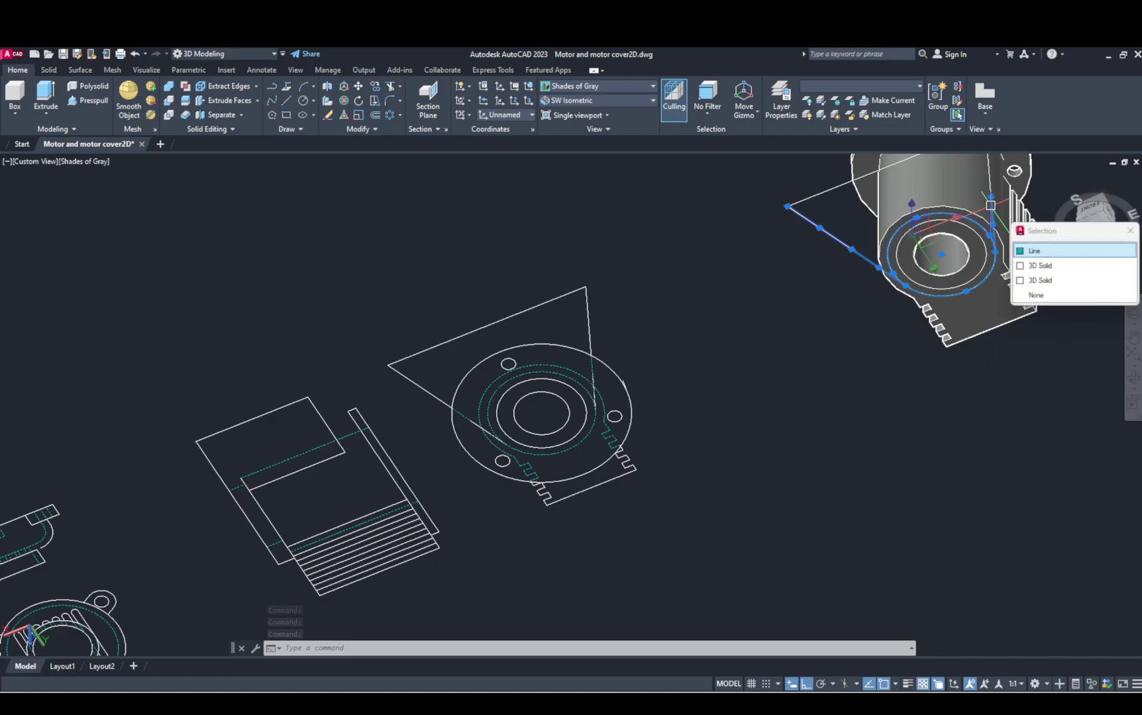
pyautogui.moveTo(822, 269); pyautogui.dragTo(745, 425, button='middle')
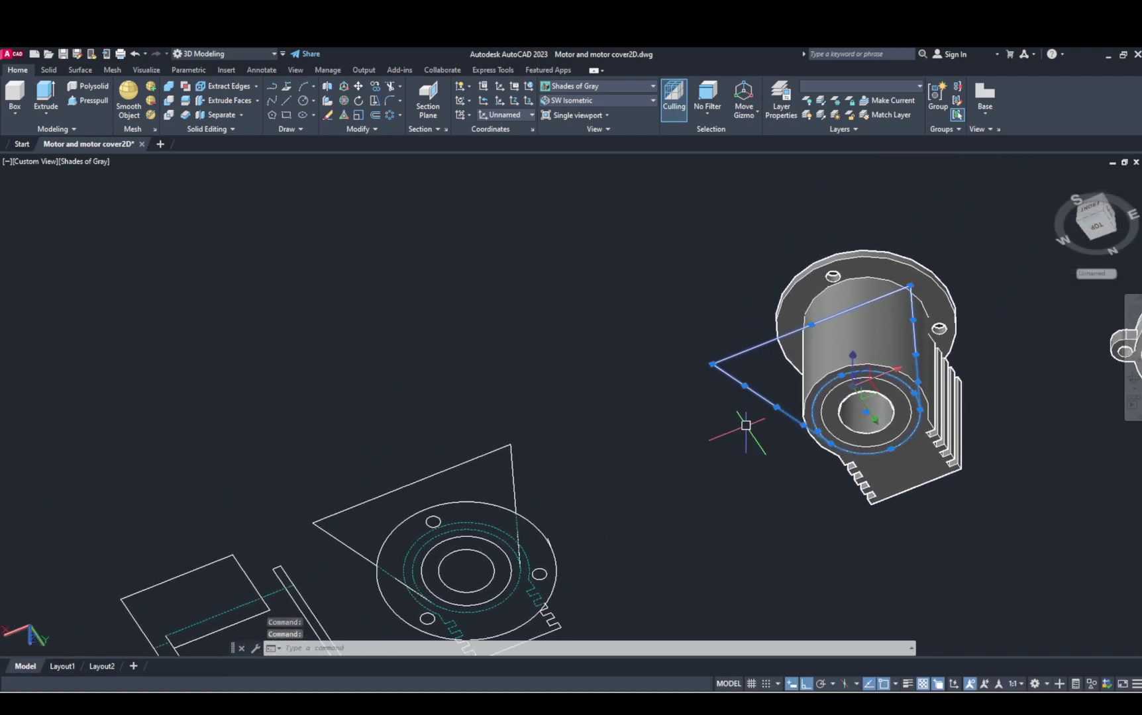
pyautogui.write('tr')
pyautogui.press('Return')
pyautogui.click(831, 403)
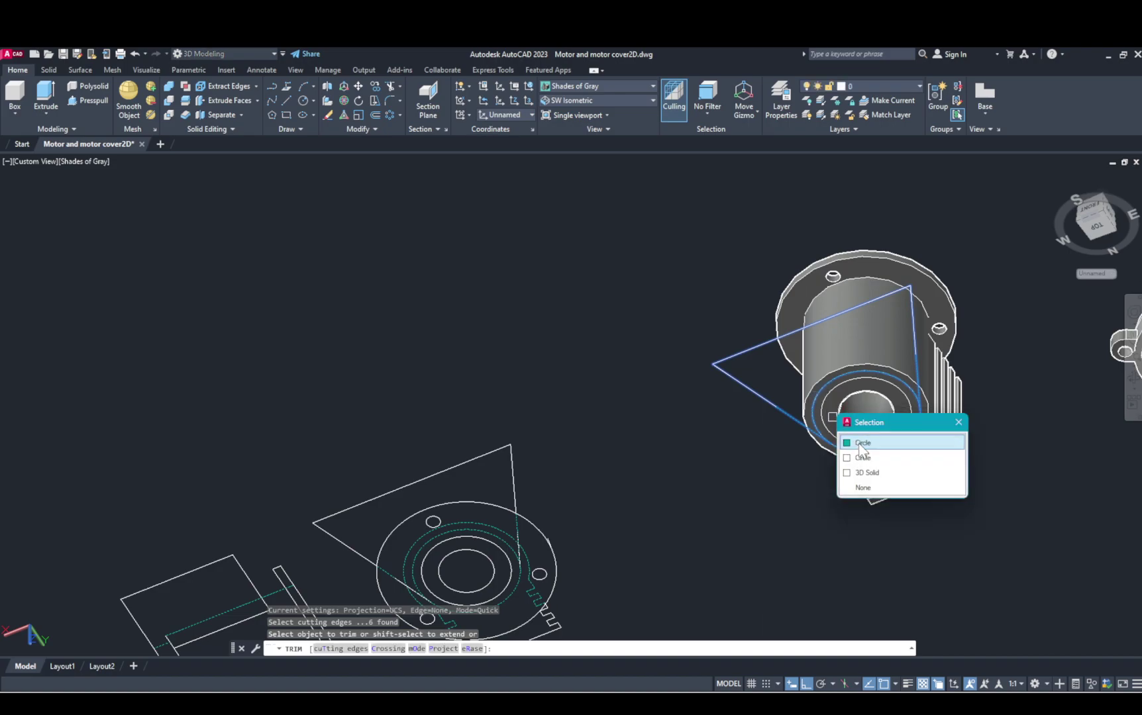
pyautogui.click(862, 443)
pyautogui.press('Escape')
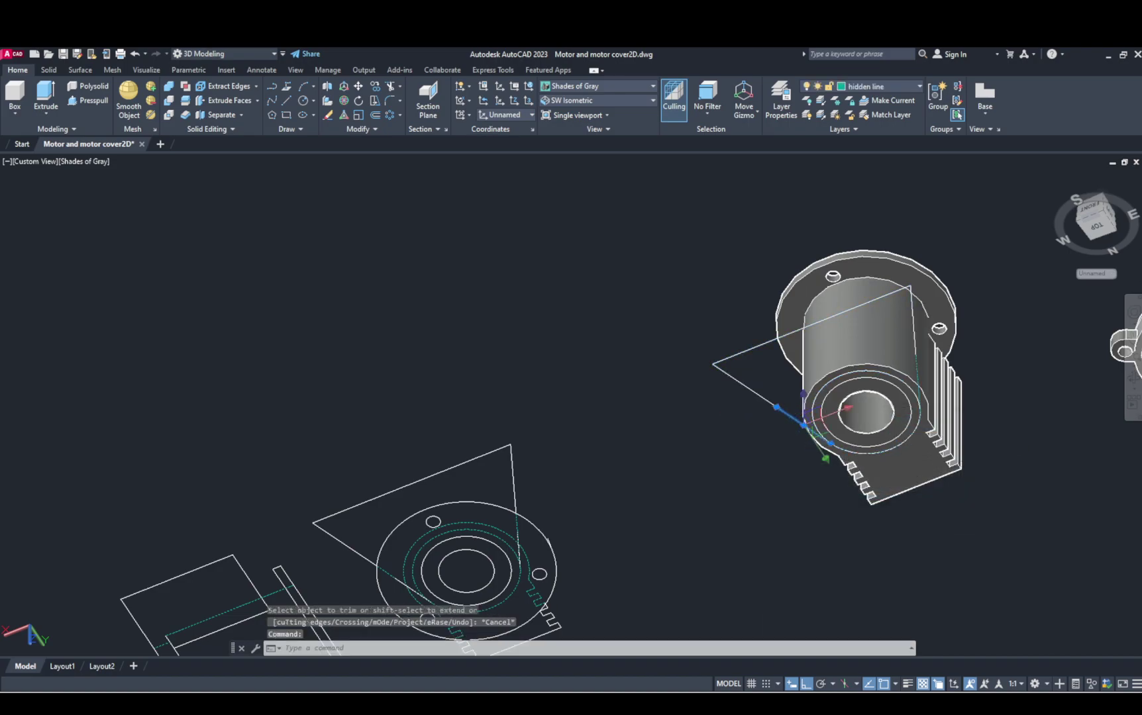
# Step: Join the trimmed arc and the copied triangular outline's lines on the motor body into one polyline
pyautogui.click(921, 383)
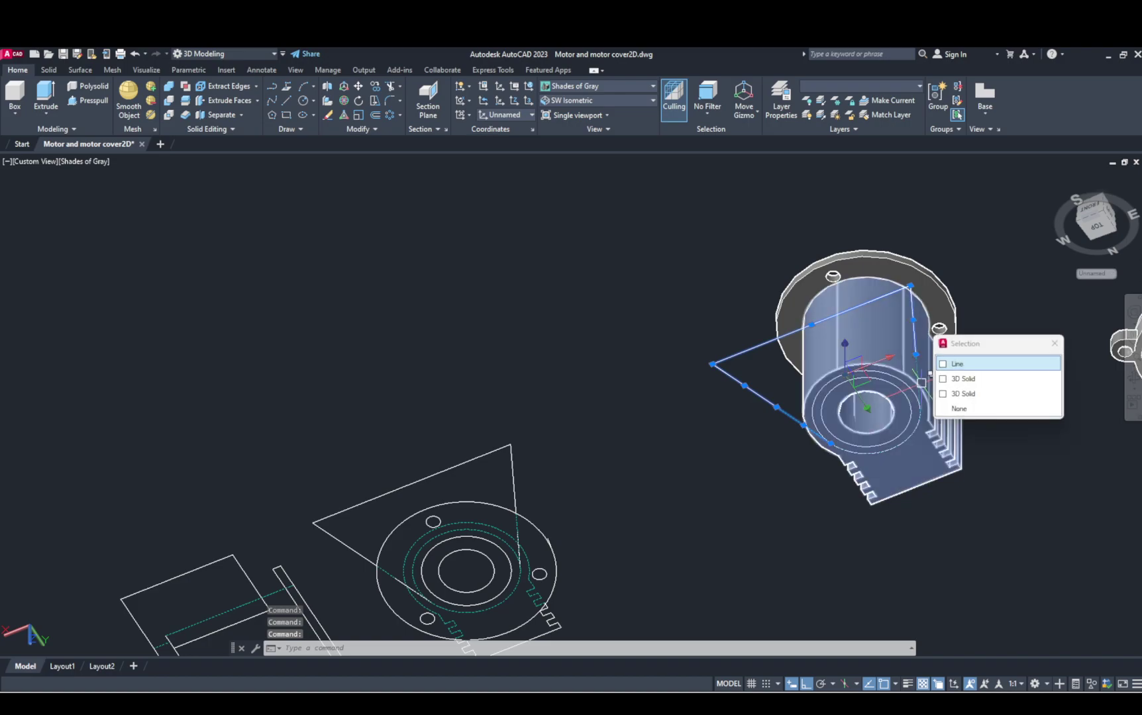
pyautogui.click(918, 385)
pyautogui.click(913, 435)
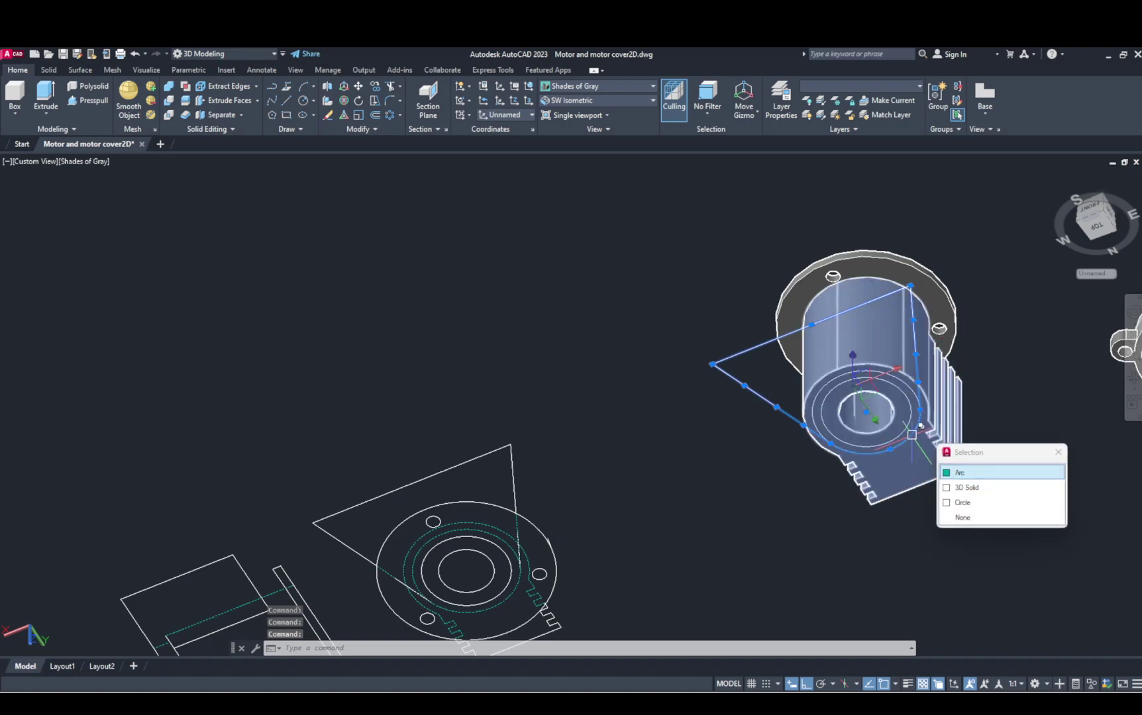
pyautogui.write('J')
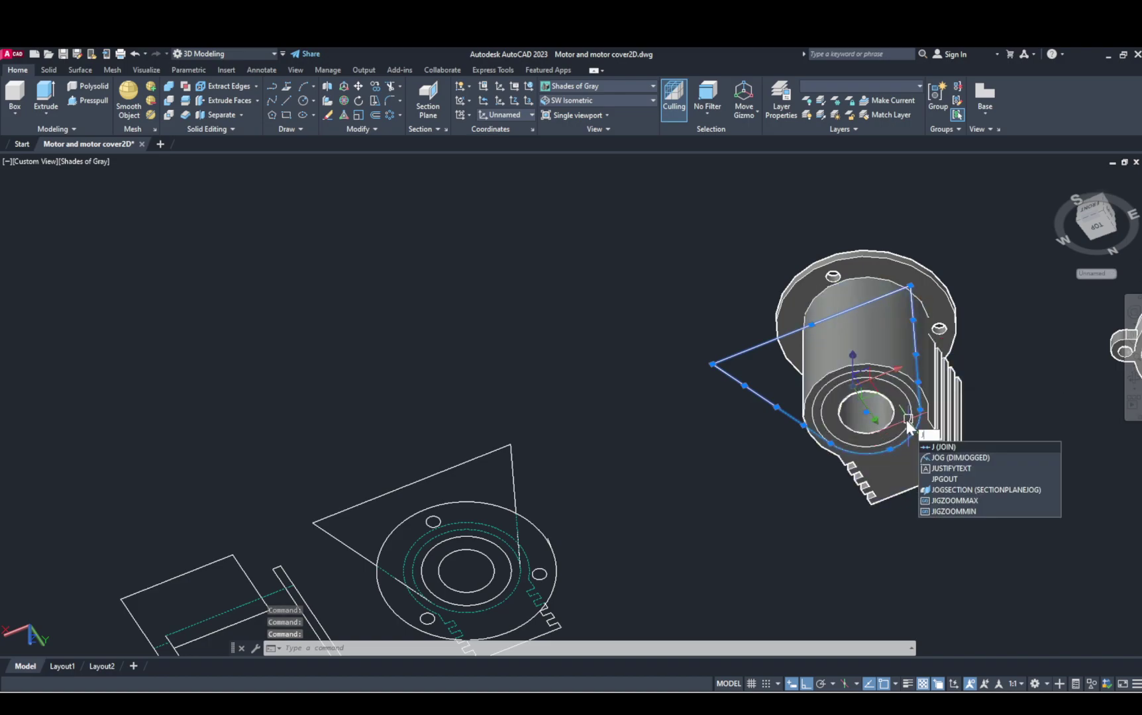
pyautogui.press('Return')
pyautogui.press('Escape')
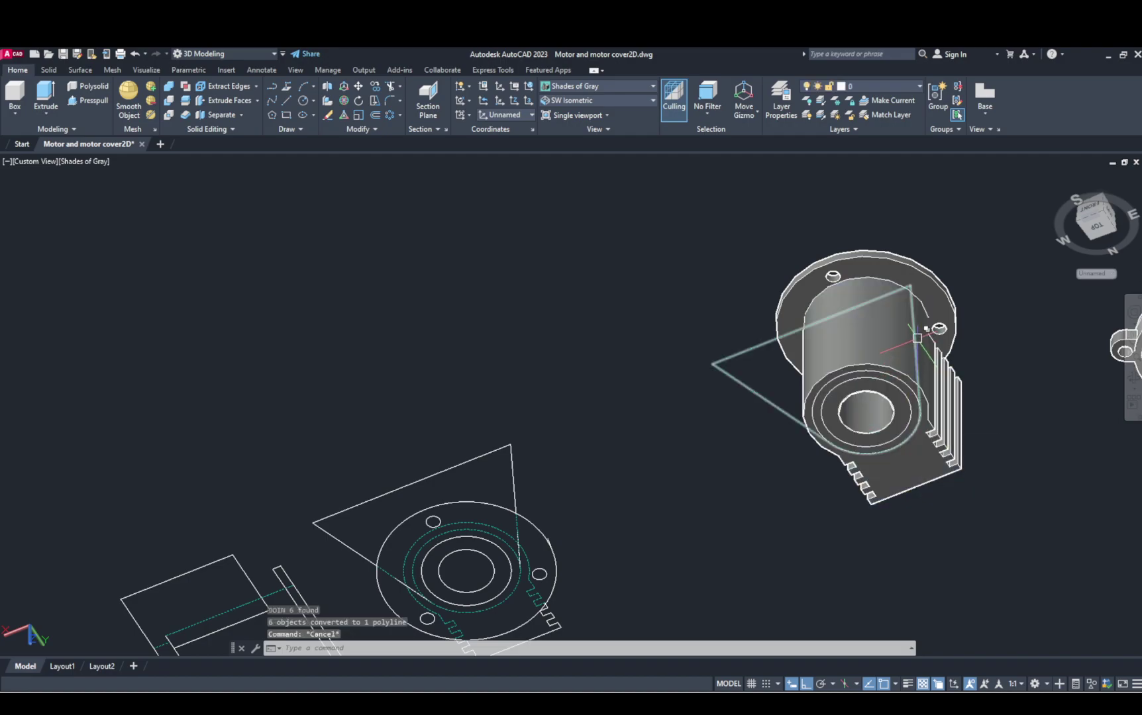
# Step: Move the joined triangular polyline on the motor body to layer 0
pyautogui.click(918, 343)
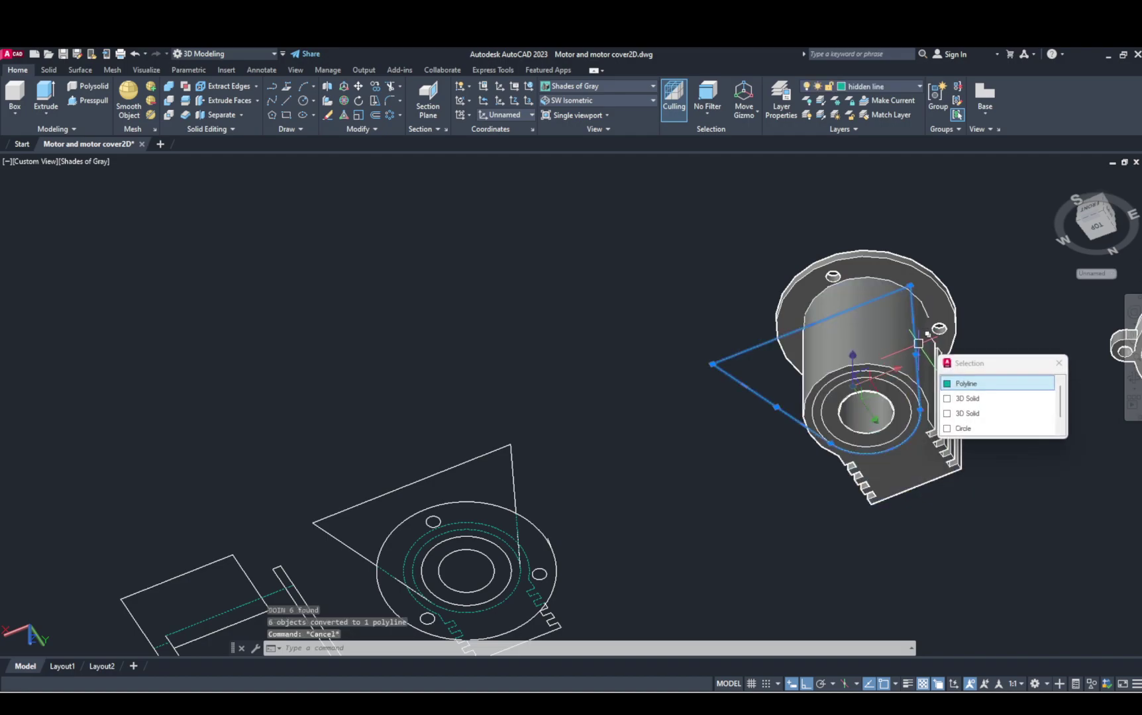
pyautogui.click(890, 81)
pyautogui.click(886, 101)
pyautogui.press('Escape')
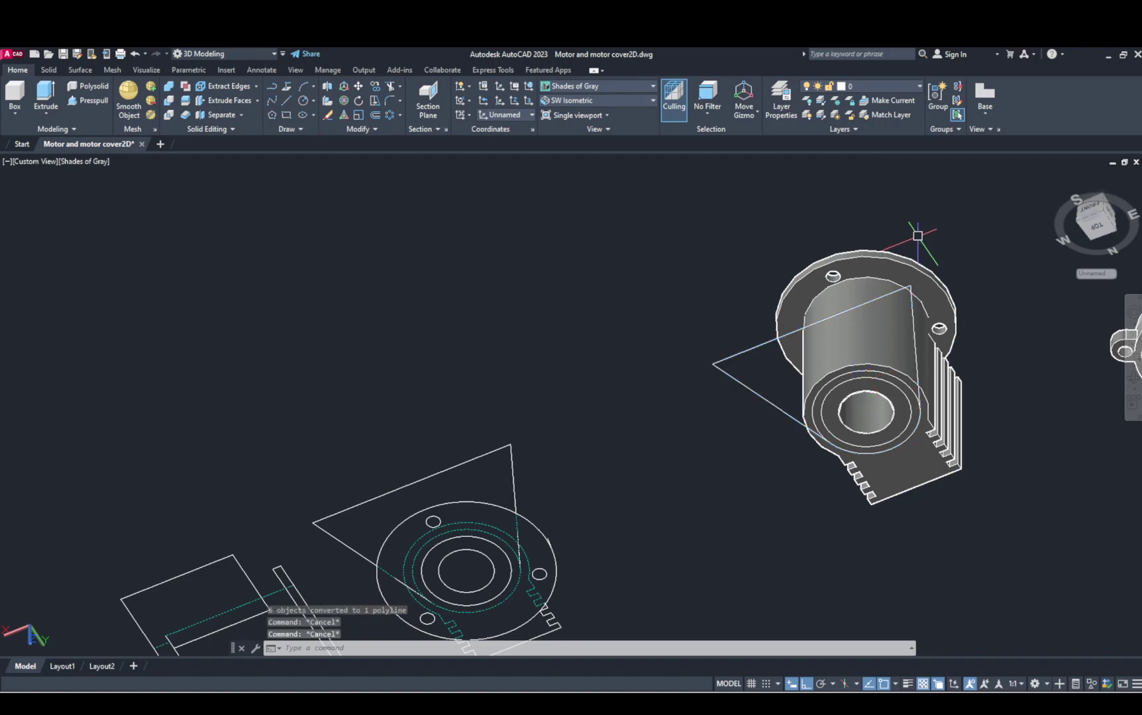
# Step: Try extruding the joined triangular polyline on the motor's free end by 10, and undo the extrusion
pyautogui.rightClick(912, 229)
pyautogui.press('Escape')
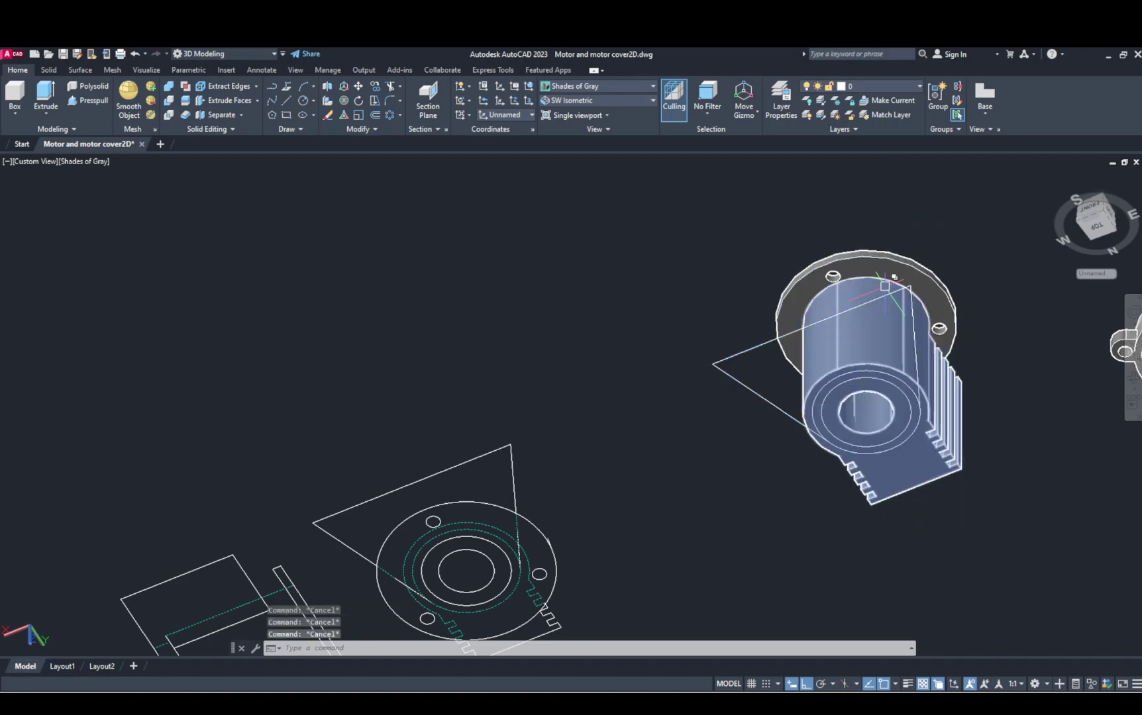
pyautogui.click(887, 292)
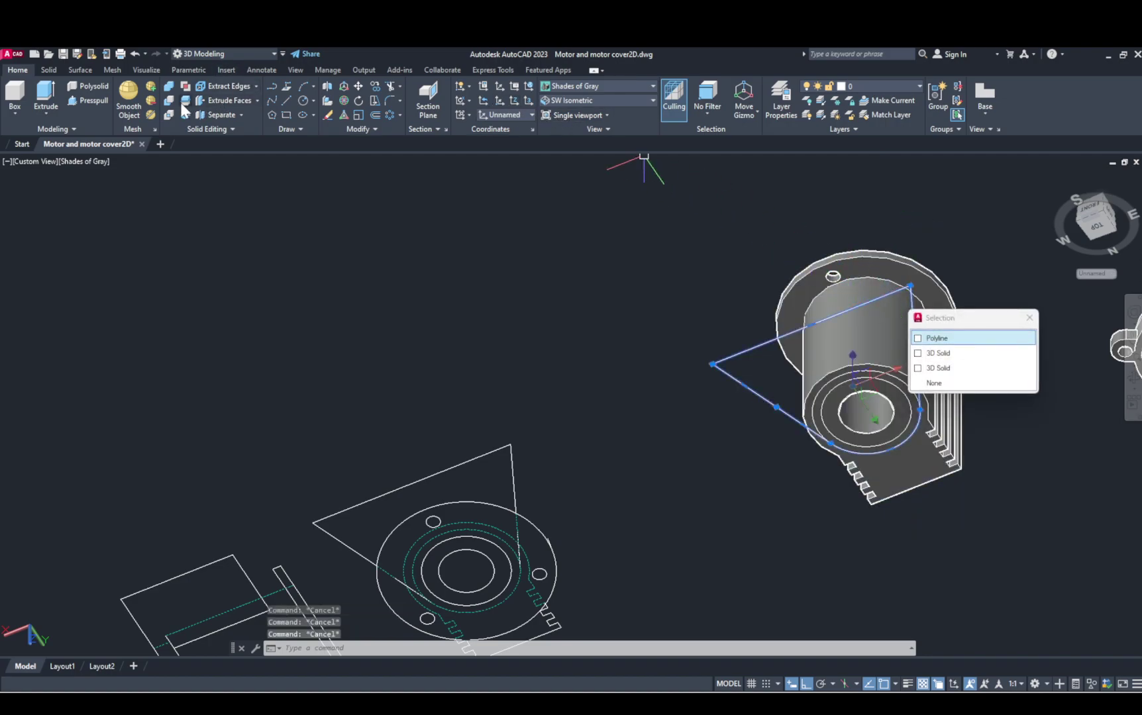
pyautogui.click(46, 96)
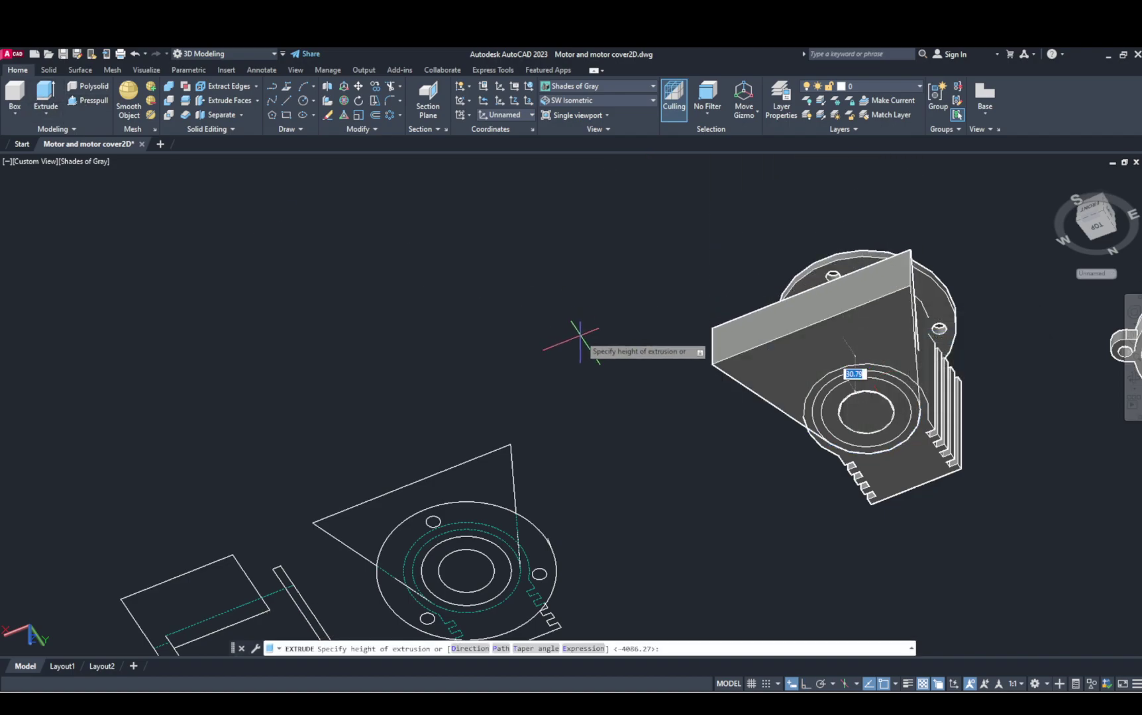
pyautogui.keyDown('shift'); pyautogui.moveTo(625, 398); pyautogui.dragTo(842, 547, button='middle'); pyautogui.keyUp('shift')
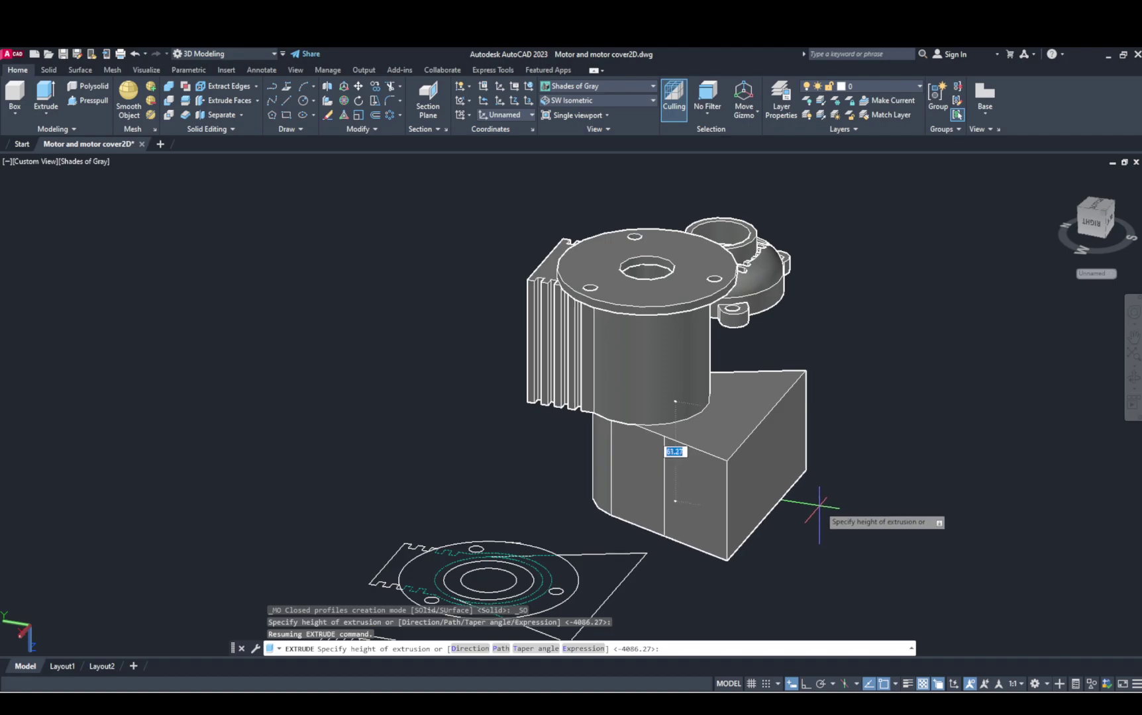
pyautogui.press('Return')
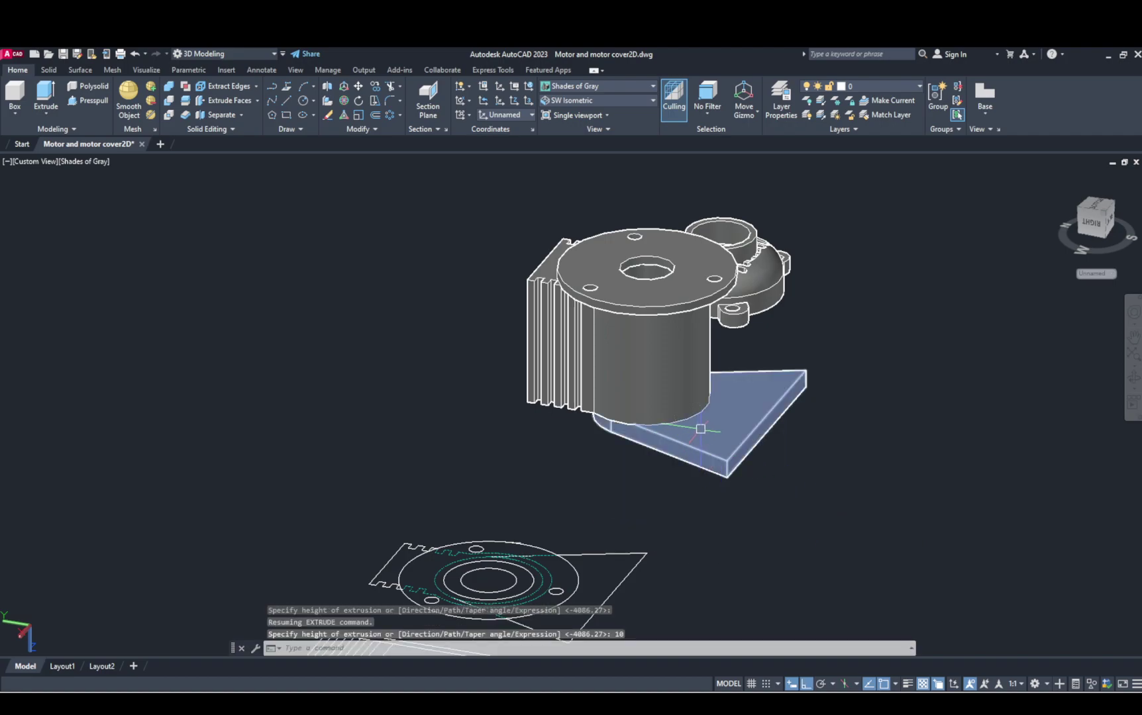
pyautogui.press('Escape')
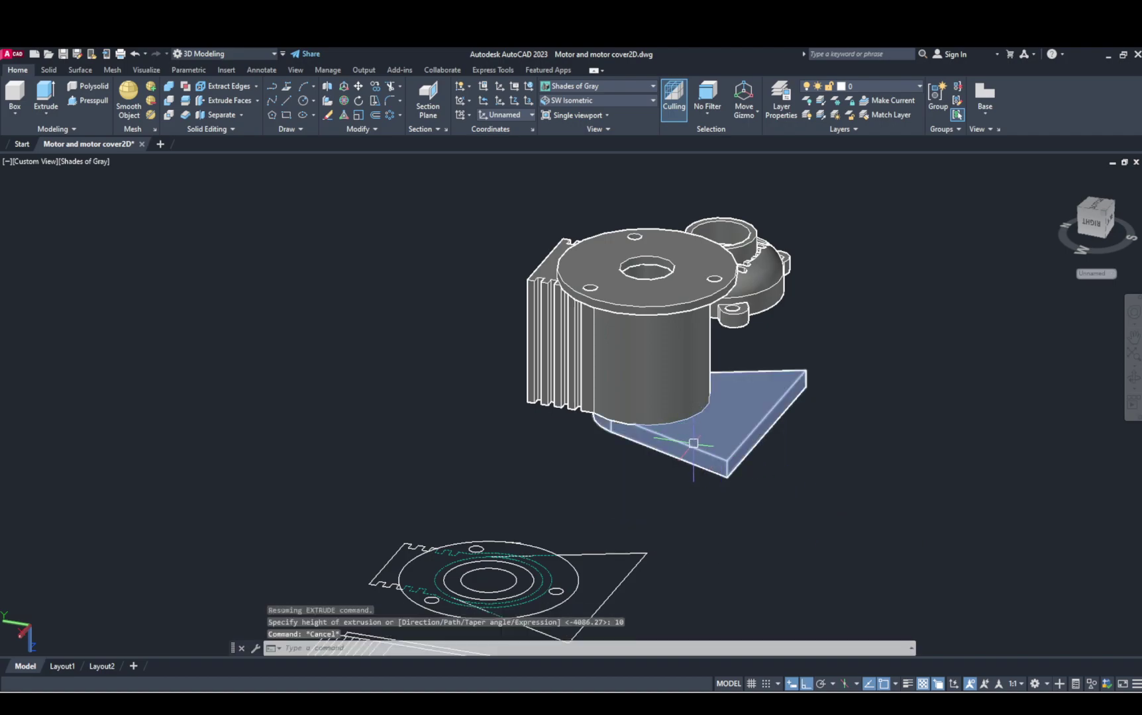
pyautogui.hotkey('ctrl', 'z')
# Step: Copy the triangular polyline straight along the motor's axis to a spot clear beyond the body's free end
pyautogui.click(845, 317)
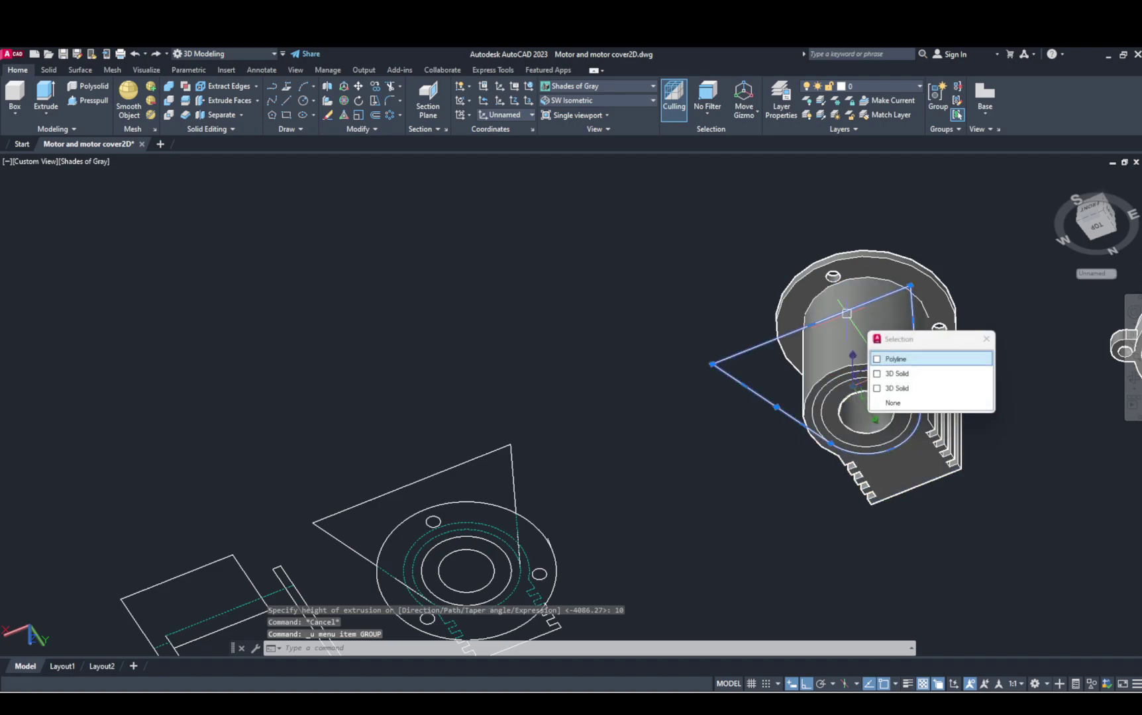
pyautogui.write('co')
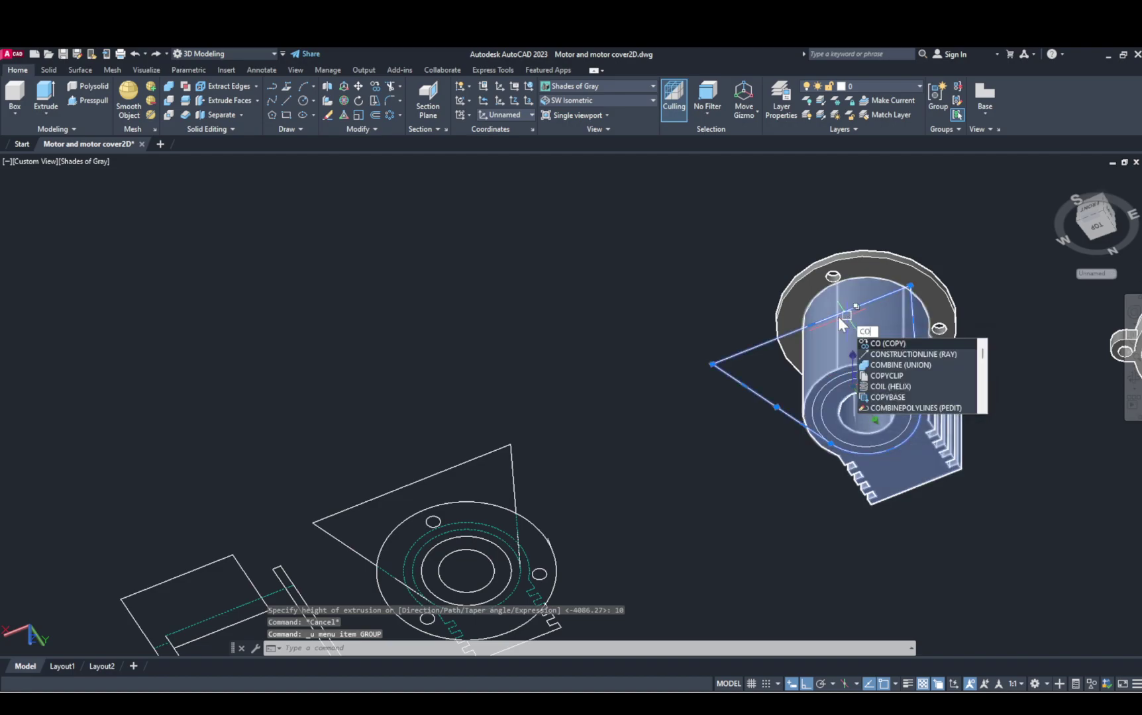
pyautogui.press('Return')
pyautogui.click(809, 324)
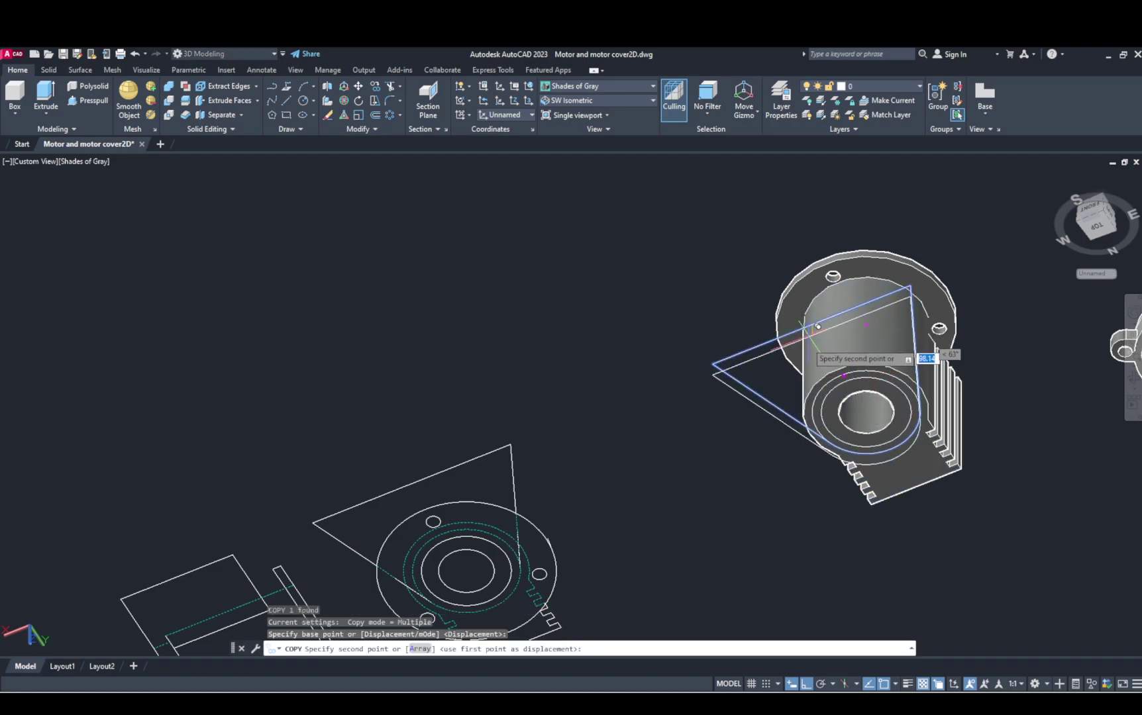
pyautogui.press('Escape')
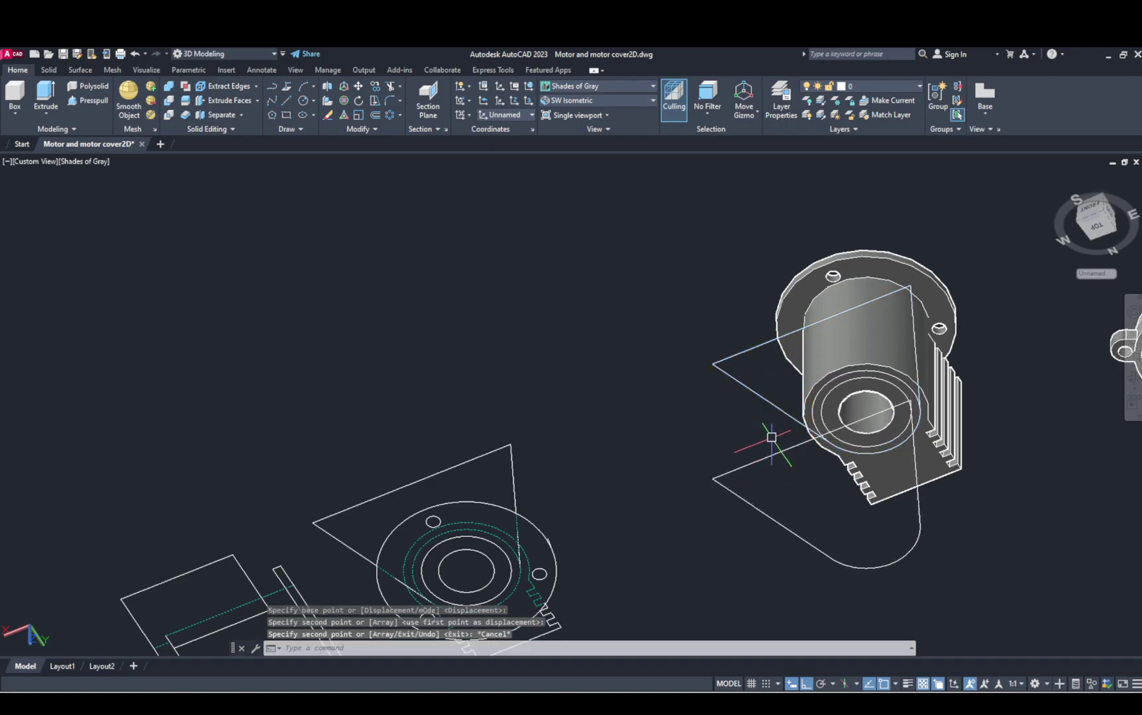
# Step: Extrude the original triangular polyline on the motor's end face 10 outward, away from the body
pyautogui.click(764, 345)
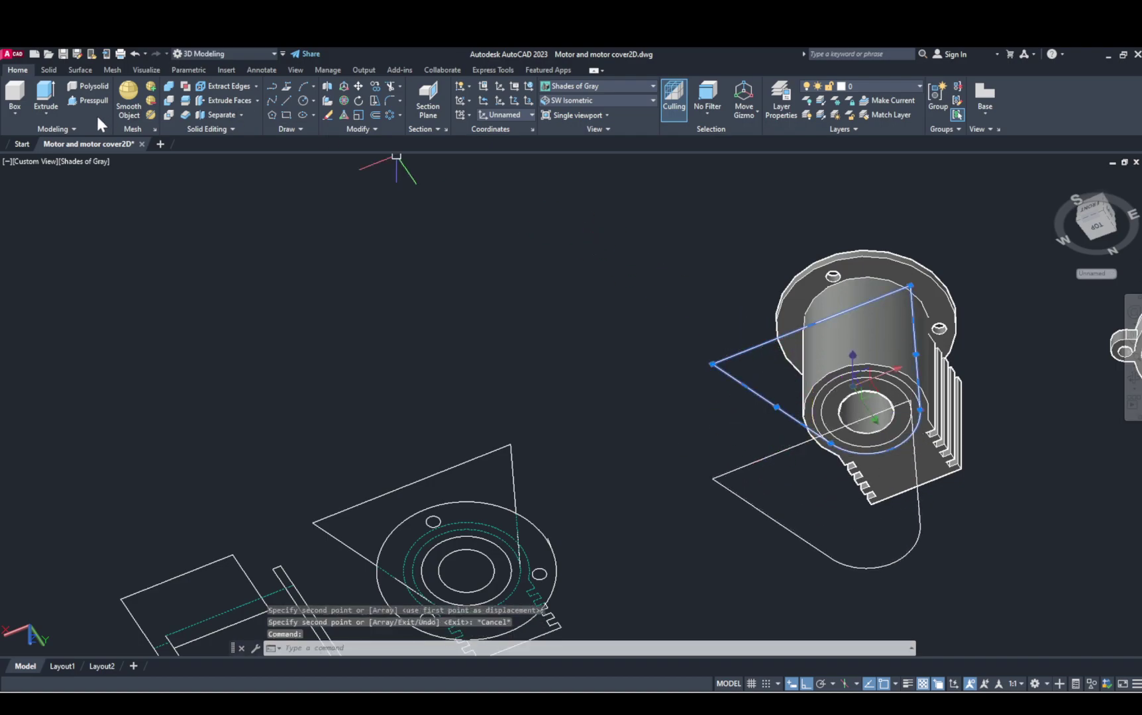
pyautogui.click(58, 90)
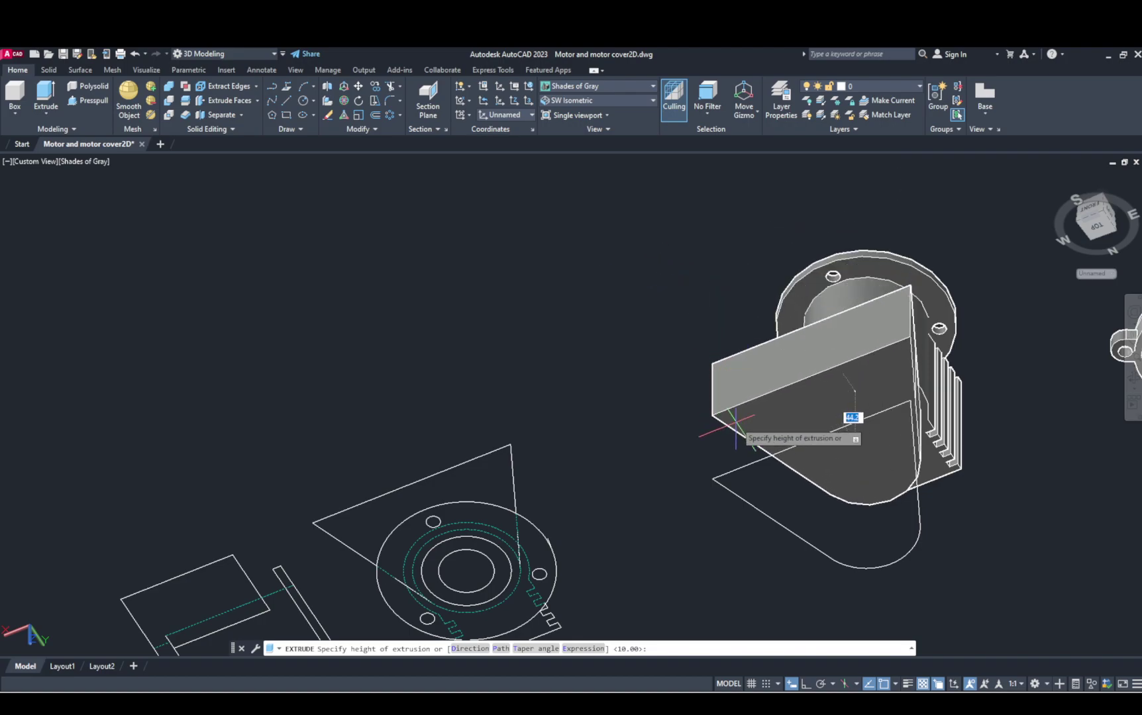
pyautogui.write('10')
pyautogui.press('Return')
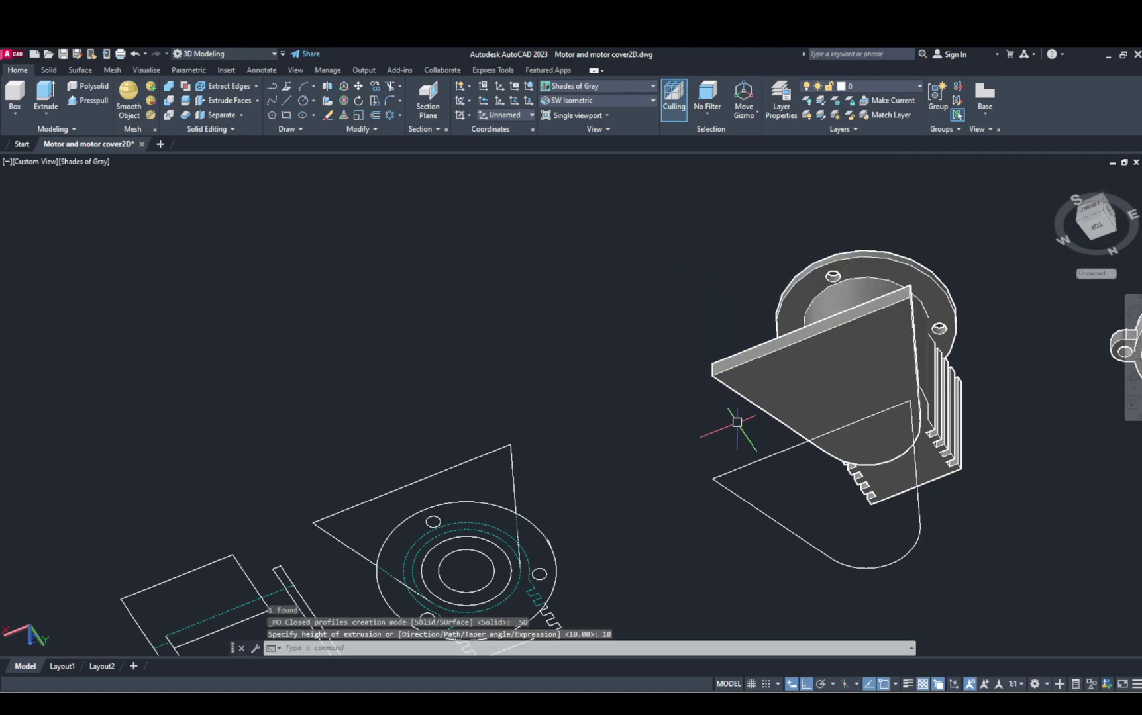
# Step: Extrude the copied triangular polyline 70 towards the motor body
pyautogui.click(802, 440)
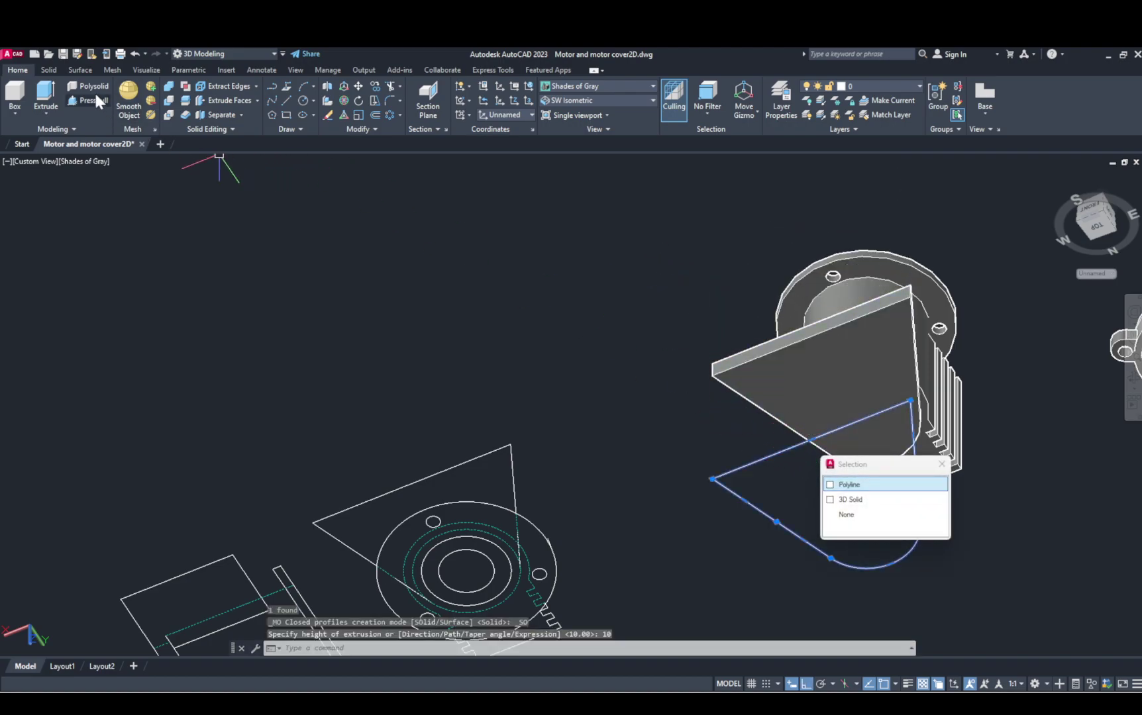
pyautogui.click(45, 97)
pyautogui.scroll(-2, 745, 424)
pyautogui.keyDown('shift'); pyautogui.moveTo(741, 438); pyautogui.dragTo(755, 473, button='middle'); pyautogui.keyUp('shift')
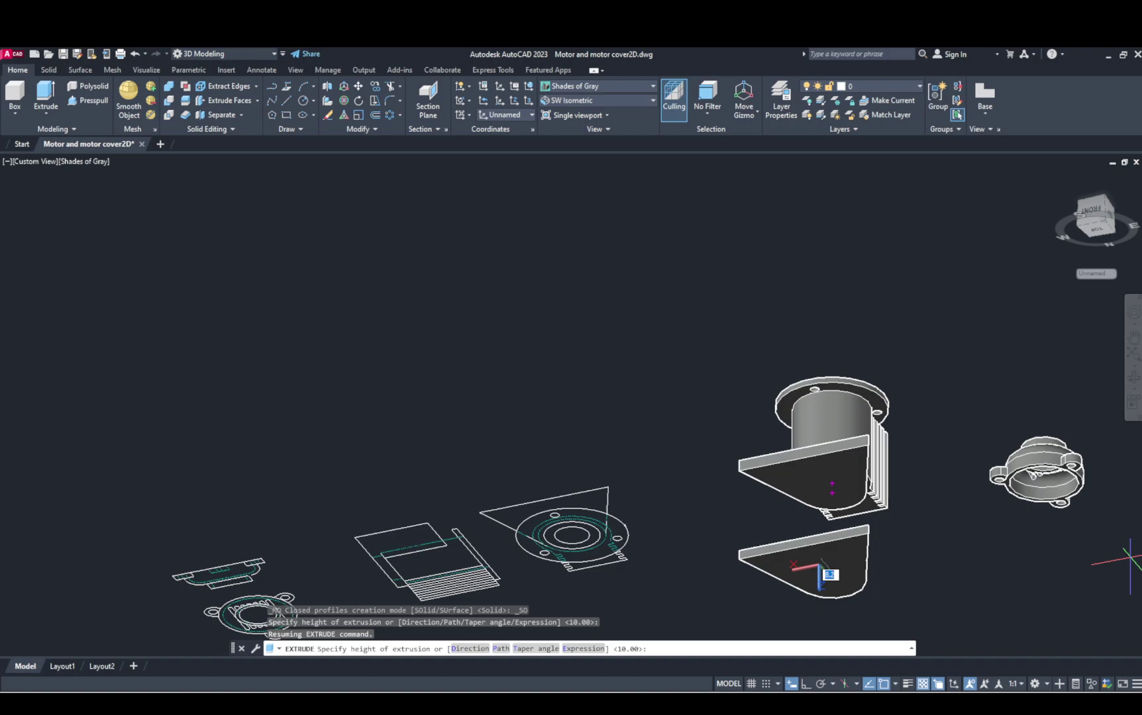
pyautogui.write('70')
pyautogui.press('Return')
# Step: Move the 70-deep triangular solid by its base corner onto the matching inner corner of the 10-thick triangular plate
pyautogui.click(825, 539)
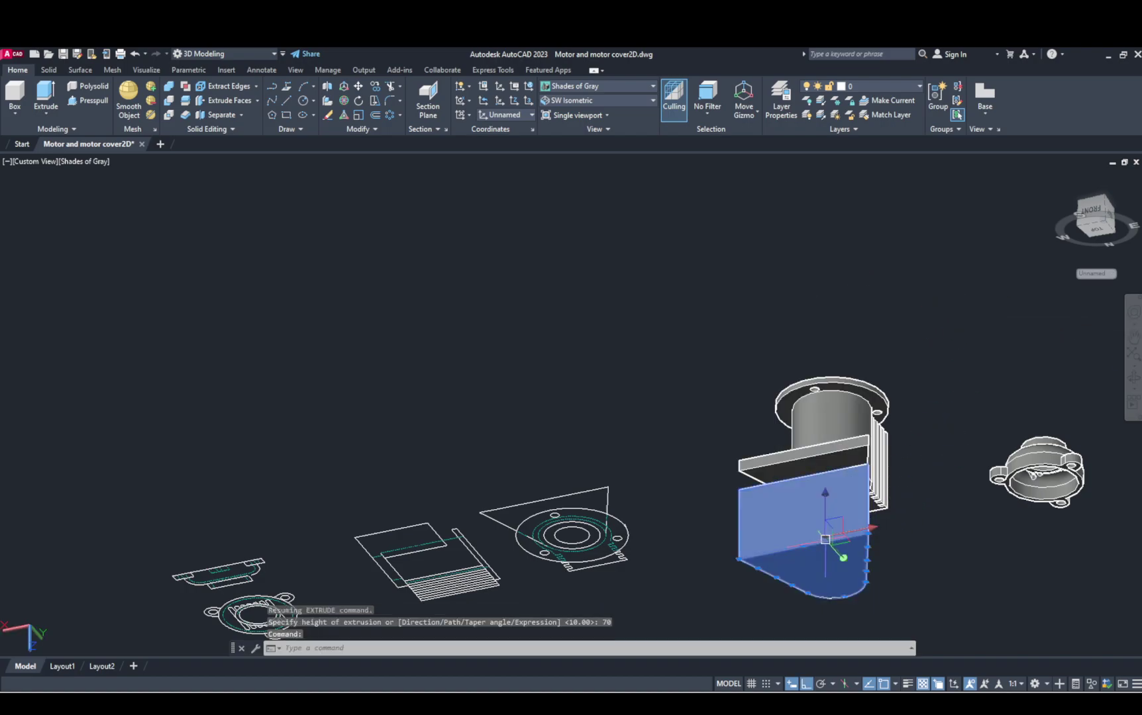
pyautogui.write('m')
pyautogui.press('Return')
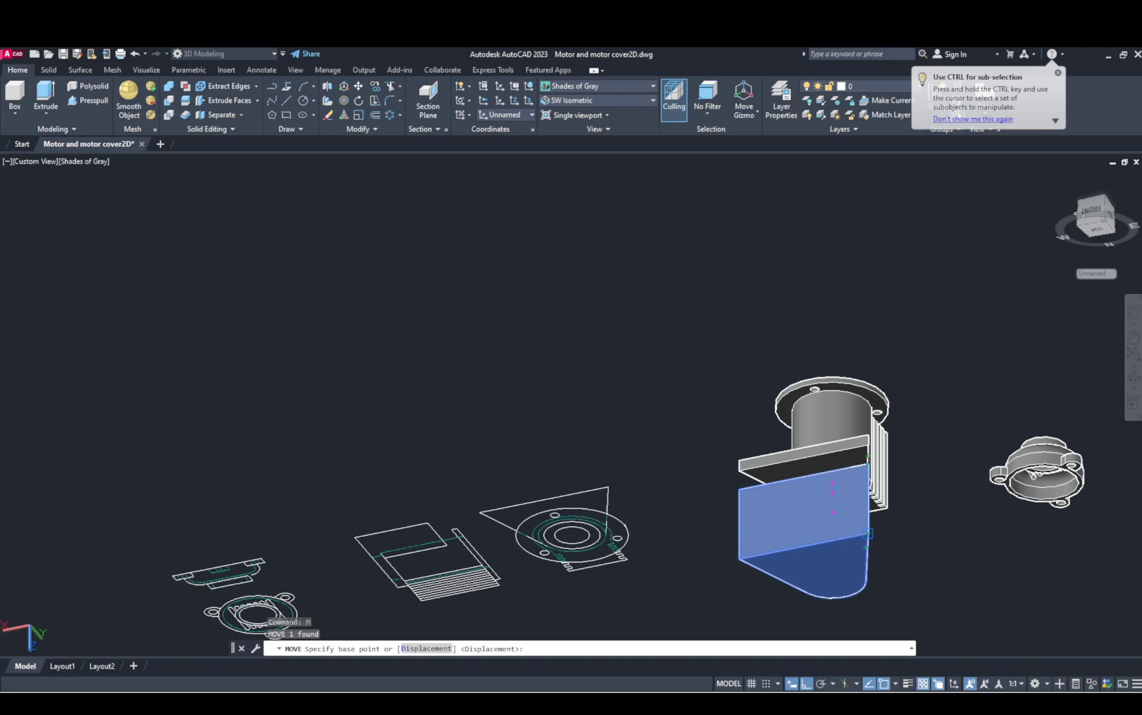
pyautogui.click(867, 533)
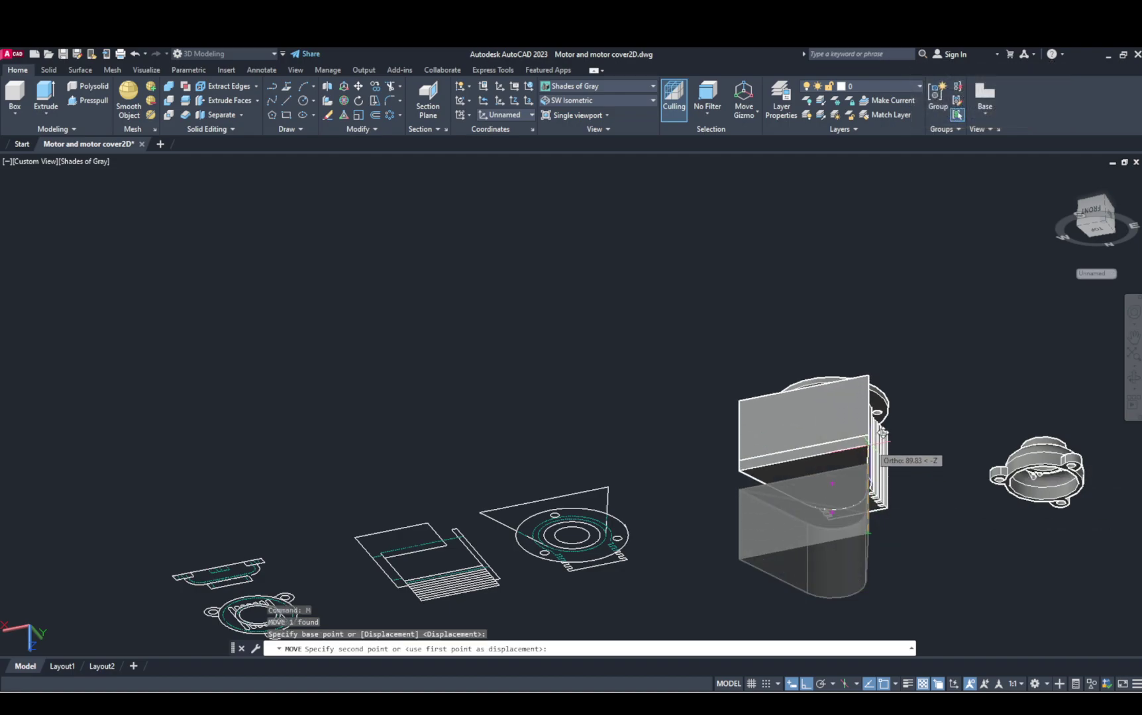
pyautogui.scroll(4, 880, 434)
pyautogui.click(868, 444)
pyautogui.keyDown('shift'); pyautogui.moveTo(1008, 373); pyautogui.dragTo(860, 370, button='middle'); pyautogui.keyUp('shift')
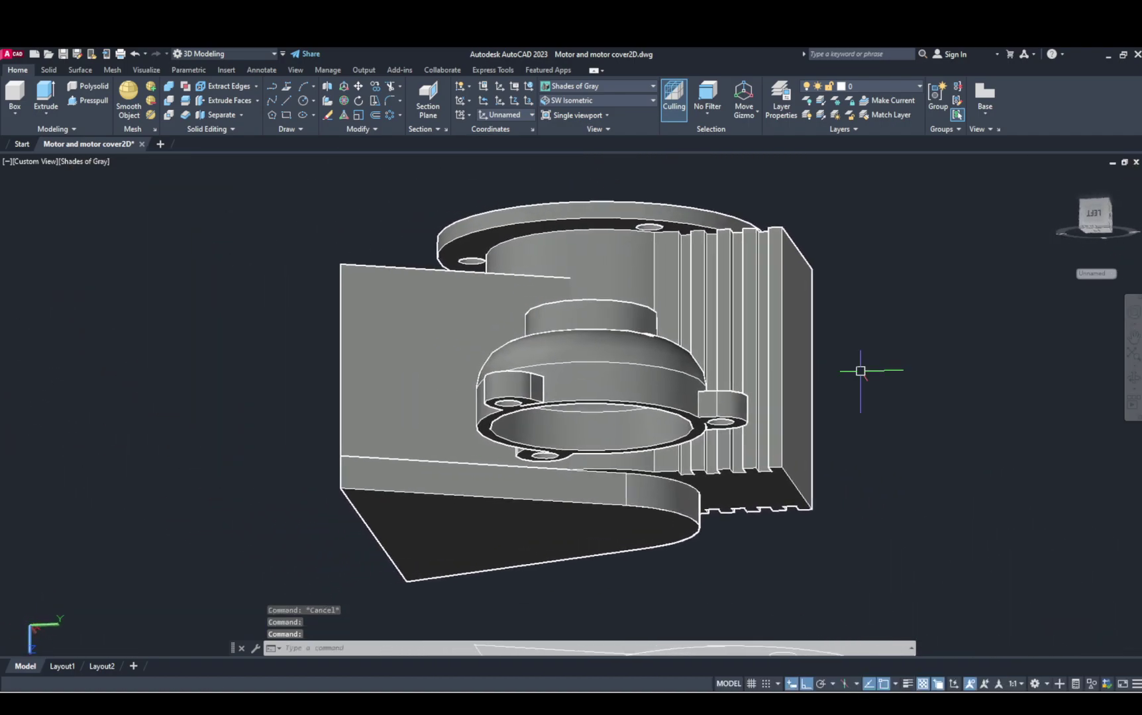
pyautogui.keyDown('shift'); pyautogui.rightClick(838, 368); pyautogui.keyUp('shift')
pyautogui.click(880, 312)
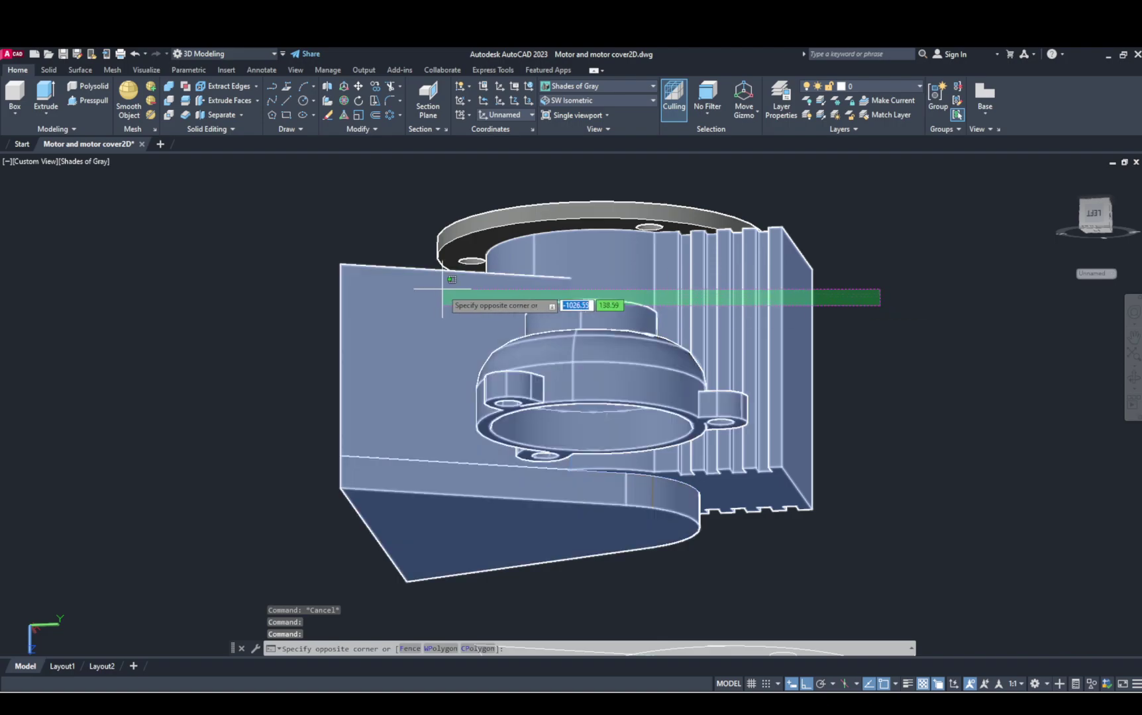
pyautogui.press('Escape')
# Step: Unite the drilled flange, the finned motor body and the 70-deep triangular housing into one solid
pyautogui.scroll(-3, 530, 243)
pyautogui.keyDown('shift'); pyautogui.moveTo(486, 270); pyautogui.dragTo(562, 381, button='middle'); pyautogui.keyUp('shift')
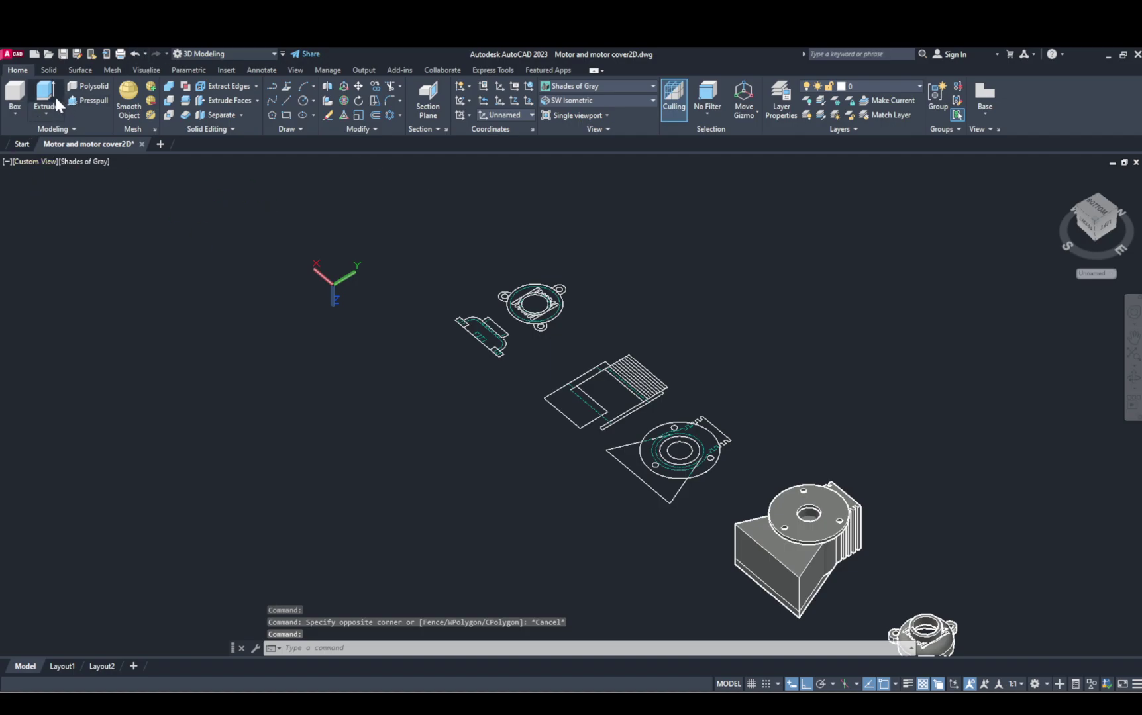
pyautogui.click(168, 90)
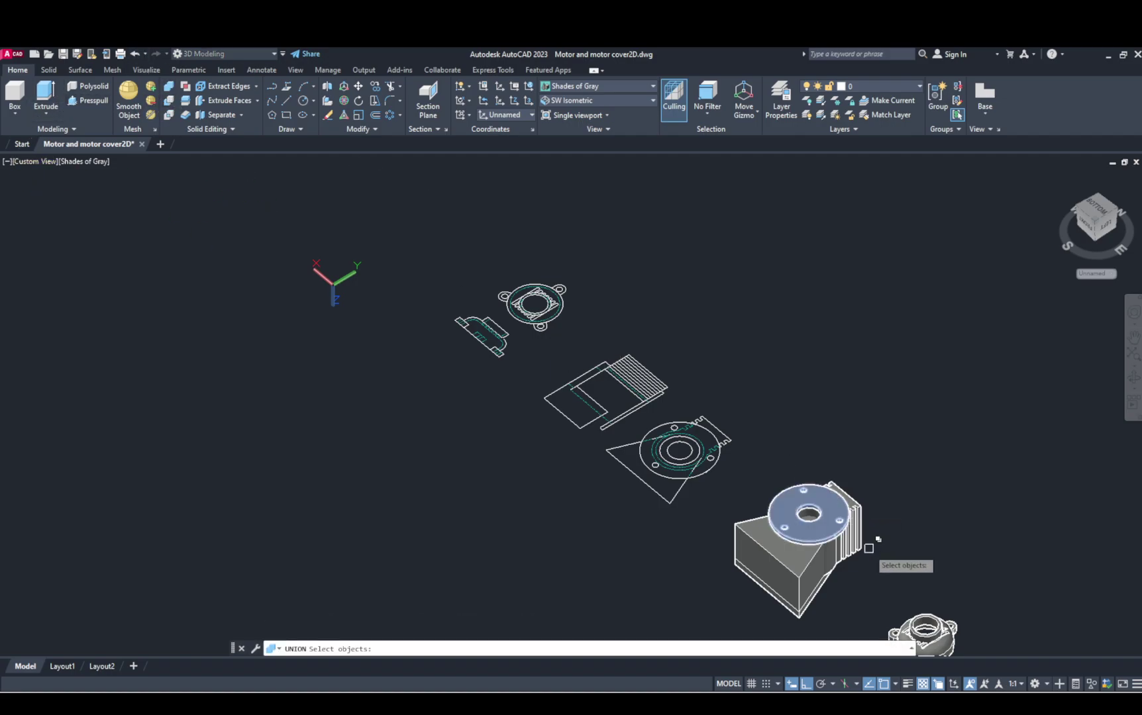
pyautogui.click(824, 571)
pyautogui.click(873, 616)
pyautogui.click(834, 530)
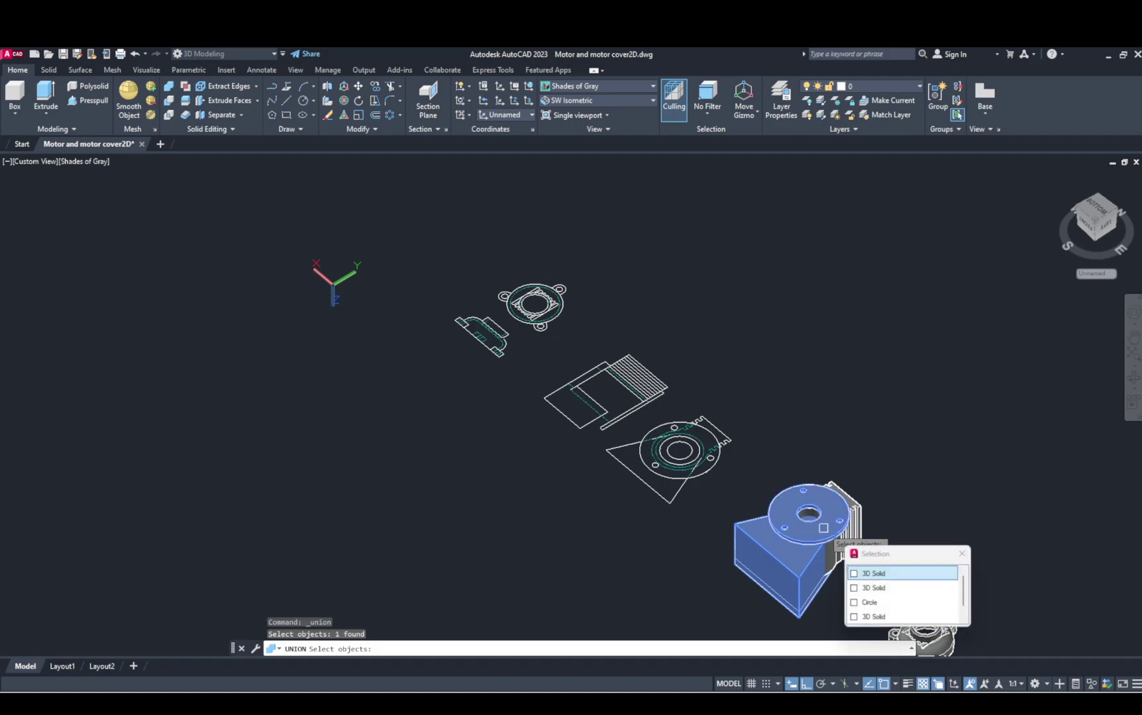
pyautogui.click(870, 572)
pyautogui.click(857, 523)
pyautogui.press('Return')
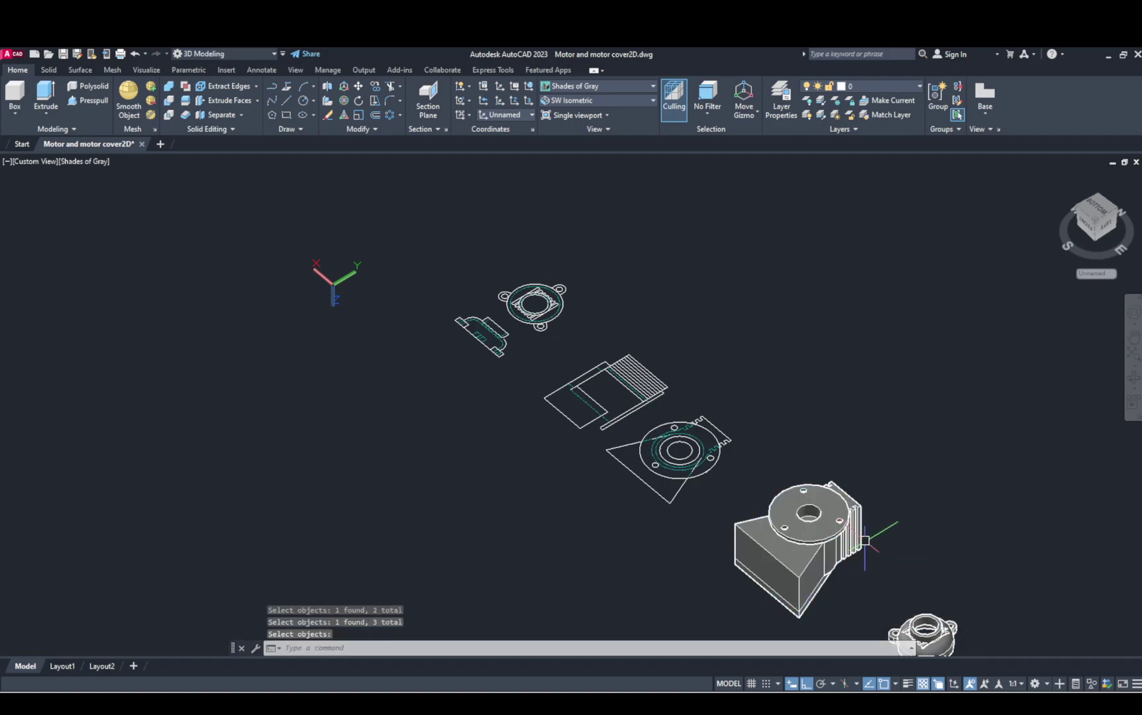
pyautogui.keyDown('shift'); pyautogui.moveTo(825, 547); pyautogui.dragTo(925, 496, button='middle'); pyautogui.keyUp('shift')
pyautogui.click(905, 452)
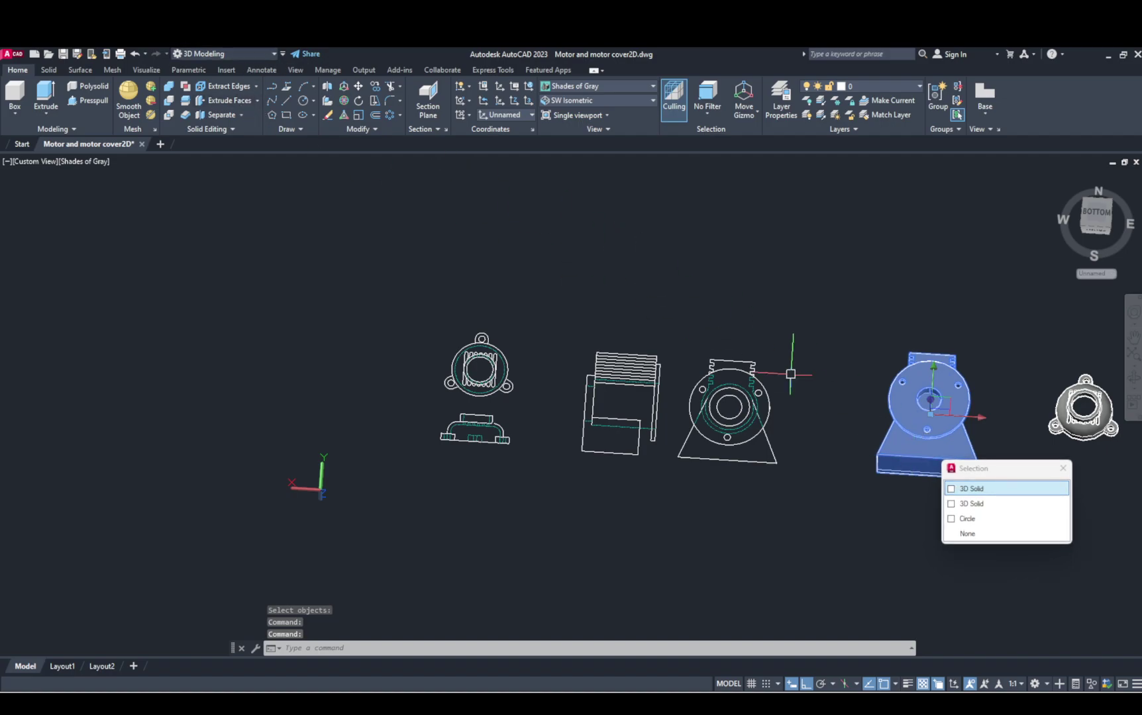
pyautogui.scroll(3, 931, 413)
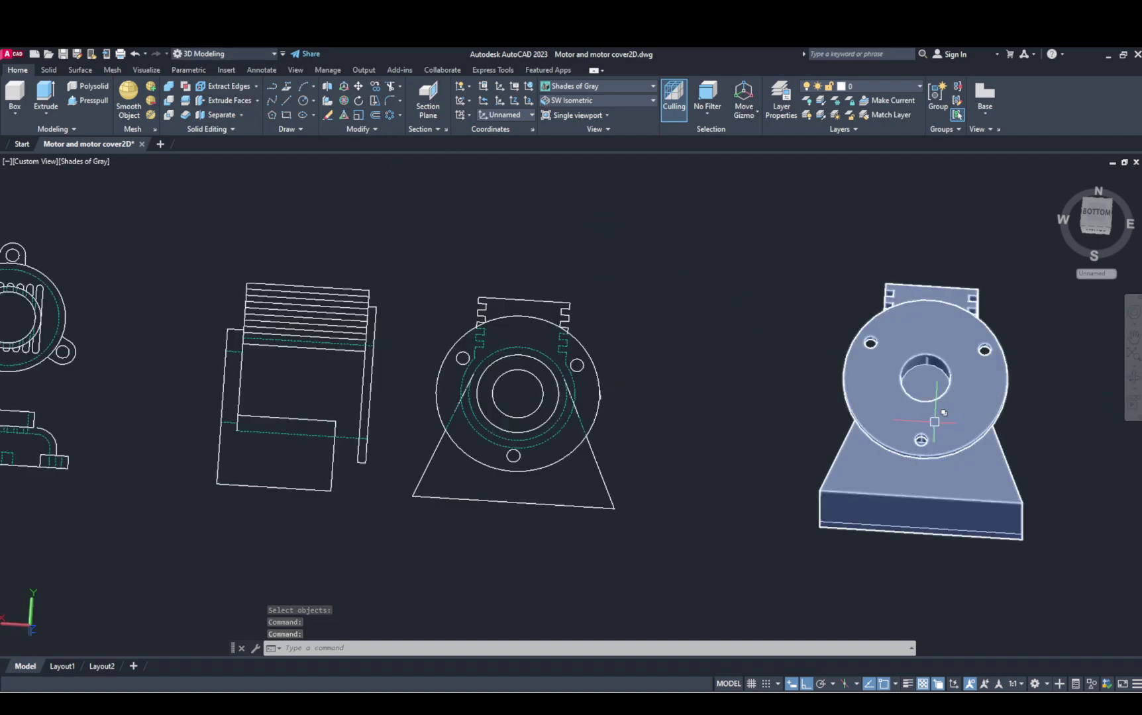
pyautogui.press('Escape')
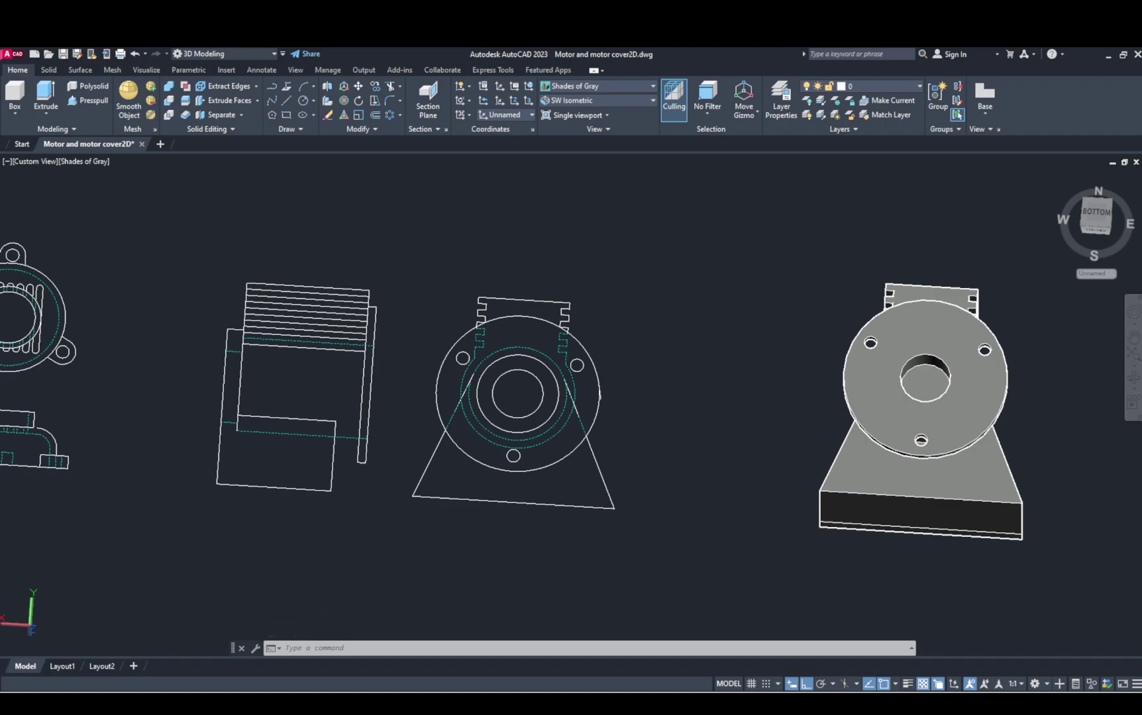
pyautogui.keyDown('shift'); pyautogui.rightClick(889, 417); pyautogui.keyUp('shift')
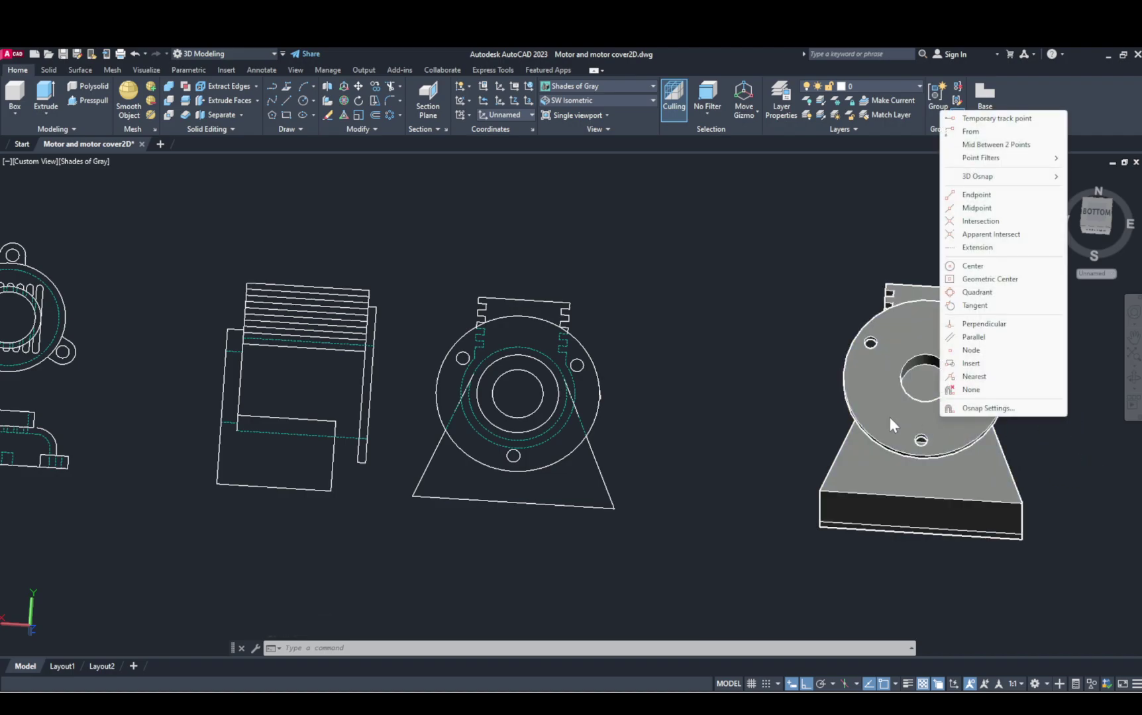
pyautogui.press('Escape')
# Step: Try rotating the united motor solid 90 degrees in 3D about the horizontal X axis
pyautogui.keyDown('shift'); pyautogui.moveTo(899, 417); pyautogui.dragTo(914, 409, button='middle'); pyautogui.keyUp('shift')
pyautogui.click(914, 409)
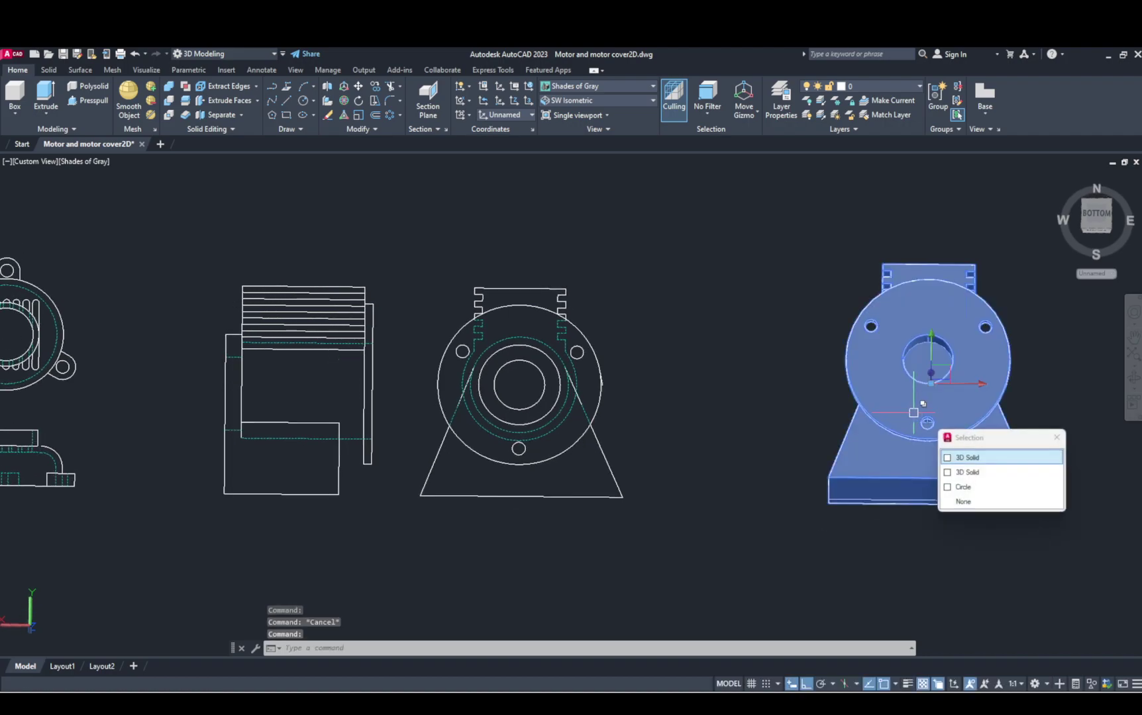
pyautogui.click(339, 99)
pyautogui.click(943, 382)
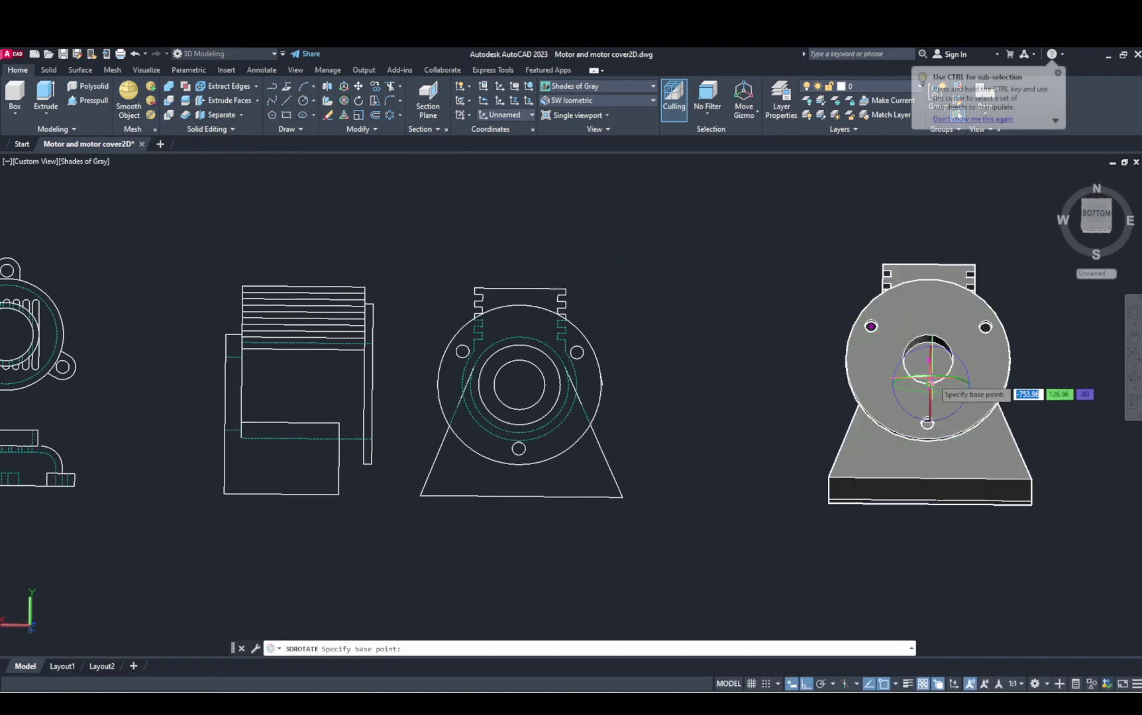
pyautogui.click(931, 372)
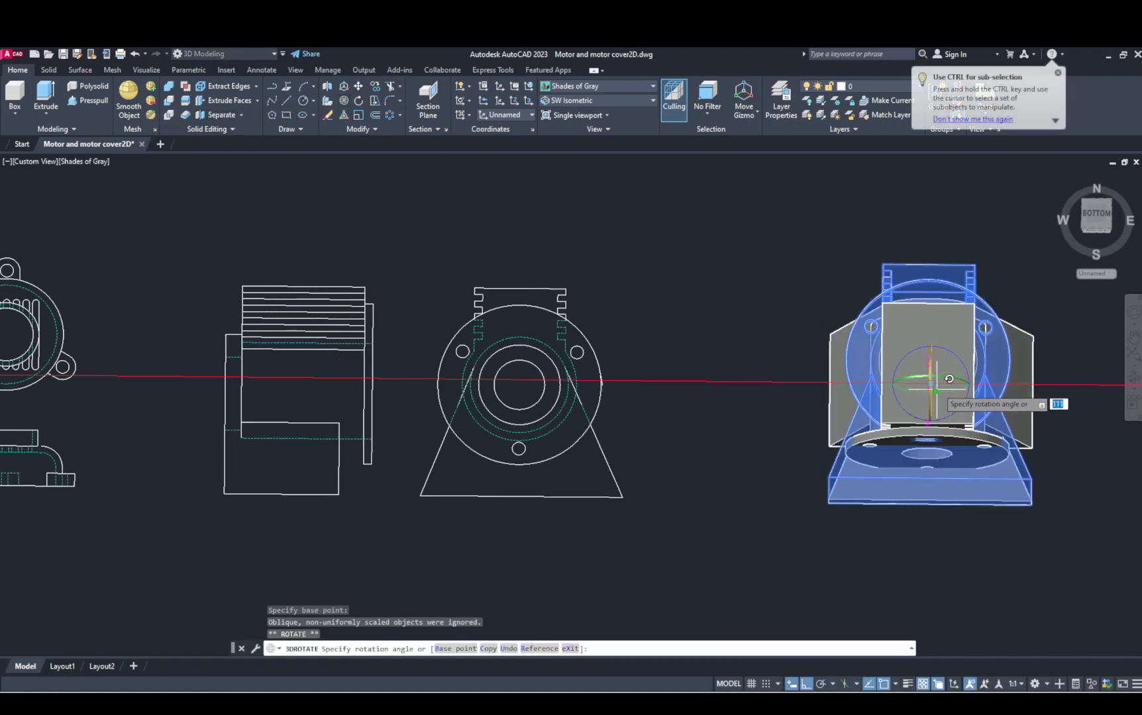
pyautogui.write('90')
pyautogui.press('Return')
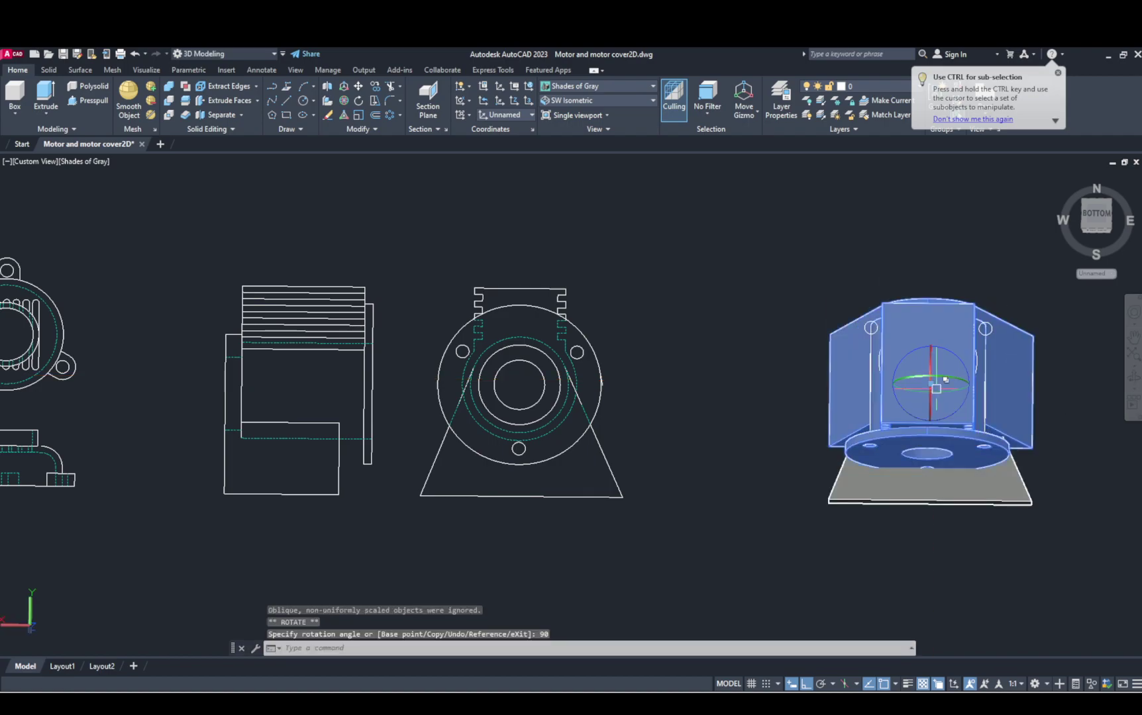
pyautogui.press('Escape')
pyautogui.press('Escape')
# Step: Undo the motor's 3D rotation
pyautogui.keyDown('shift'); pyautogui.moveTo(965, 411); pyautogui.dragTo(958, 366, button='middle'); pyautogui.keyUp('shift')
pyautogui.press('Escape')
pyautogui.hotkey('ctrl', 'z')
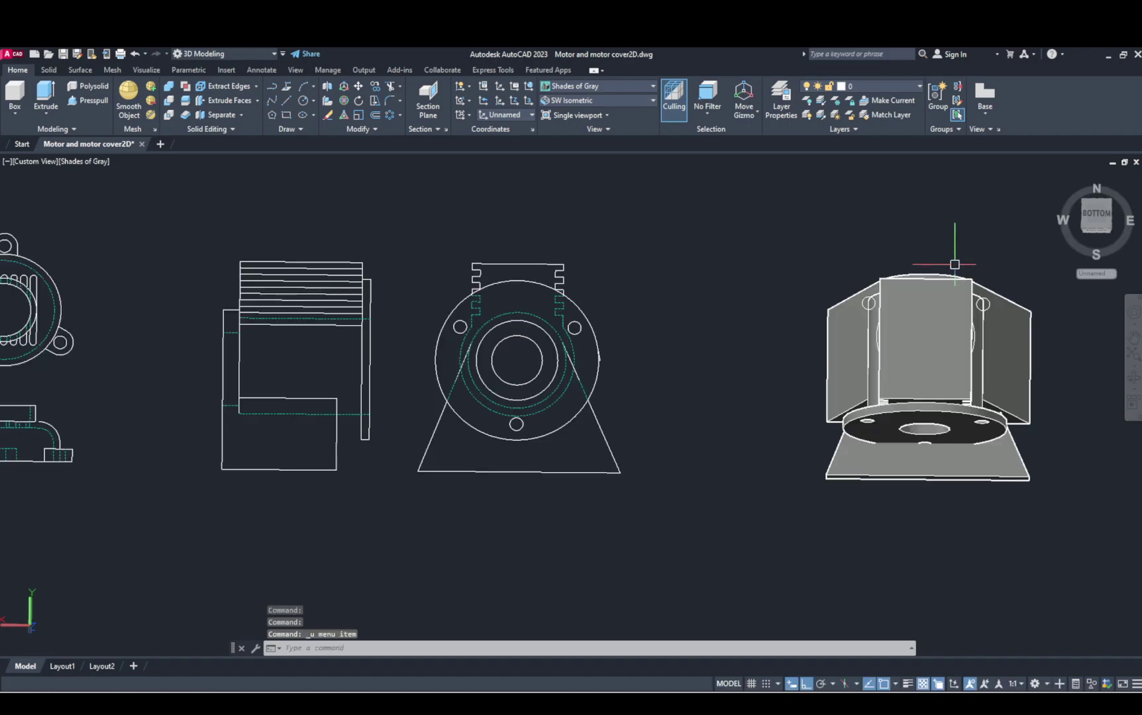
pyautogui.hotkey('ctrl', 'z')
pyautogui.hotkey('ctrl', 'z')
pyautogui.hotkey('ctrl', 'z')
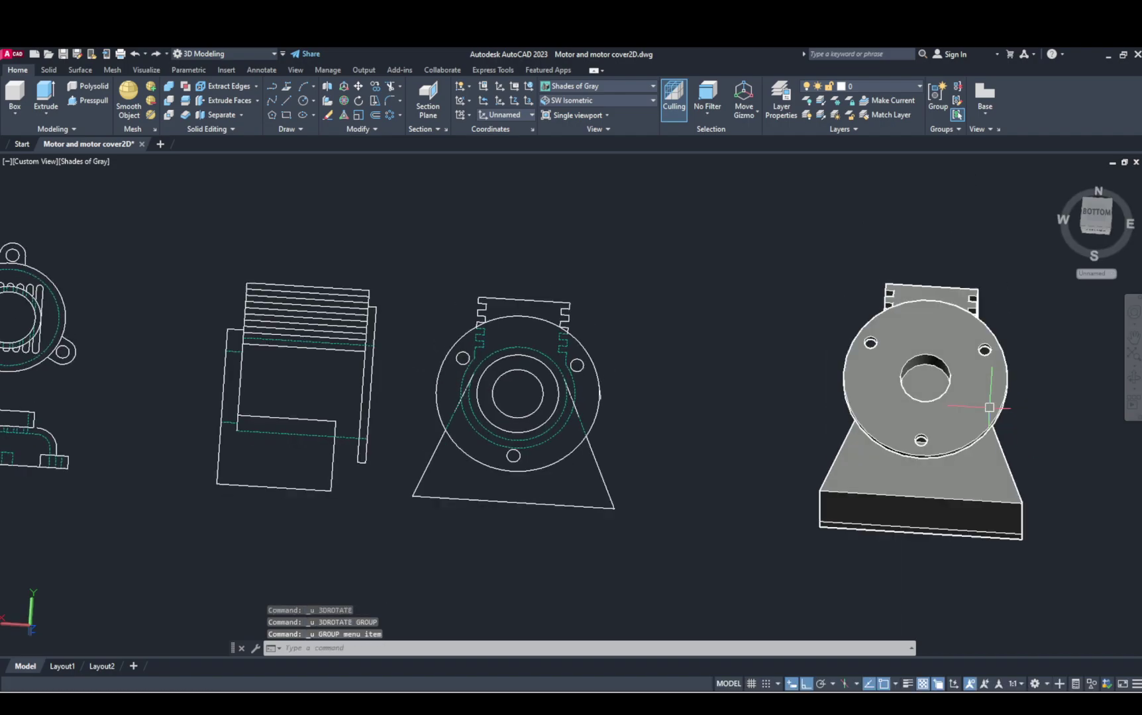
# Step: Inspect whether the triangular end plate at the motor's base belongs to the same solid as the motor body
pyautogui.keyDown('shift'); pyautogui.moveTo(977, 420); pyautogui.dragTo(895, 504, button='middle'); pyautogui.keyUp('shift')
pyautogui.click(897, 519)
pyautogui.click(898, 518)
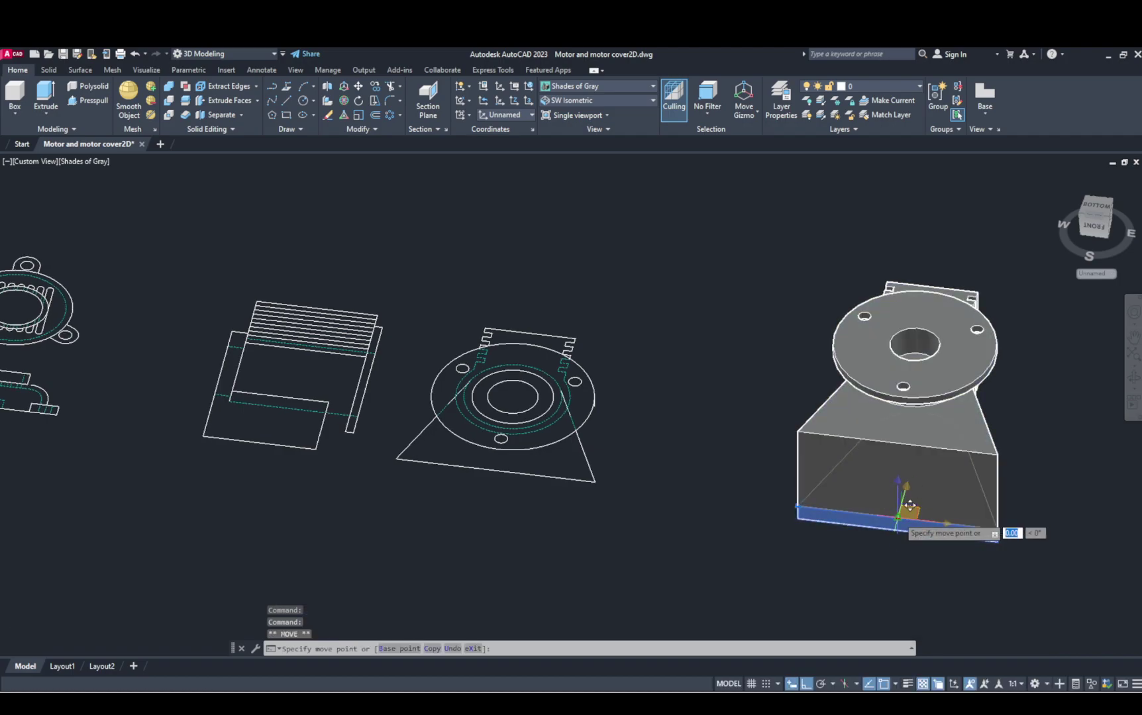
pyautogui.press('Escape')
pyautogui.click(893, 490)
pyautogui.click(940, 532)
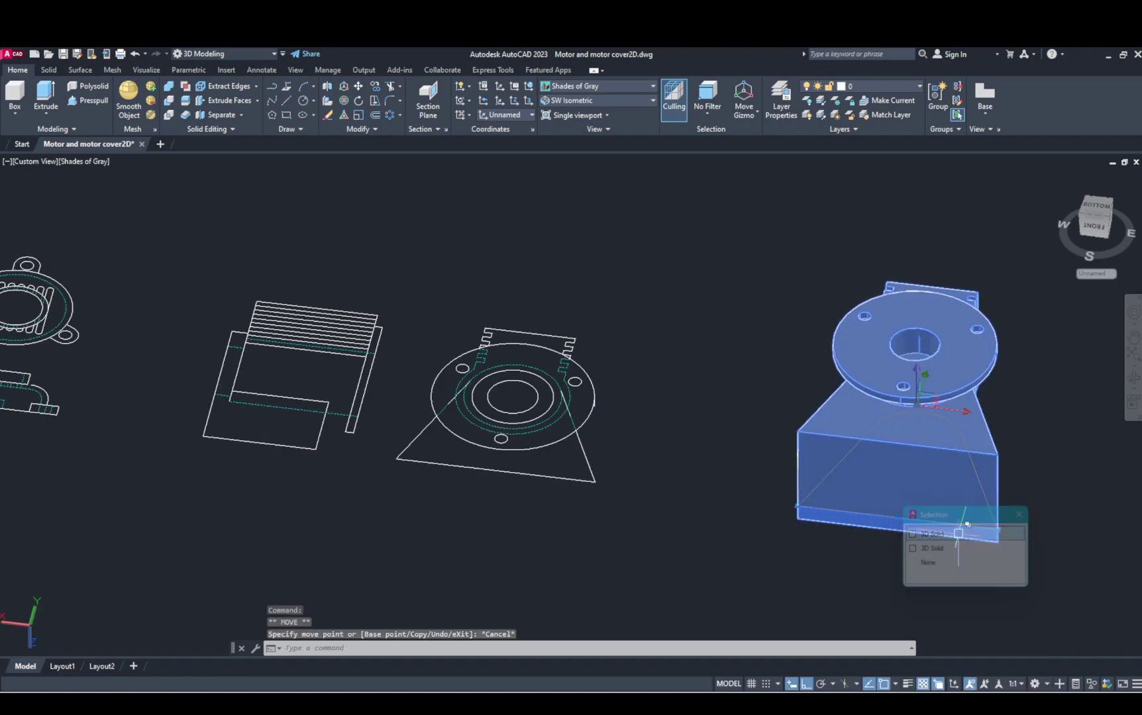
pyautogui.keyDown('shift'); pyautogui.moveTo(959, 439); pyautogui.dragTo(903, 440, button='middle'); pyautogui.keyUp('shift')
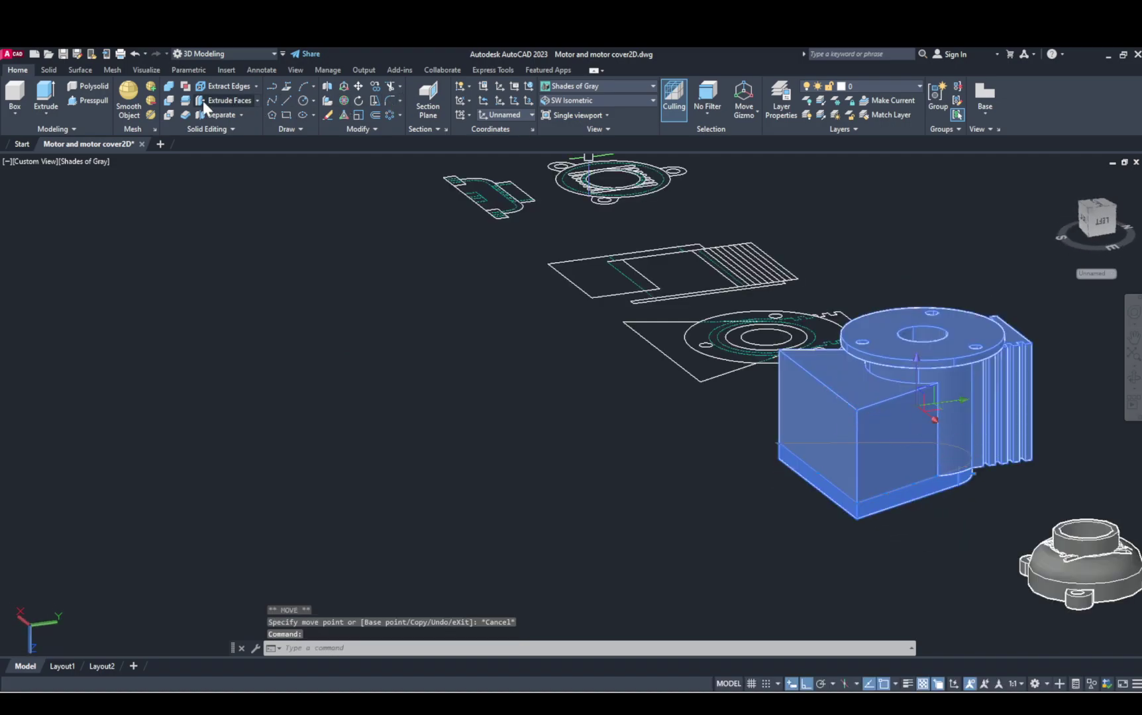
pyautogui.press('Escape')
# Step: Unite the triangular end plate with the finned motor solid
pyautogui.click(57, 71)
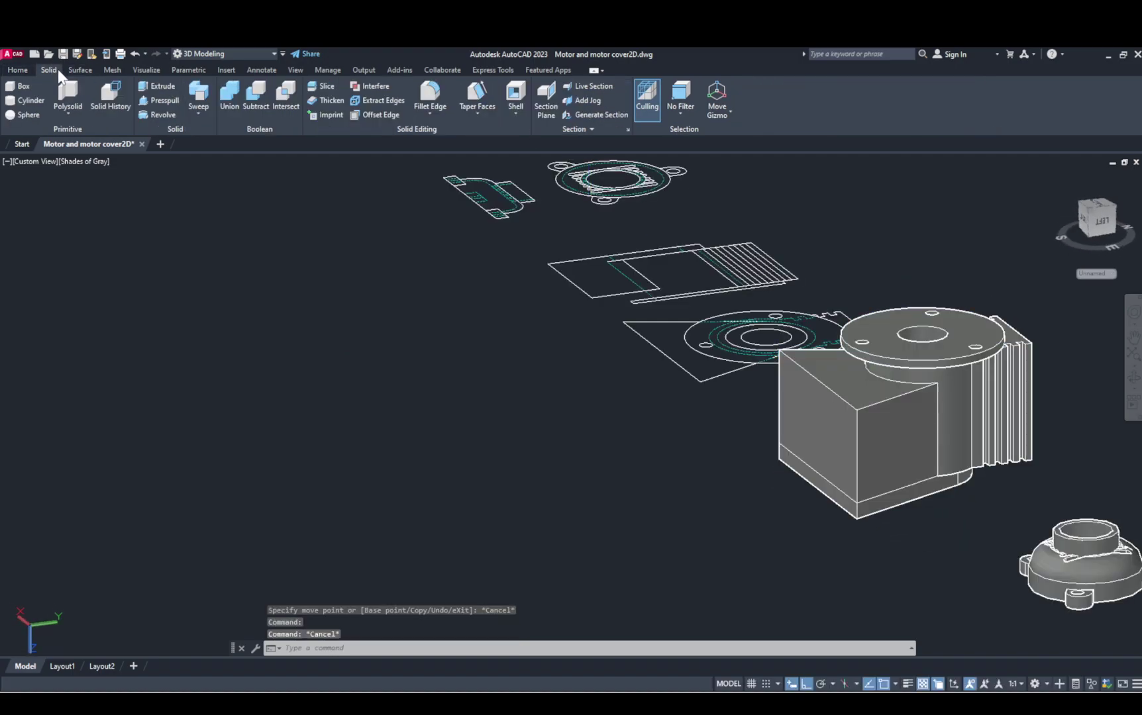
pyautogui.click(20, 70)
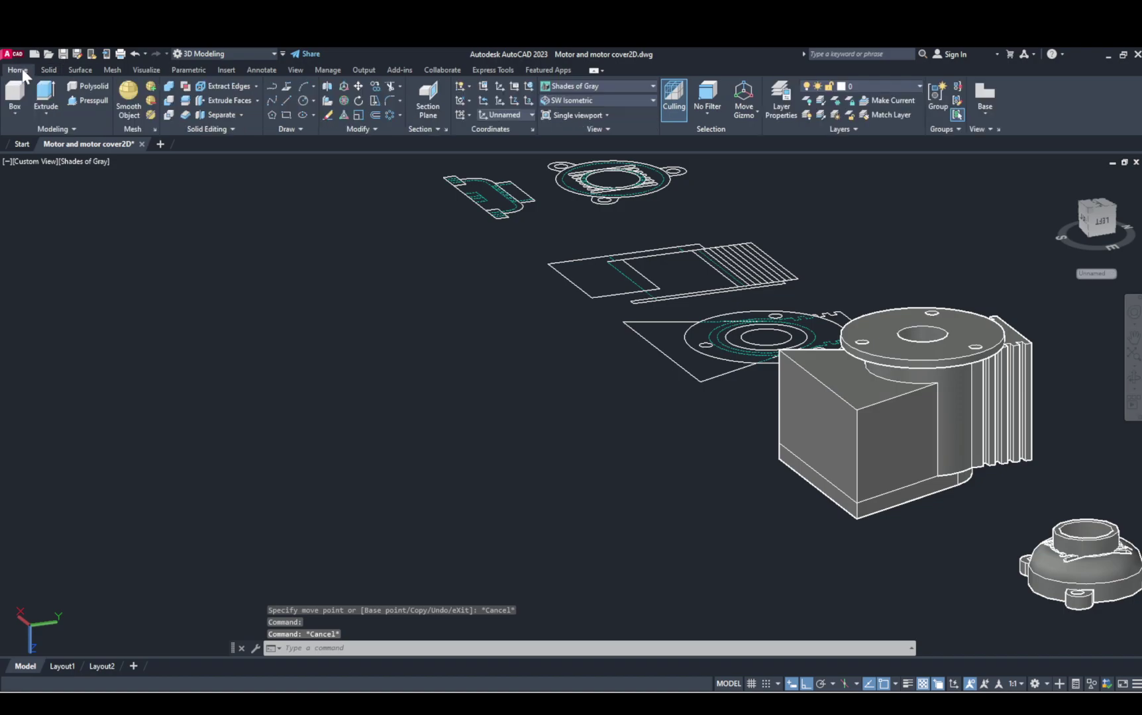
pyautogui.click(170, 89)
pyautogui.click(985, 421)
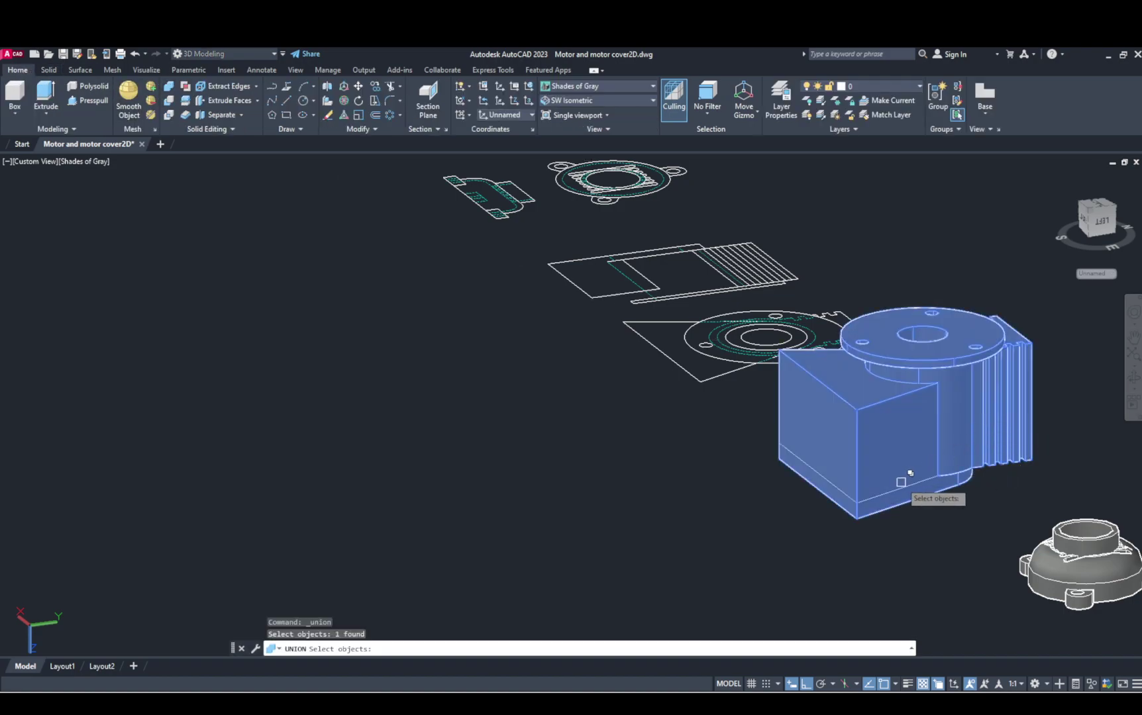
pyautogui.click(901, 502)
pyautogui.click(955, 543)
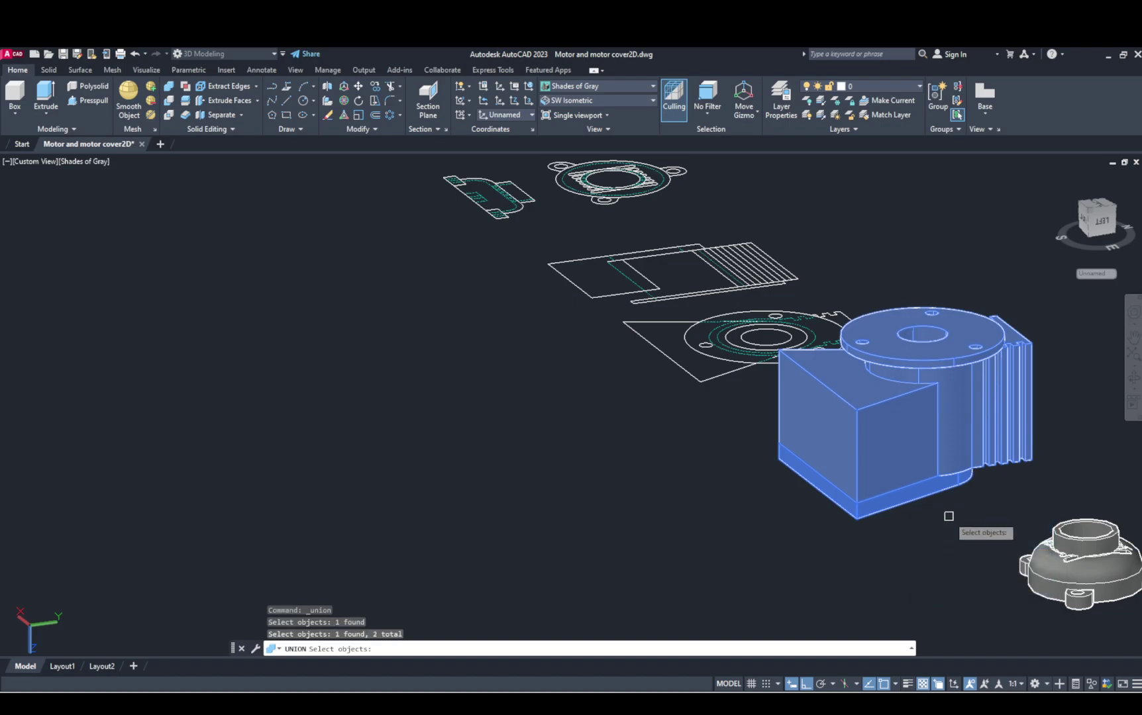
pyautogui.press('Return')
# Step: Rotate the united motor solid 90 degrees in 3D about the X axis so it stands upright
pyautogui.click(947, 477)
pyautogui.click(971, 511)
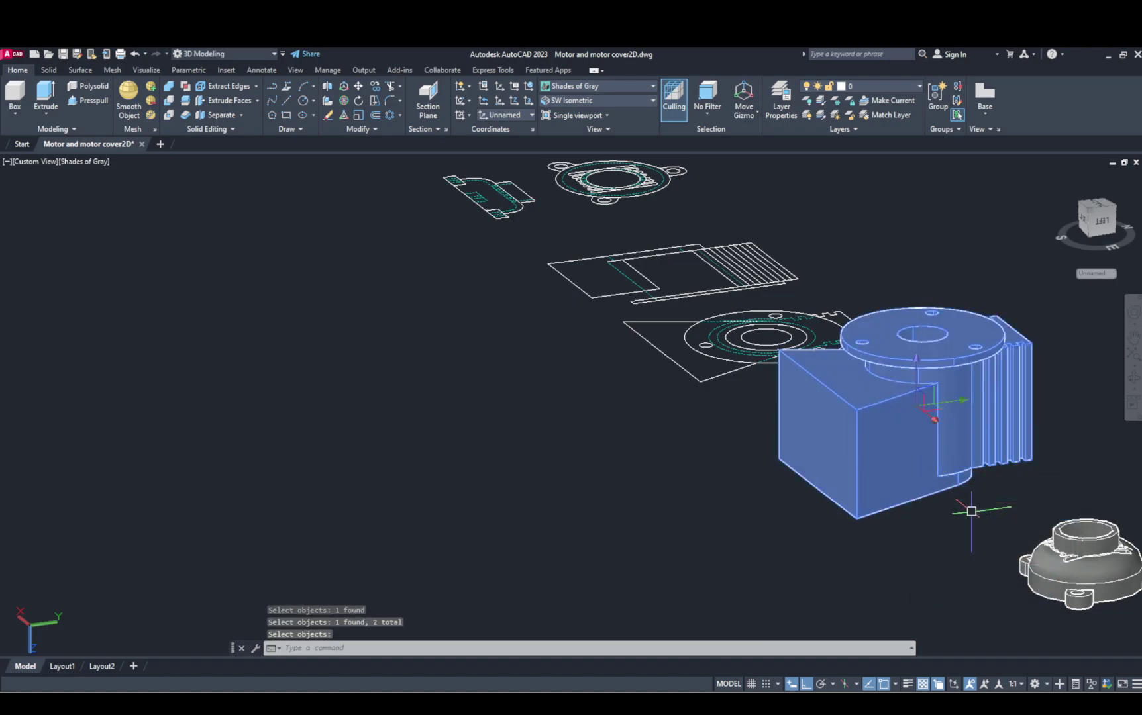
pyautogui.click(344, 99)
pyautogui.click(894, 383)
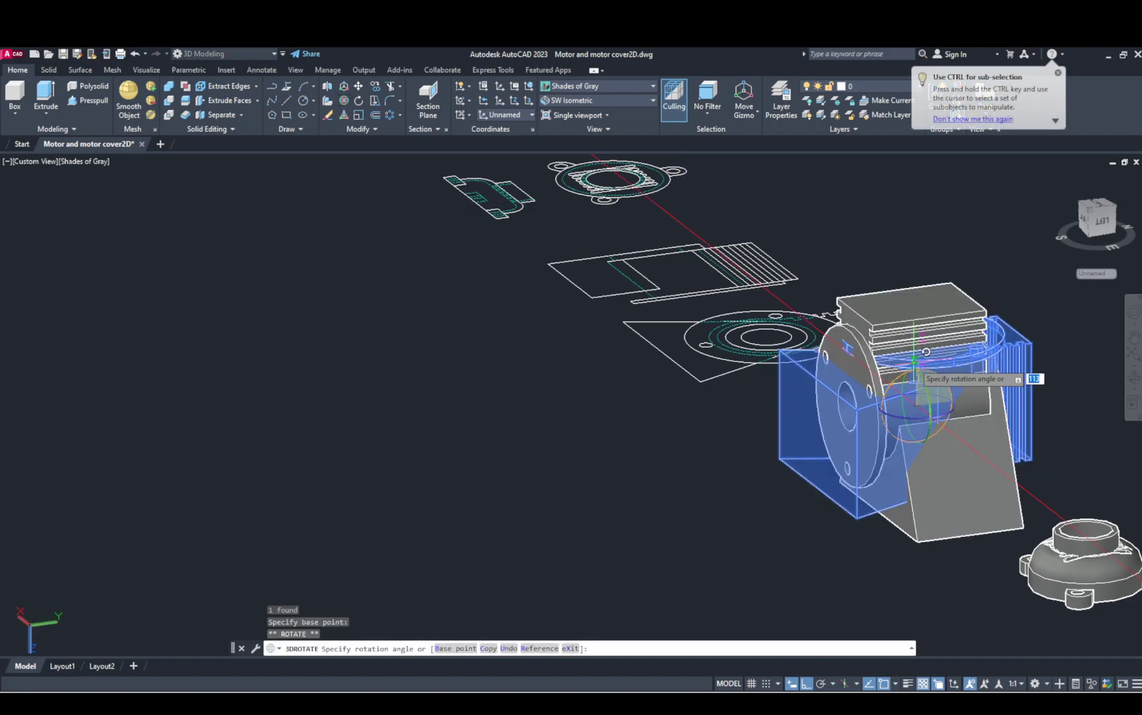
pyautogui.press('Return')
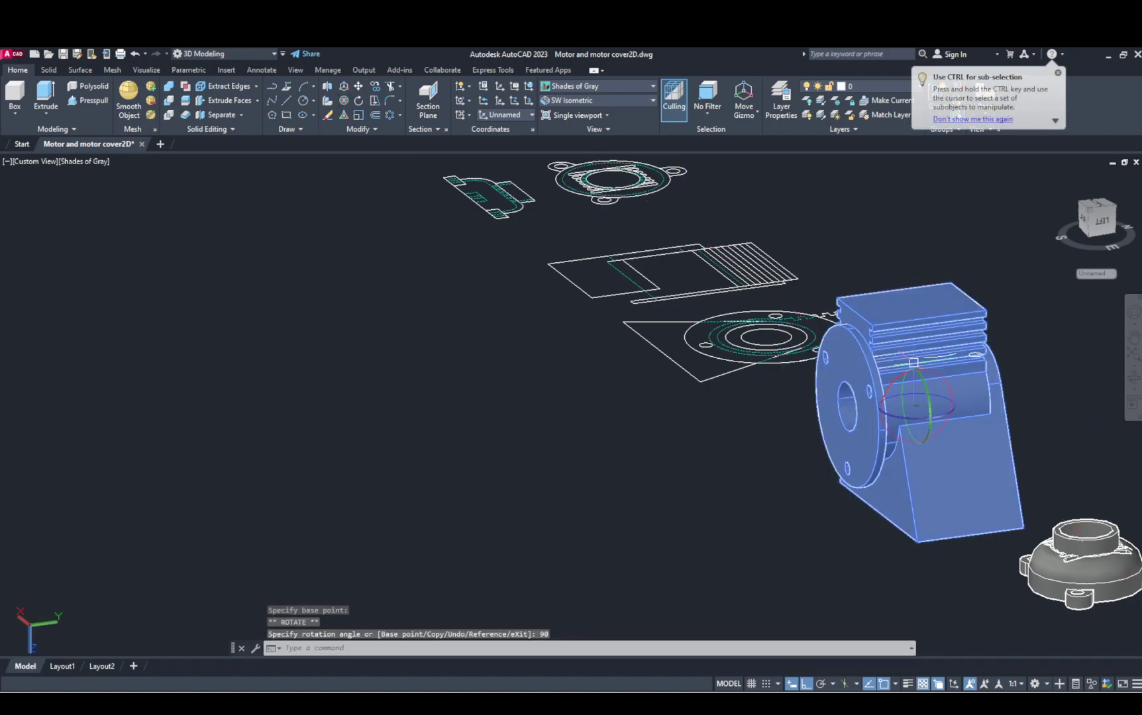
pyautogui.click(900, 414)
pyautogui.press('Escape')
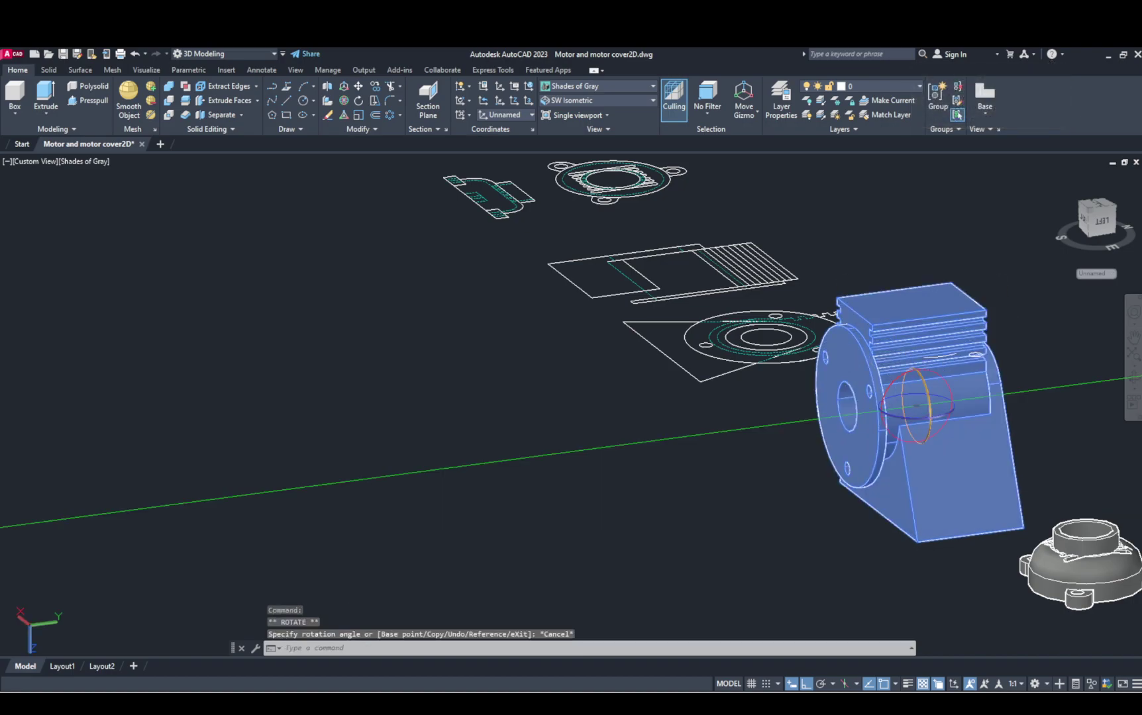
pyautogui.keyDown('shift'); pyautogui.moveTo(880, 514); pyautogui.dragTo(889, 522, button='middle'); pyautogui.keyUp('shift')
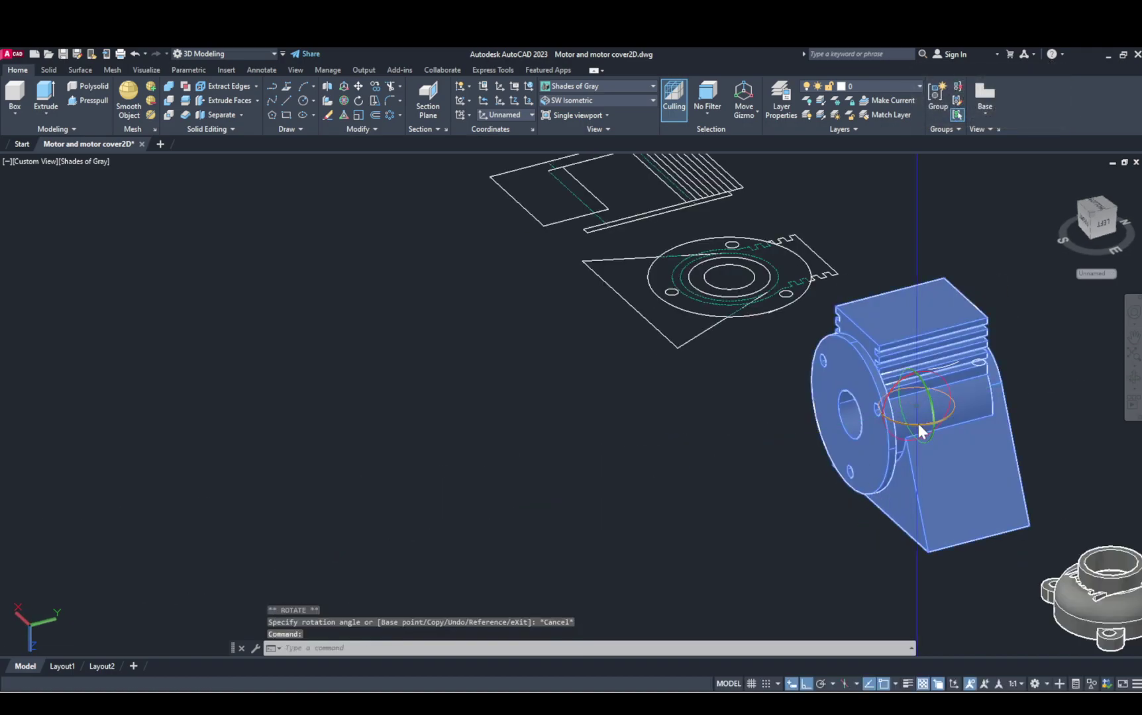
pyautogui.click(911, 418)
pyautogui.press('Escape')
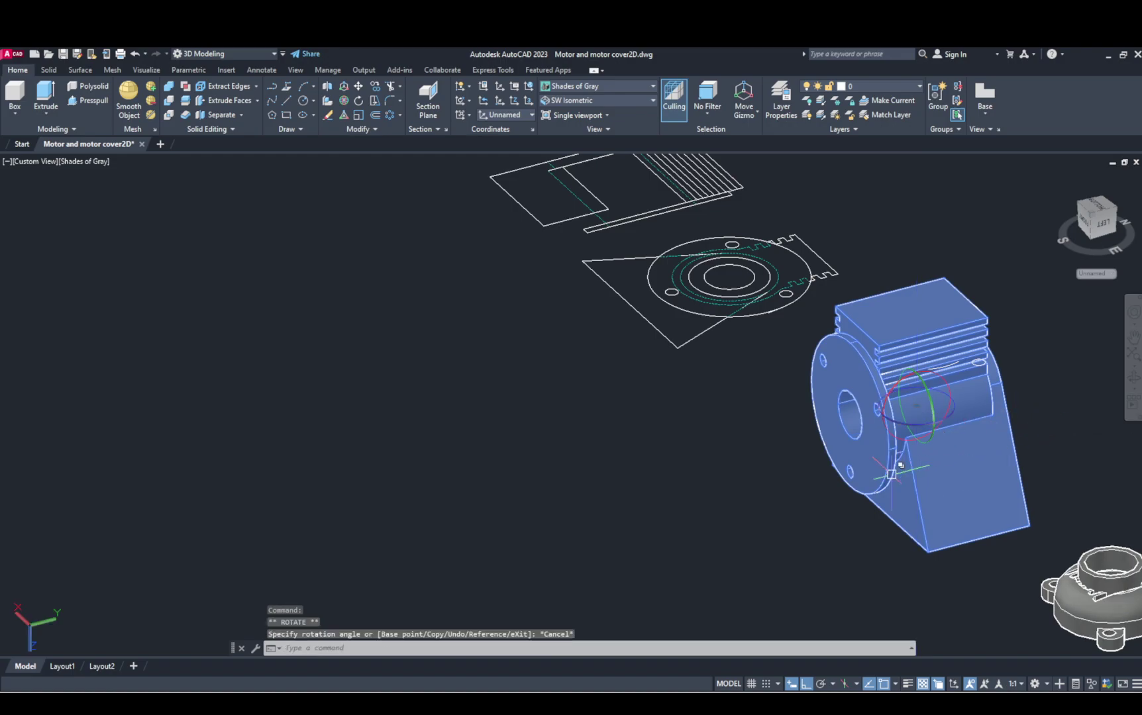
pyautogui.click(907, 422)
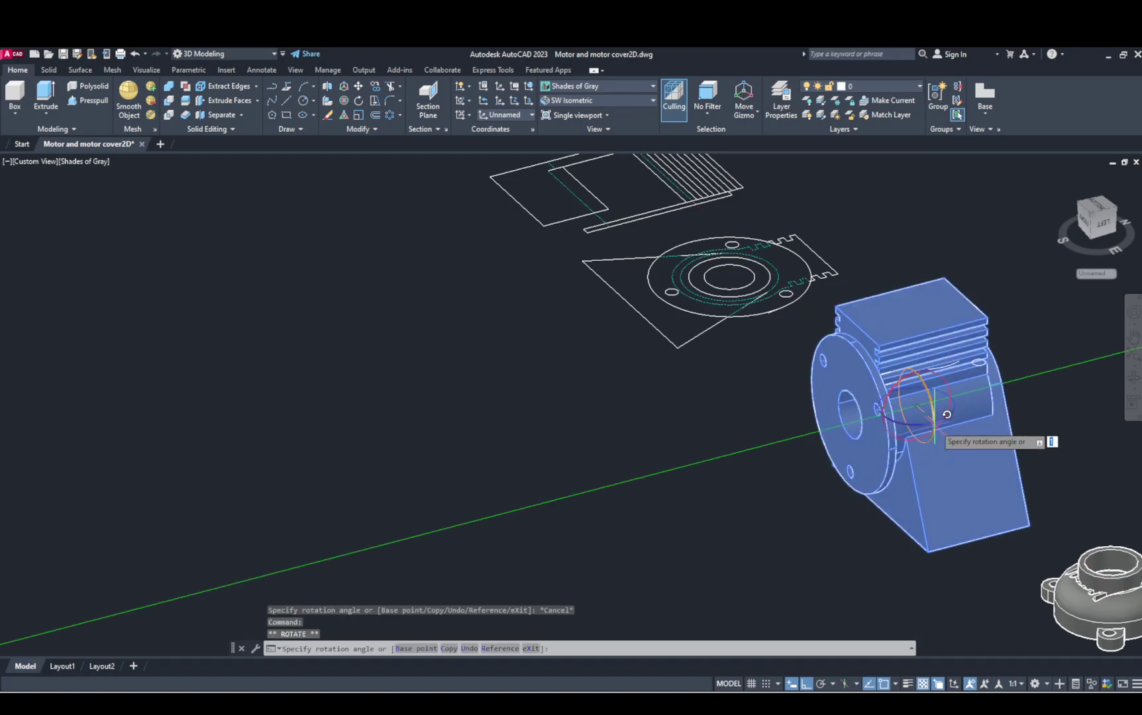
pyautogui.press('Escape')
pyautogui.press('Escape')
# Step: Rotate the upright motor solid 90 degrees in 3D about its vertical Z axis
pyautogui.click(935, 427)
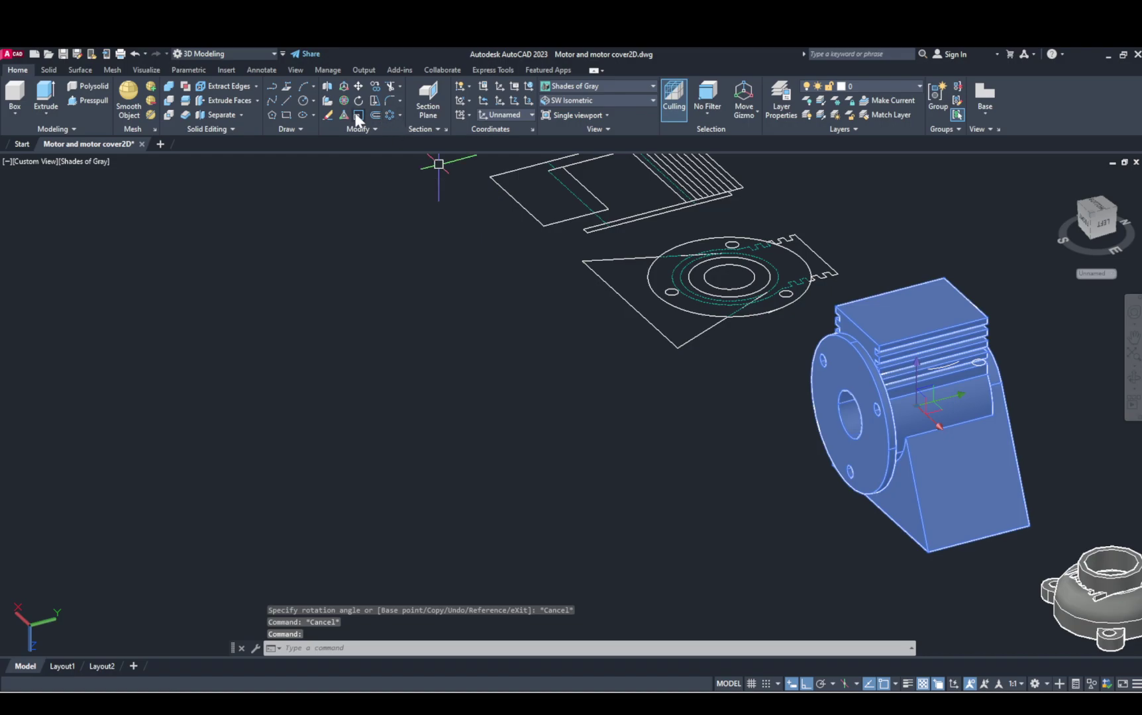
pyautogui.click(343, 86)
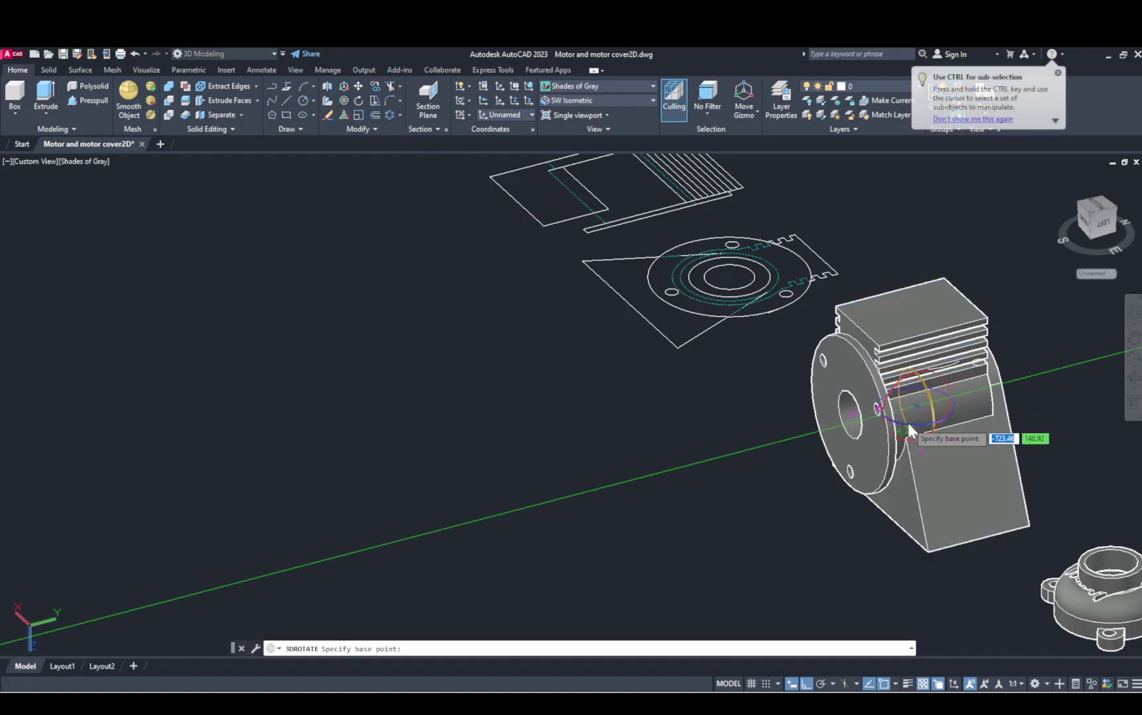
pyautogui.click(915, 419)
pyautogui.click(953, 406)
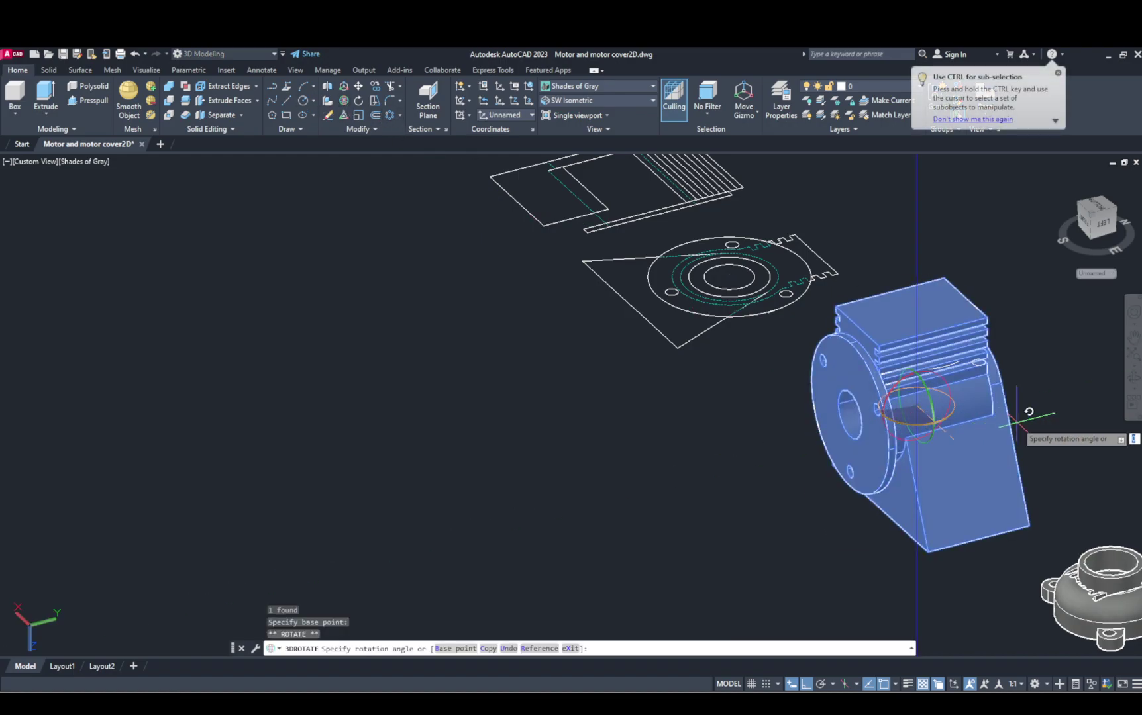
pyautogui.write('90')
pyautogui.press('Return')
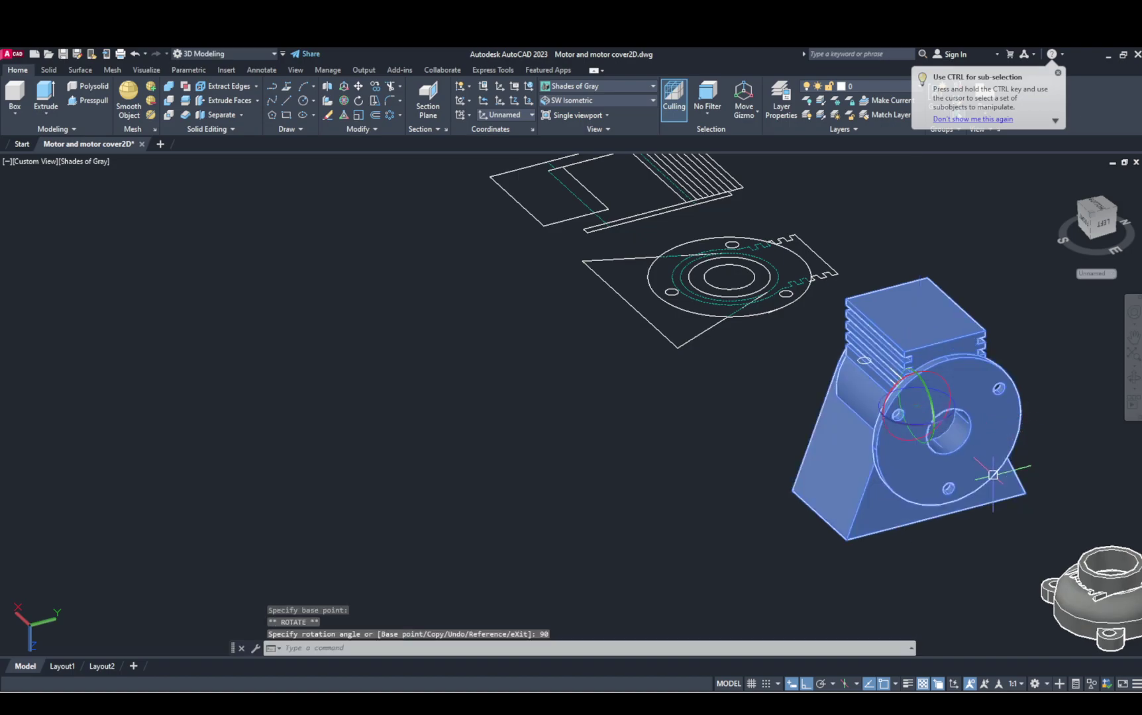
pyautogui.press('Escape')
pyautogui.scroll(-2, 988, 498)
pyautogui.keyDown('shift'); pyautogui.moveTo(989, 500); pyautogui.dragTo(637, 459, button='middle'); pyautogui.keyUp('shift')
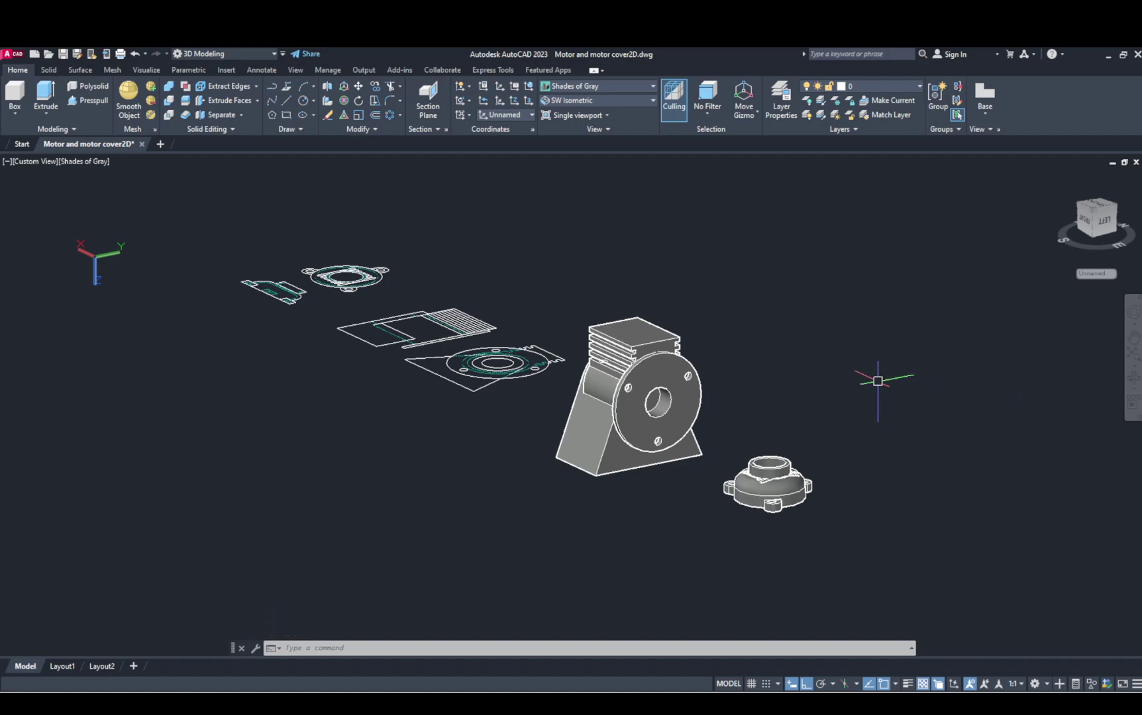
# Step: Presspull the central bore opening on the flange back through the motor body
pyautogui.keyDown('shift'); pyautogui.moveTo(743, 379); pyautogui.dragTo(538, 404, button='middle'); pyautogui.keyUp('shift')
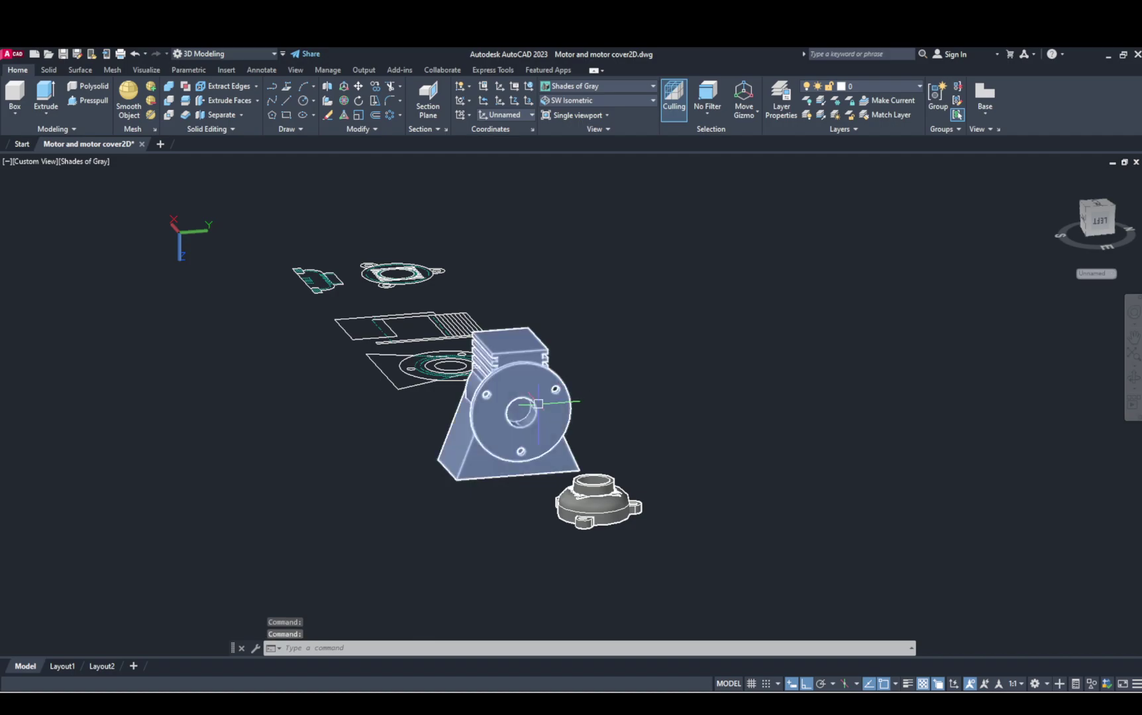
pyautogui.press('Escape')
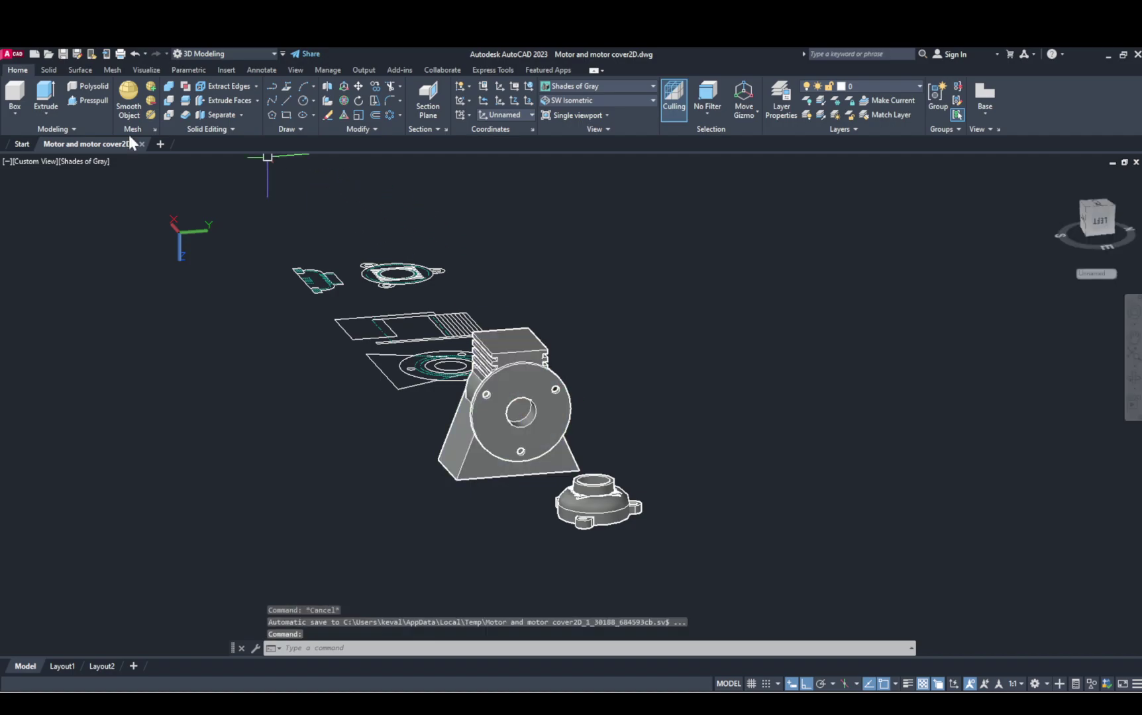
pyautogui.click(84, 103)
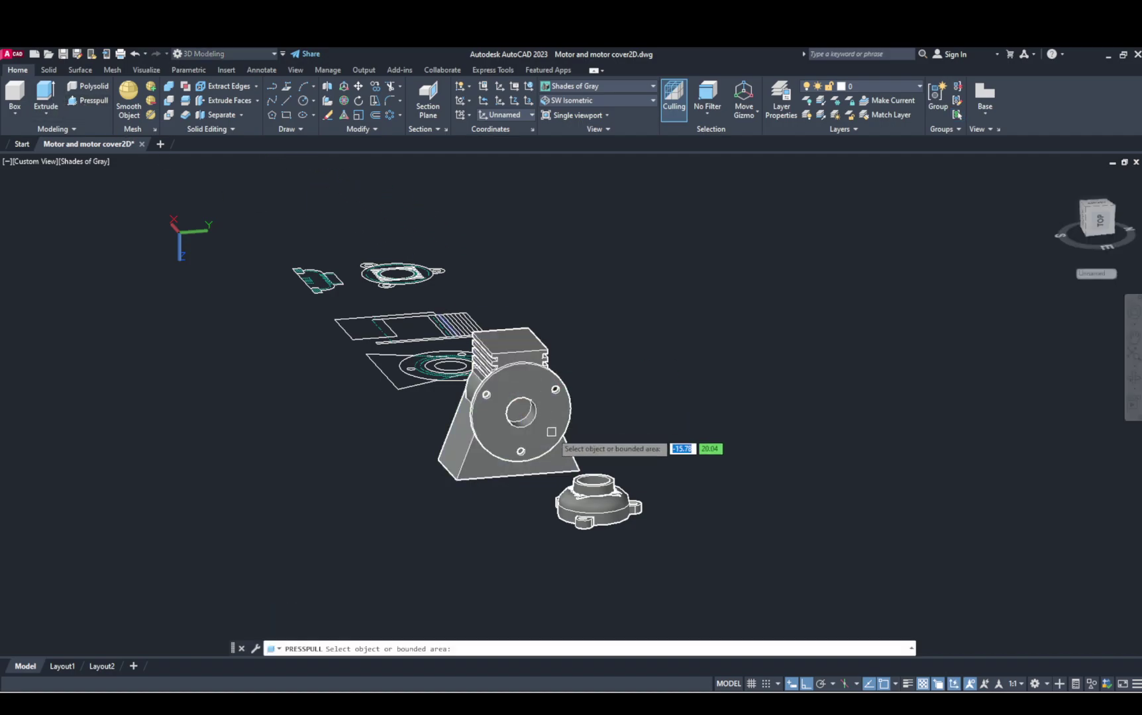
pyautogui.click(523, 410)
pyautogui.click(464, 324)
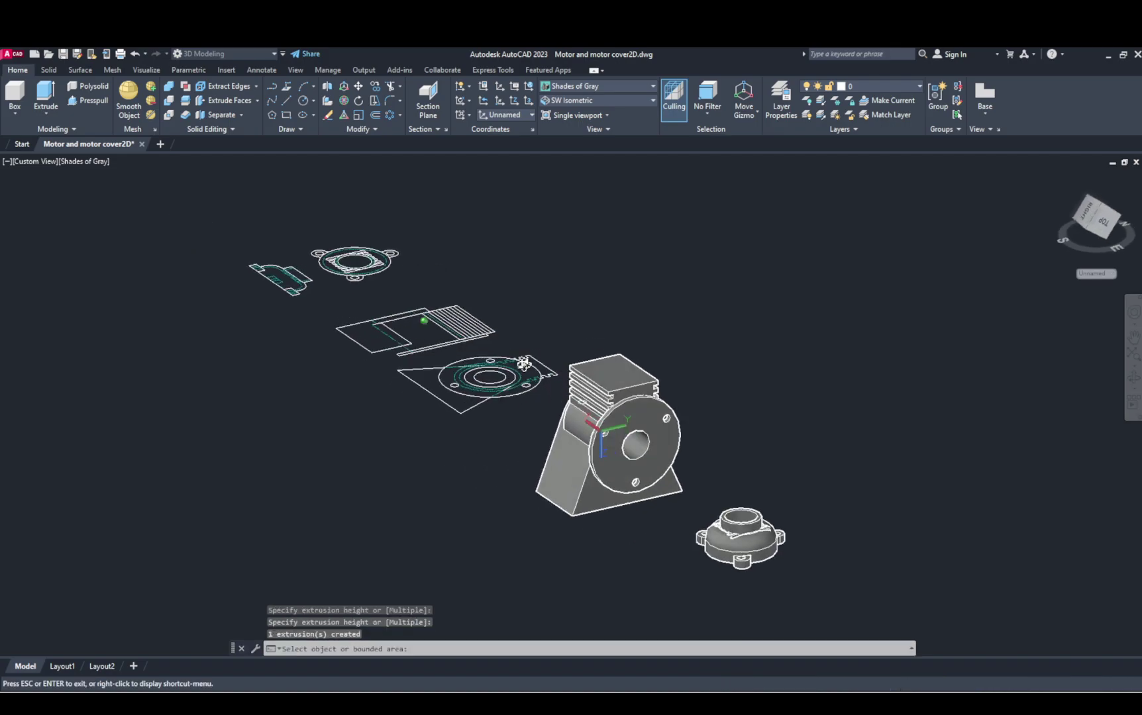
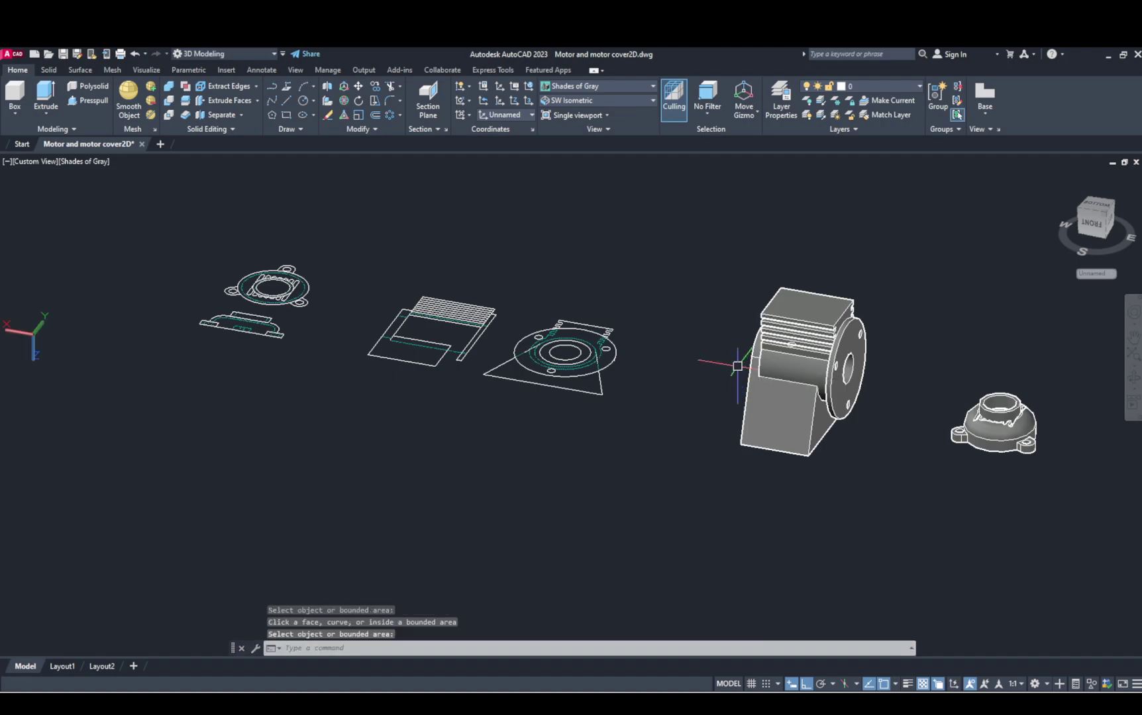
pyautogui.rightClick(735, 368)
pyautogui.press('Escape')
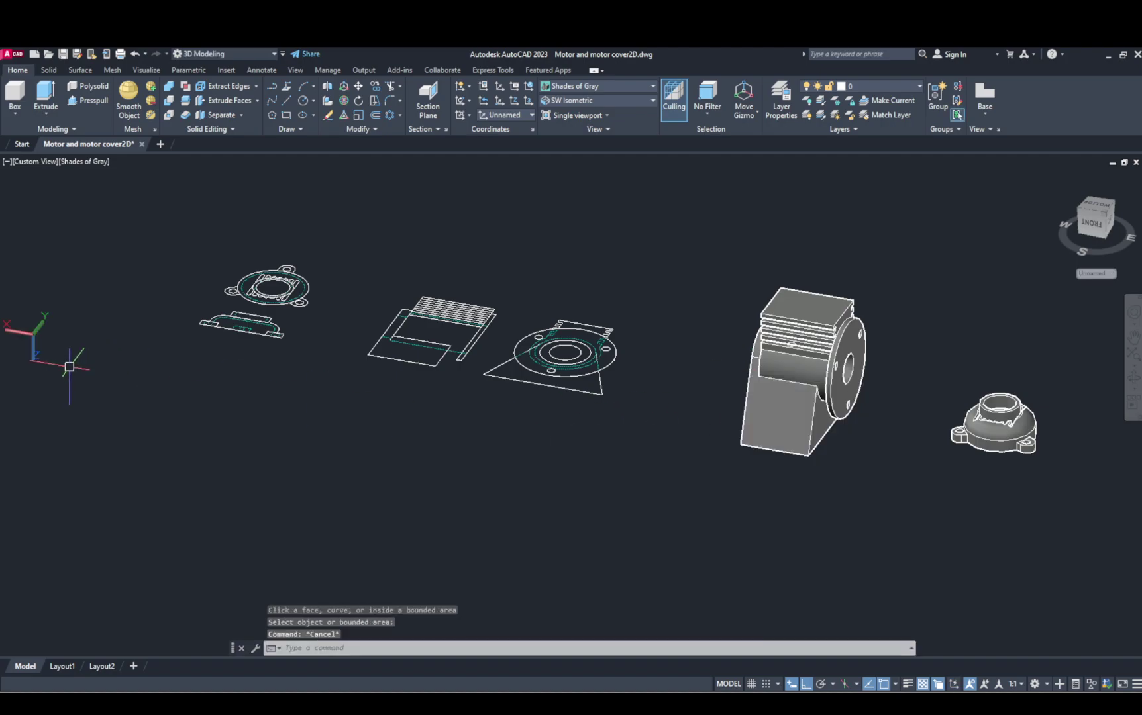
pyautogui.click(772, 389)
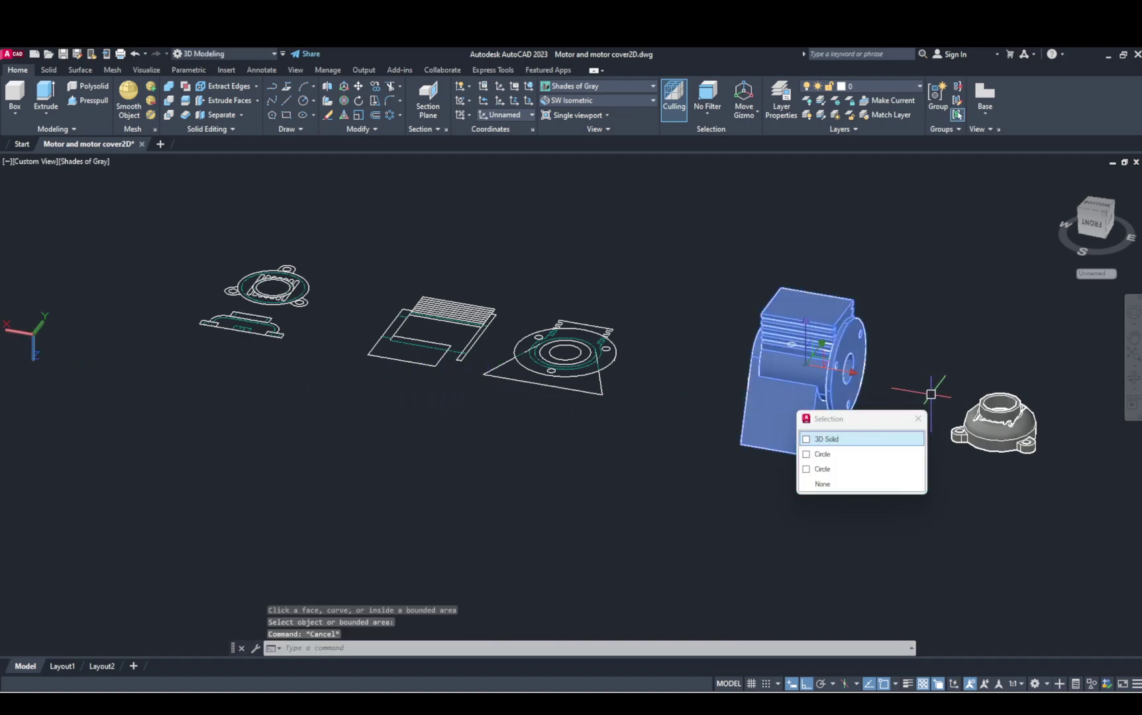
pyautogui.press('Escape')
# Step: Turn on the center line, Defpoints, Dimesnions and reff line layers, keeping the current layer on
pyautogui.click(862, 88)
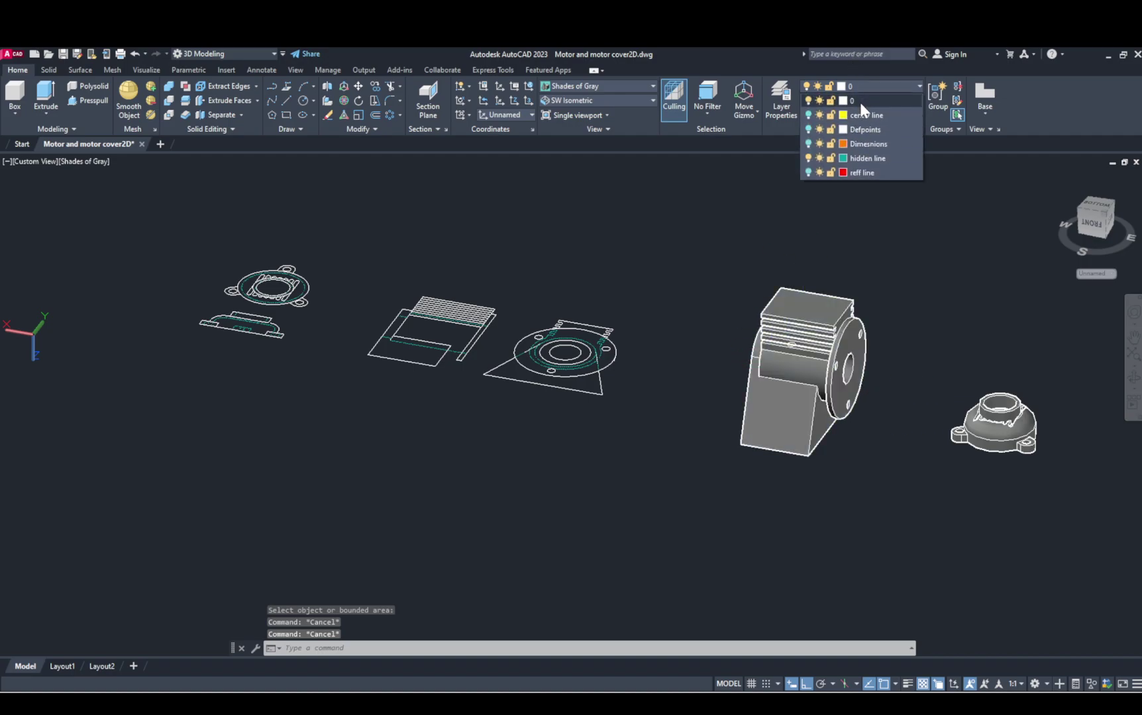
pyautogui.click(808, 116)
pyautogui.click(808, 129)
pyautogui.click(808, 144)
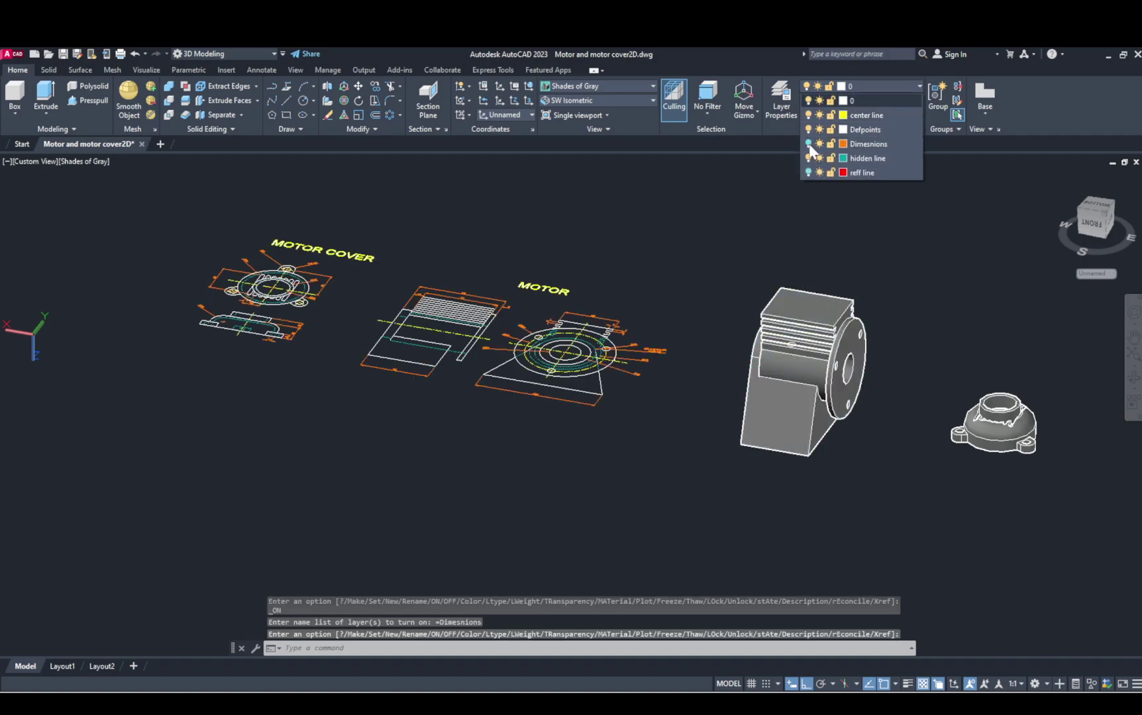
pyautogui.click(804, 173)
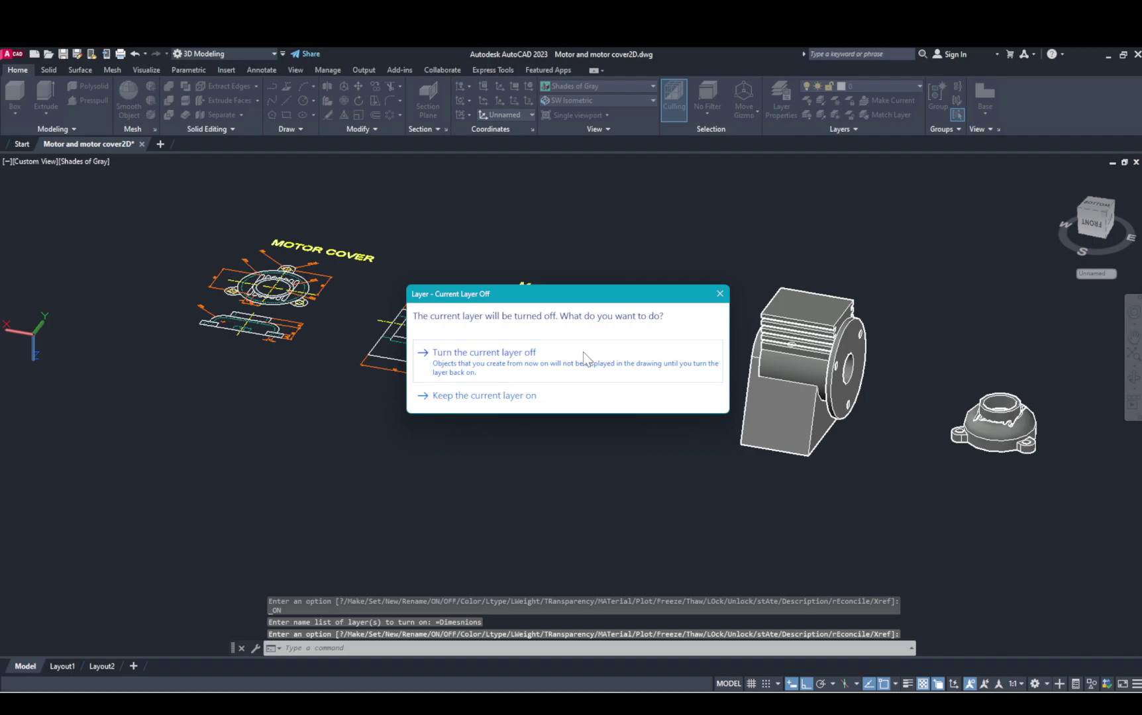
pyautogui.click(551, 396)
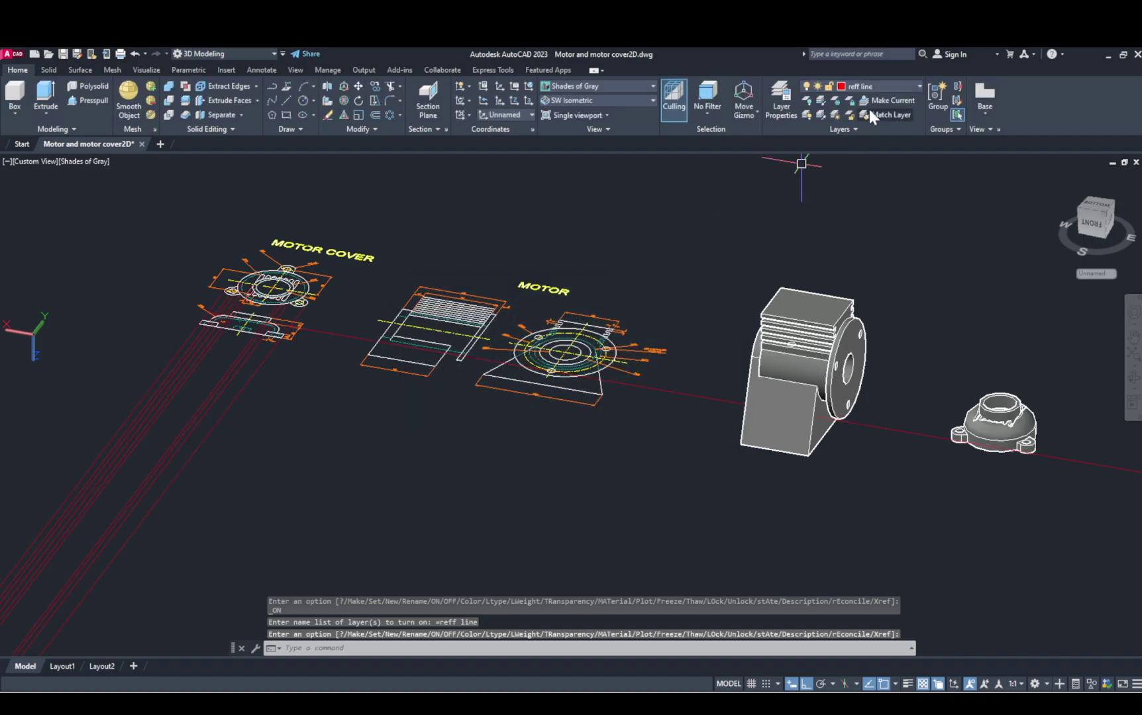
# Step: Turn off the reff line layer and make layer 0 current
pyautogui.click(886, 82)
pyautogui.click(804, 175)
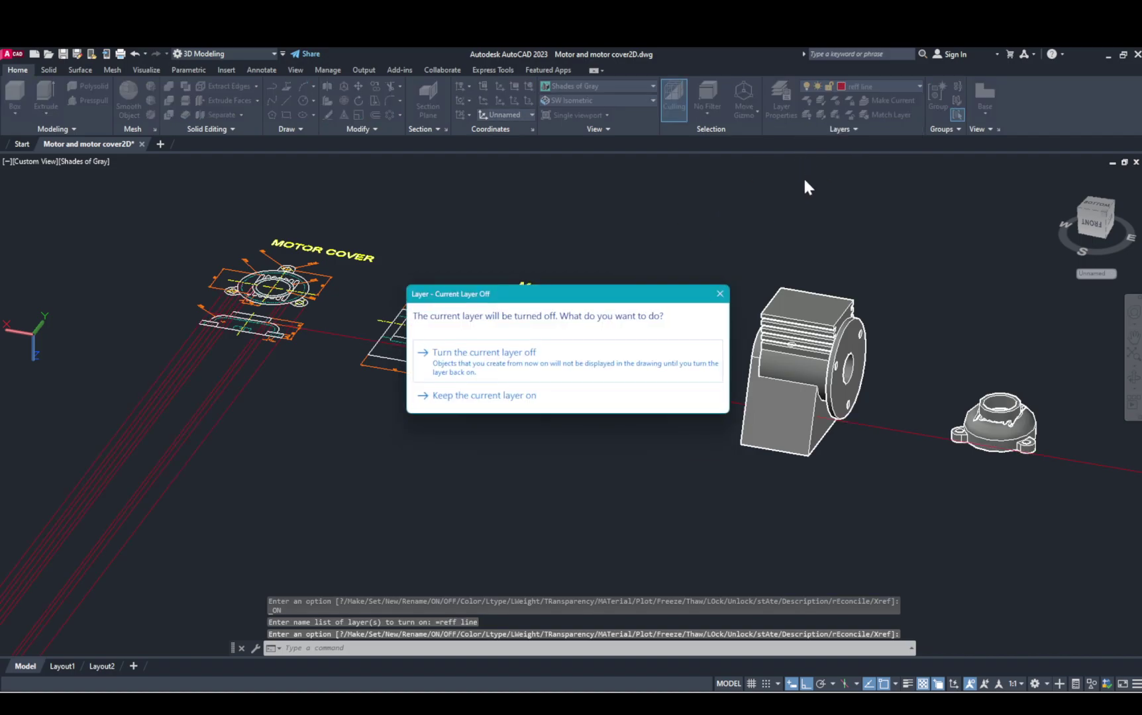
pyautogui.click(539, 356)
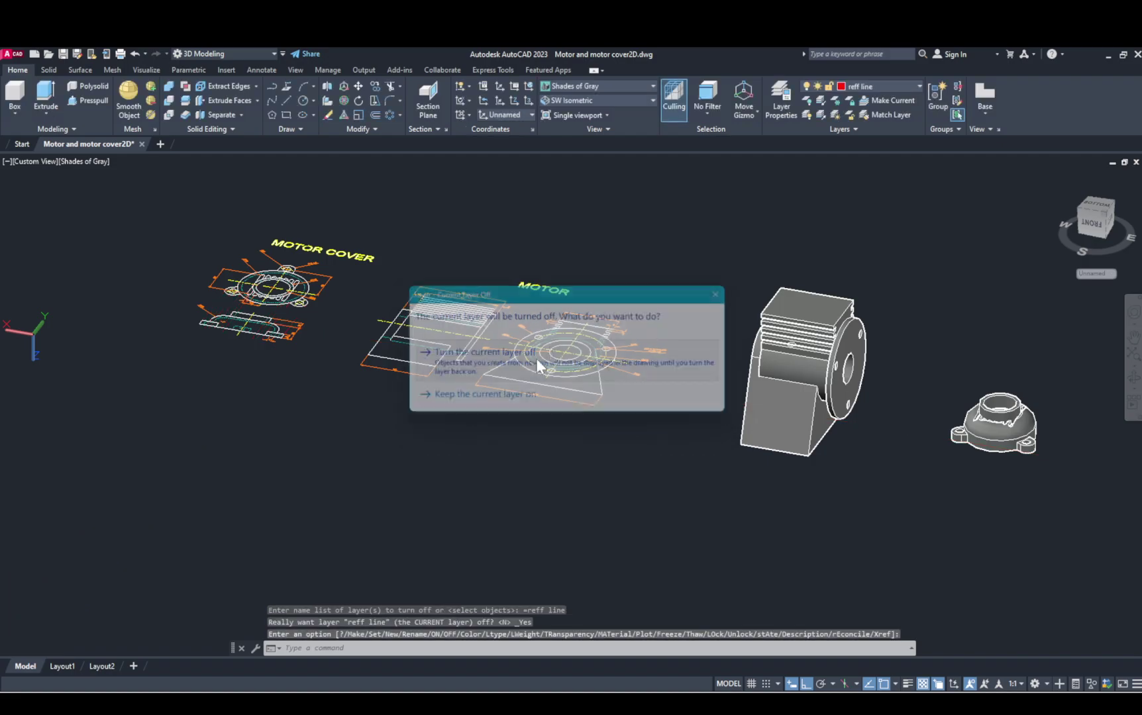
pyautogui.click(889, 83)
pyautogui.click(856, 100)
# Step: Move the upright motor solid along the X and Y axes to just behind the MOTOR title of its 2D drawings
pyautogui.scroll(-2, 927, 261)
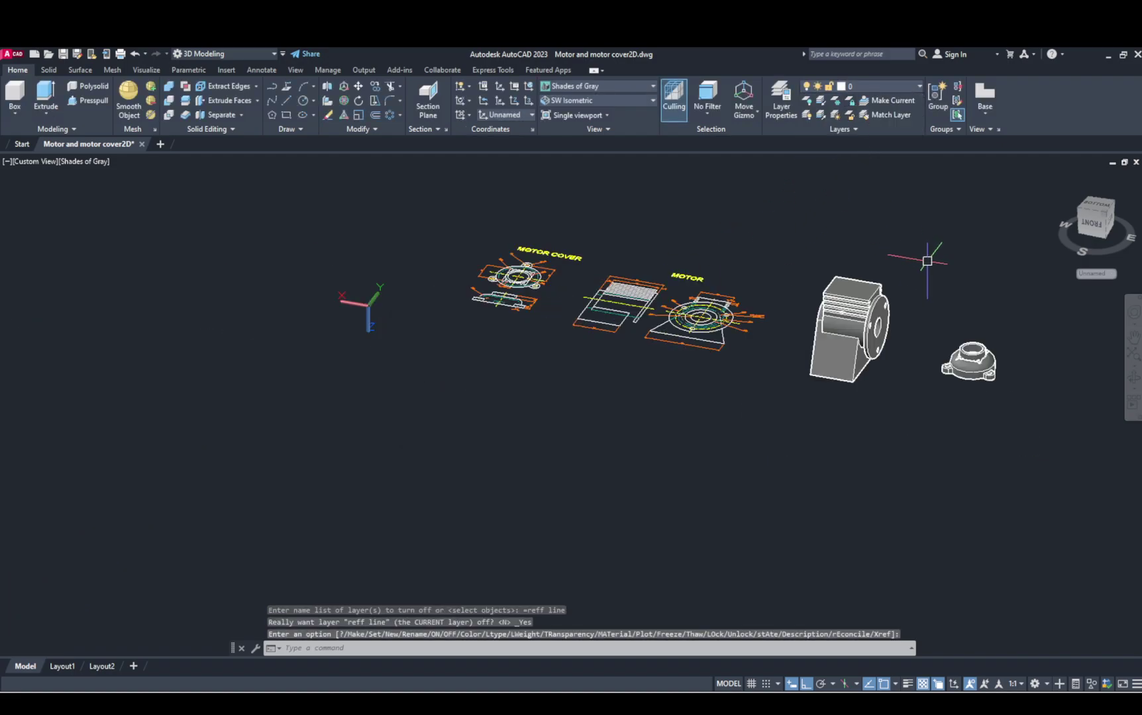
pyautogui.click(859, 328)
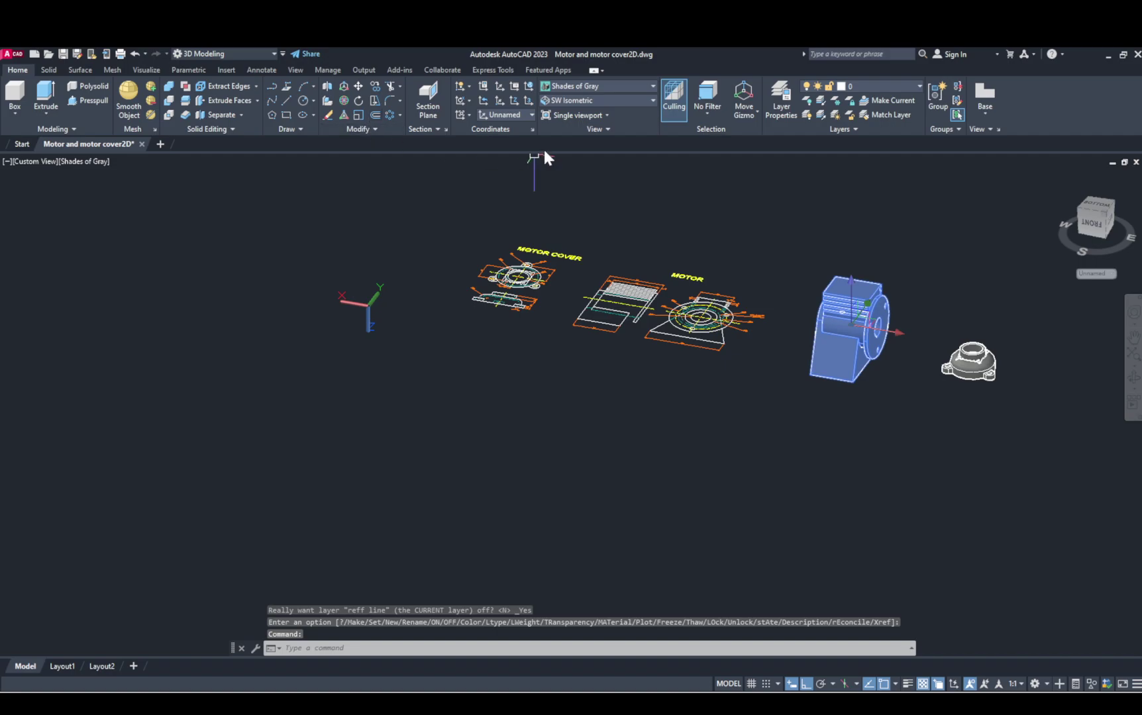
pyautogui.click(893, 332)
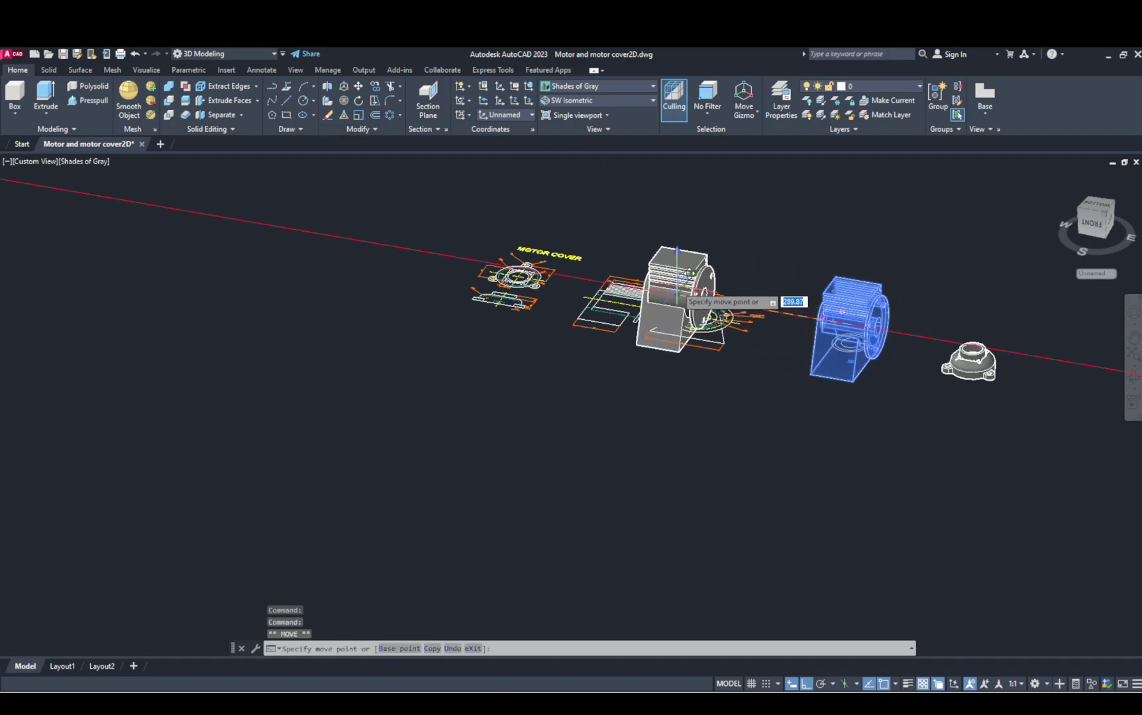
pyautogui.click(682, 255)
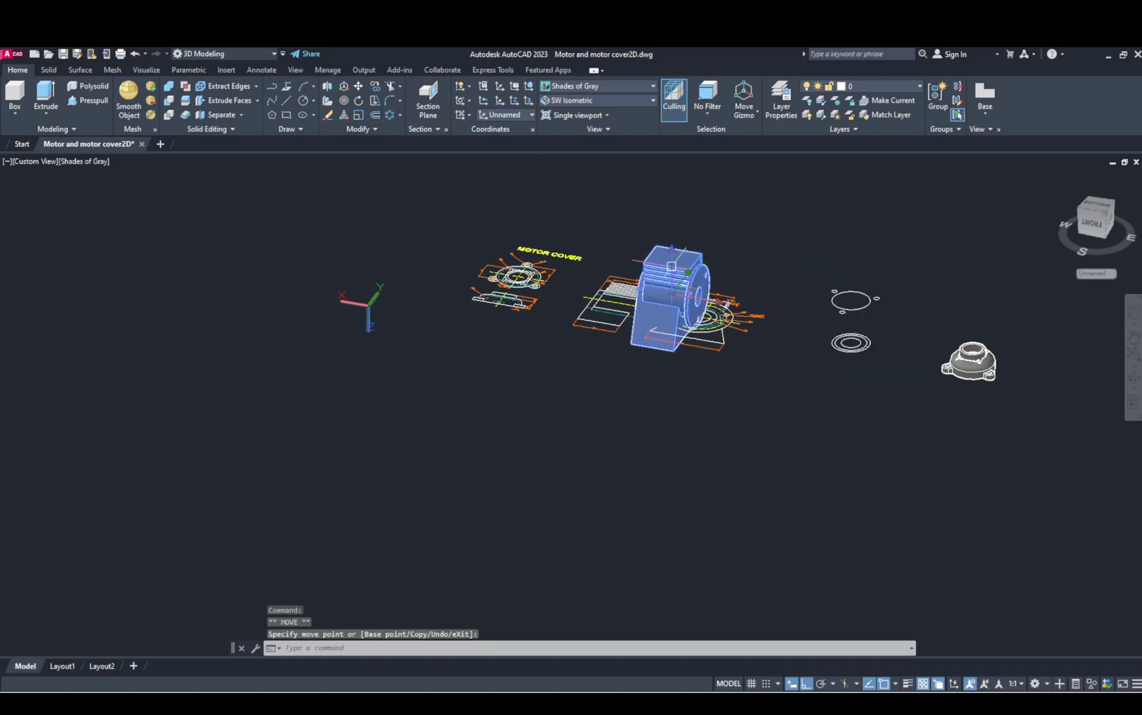
pyautogui.click(686, 278)
pyautogui.click(889, 317)
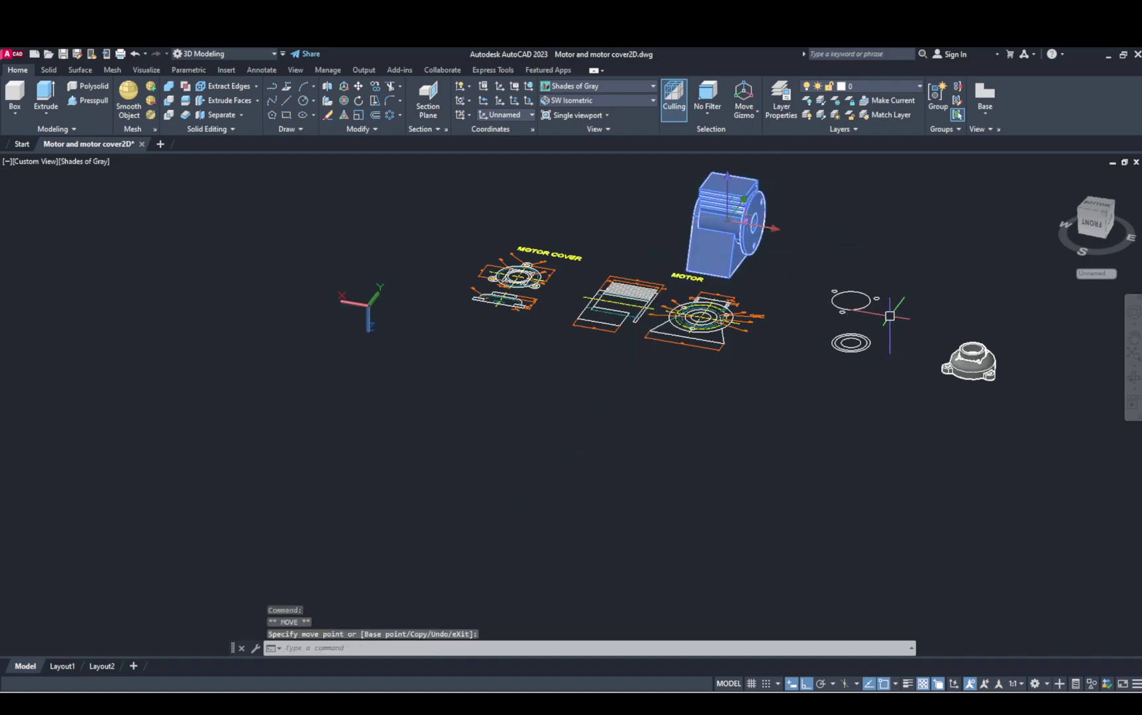
# Step: Try to erase the leftover circles between the motor drawings and the 3D cover, and undo that erasure
pyautogui.click(890, 279)
pyautogui.click(820, 353)
pyautogui.press('Delete')
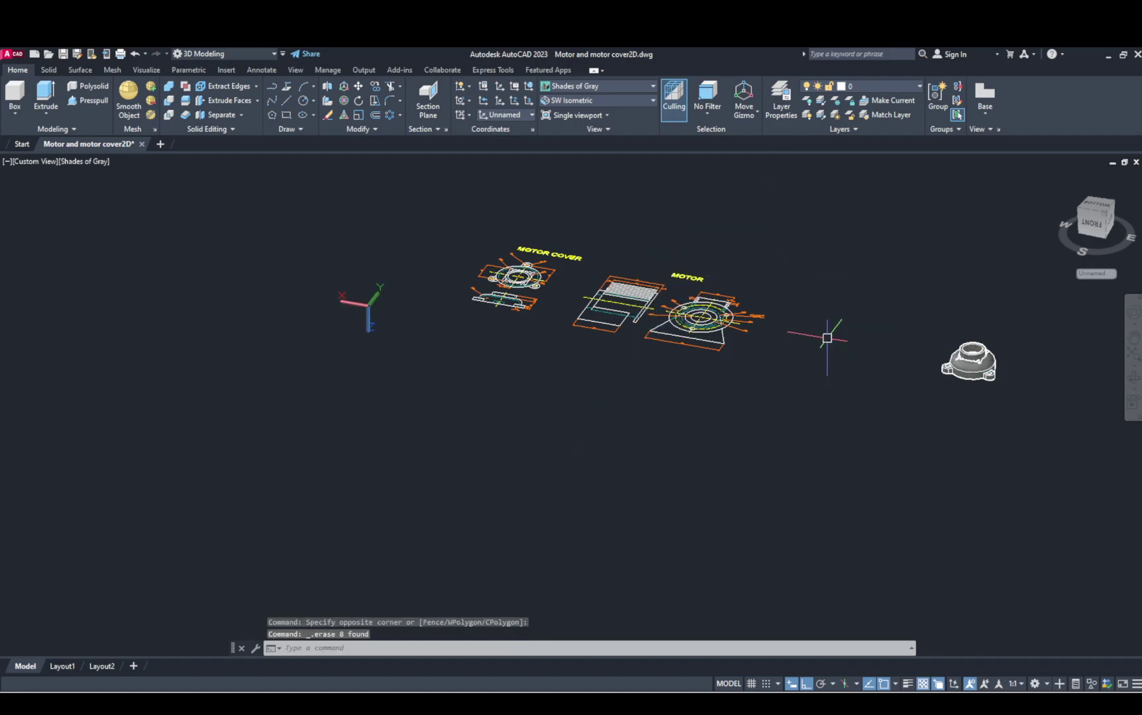
pyautogui.hotkey('ctrl', 'z')
# Step: Erase only the leftover construction circles between the motor drawings and the 3D cover
pyautogui.click(903, 259)
pyautogui.click(828, 335)
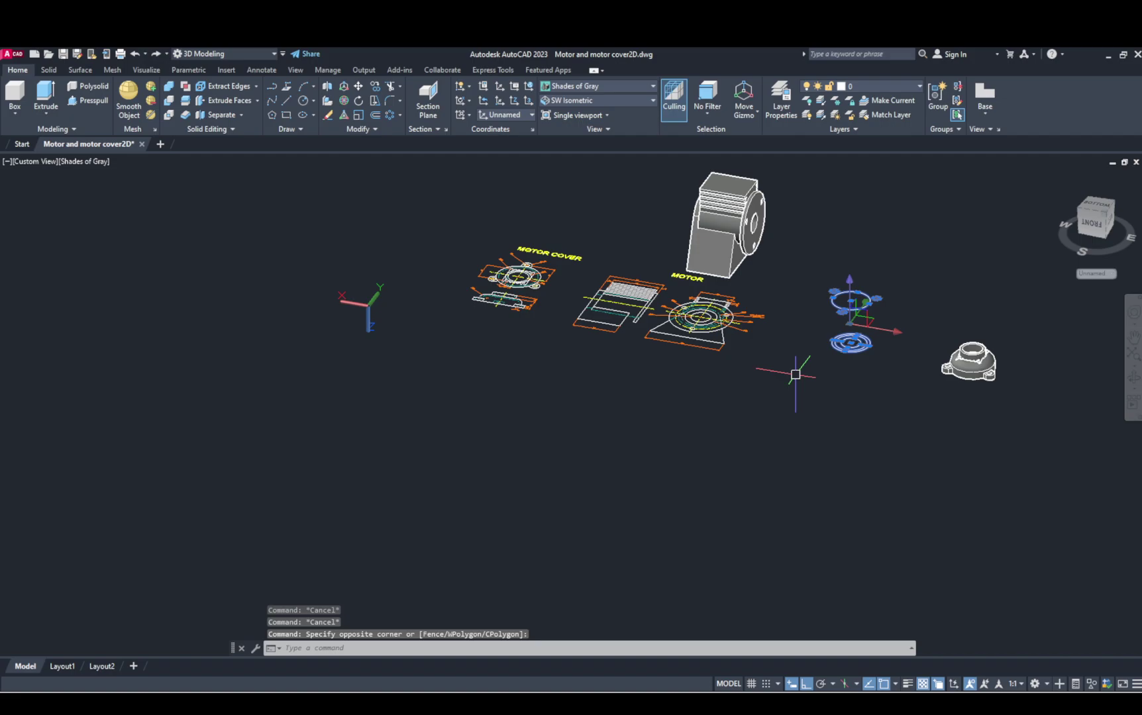
pyautogui.press('Delete')
pyautogui.click(1013, 333)
pyautogui.click(925, 382)
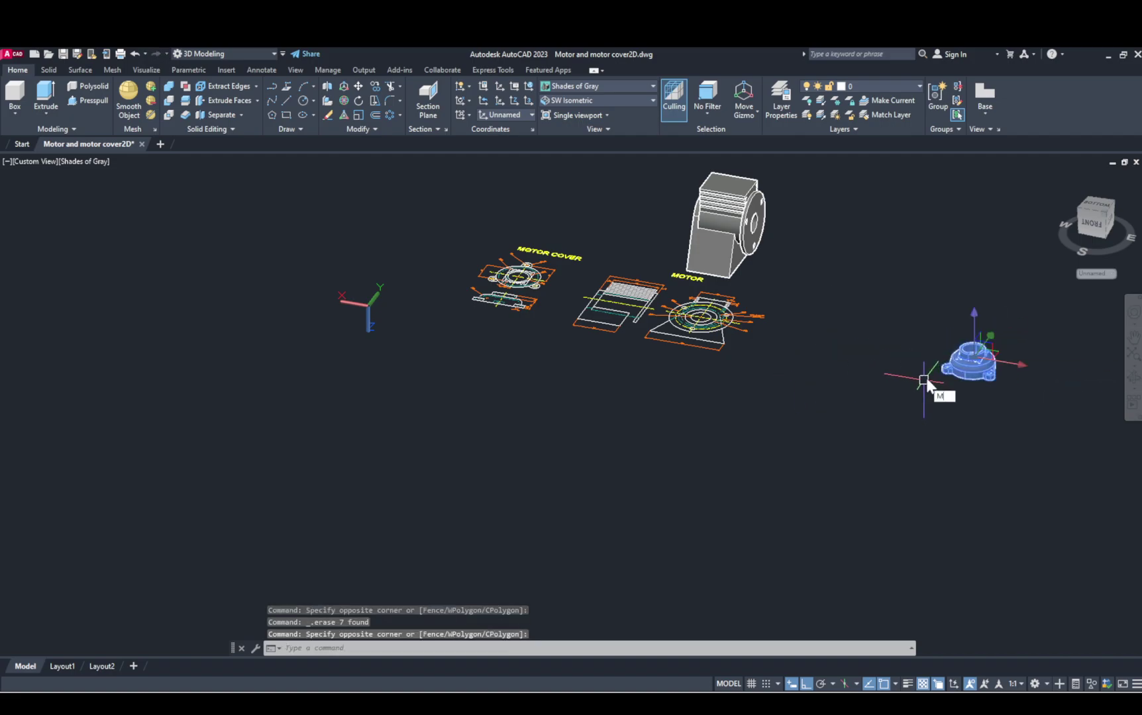
pyautogui.write('M')
pyautogui.press('Return')
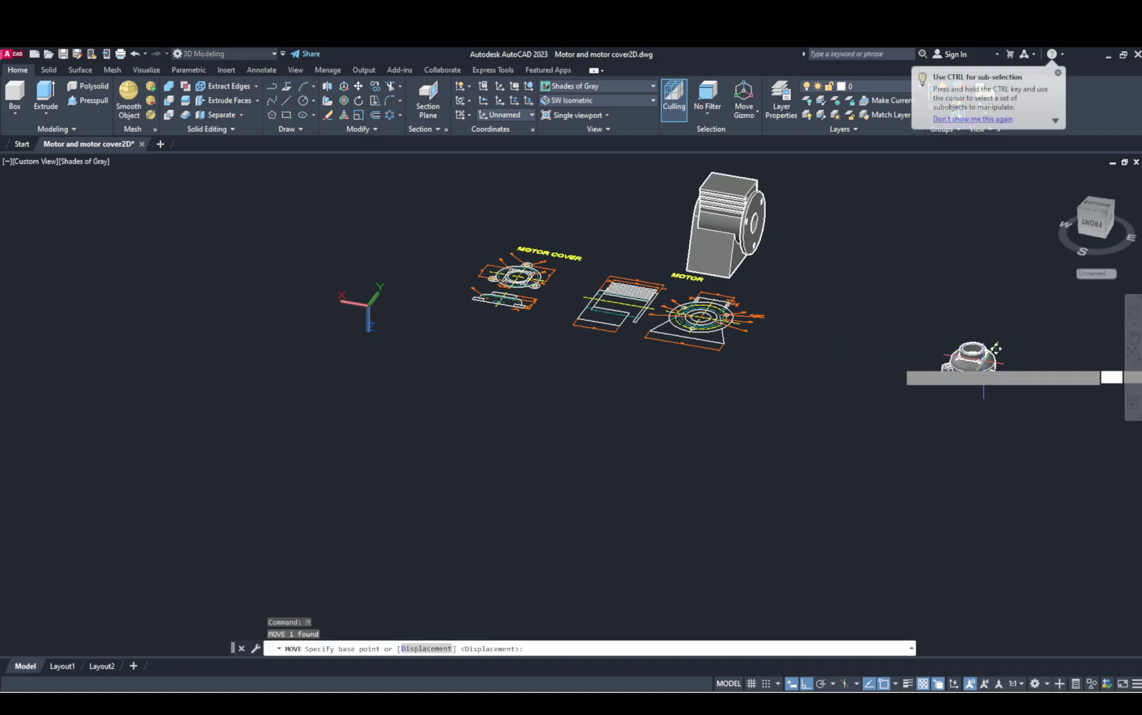
pyautogui.click(983, 377)
pyautogui.click(976, 381)
pyautogui.press('Escape')
# Step: Move the motor cover solid along the X and Y axes to just behind the MOTOR COVER title
pyautogui.click(976, 368)
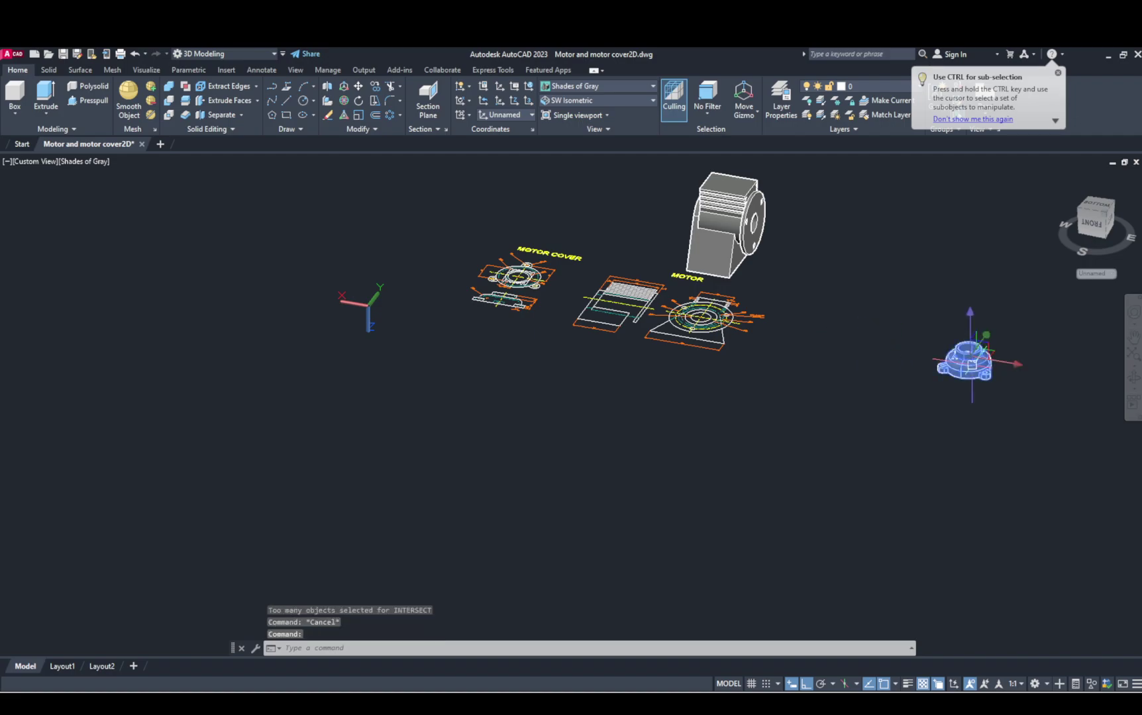
pyautogui.click(1015, 364)
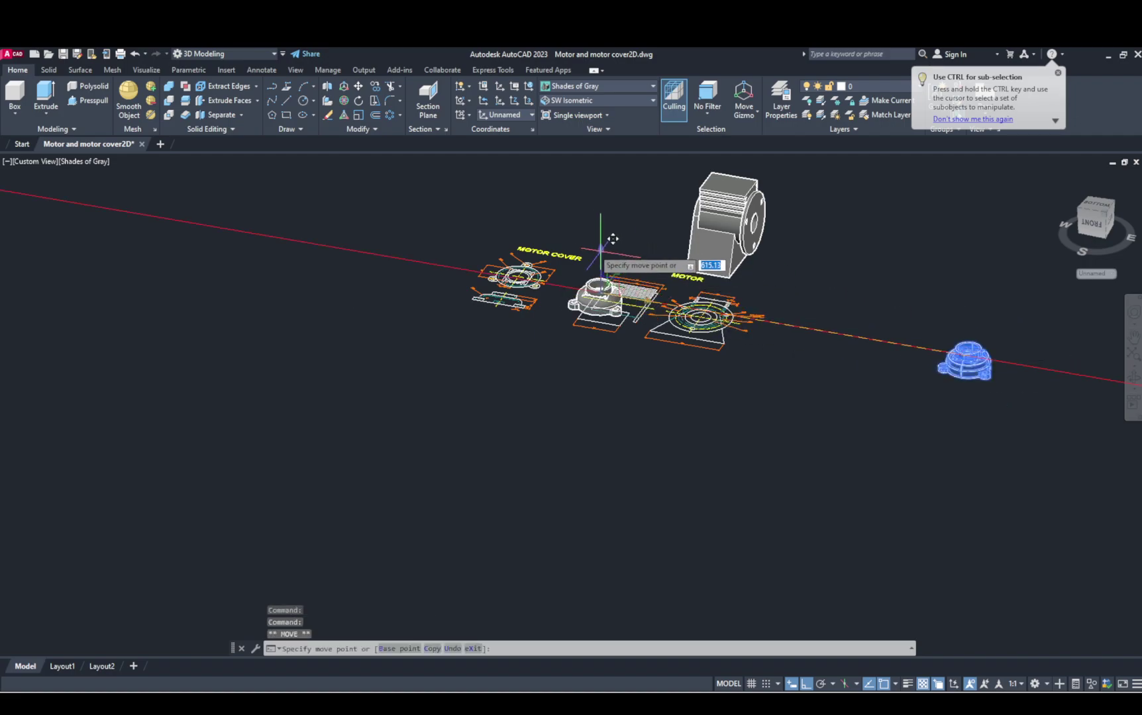
pyautogui.click(544, 238)
pyautogui.click(562, 260)
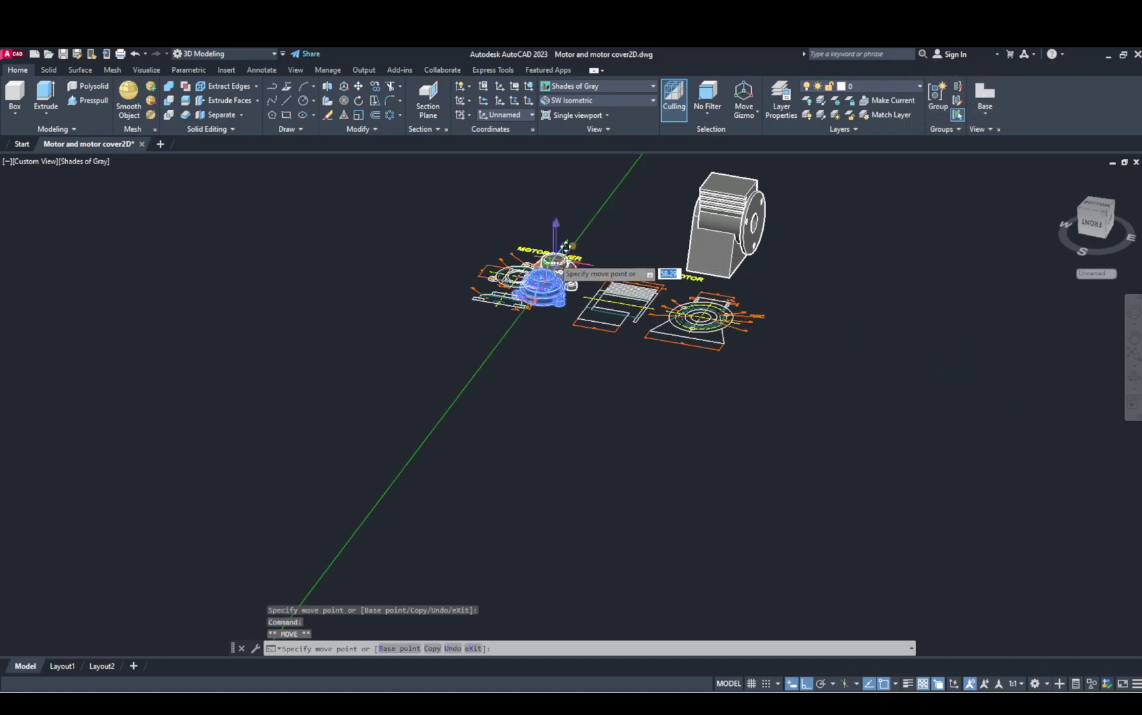
pyautogui.click(586, 207)
pyautogui.click(640, 230)
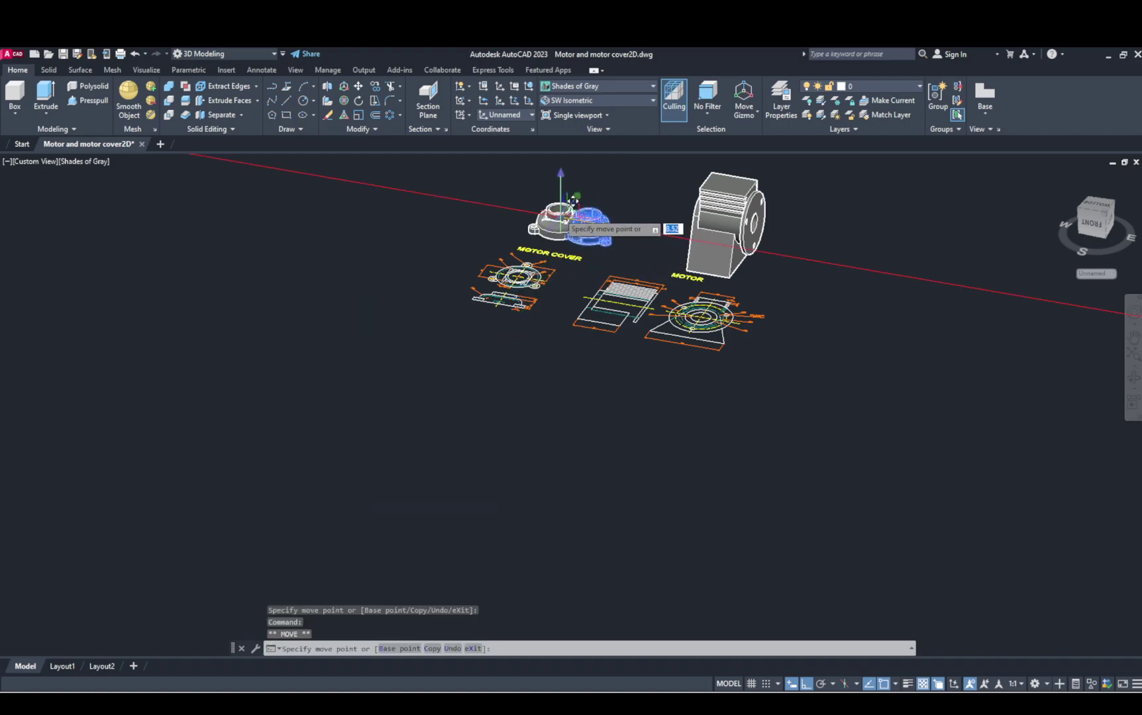
pyautogui.press('Escape')
pyautogui.moveTo(605, 236); pyautogui.dragTo(608, 398, button='middle')
pyautogui.press('Escape')
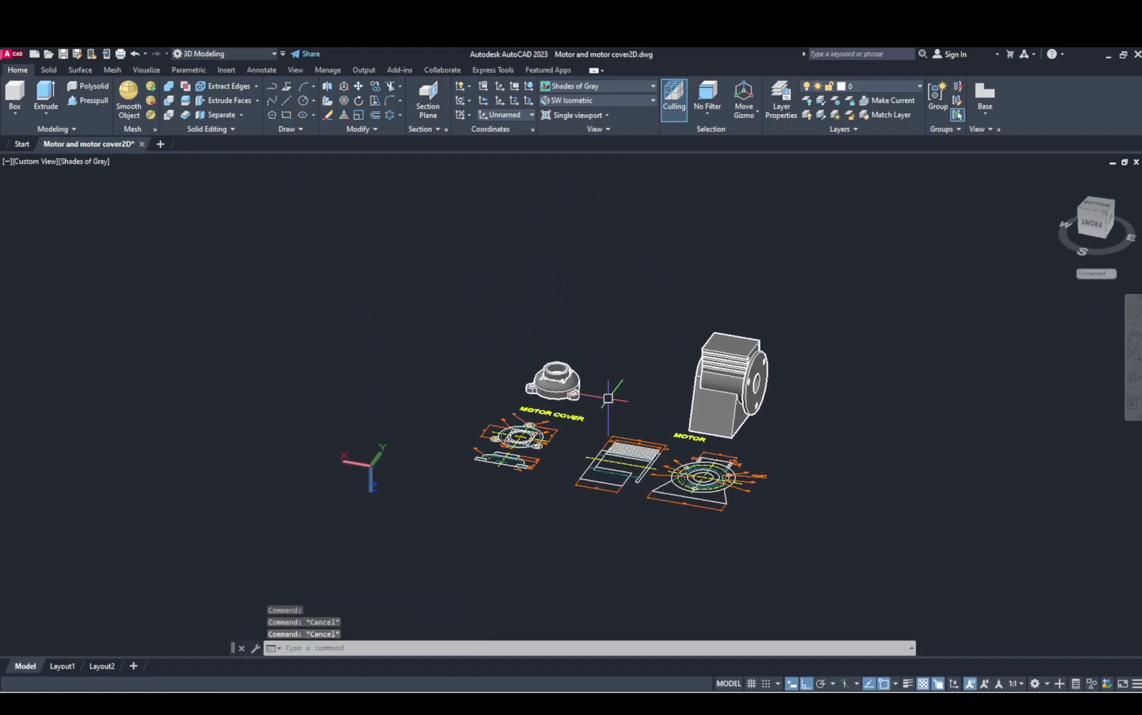
# Step: Rotate the motor solid a quarter turn in 3D about its vertical axis so the flange faces the 2D drawings
pyautogui.click(745, 376)
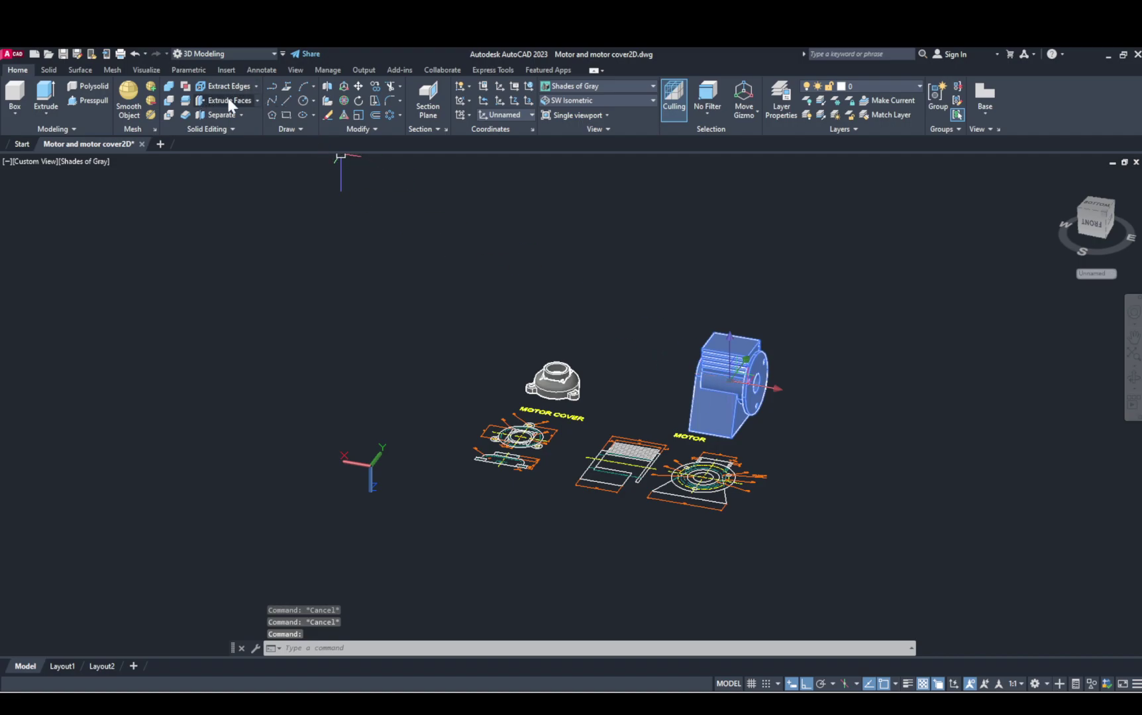
pyautogui.click(346, 99)
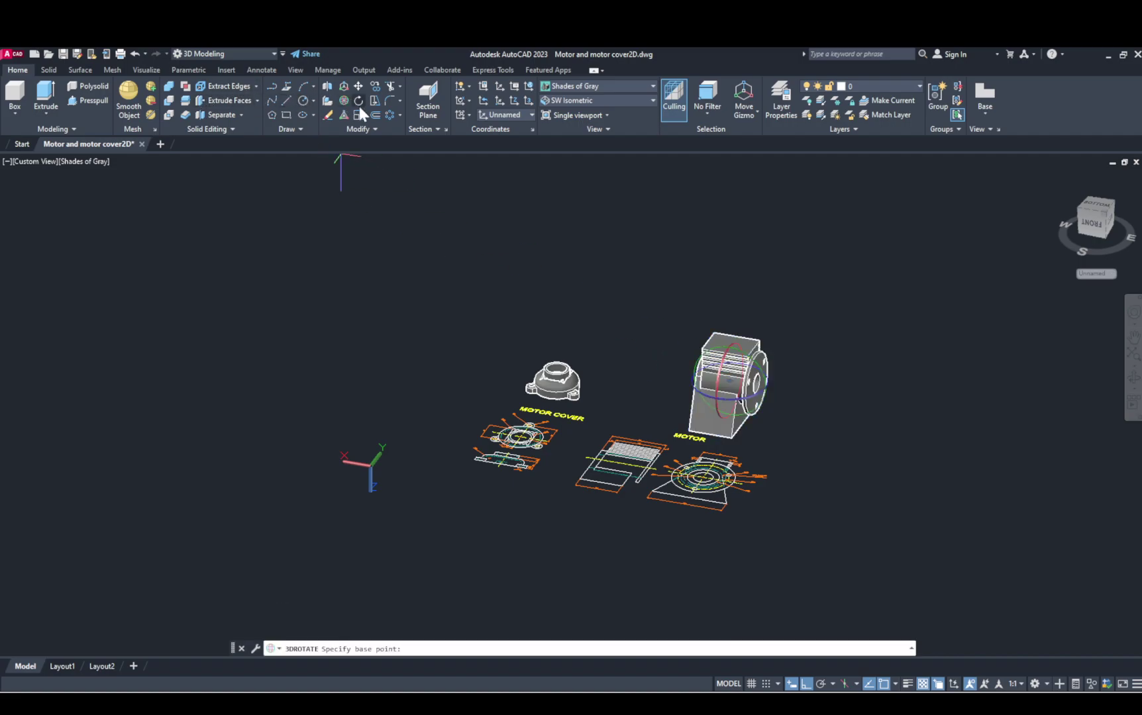
pyautogui.click(747, 394)
pyautogui.press('Return')
pyautogui.press('Escape')
pyautogui.press('Escape')
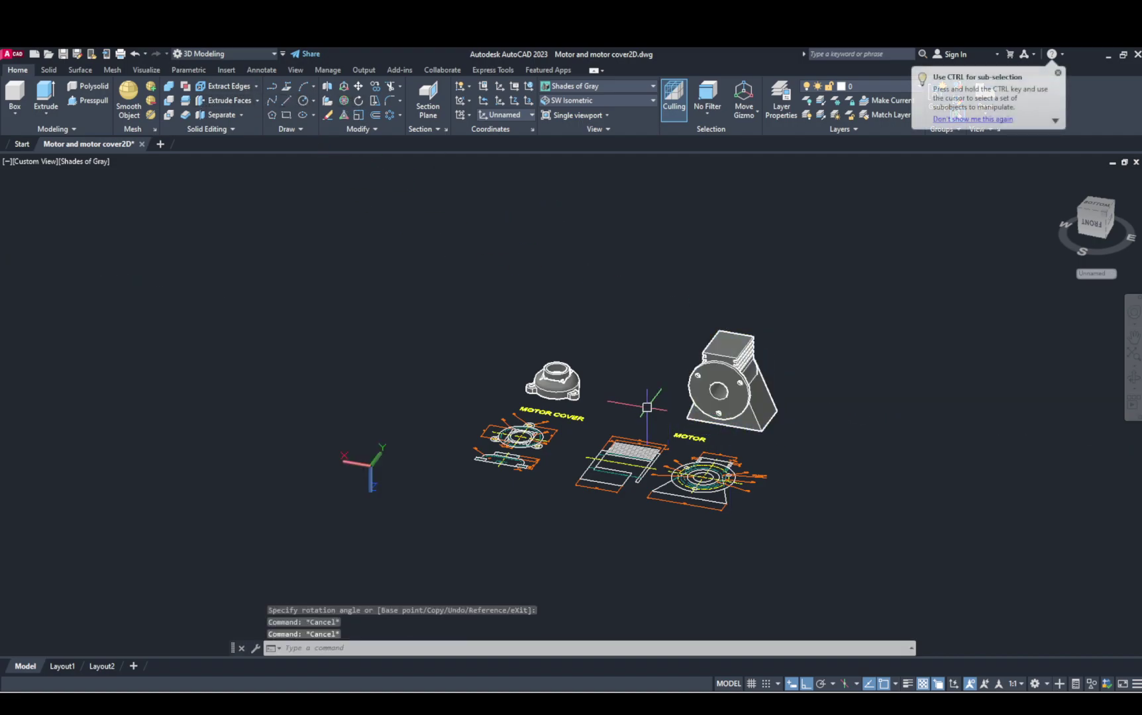
# Step: Raise the motor cover solid vertically along the Z axis behind its 2D drawings
pyautogui.keyDown('shift'); pyautogui.moveTo(649, 400); pyautogui.dragTo(739, 480, button='middle'); pyautogui.keyUp('shift')
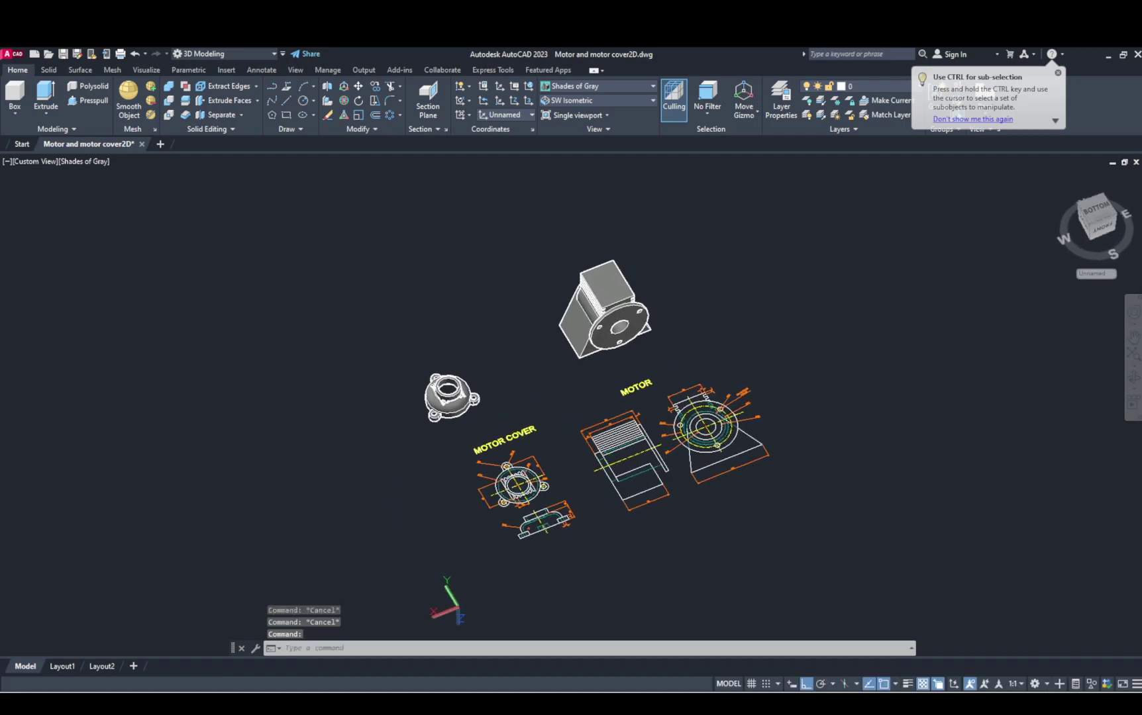
pyautogui.press('Escape')
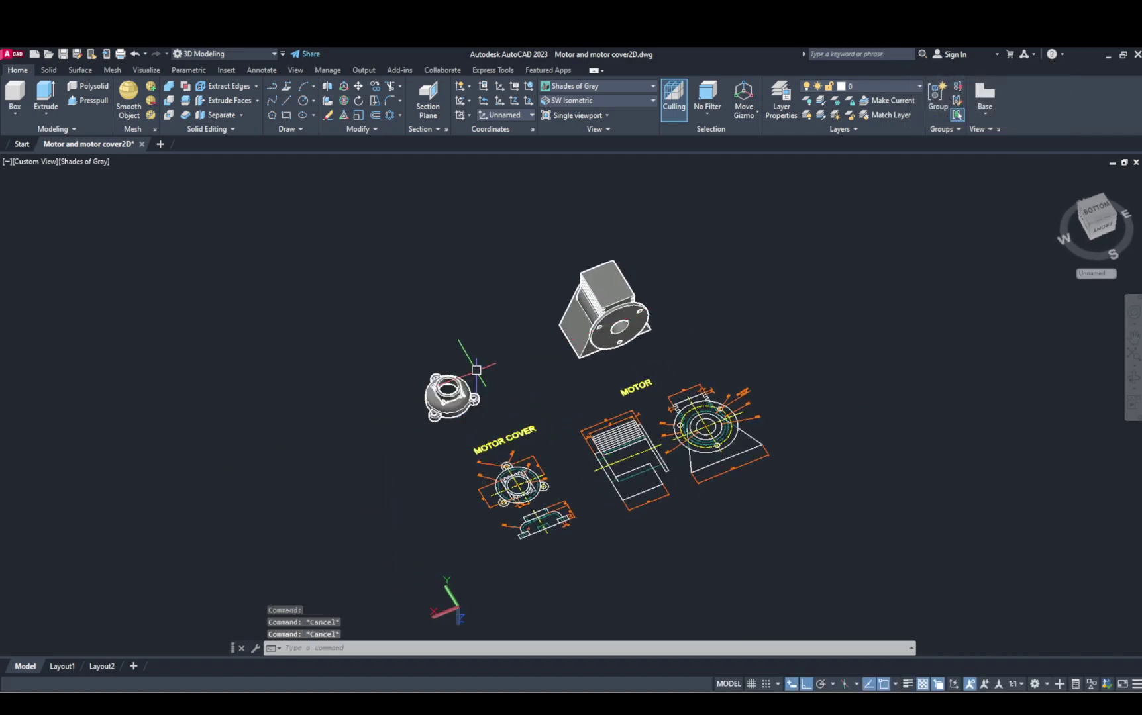
pyautogui.scroll(4, 487, 369)
pyautogui.keyDown('shift'); pyautogui.moveTo(482, 316); pyautogui.dragTo(530, 308, button='middle'); pyautogui.keyUp('shift')
pyautogui.click(435, 376)
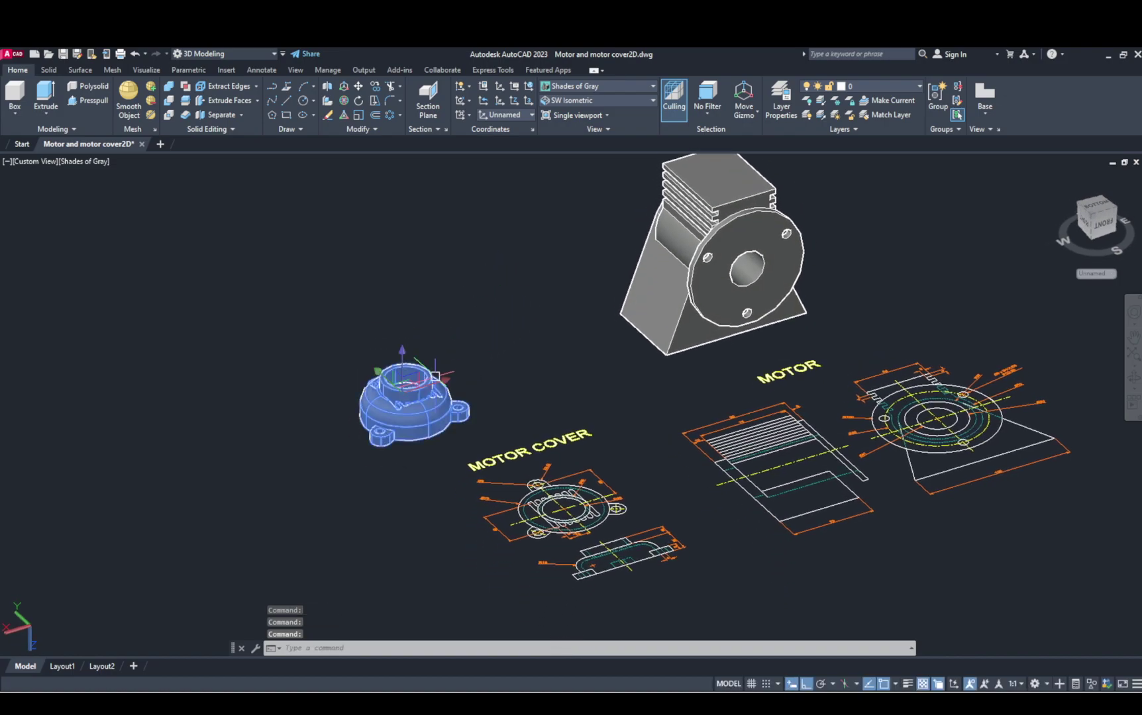
pyautogui.click(404, 357)
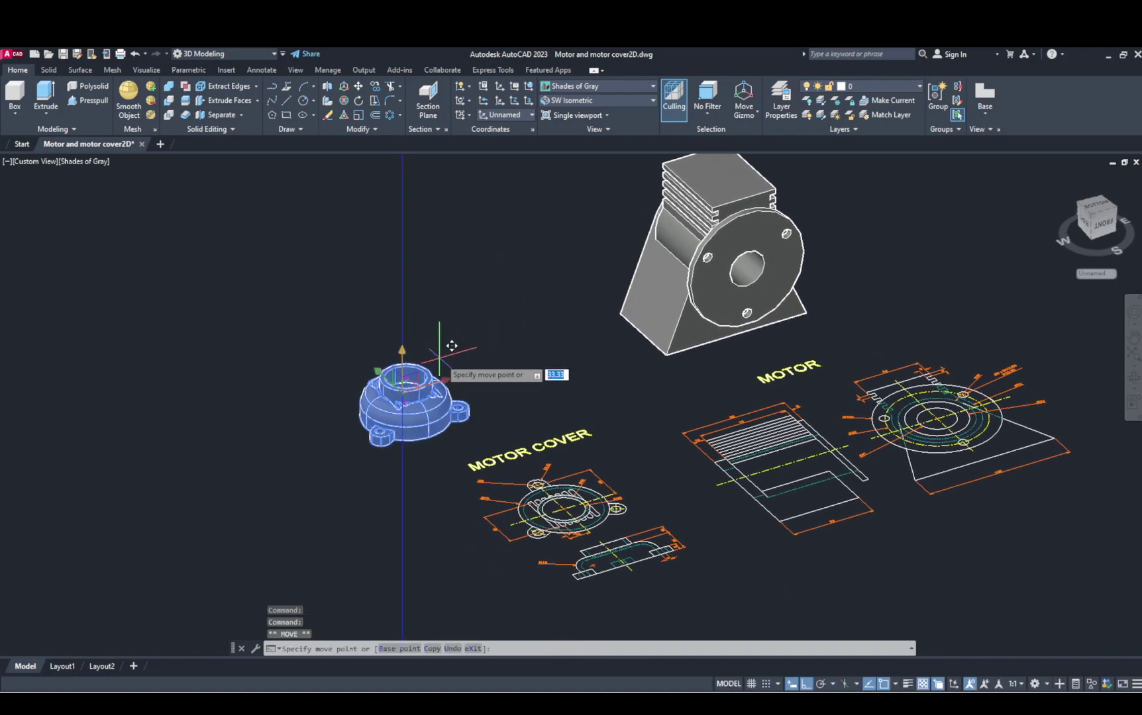
pyautogui.click(506, 366)
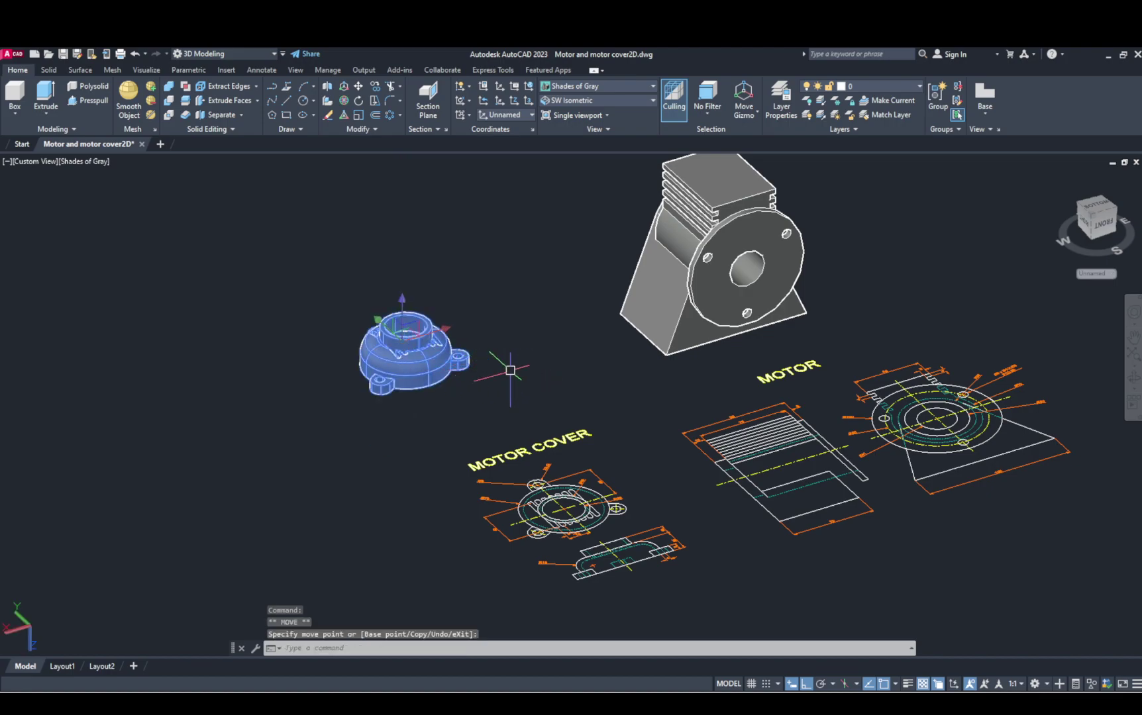
pyautogui.press('Escape')
pyautogui.press('Escape')
# Step: Move the motor cover solid along the Y axis closer to the MOTOR COVER title
pyautogui.moveTo(553, 363); pyautogui.dragTo(541, 367, button='middle')
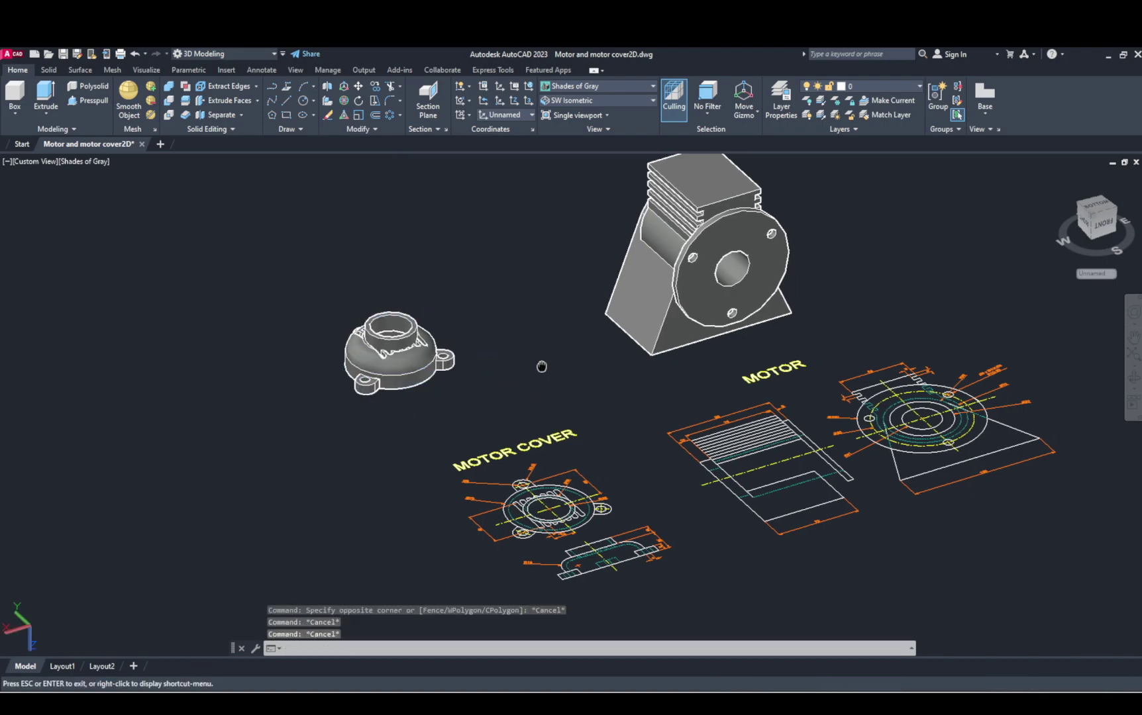
pyautogui.scroll(-3, 586, 386)
pyautogui.scroll(5, 596, 389)
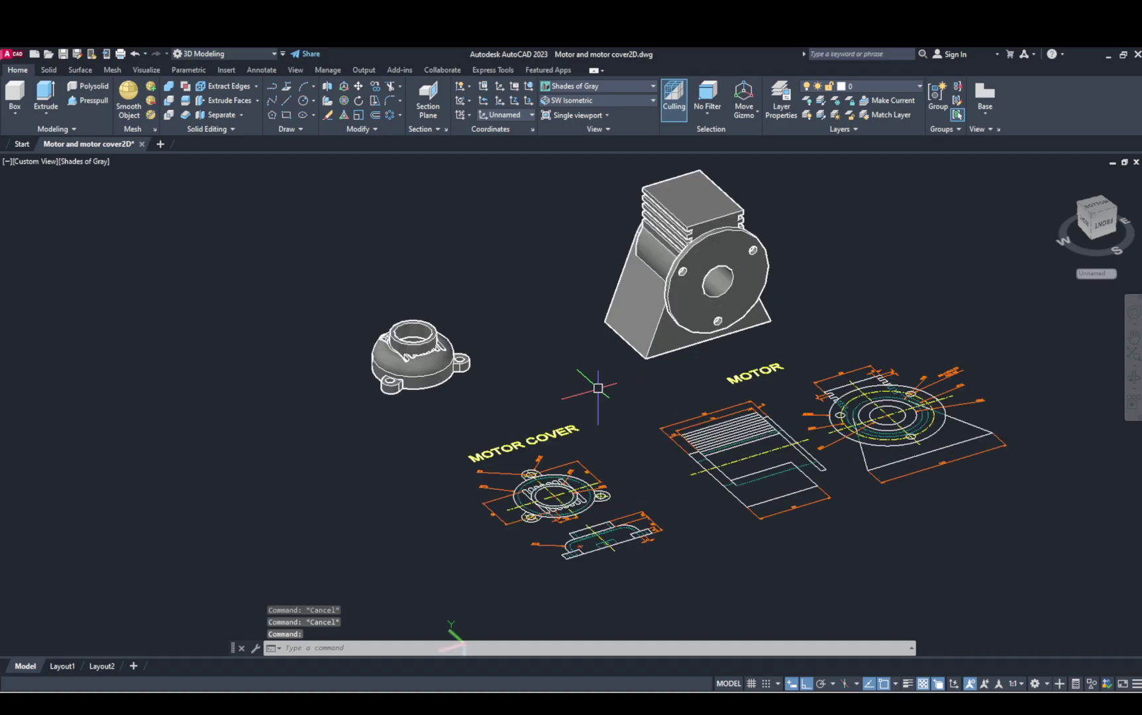
pyautogui.scroll(-3, 547, 371)
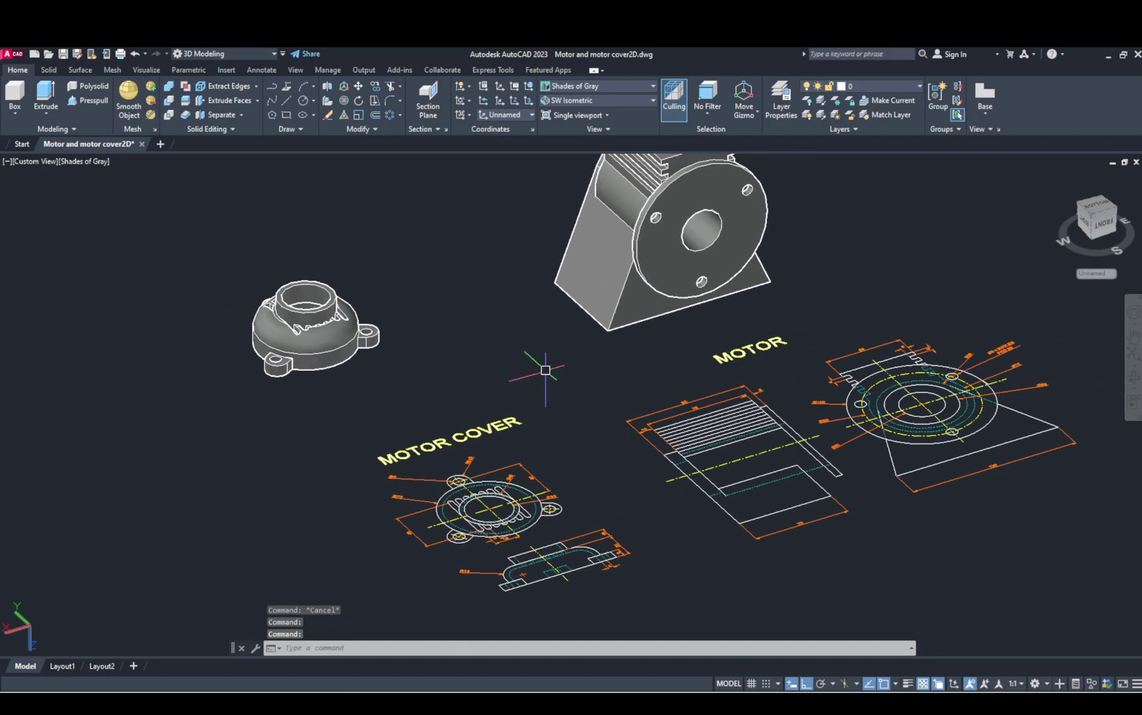
pyautogui.click(431, 338)
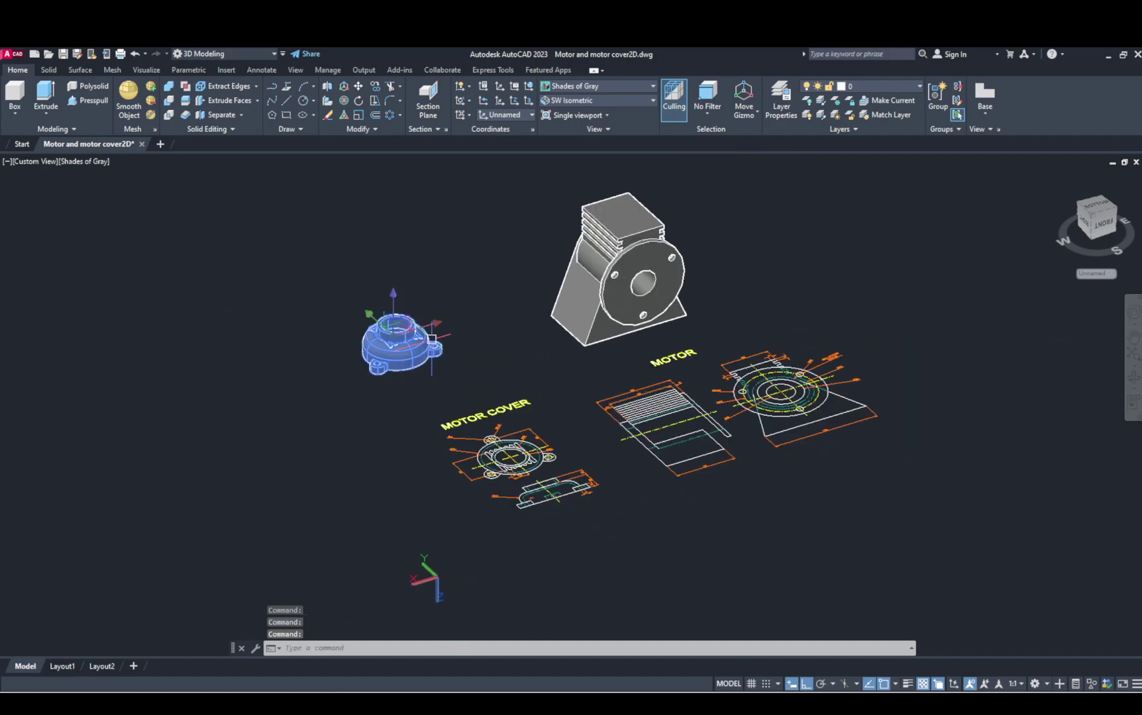
pyautogui.click(369, 313)
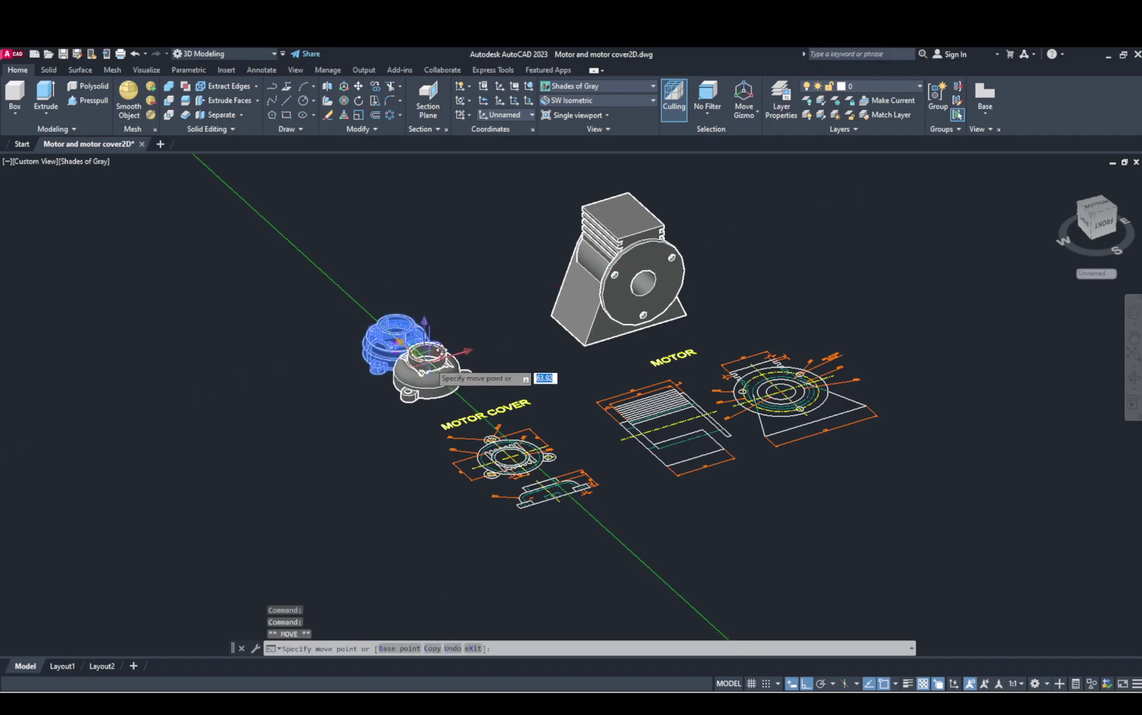
pyautogui.click(550, 323)
# Step: Shift the motor and cover solids together slightly along the X axis, away from the motor's flange drawing
pyautogui.click(557, 320)
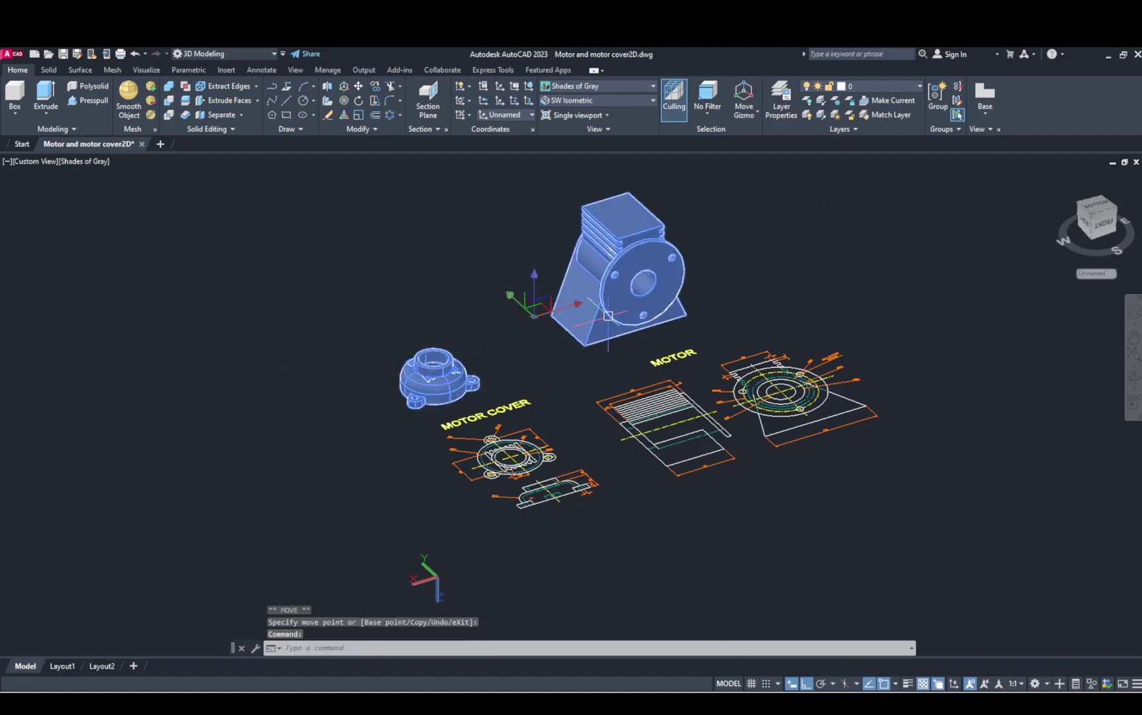
pyautogui.click(562, 302)
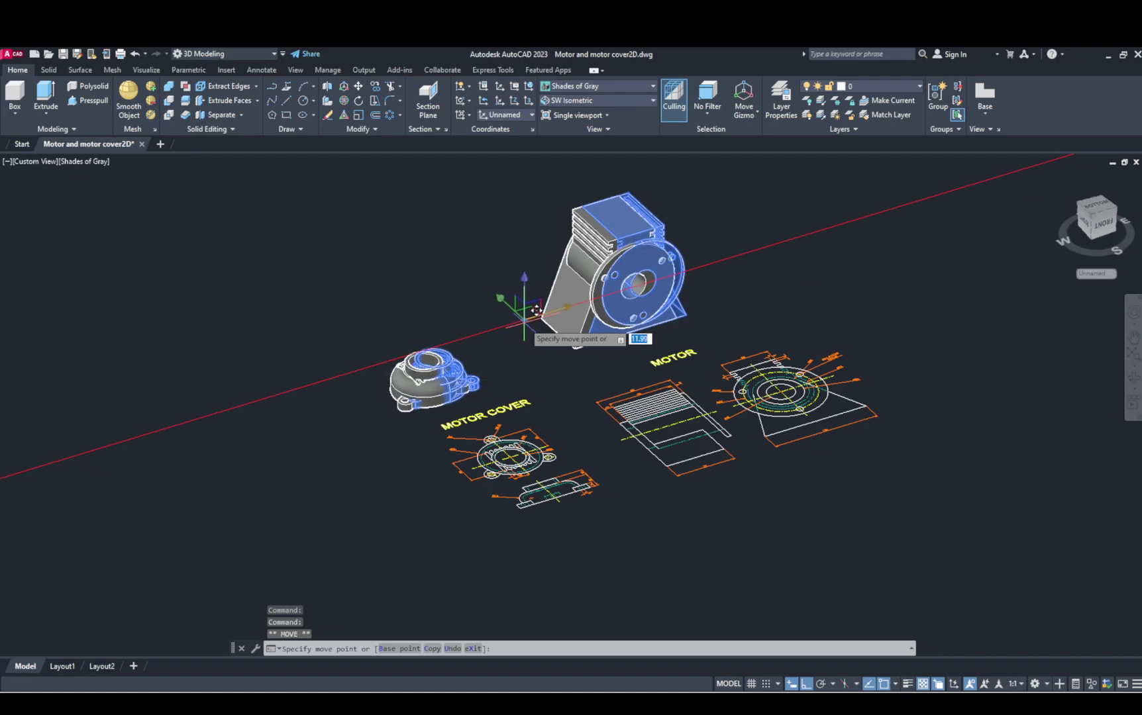
pyautogui.press('Escape')
pyautogui.click(560, 347)
pyautogui.press('Escape')
pyautogui.press('Escape')
pyautogui.press('Escape')
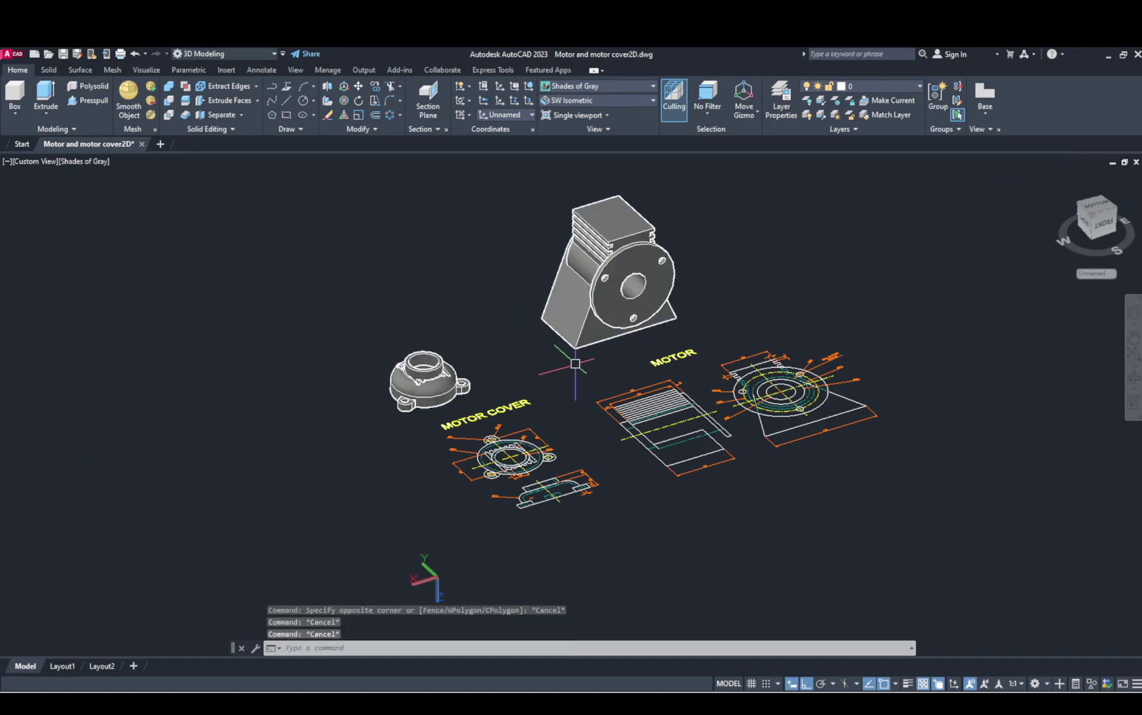
pyautogui.scroll(5, 729, 364)
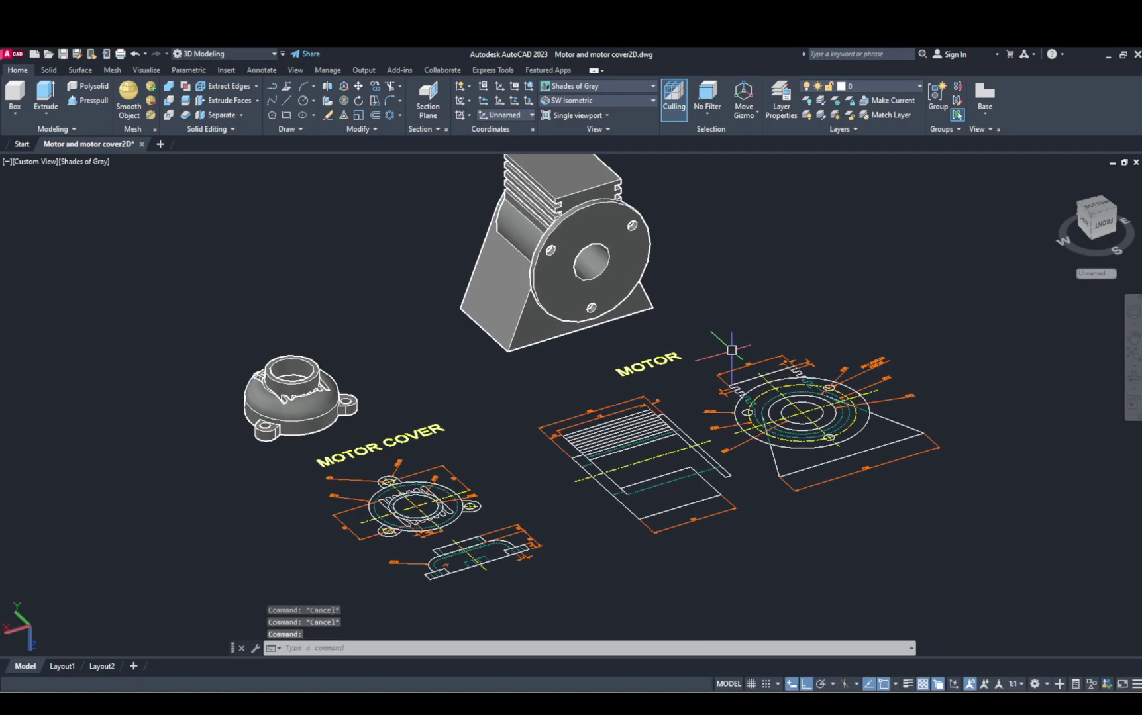
pyautogui.moveTo(728, 363)
pyautogui.keyDown('shift'); pyautogui.mouseDown(button='middle')
pyautogui.moveTo(673, 380)
pyautogui.moveTo(665, 321)
pyautogui.moveTo(724, 316)
pyautogui.moveTo(727, 344)
pyautogui.mouseUp(button='middle'); pyautogui.keyUp('shift')
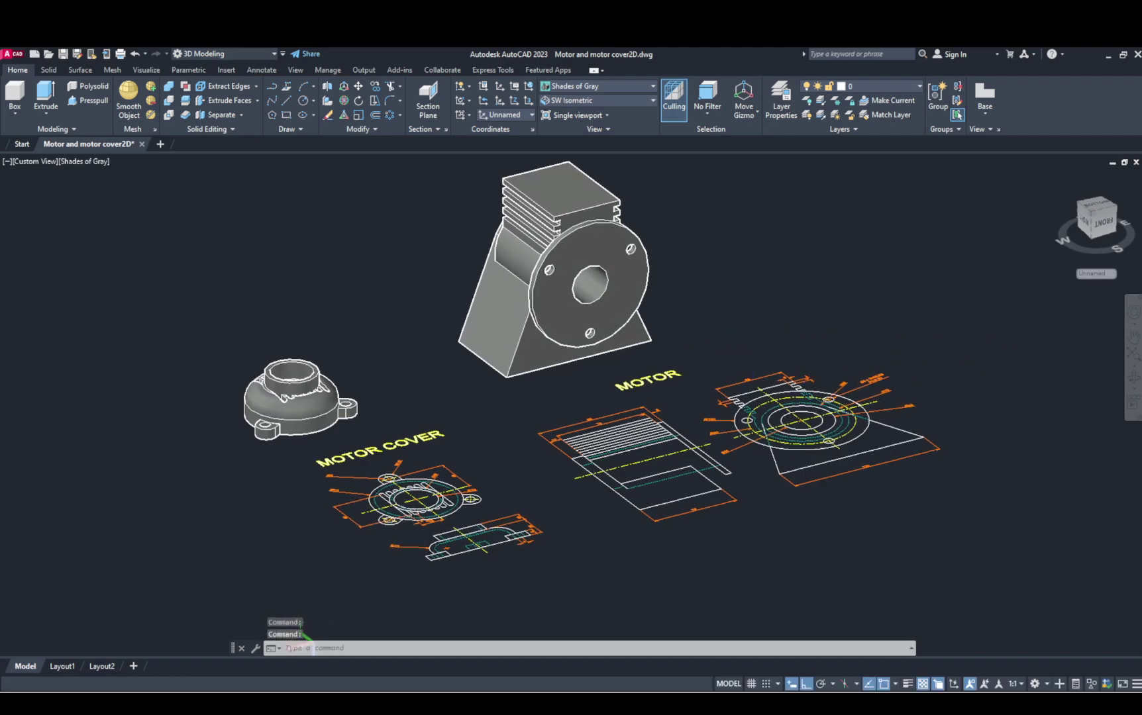